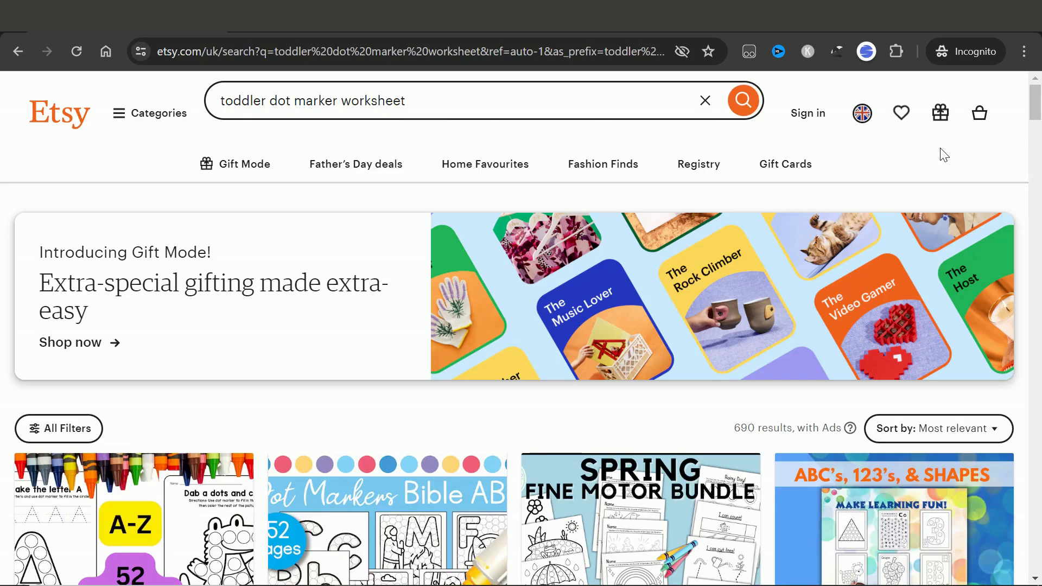
Look through the Etsy search results for toddler dot marker worksheets, examining designs, prices and ratings.
scroll(1003, 222, down, 8)
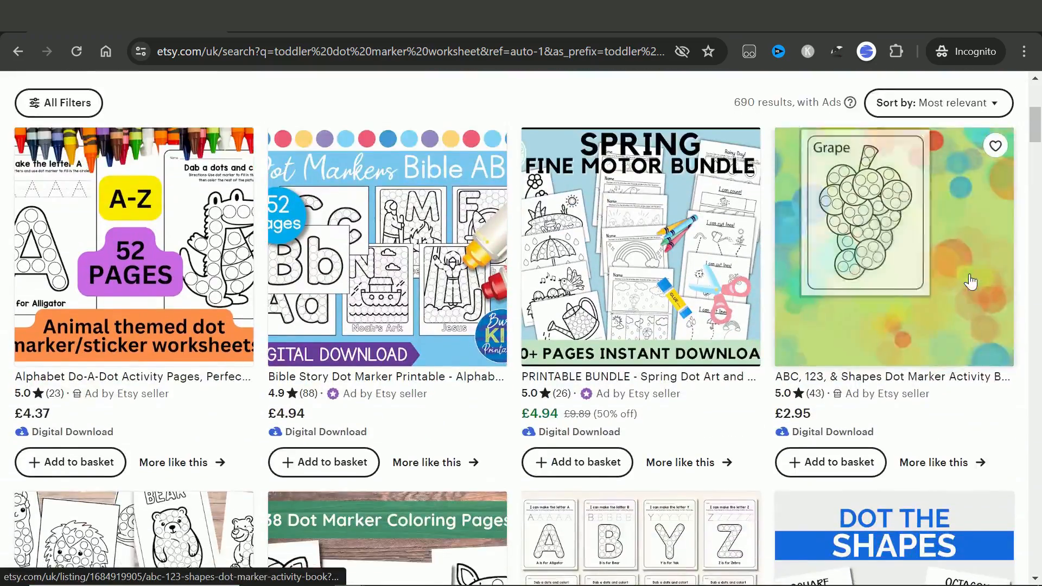
scroll(970, 281, down, 9)
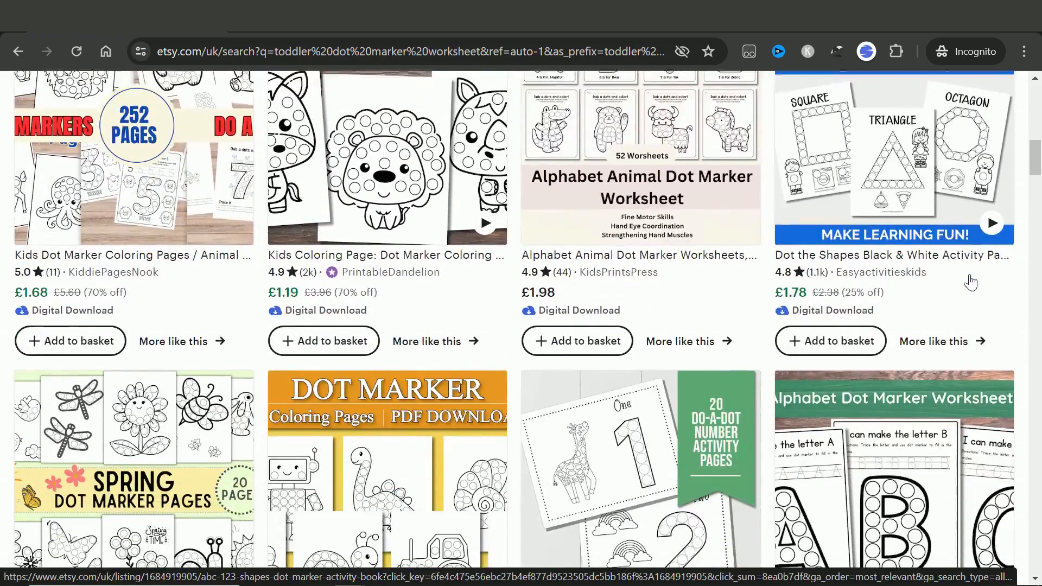
scroll(970, 281, down, 9)
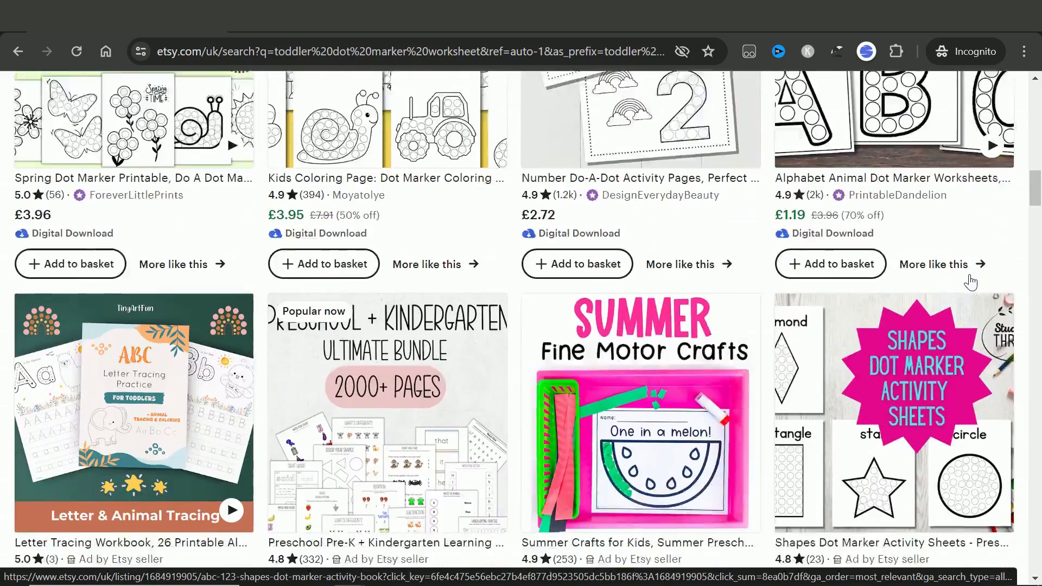
scroll(971, 282, down, 7)
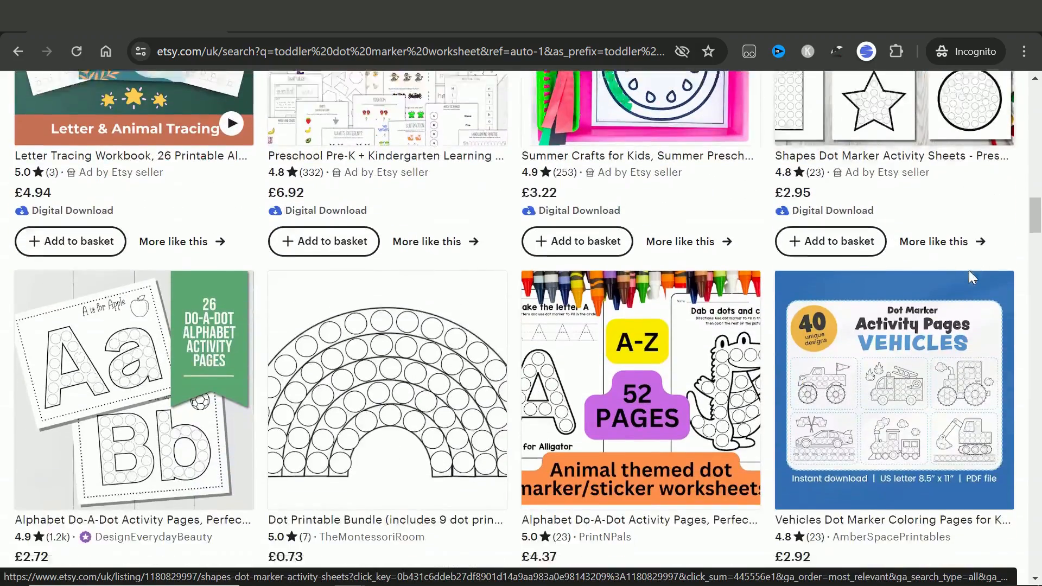
scroll(968, 270, down, 8)
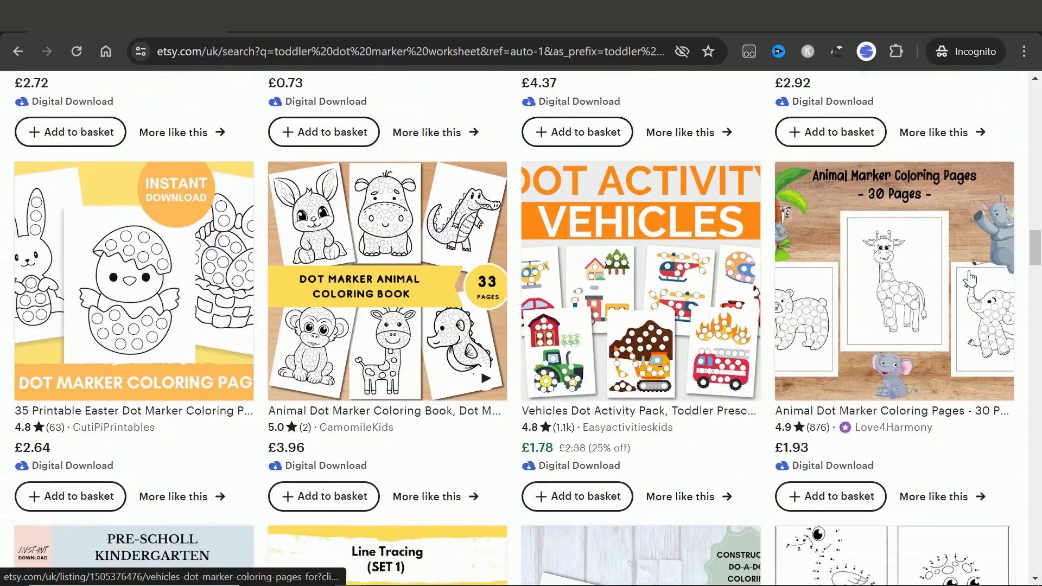
scroll(970, 278, down, 4)
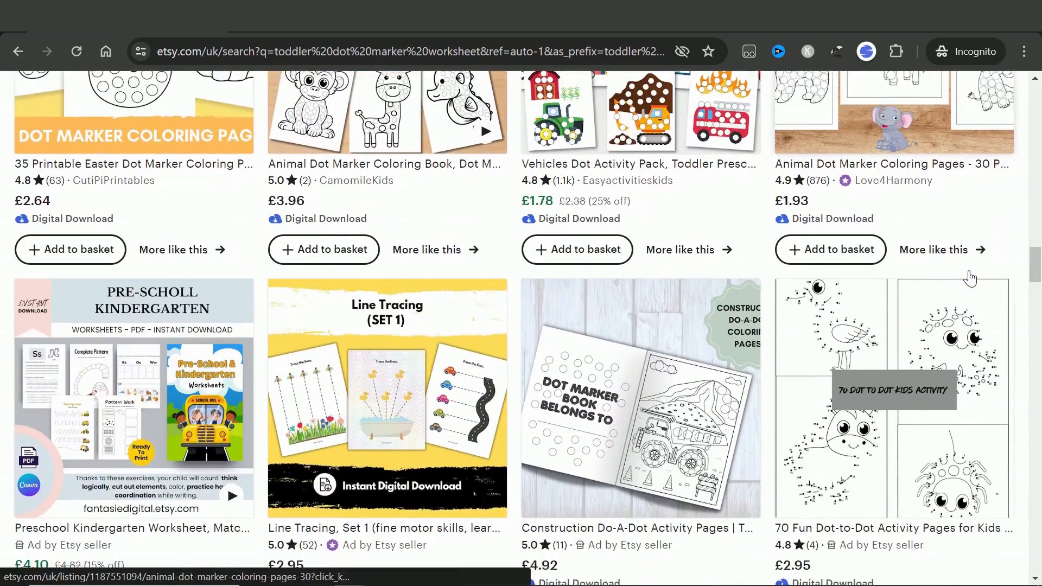
scroll(971, 276, down, 5)
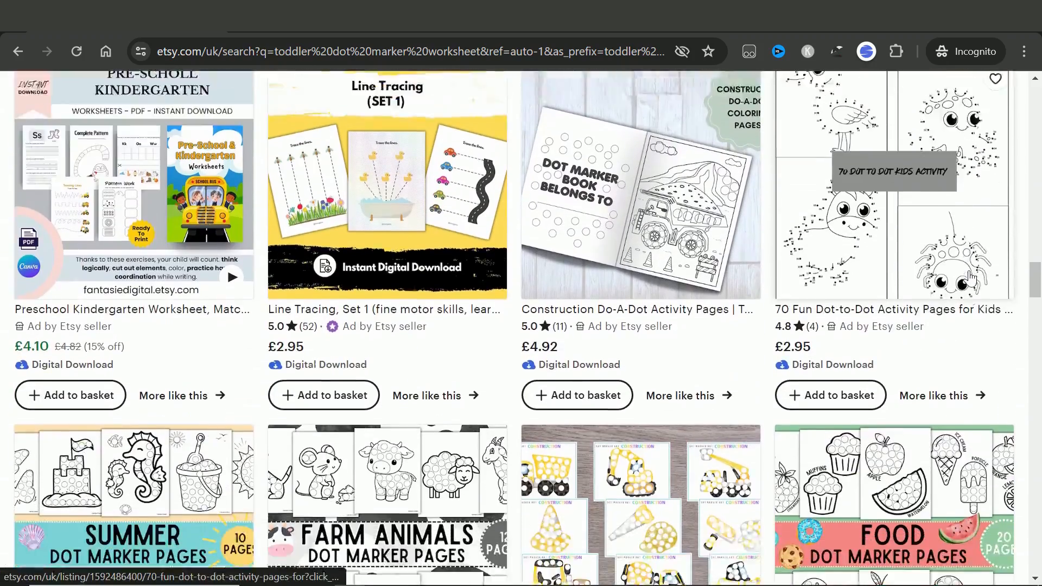
scroll(971, 280, down, 8)
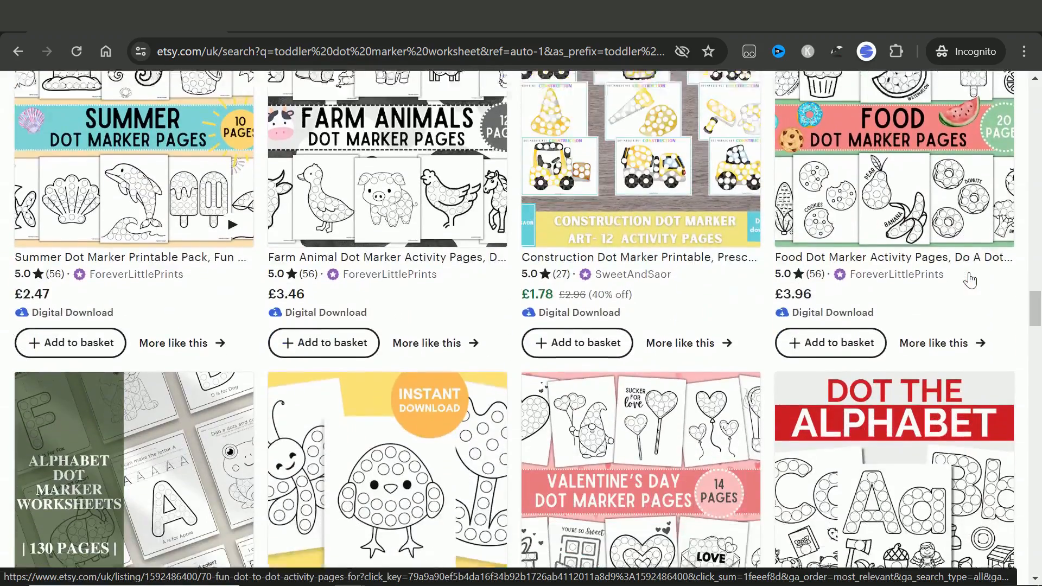
scroll(970, 280, down, 12)
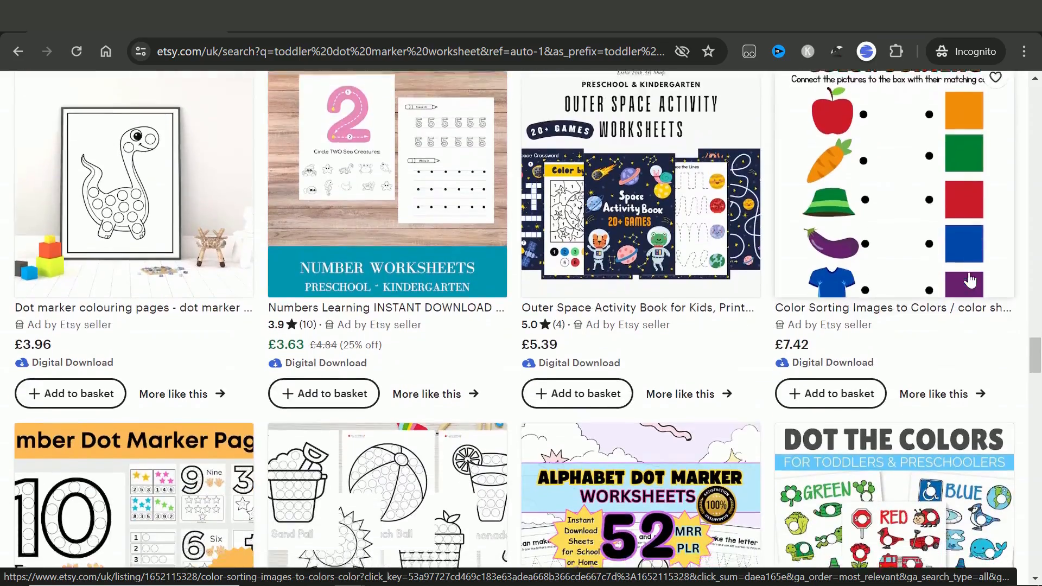
Open the "Dot the Letters Activity" alphabet listing and examine its preview images, price and item details.
scroll(970, 280, up, 14)
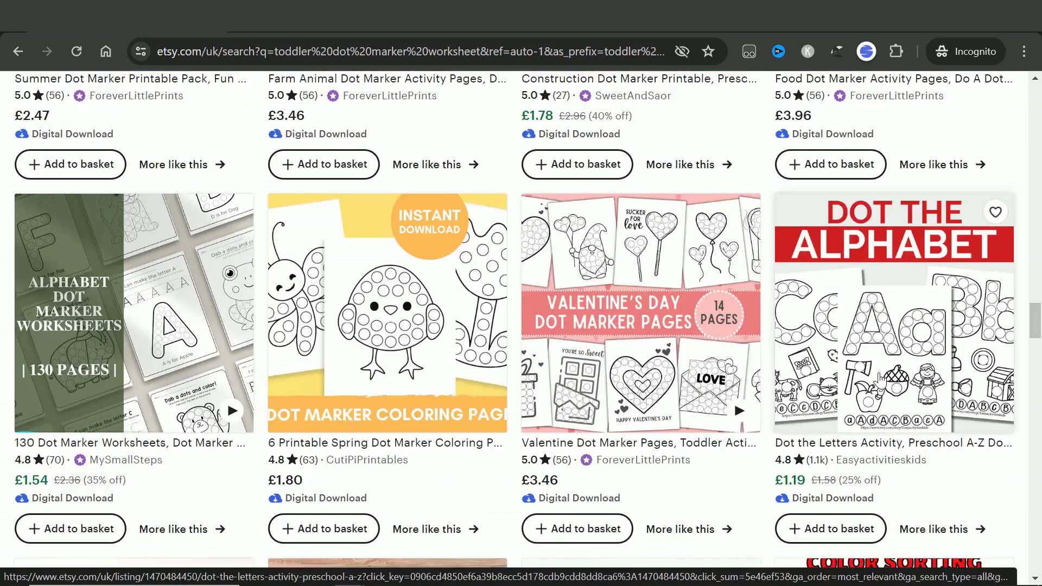
click(951, 305)
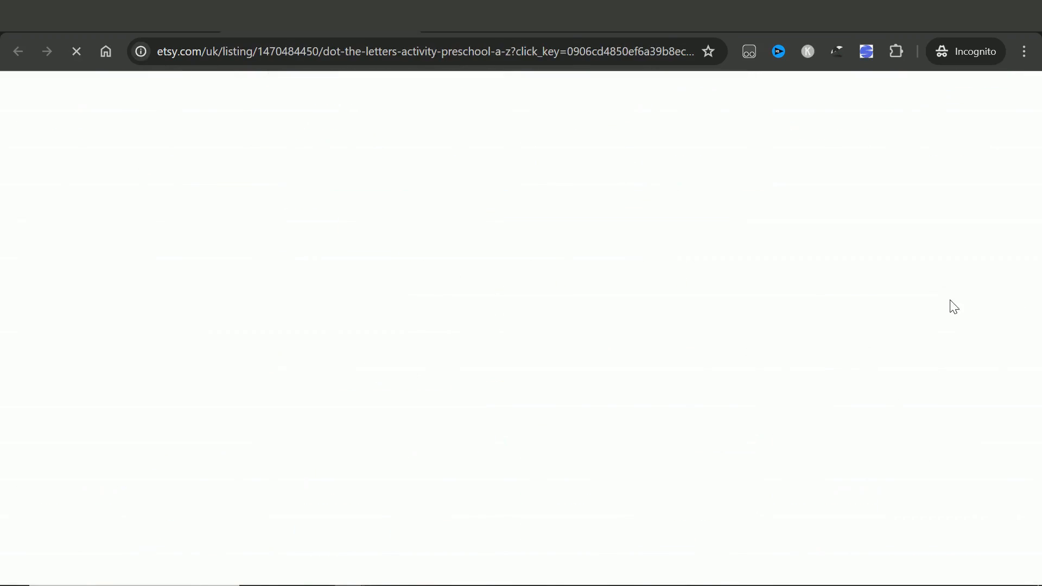
scroll(255, 272, down, 4)
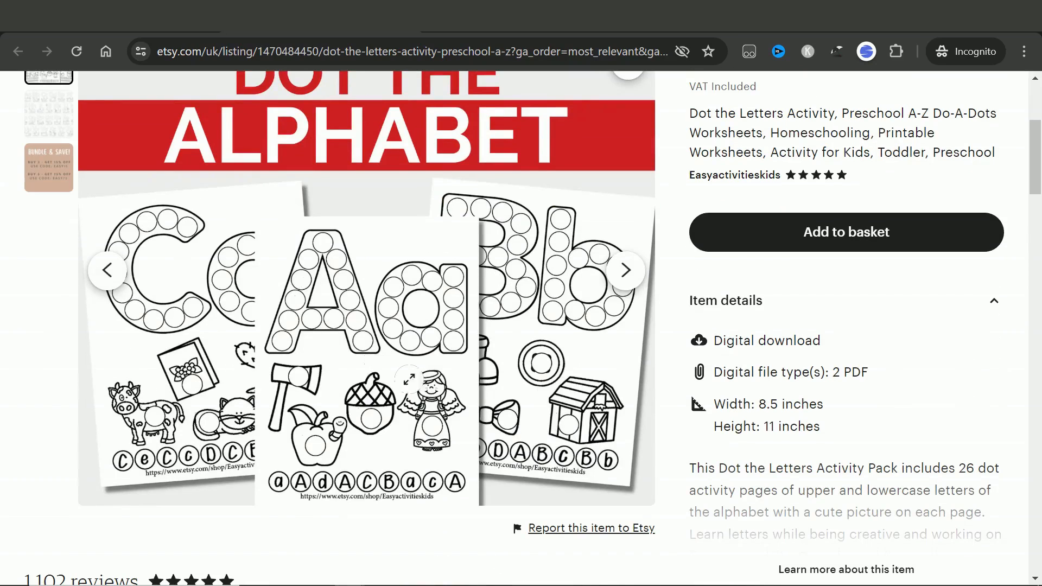
scroll(727, 434, up, 4)
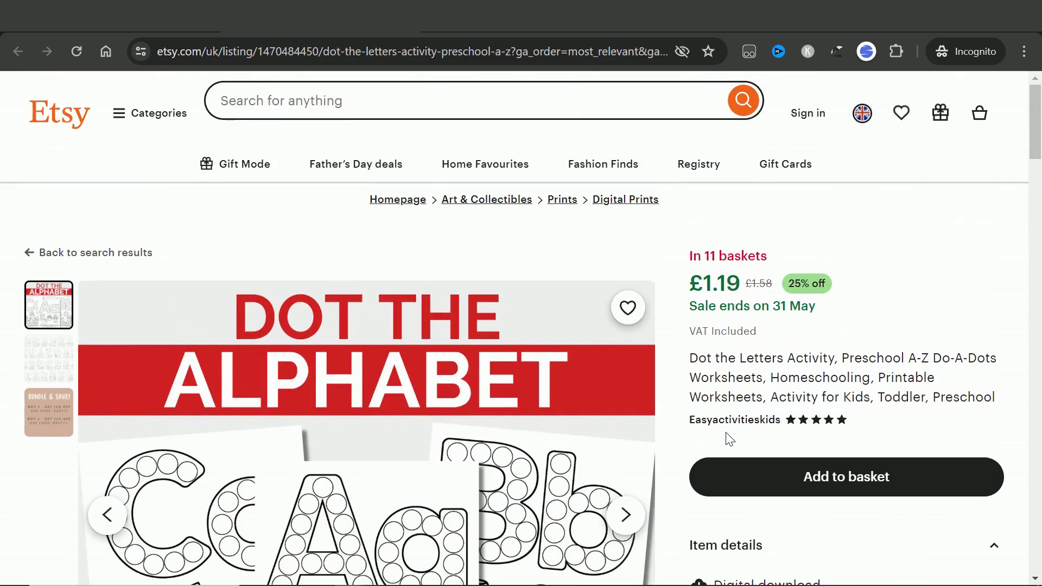
scroll(274, 425, down, 3)
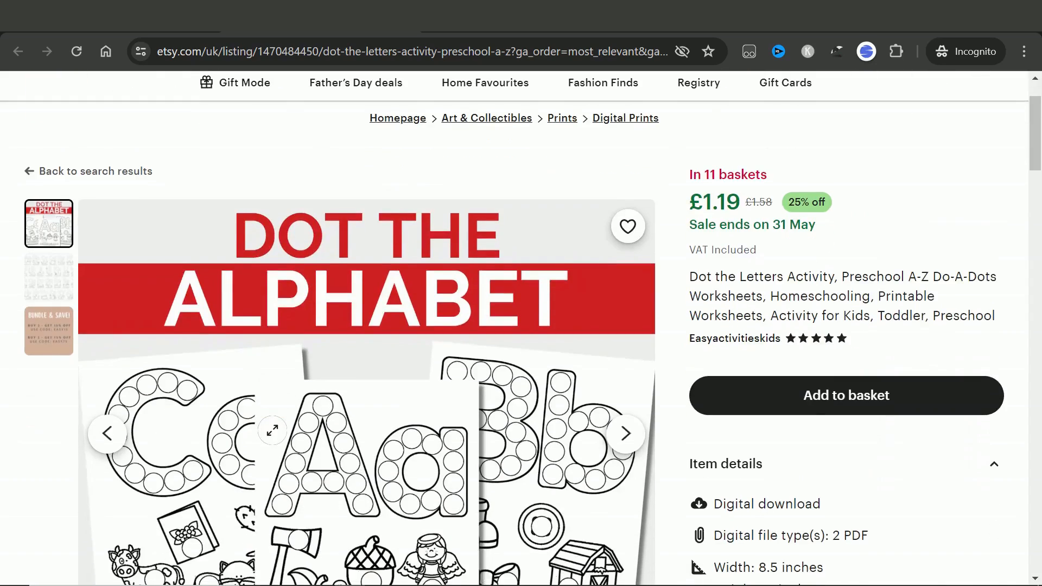
scroll(710, 473, down, 1)
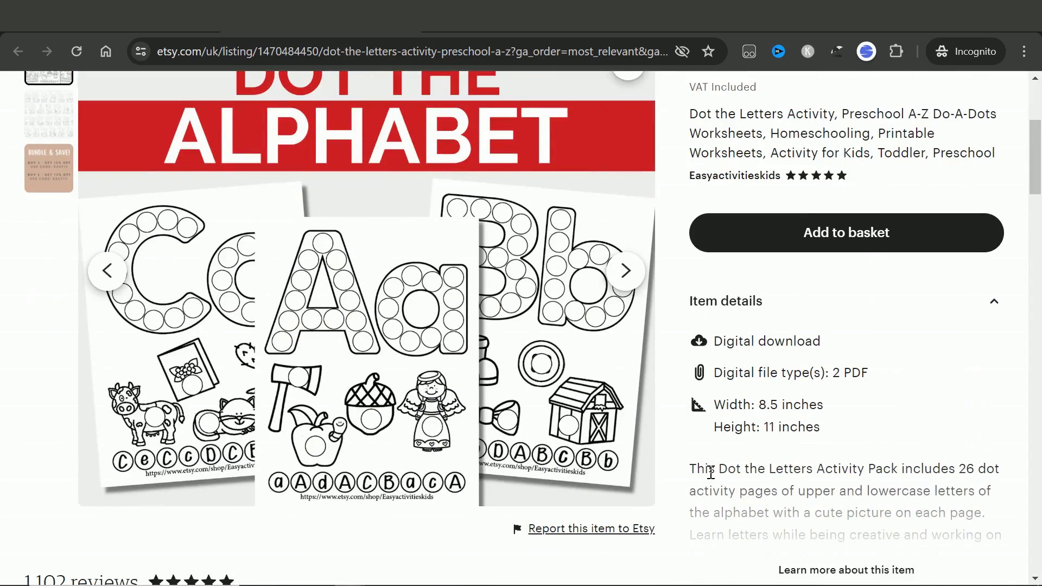
scroll(710, 473, up, 4)
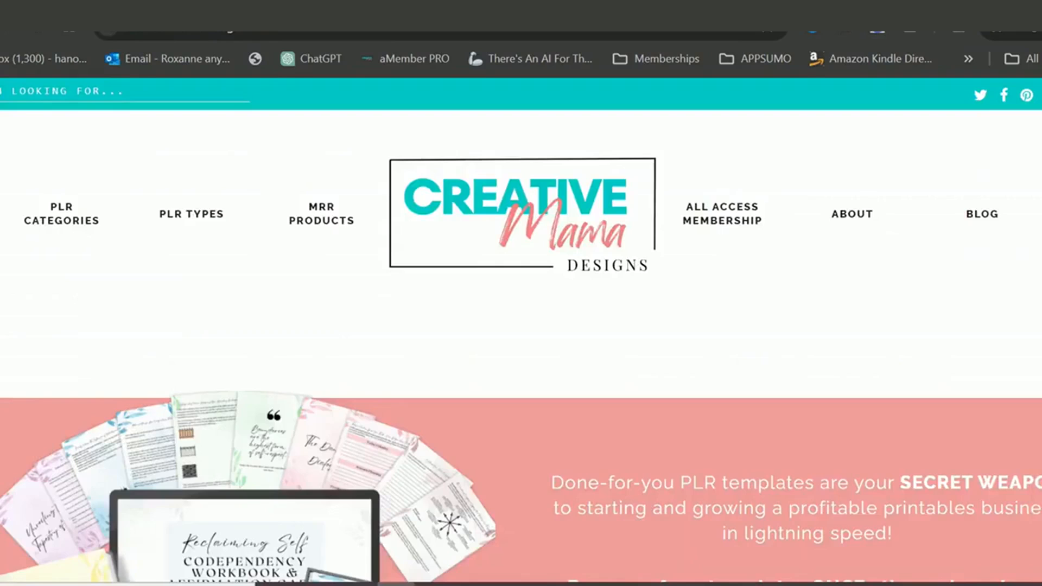
Switch to the Creative Mama Designs website and read its homepage explanation of PLR templates and the featured products.
scroll(521, 331, down, 3)
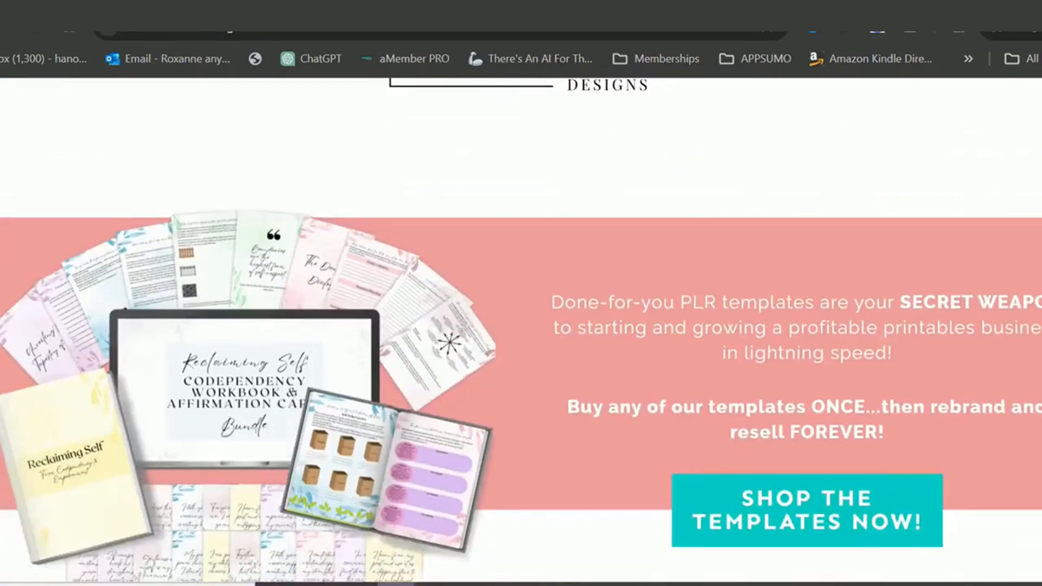
scroll(521, 331, down, 2)
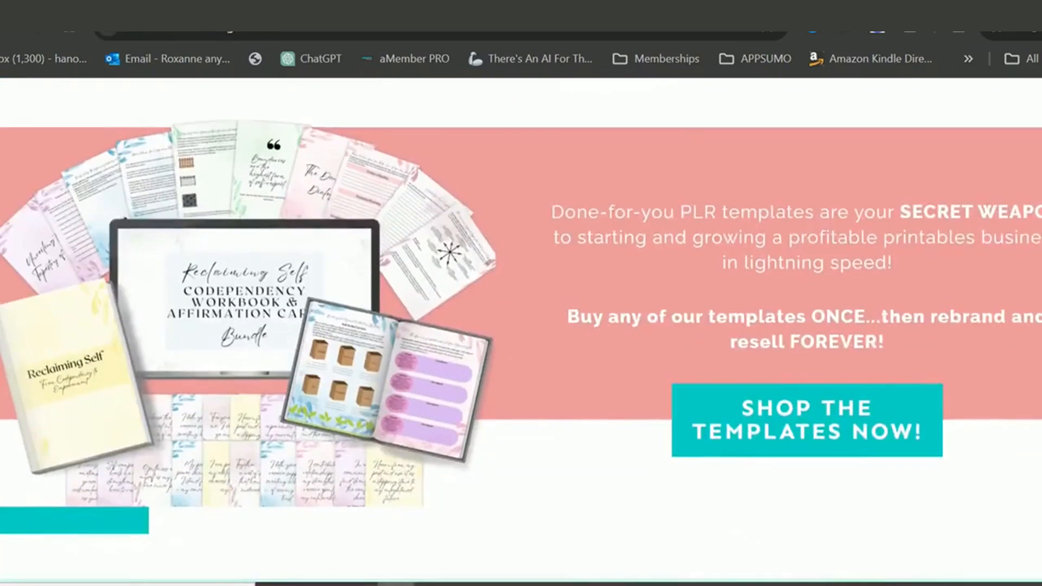
scroll(521, 331, down, 10)
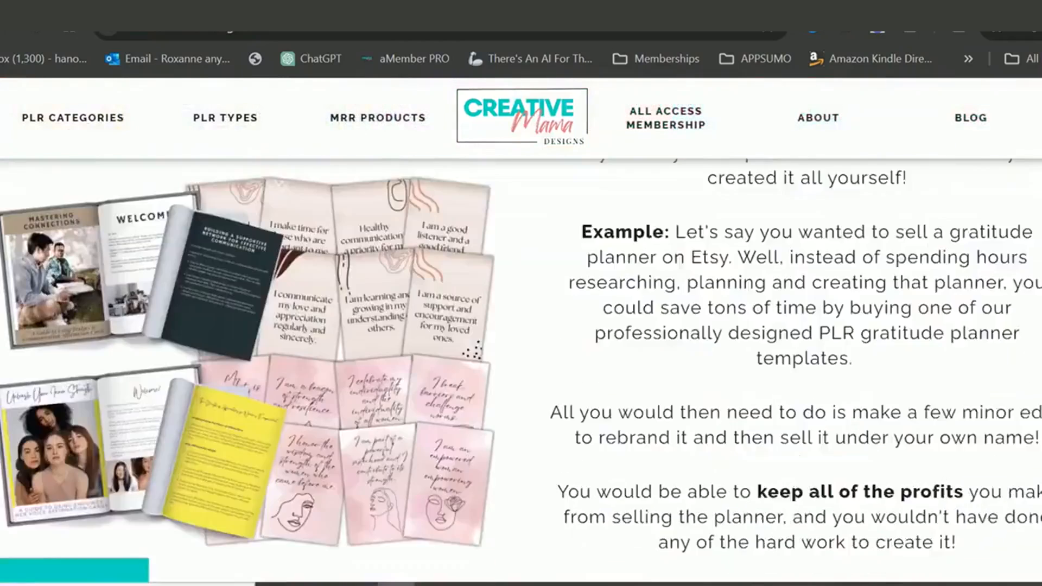
scroll(521, 369, up, 2)
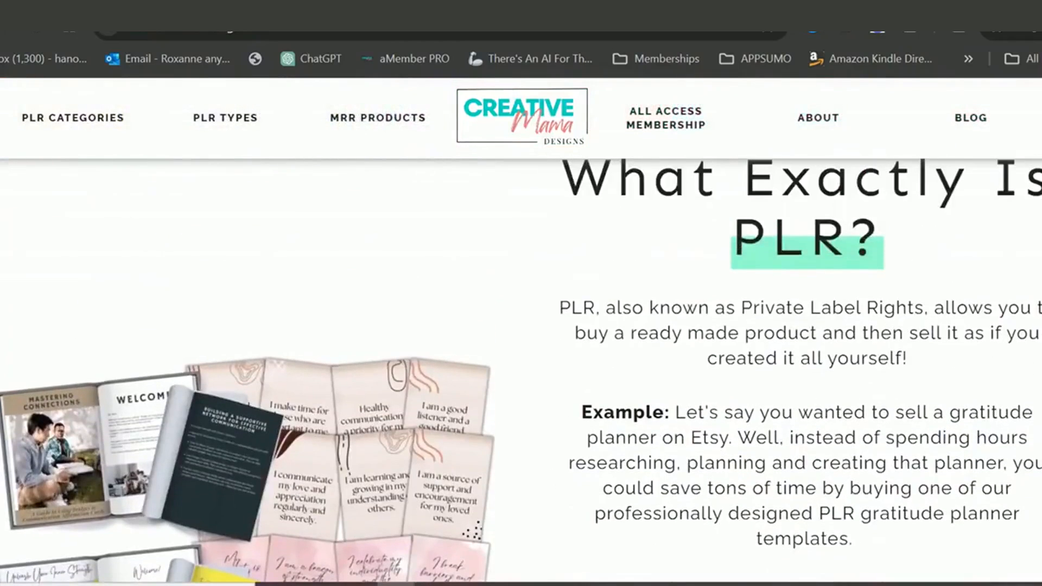
scroll(521, 369, down, 9)
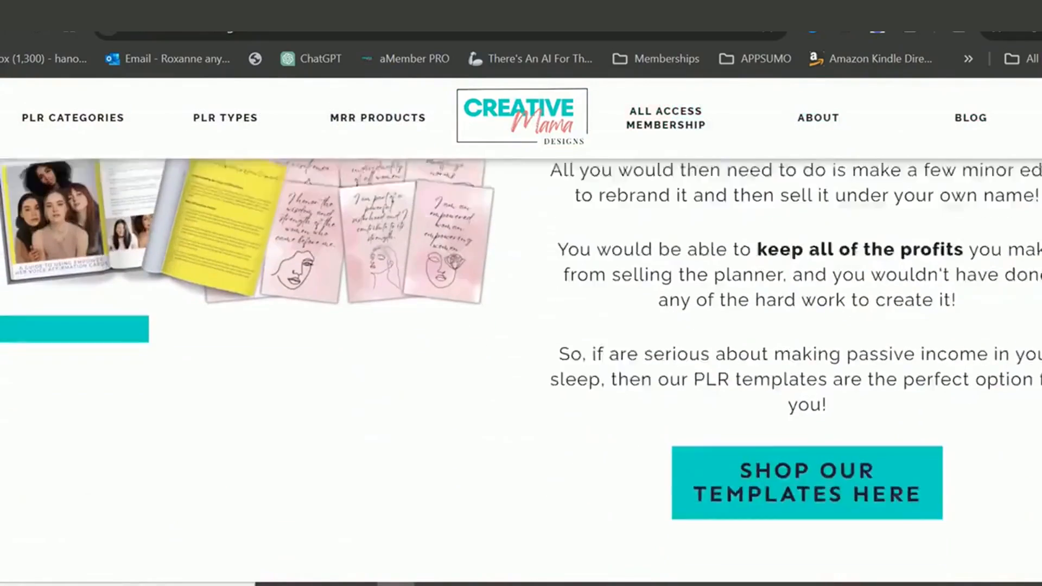
scroll(857, 271, down, 10)
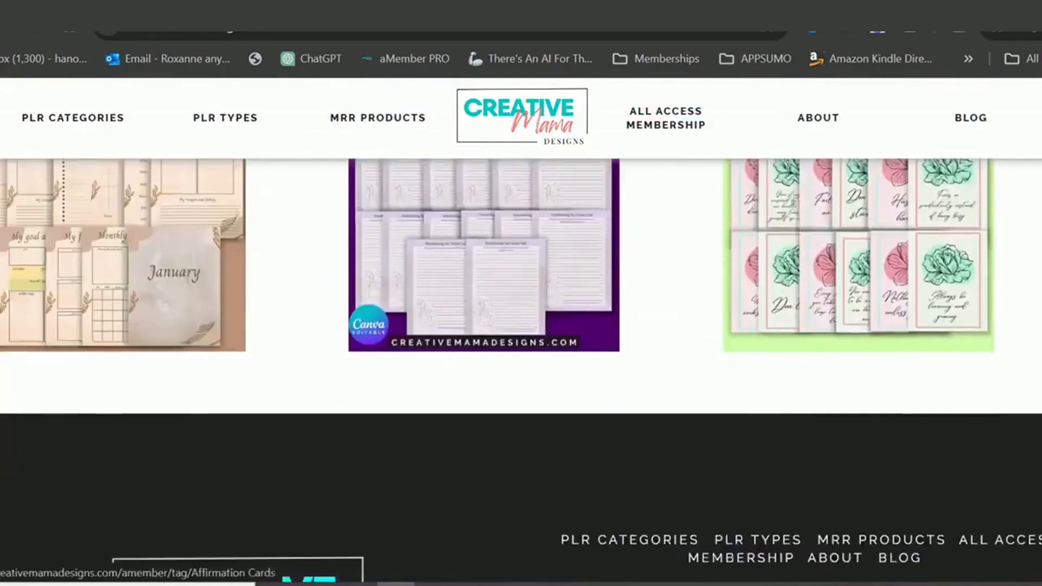
scroll(858, 272, up, 3)
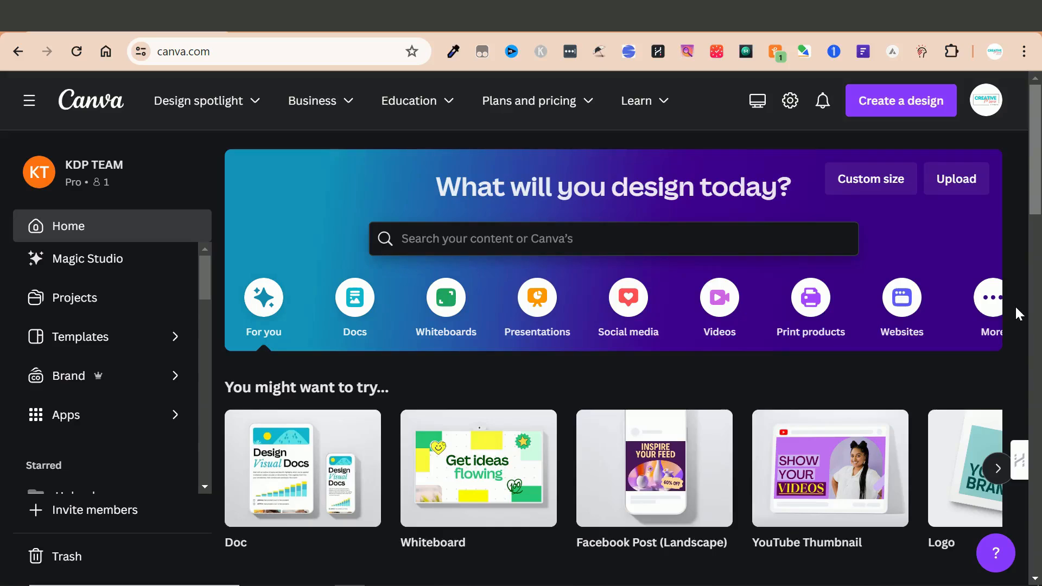
Switch to Canva and create a new custom-size design 8.5 in wide by 11 in high.
click(912, 106)
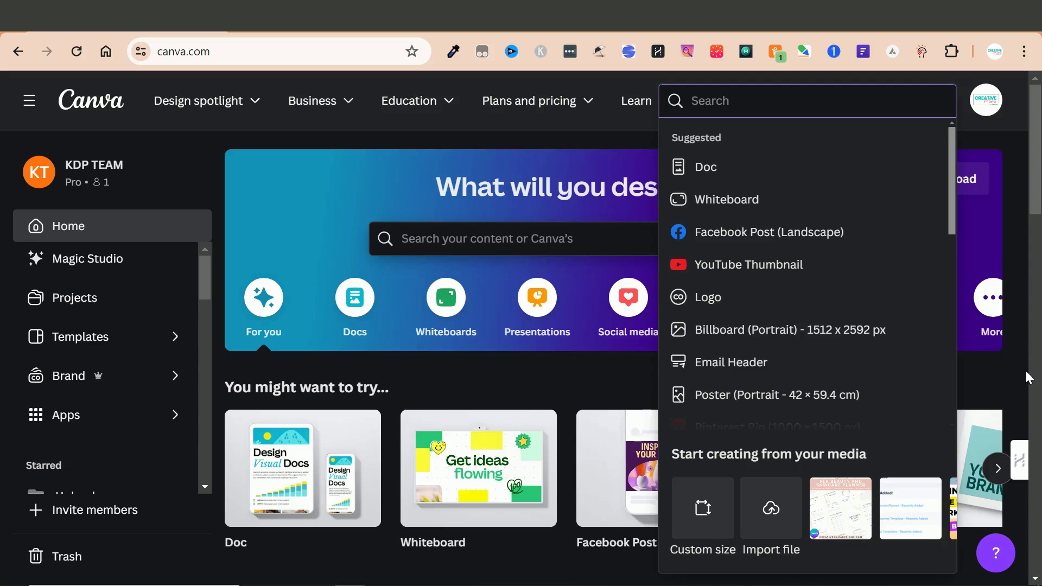
click(714, 528)
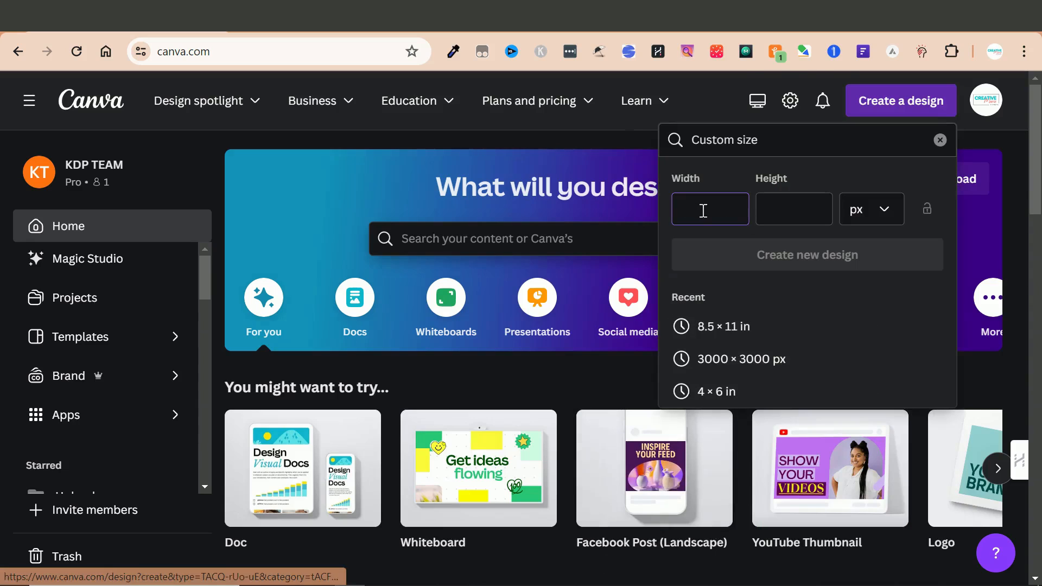
click(878, 209)
click(830, 290)
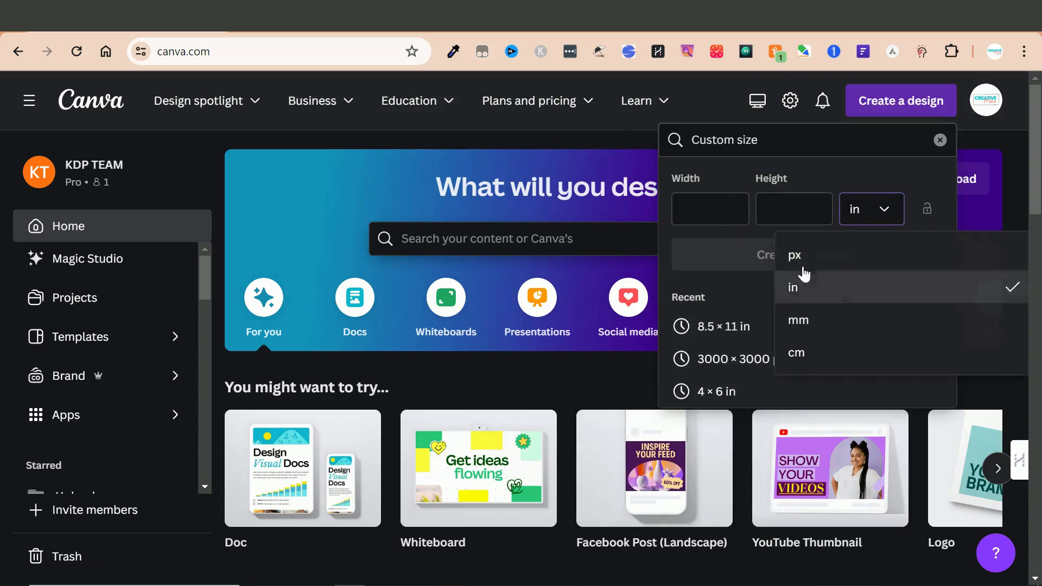
click(715, 217)
text(8.5)
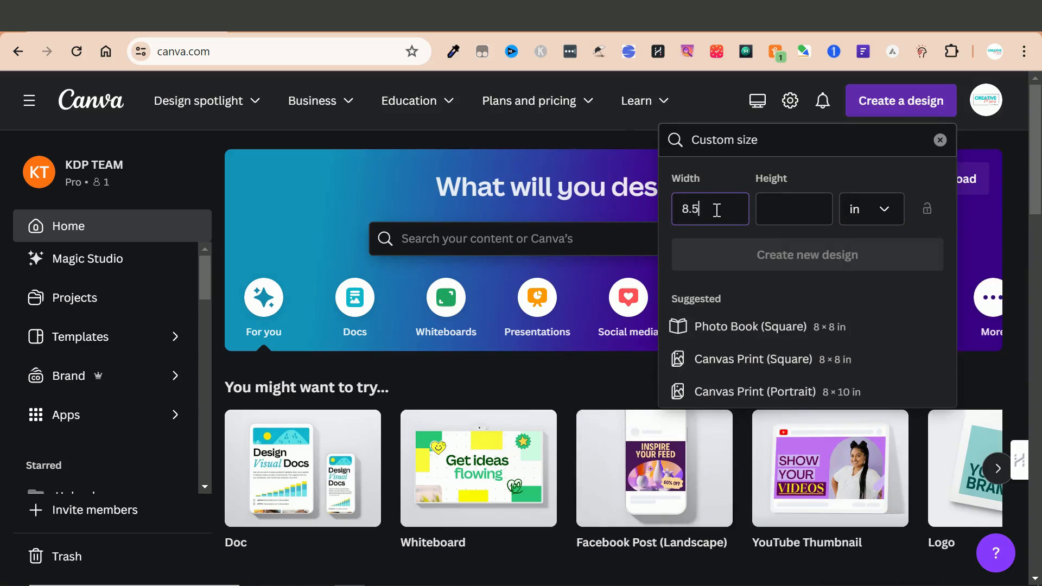
click(765, 206)
text(11)
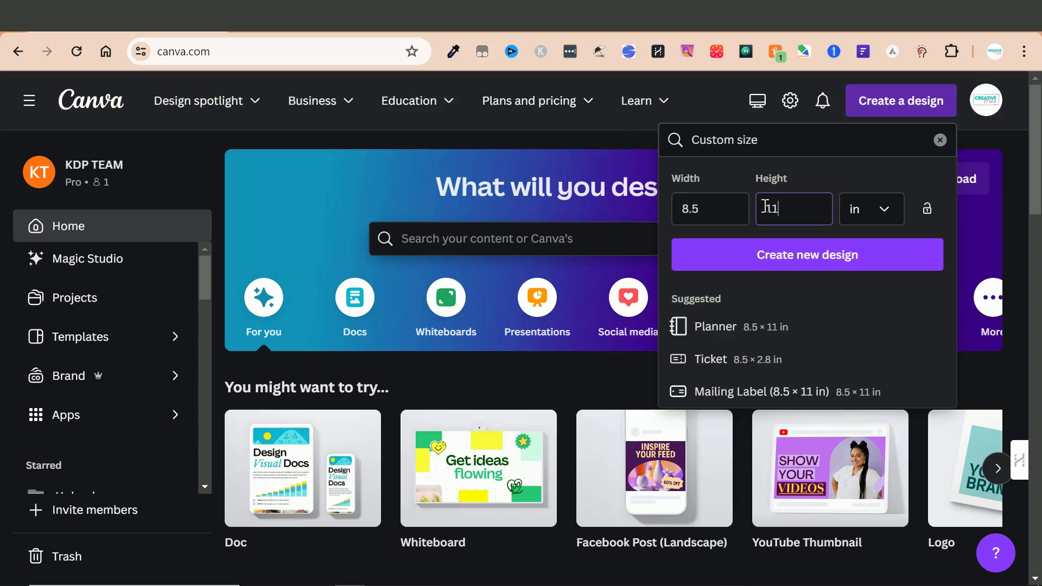
click(749, 253)
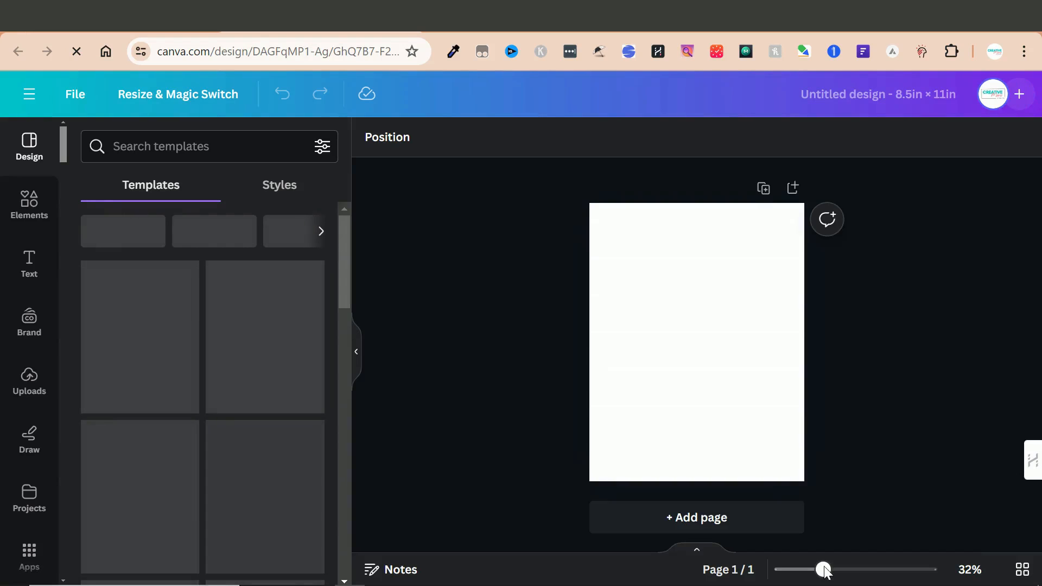
Collapse the templates side panel to give the blank page more working room.
drag(823, 570, 830, 570)
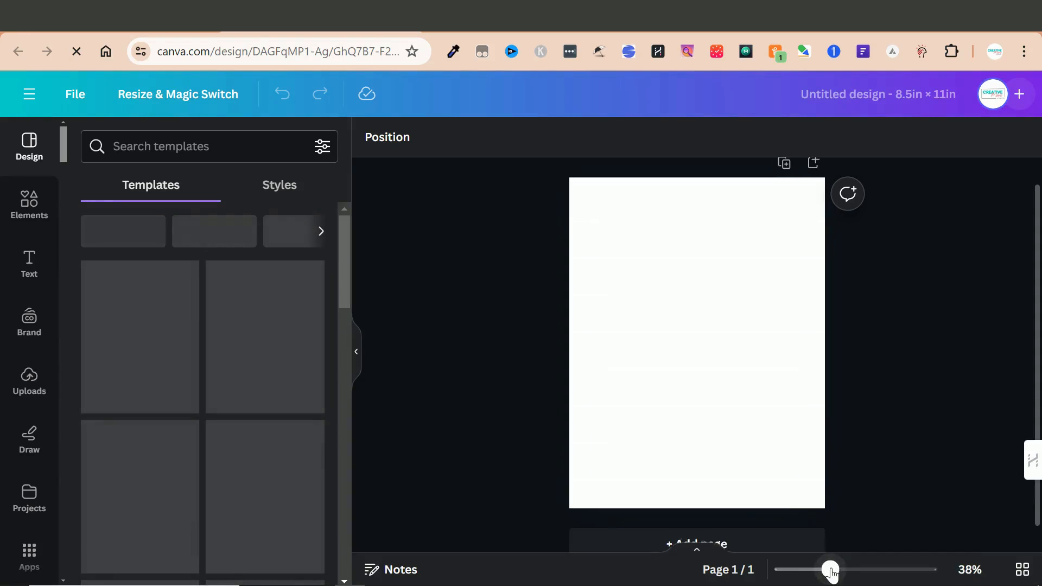
click(357, 356)
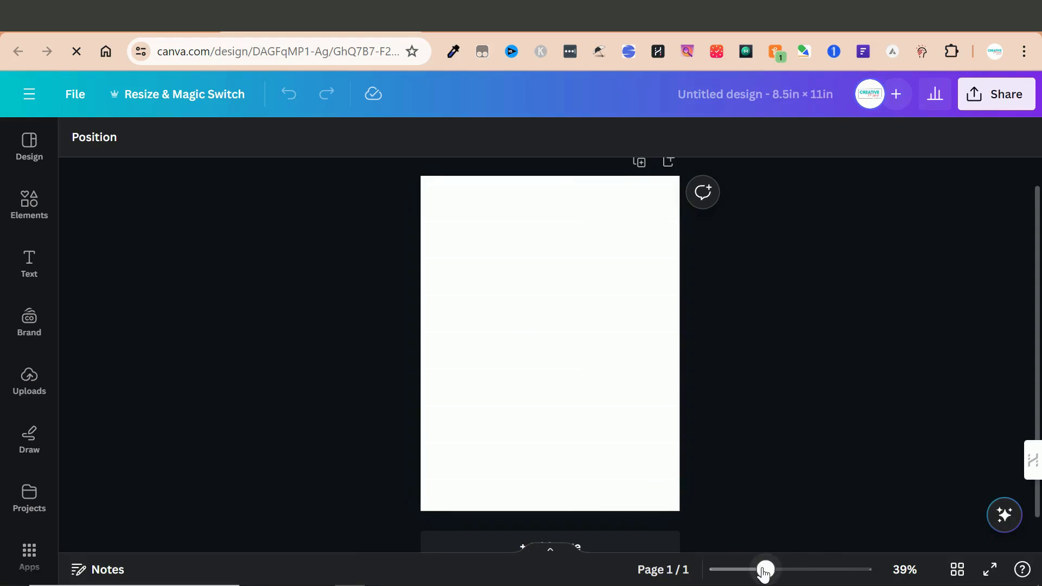
drag(764, 569, 768, 569)
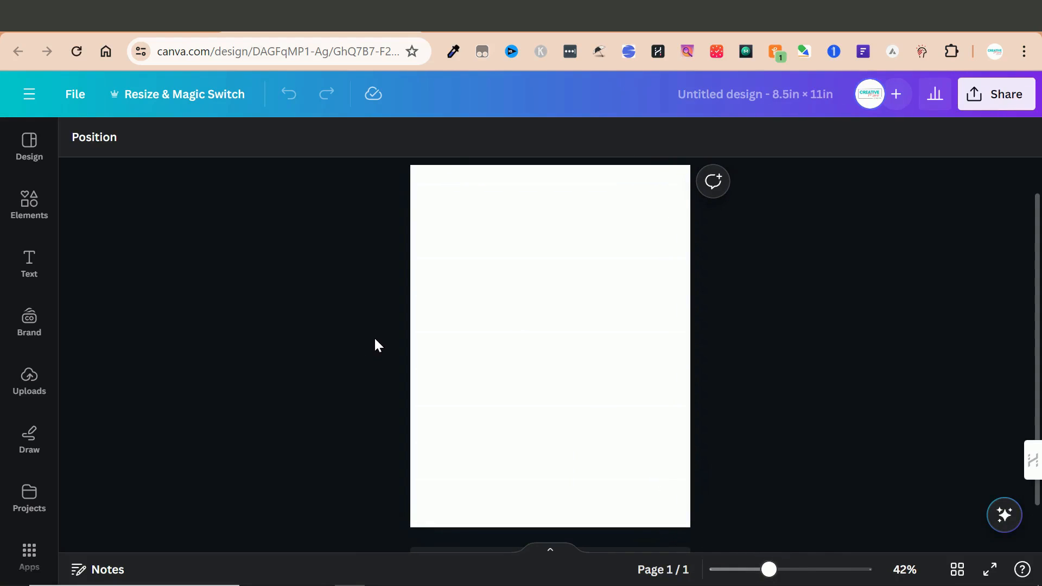
Rename the untitled design as "TODDLER DOT MARKET WORKSHEETS".
click(746, 93)
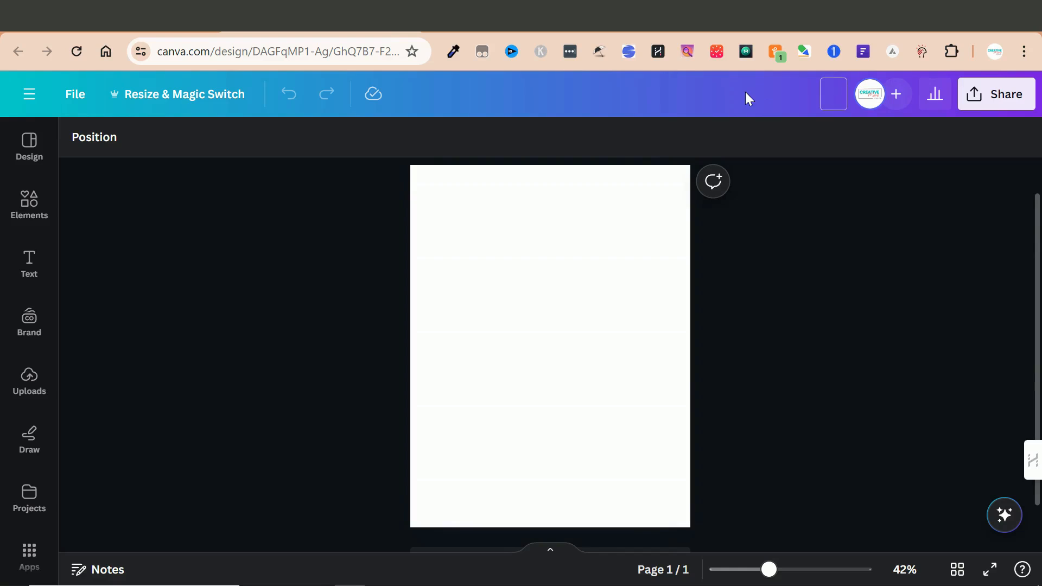
text(TODDLE )
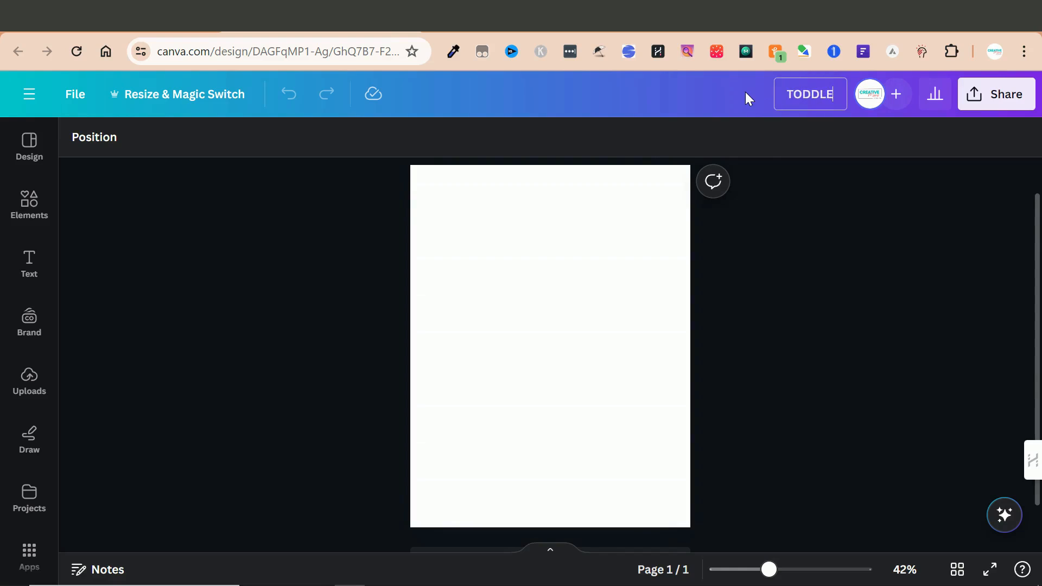
text(DOT)
key(BackSpace)
key(BackSpace)
key(BackSpace)
key(BackSpace)
text(R DOT M)
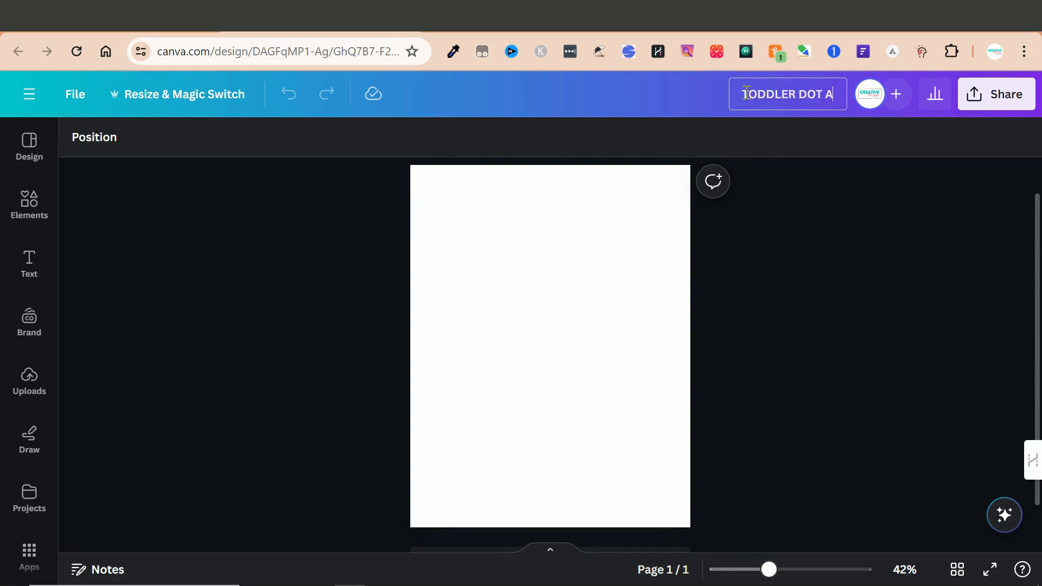
text(ARKET WO)
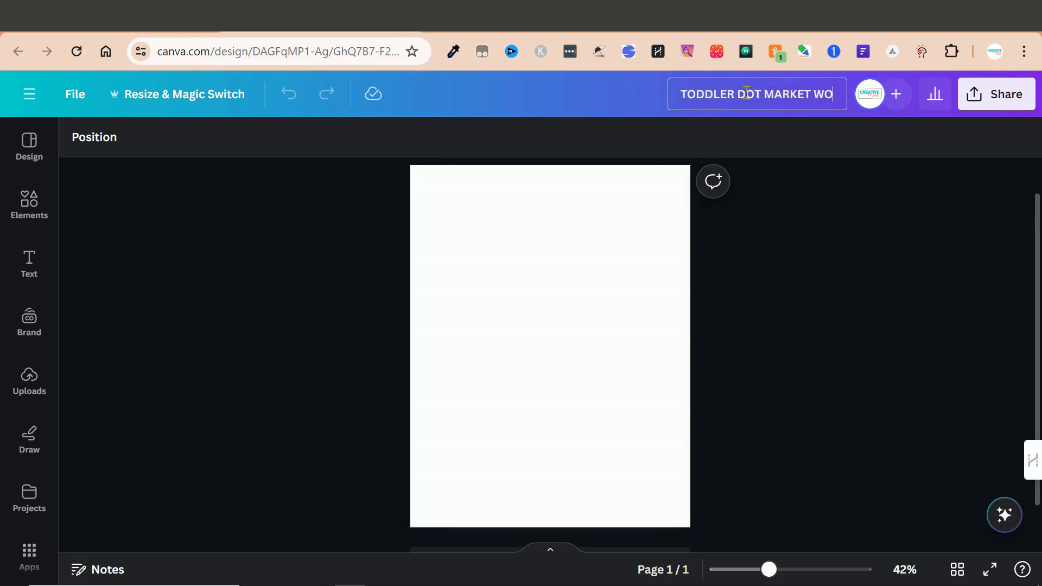
text(RKSHEET)
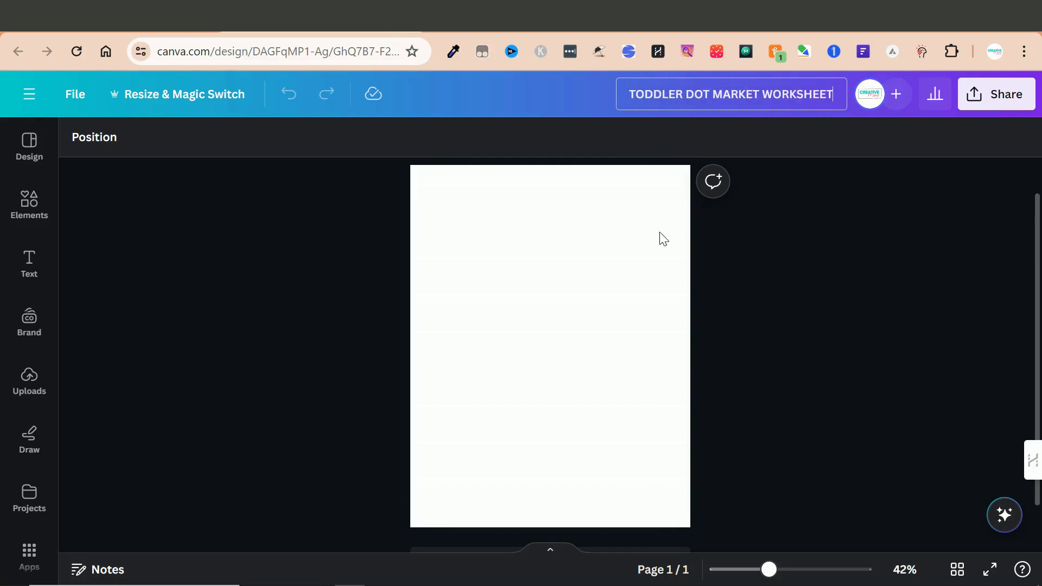
text(S)
key(Return)
Add a text box at about font size 24.6, centred horizontally about 0.85 in below the page's upper edge.
click(559, 356)
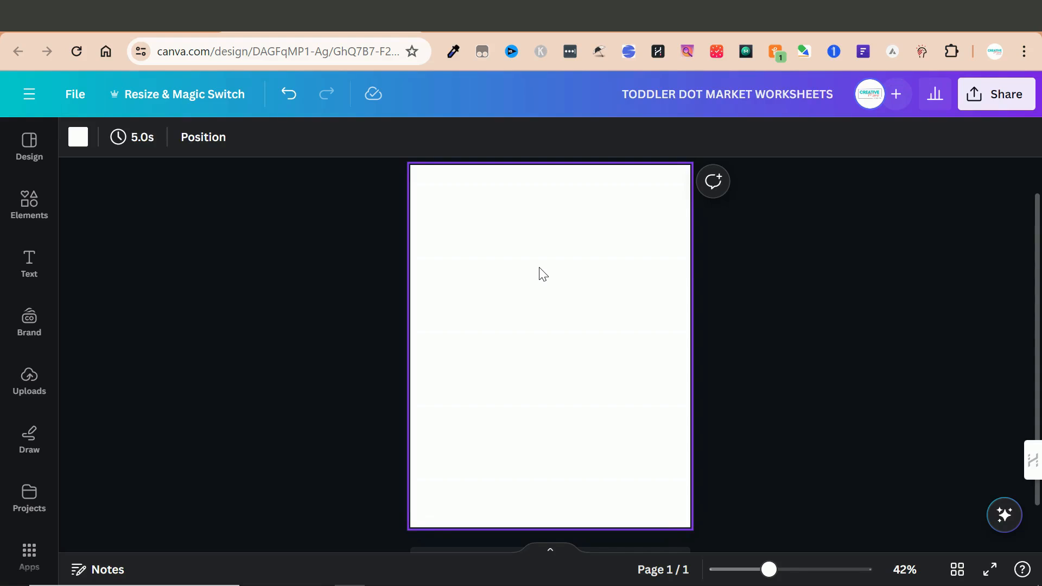
key(t)
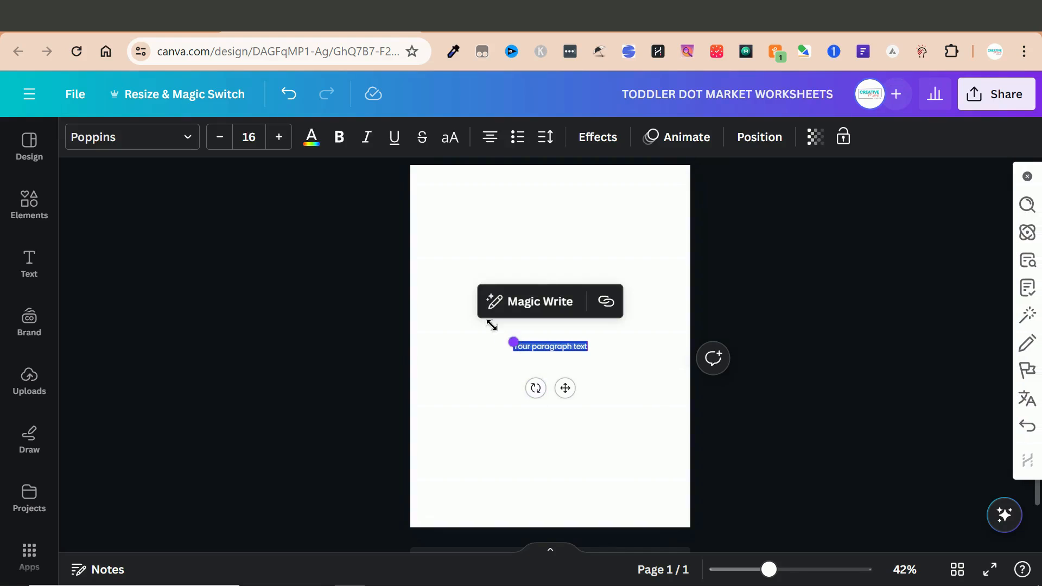
drag(491, 325, 477, 321)
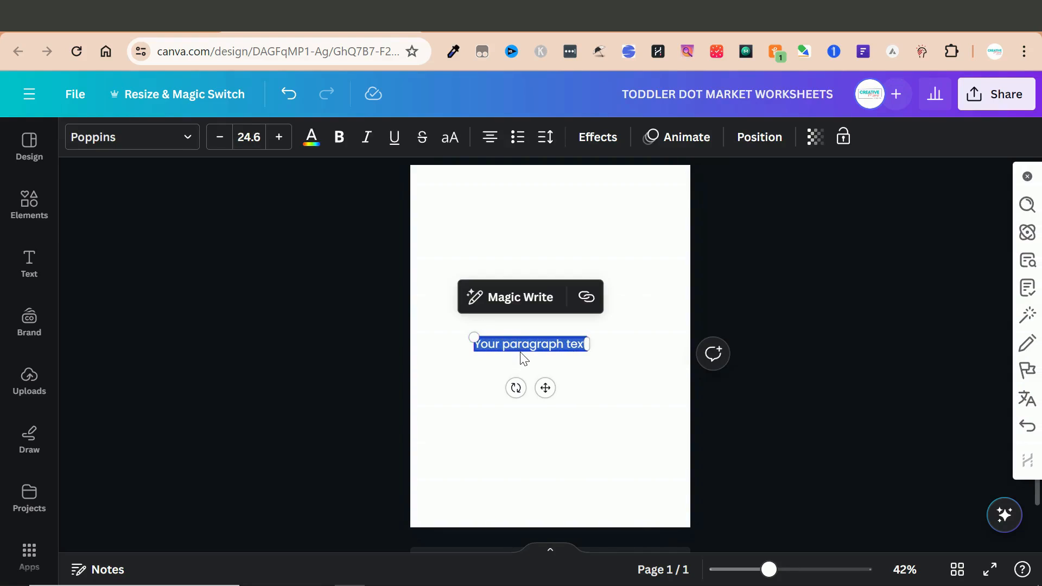
click(456, 381)
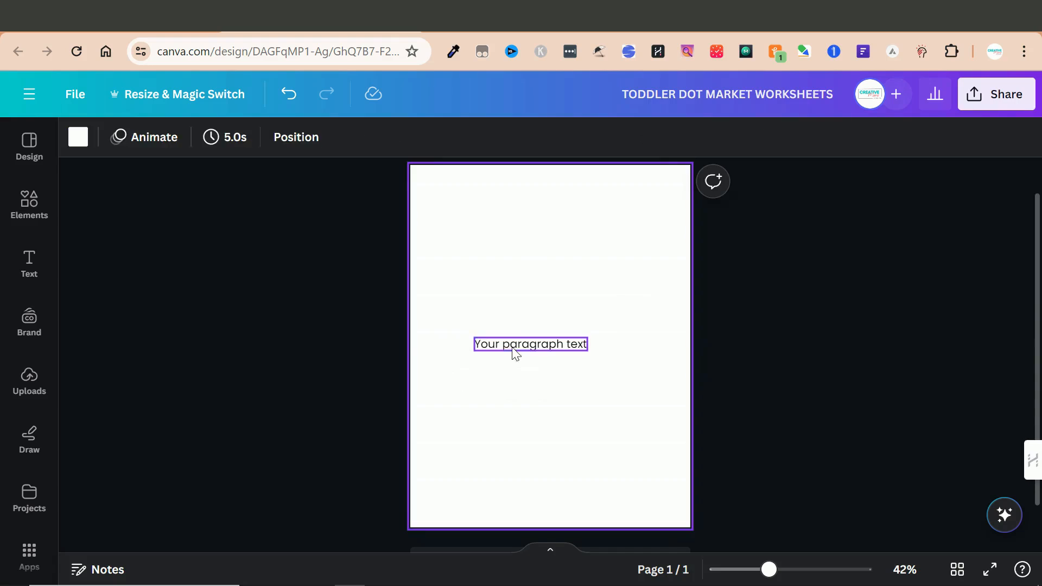
drag(513, 353, 536, 205)
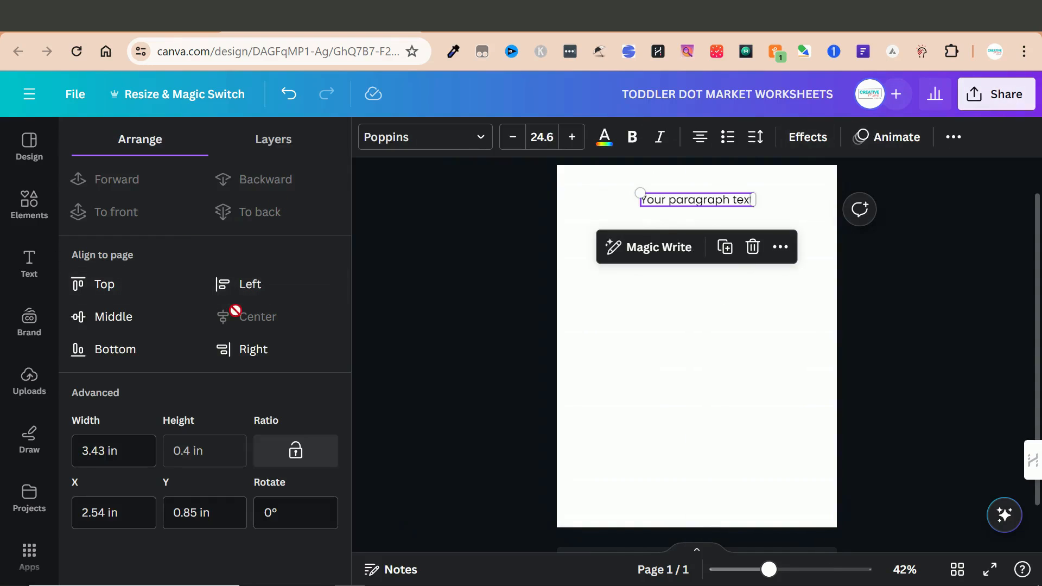
click(678, 358)
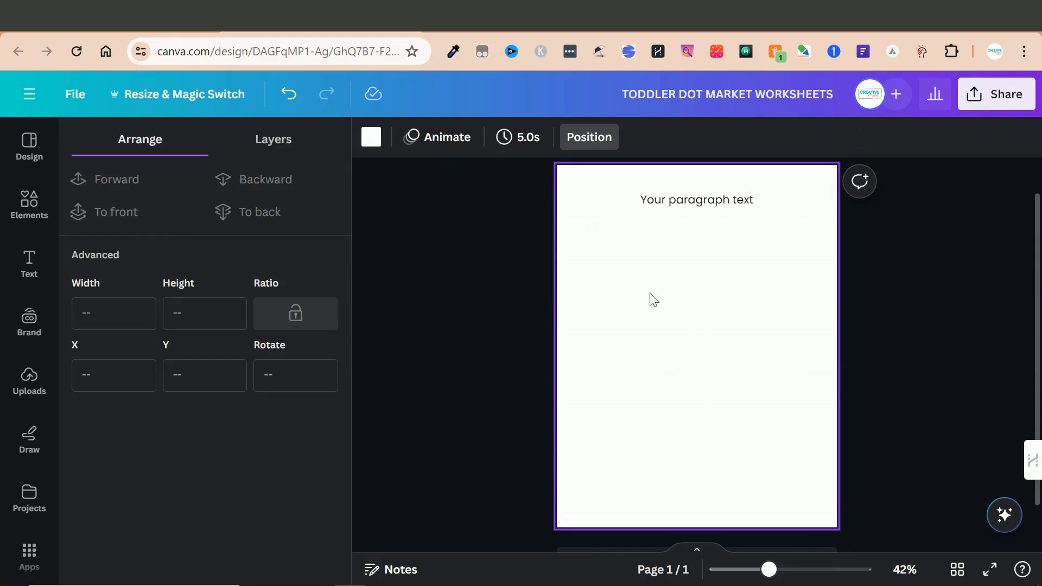
Replace the placeholder text in the text box with the heading "I can write the letter A".
double_click(660, 201)
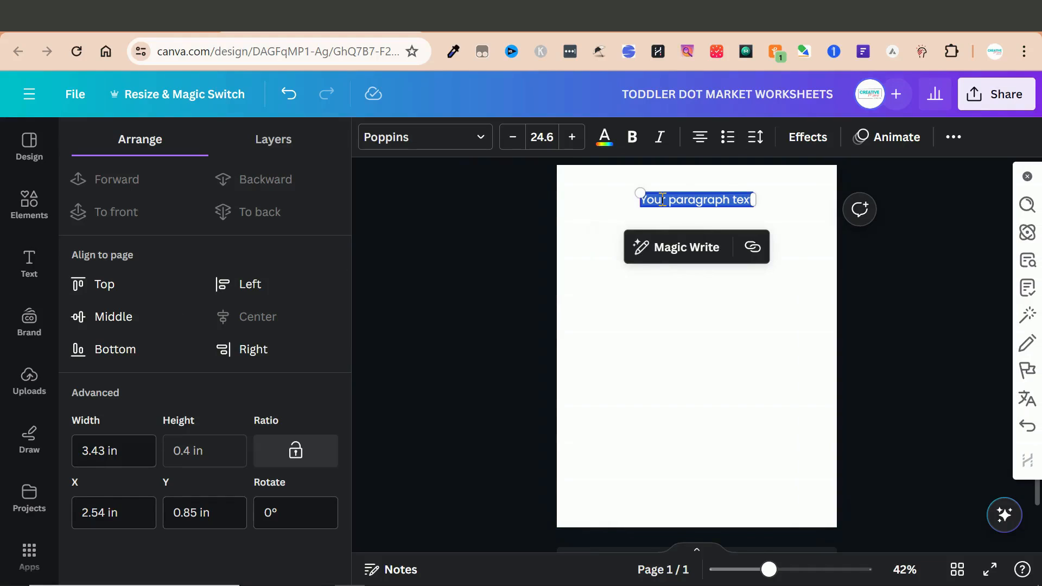
key(BackSpace)
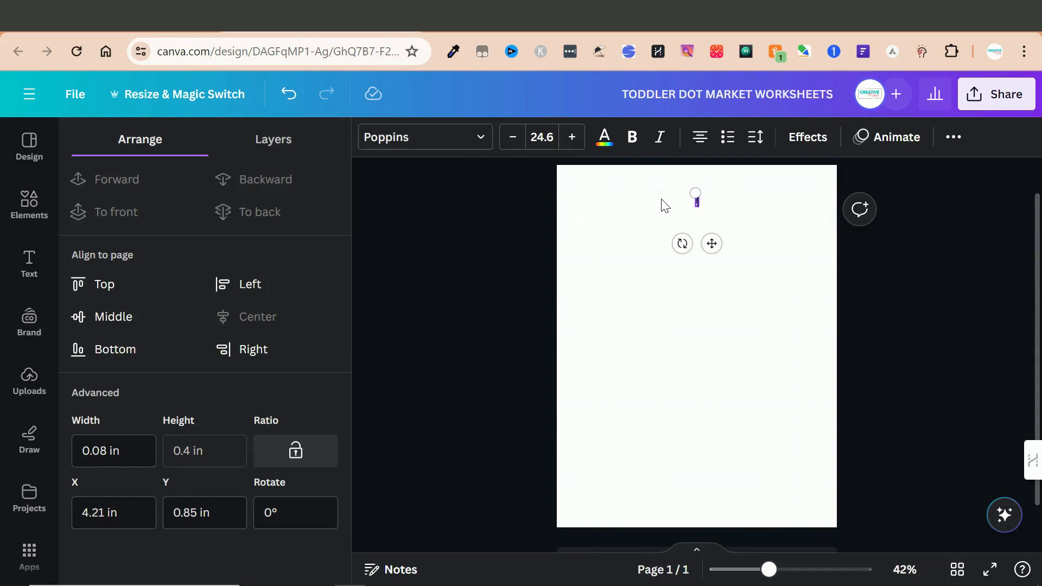
text(CAN WRITE)
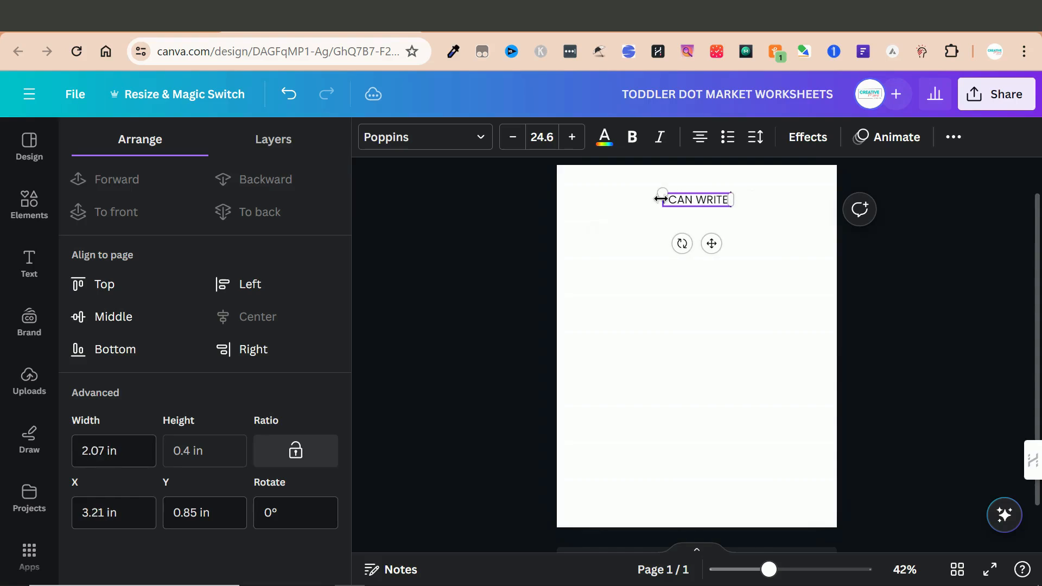
key(BackSpace)
key(BackSpace)
key(BackSpace)
key(BackSpace)
key(BackSpace)
key(BackSpace)
key(BackSpace)
key(BackSpace)
key(BackSpace)
text(I)
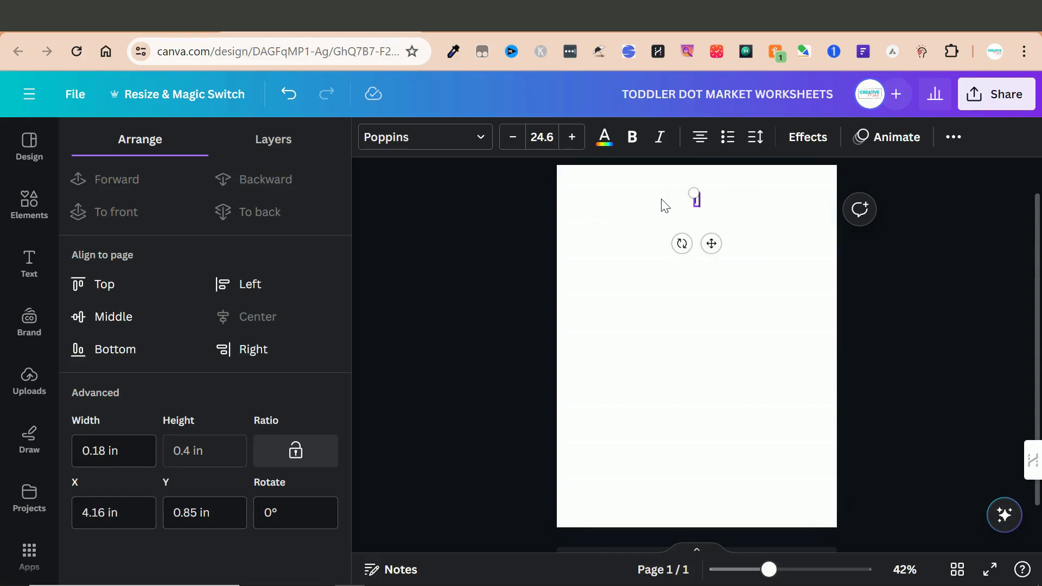
text( can write the letter)
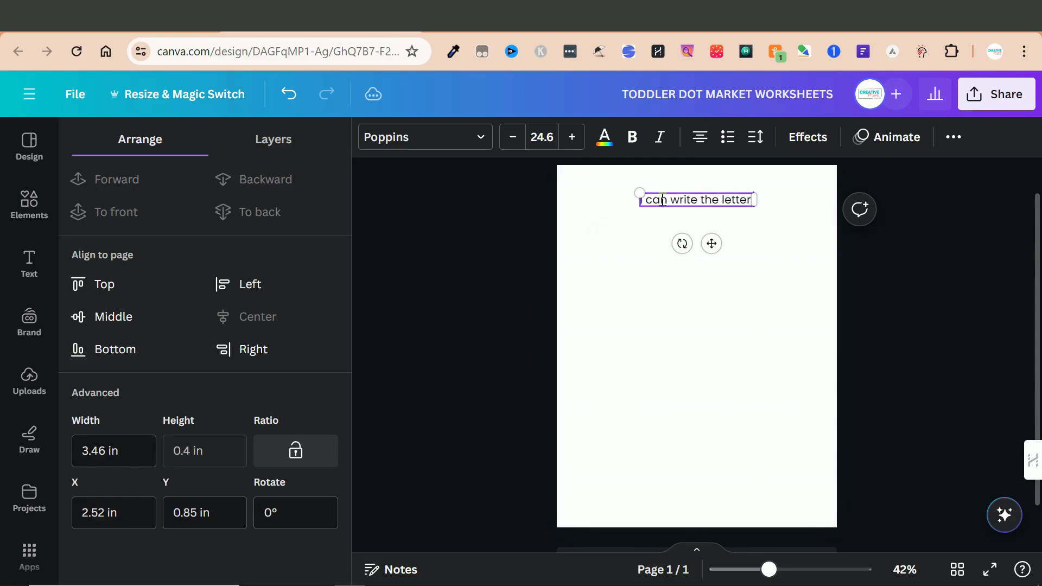
text( A)
click(655, 259)
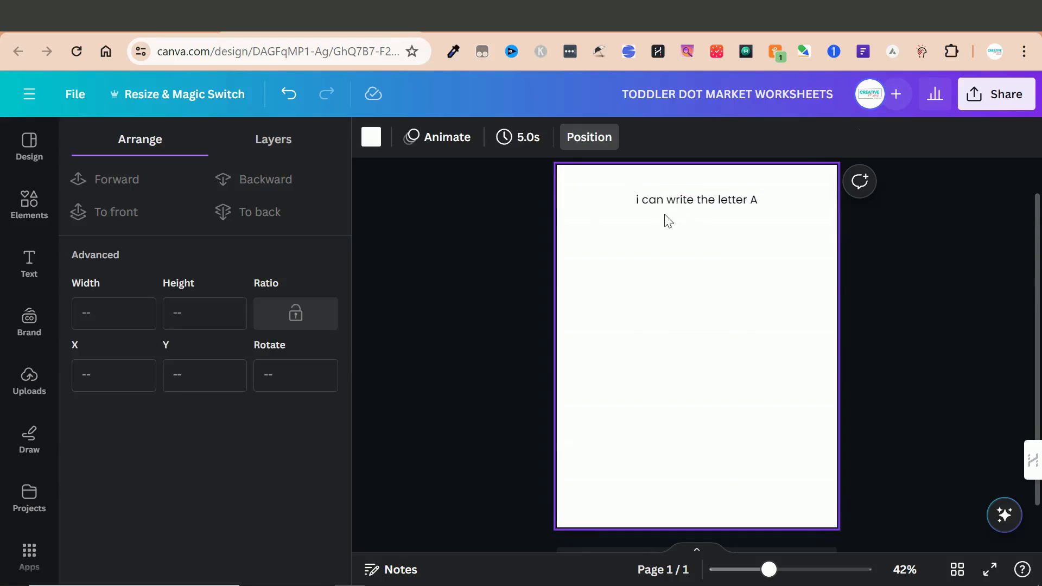
click(639, 200)
click(638, 200)
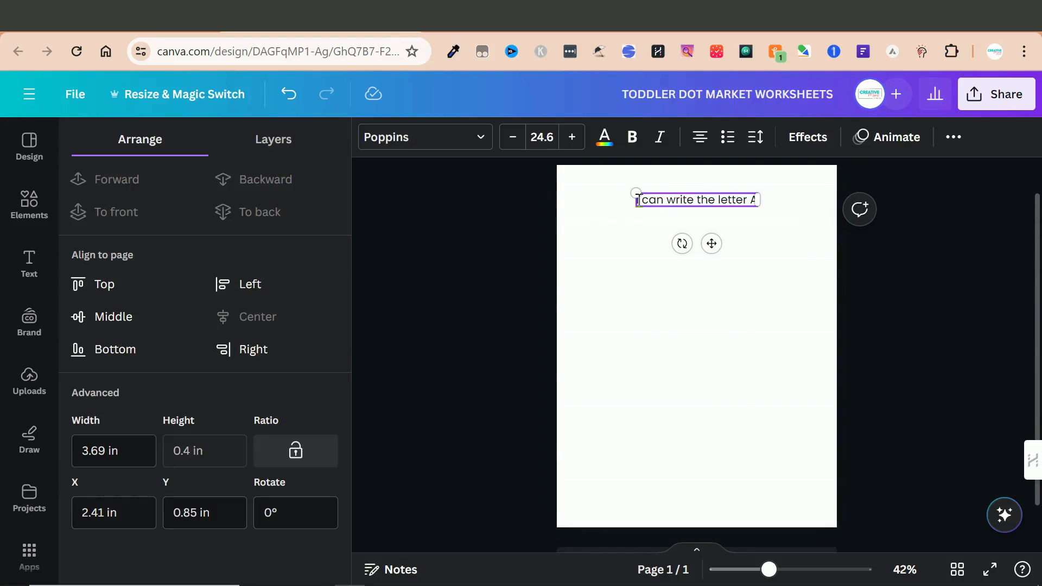
click(639, 239)
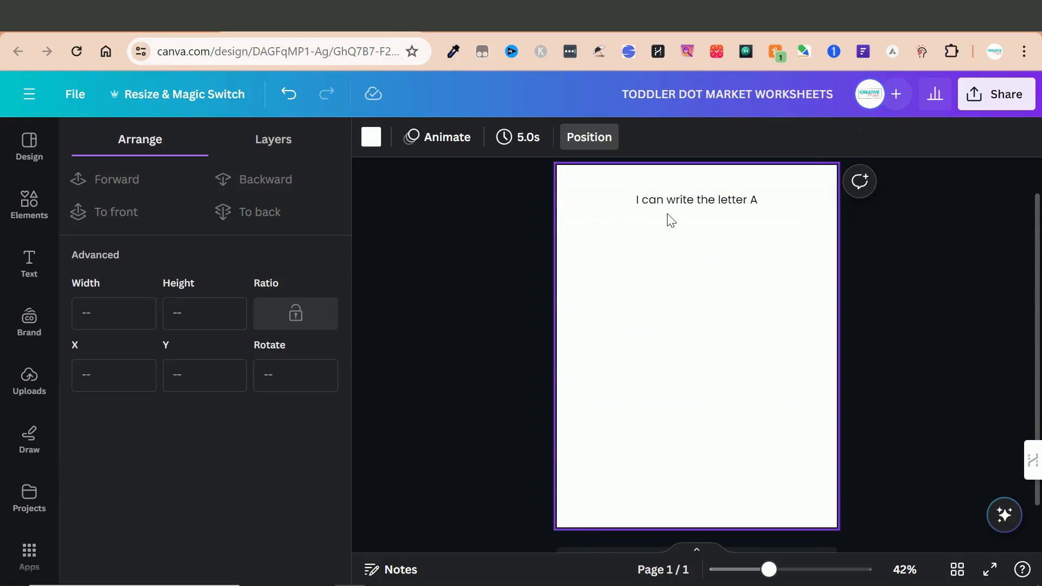
Set the font size of the heading "I can write the letter A" to 40.
click(683, 200)
click(551, 132)
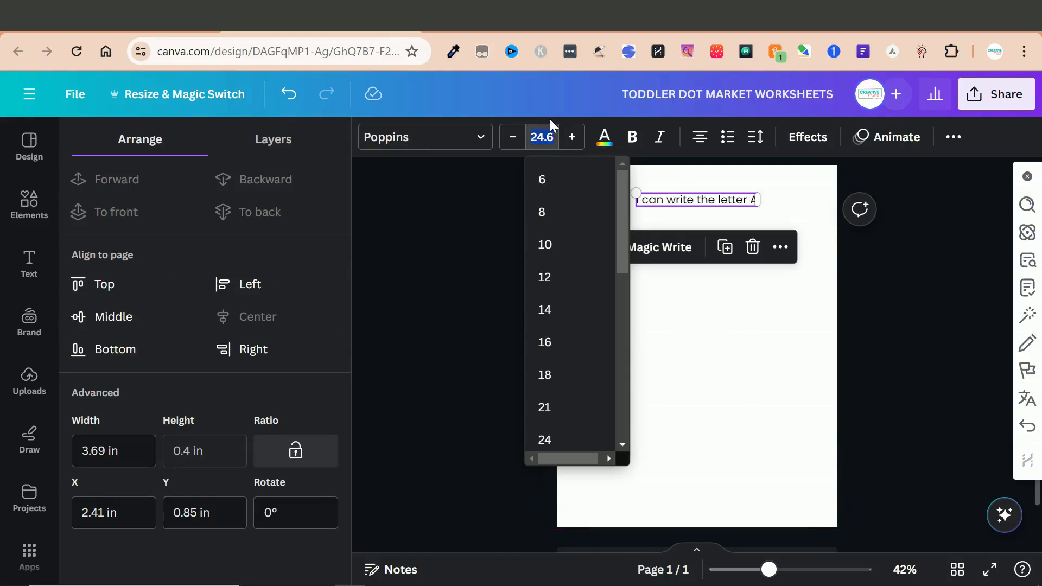
text(40)
key(Return)
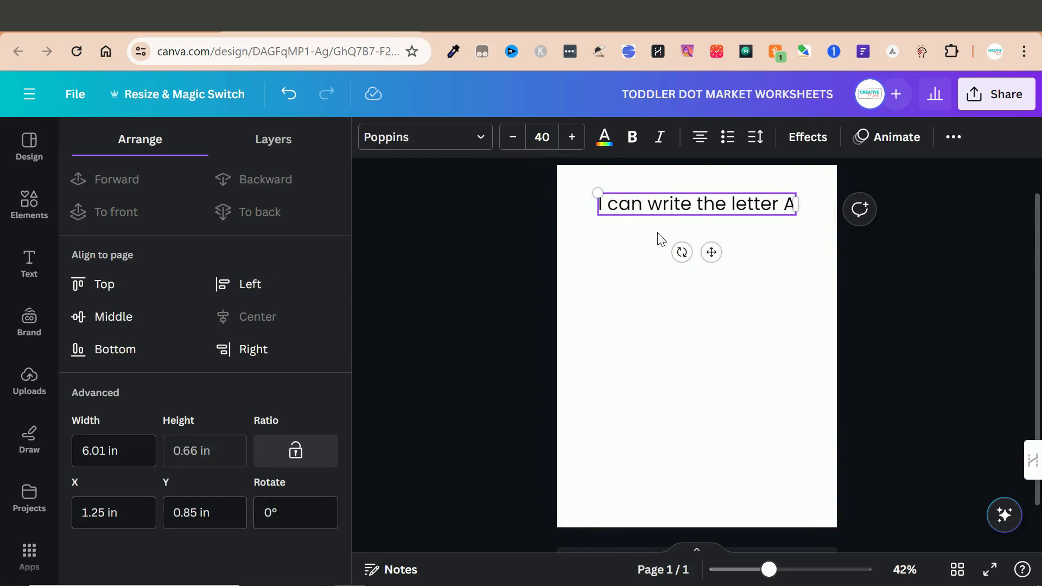
click(654, 257)
Duplicate the heading directly beneath the original and set the copy's font size to 20.
click(654, 212)
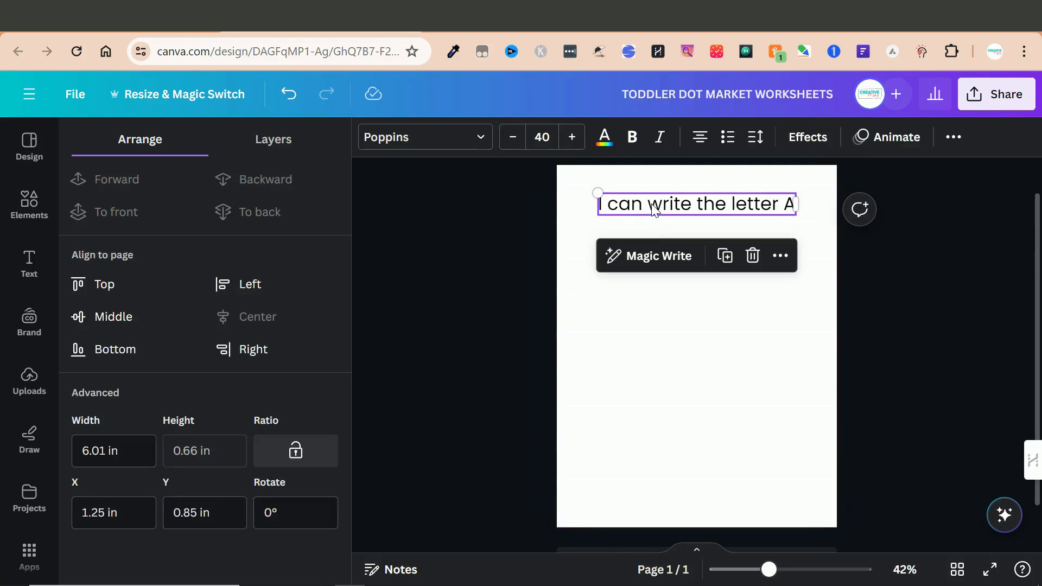
drag(653, 212, 652, 233)
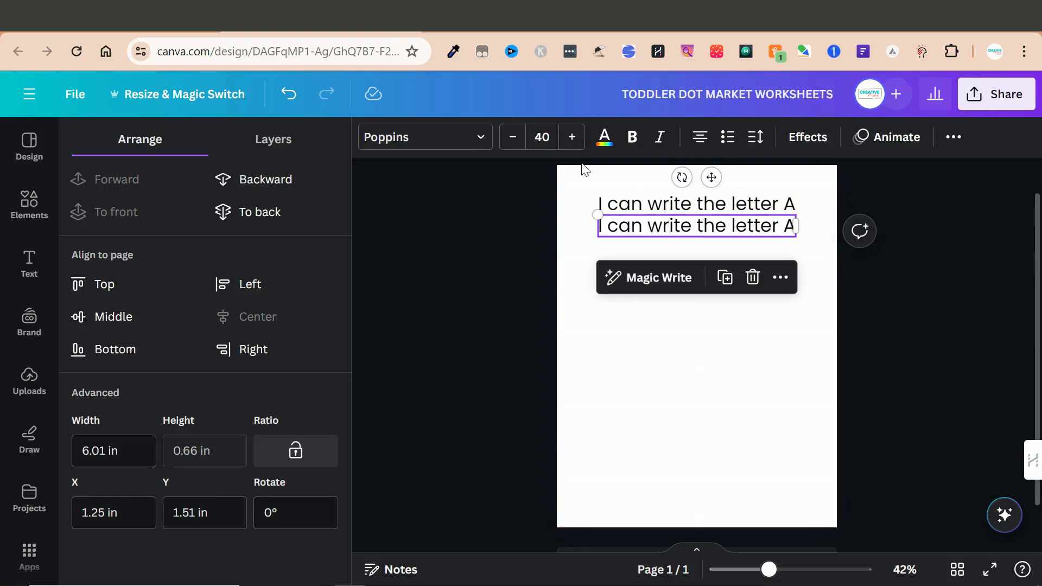
click(554, 138)
text(20)
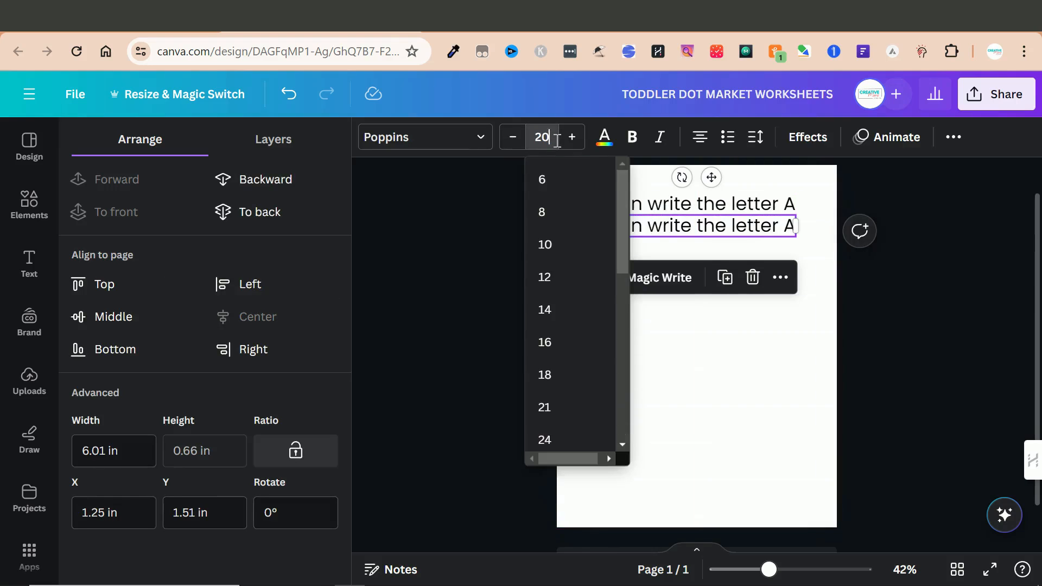
key(Return)
Replace the text of the smaller copy with the instruction "Trace the letters below".
double_click(682, 223)
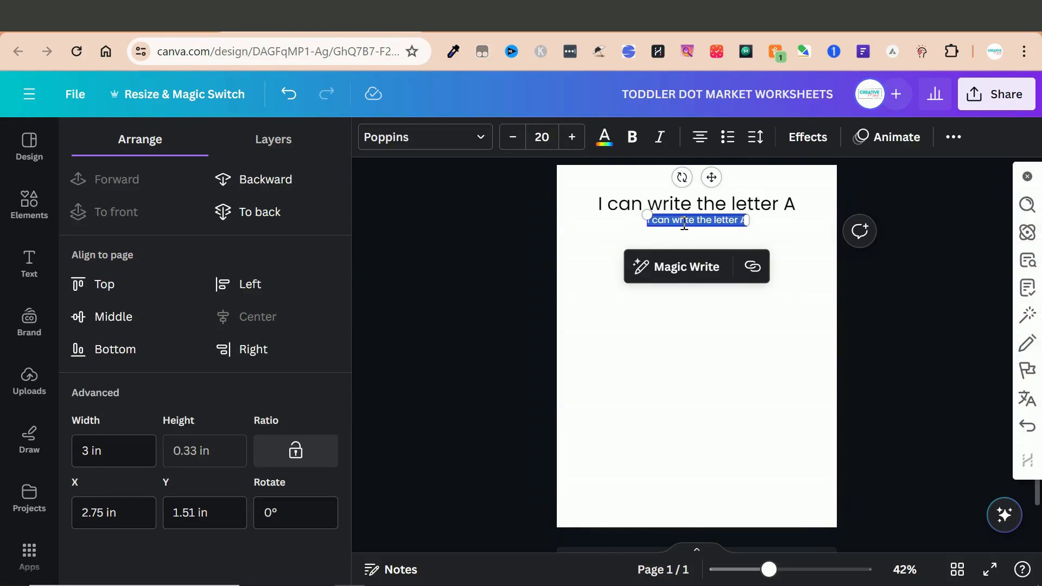
text(Trcae)
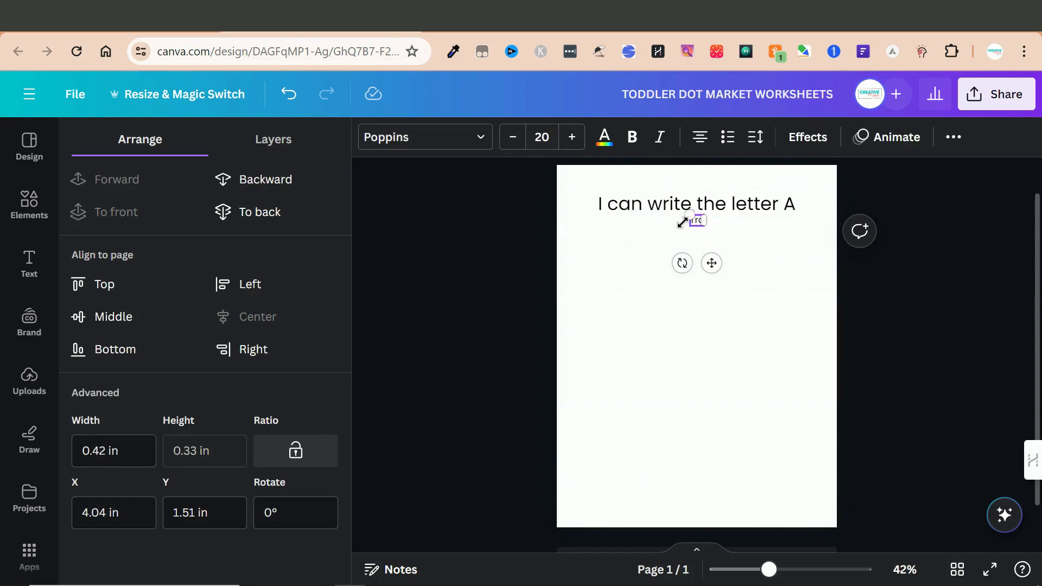
key(BackSpace)
key(BackSpace)
key(BackSpace)
key(BackSpace)
text(race the )
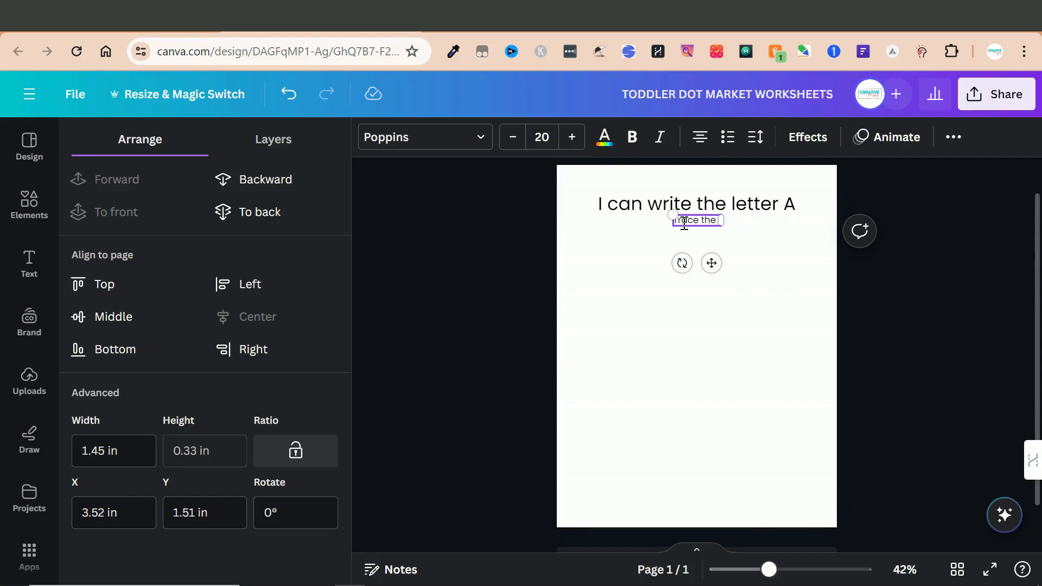
text(ltters)
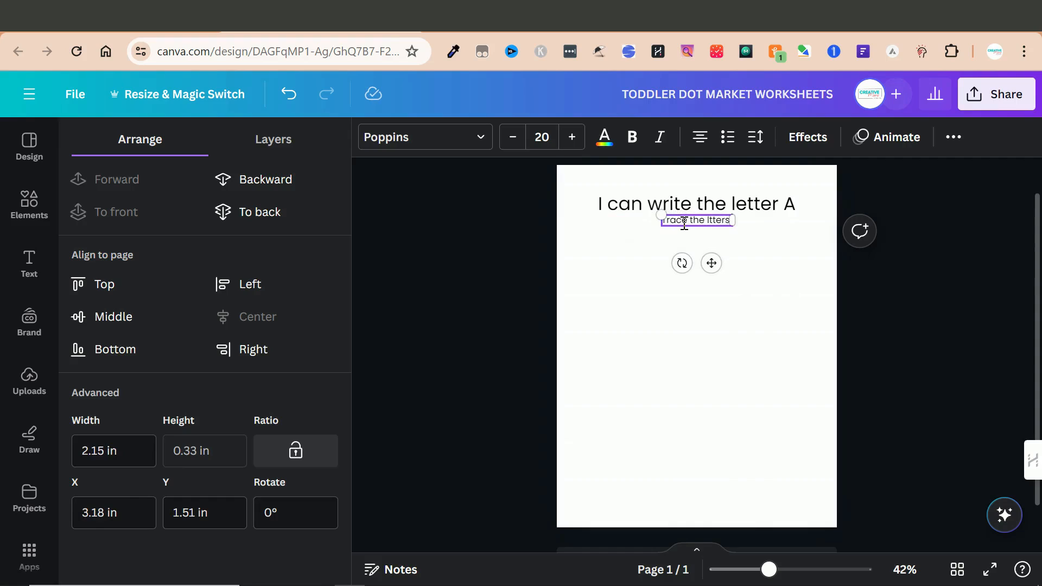
key(BackSpace)
key(BackSpace)
key(BackSpace)
key(BackSpace)
key(BackSpace)
key(BackSpace)
key(BackSpace)
key(BackSpace)
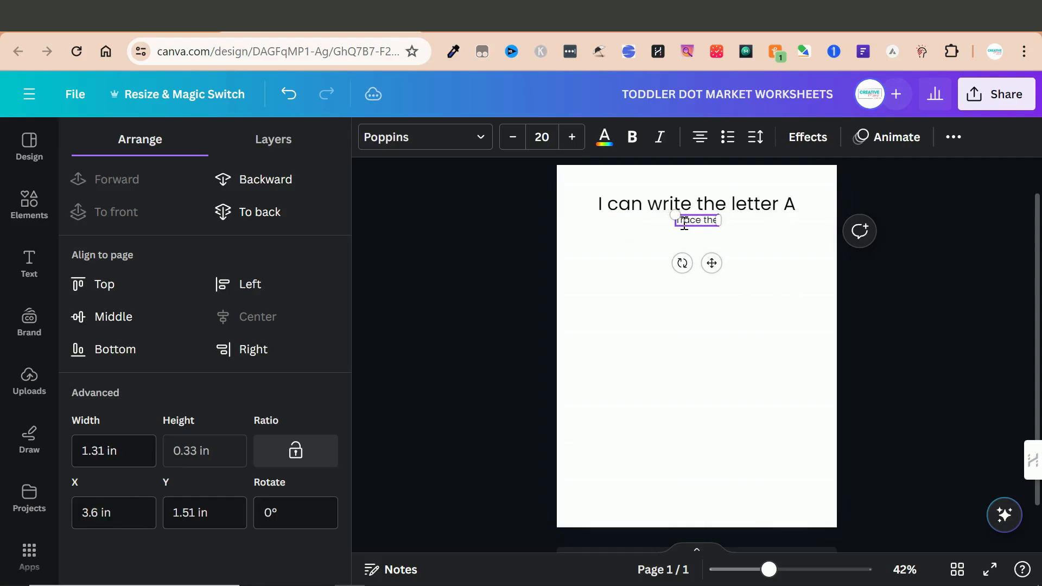
key(BackSpace)
key(BackSpace)
key(BackSpace)
key(BackSpace)
key(BackSpace)
key(BackSpace)
key(BackSpace)
key(BackSpace)
key(BackSpace)
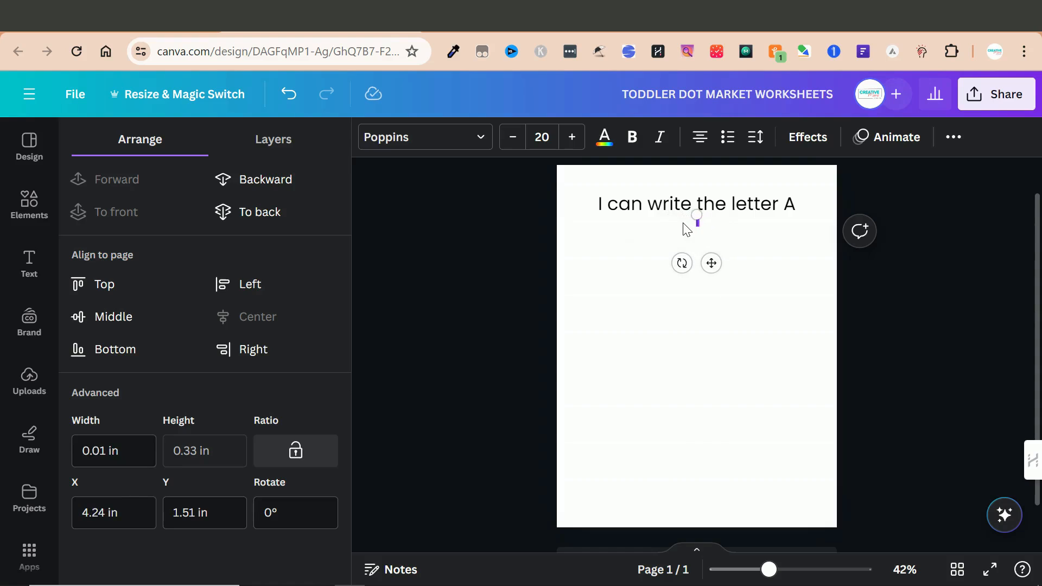
text(Trace the le)
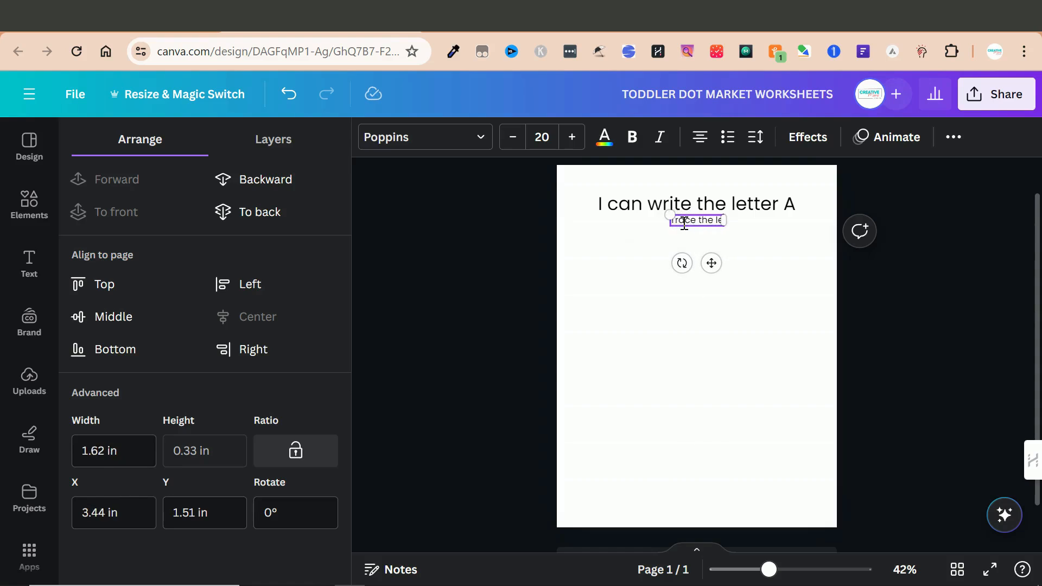
text(tters below)
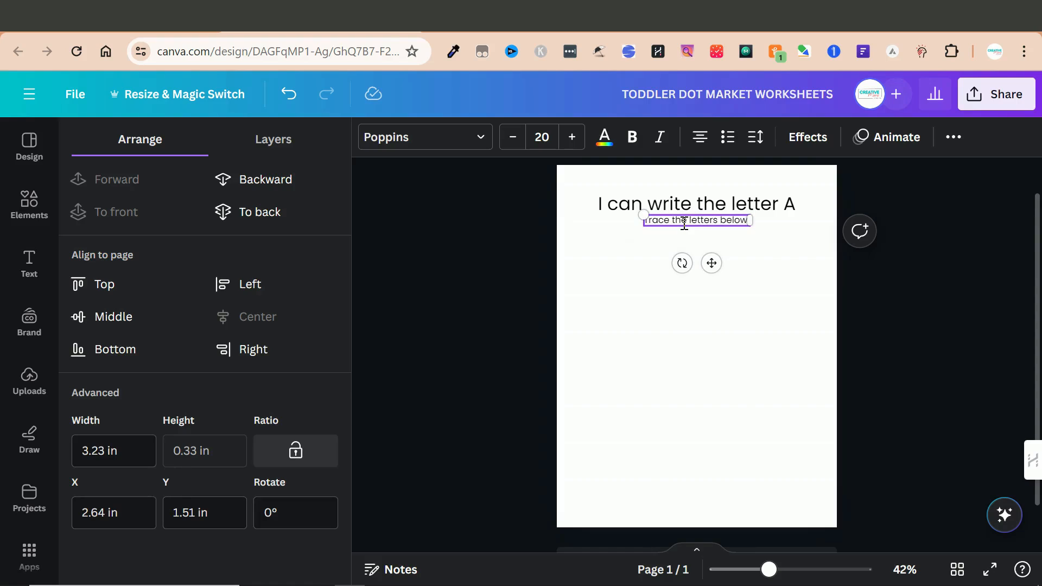
Extend the instruction to read "Trace the letters on the line below and then fill in the big letter with a dot marker.".
click(721, 224)
text(on the line below)
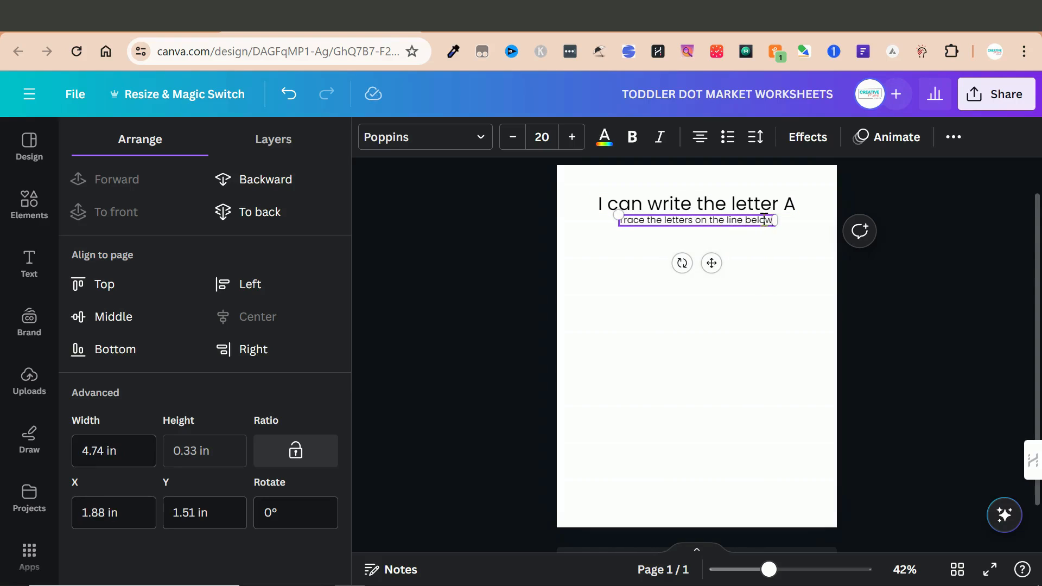
text( and th)
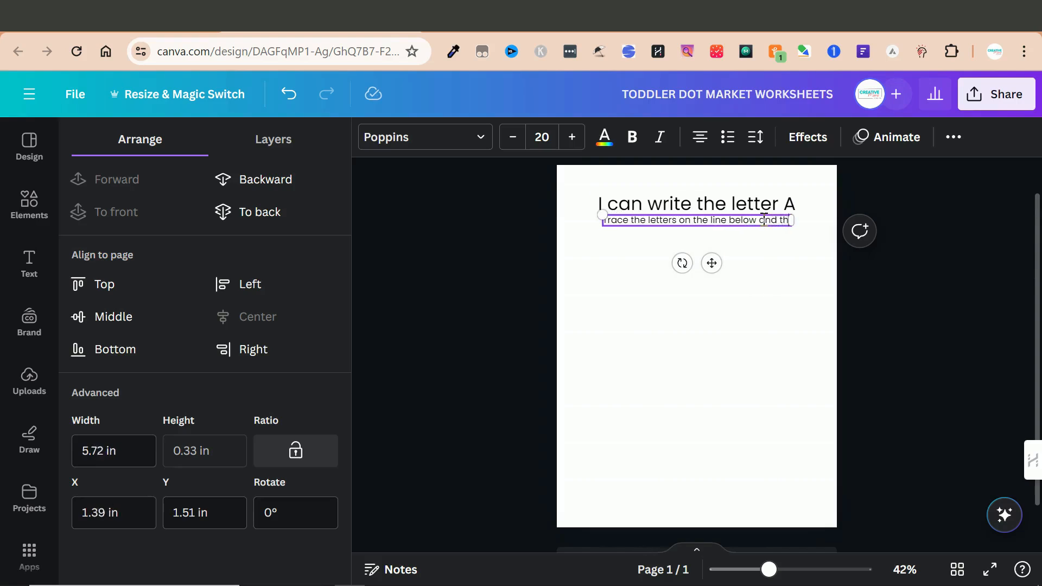
text(en u)
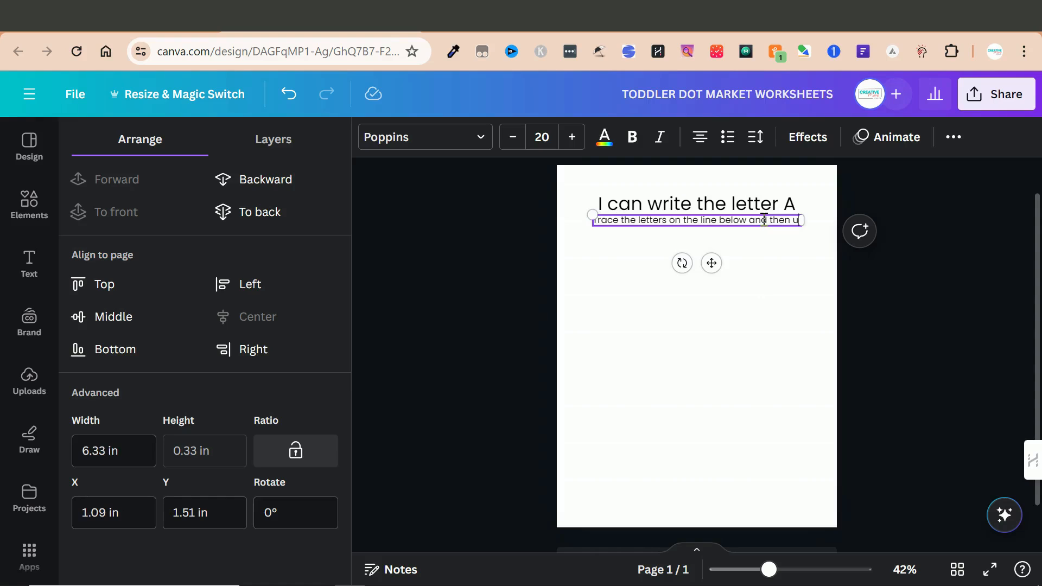
key(BackSpace)
text(fill)
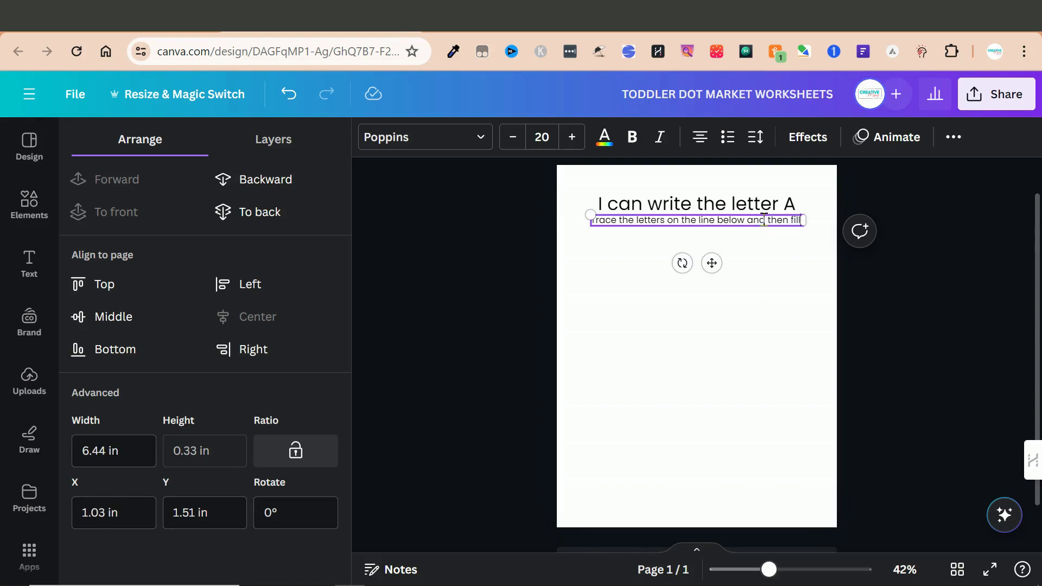
text( in the big letter)
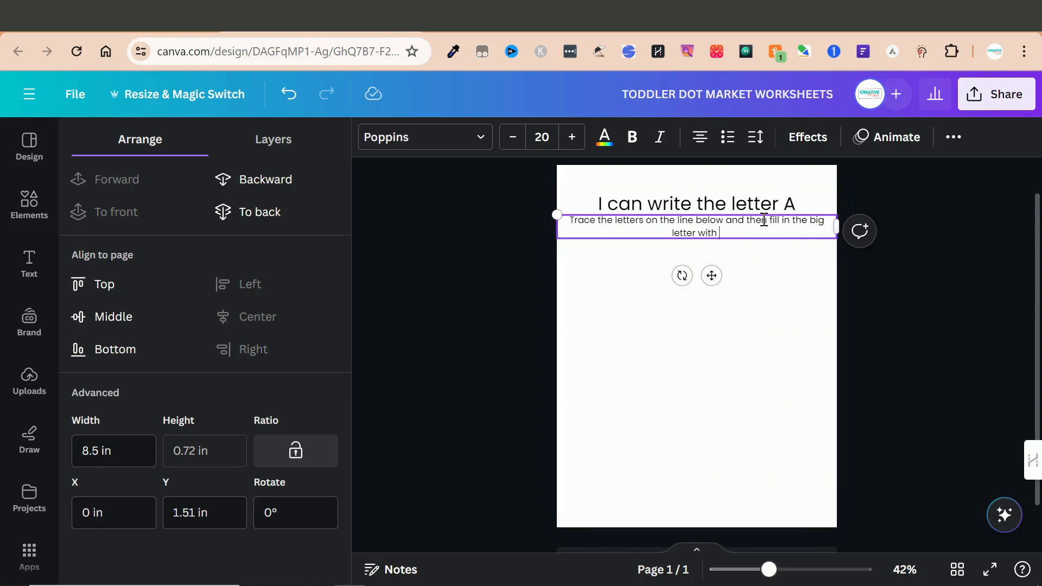
text(with a dot marker)
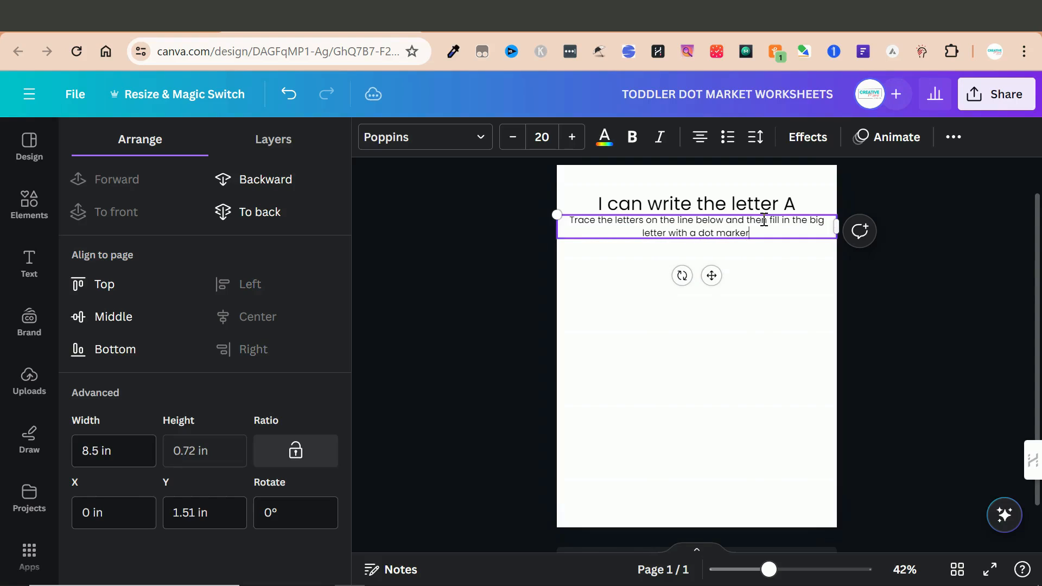
text(.)
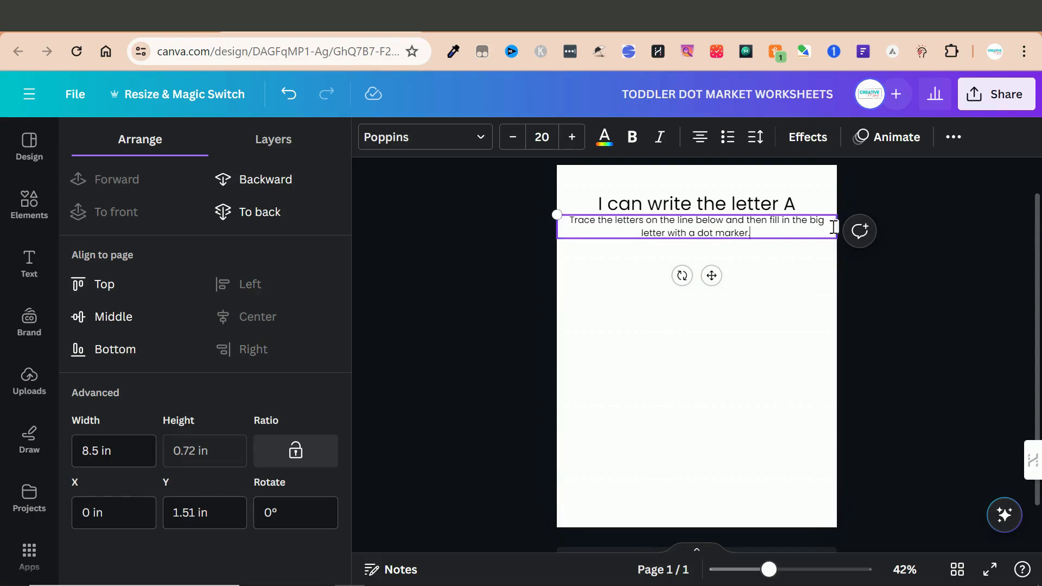
Narrow the instruction text box to about 6.03 in, matching the heading's width, and center it horizontally on the page.
drag(836, 227, 754, 219)
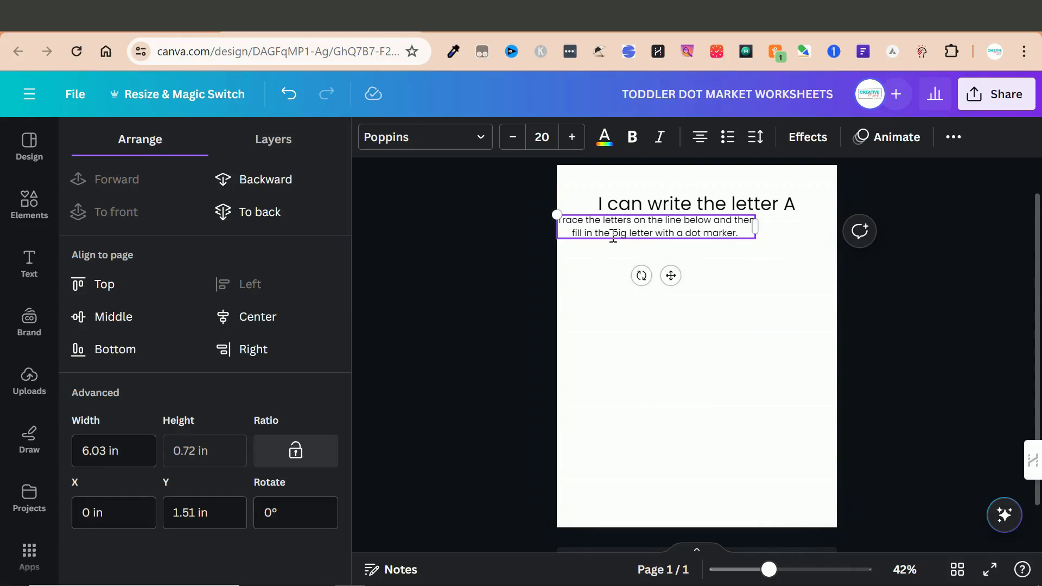
drag(628, 237, 671, 232)
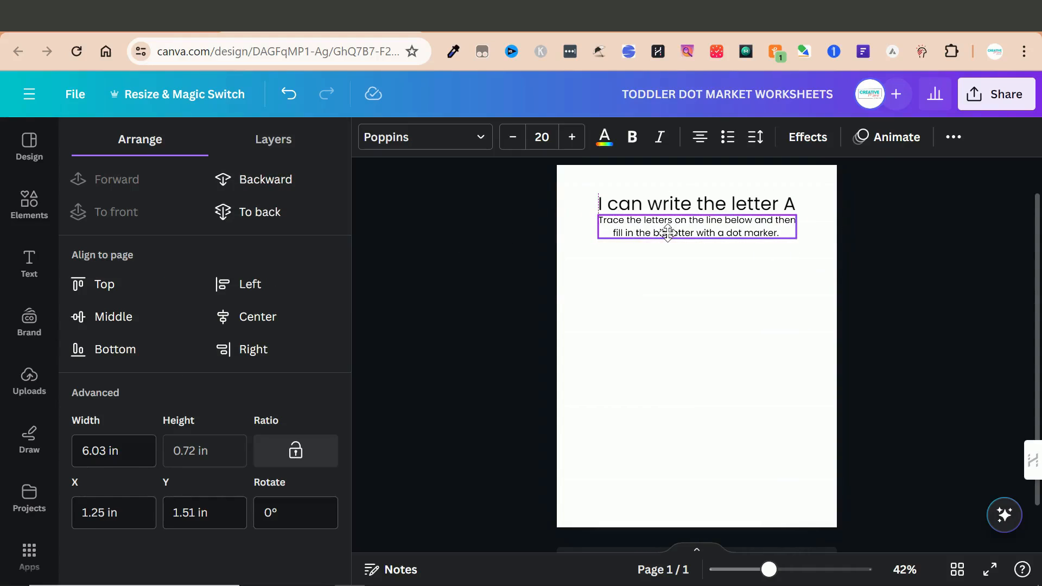
click(256, 315)
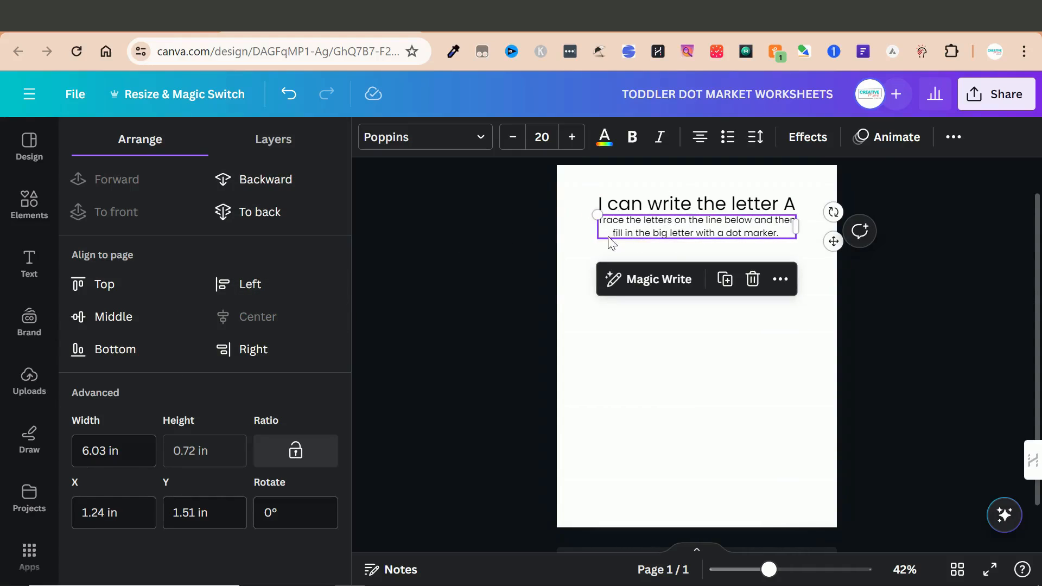
click(668, 252)
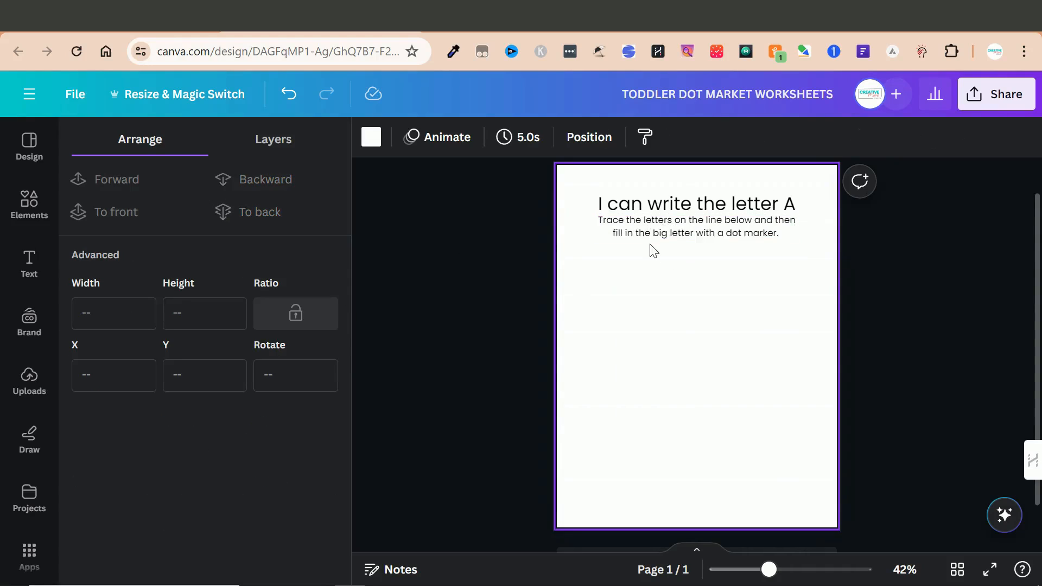
Reduce the line spacing of the two-line instruction text to 1.11.
click(803, 575)
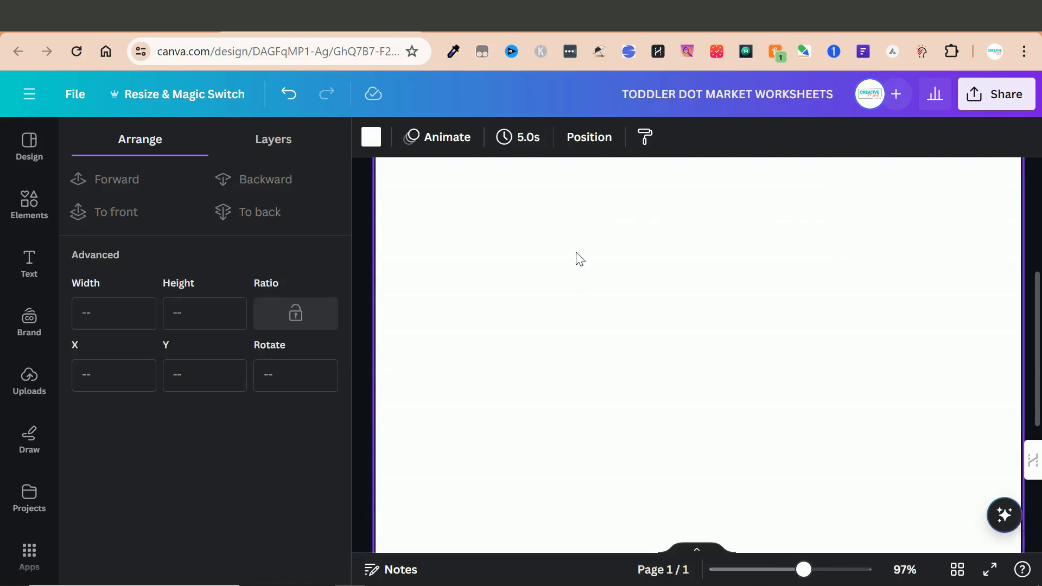
scroll(596, 293, up, 5)
click(798, 330)
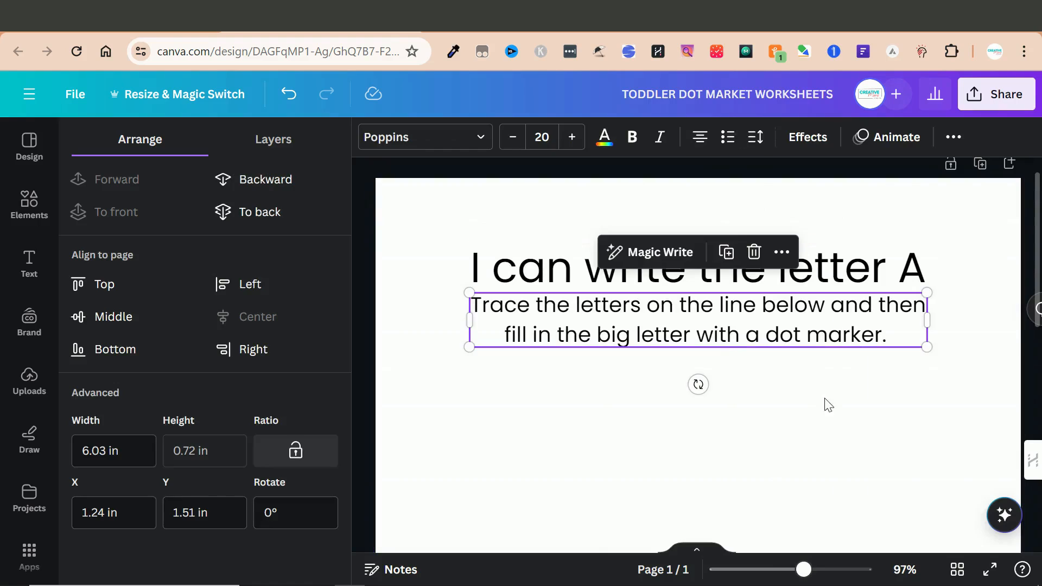
click(953, 138)
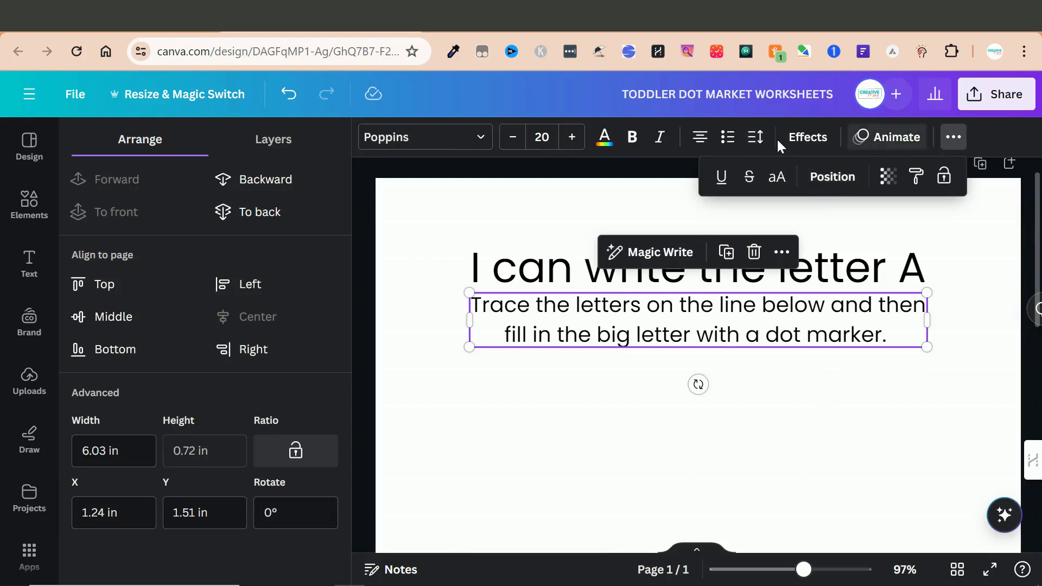
click(755, 137)
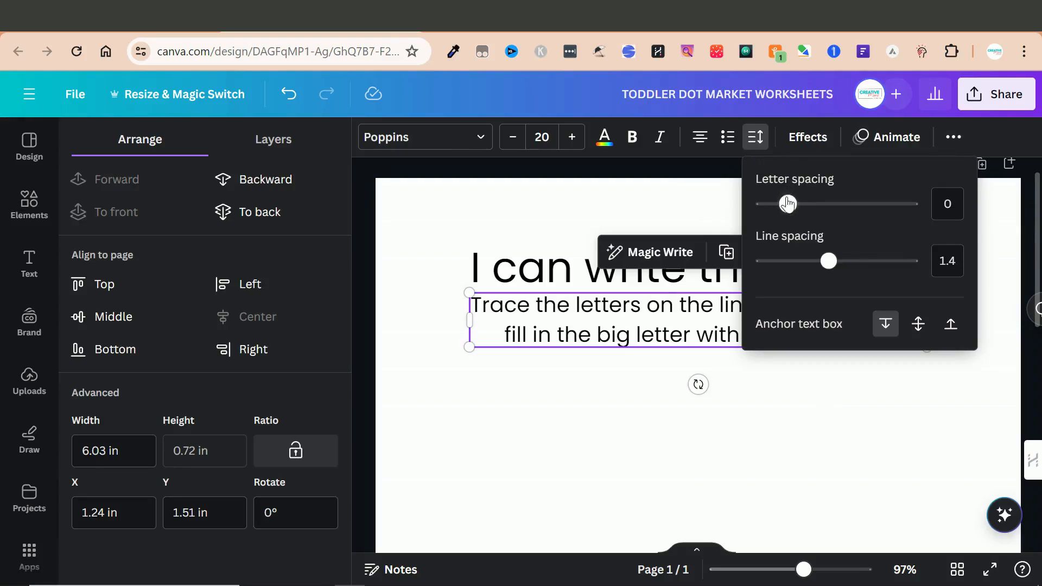
drag(830, 262, 805, 262)
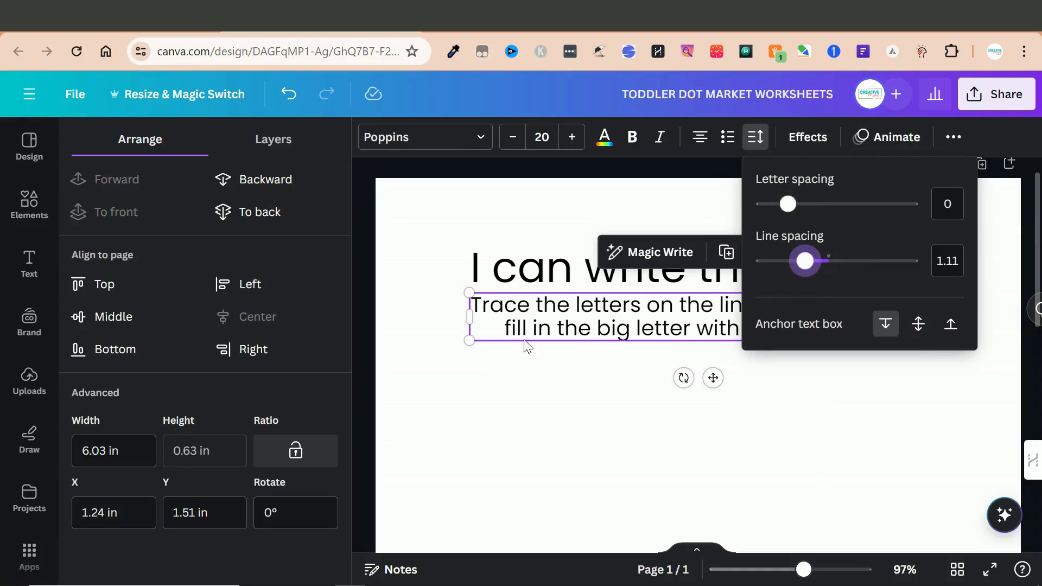
click(947, 260)
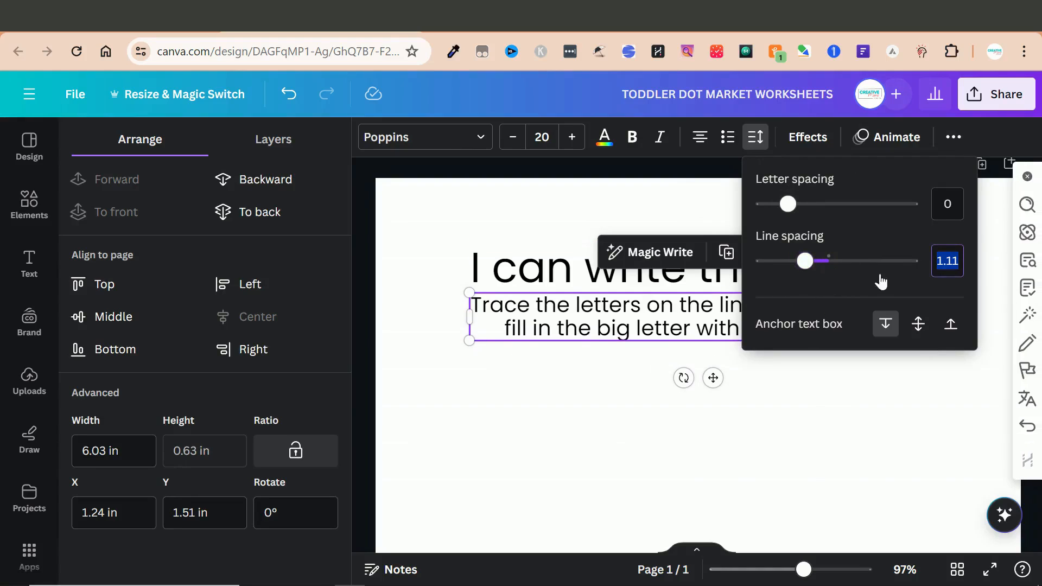
click(601, 438)
click(597, 433)
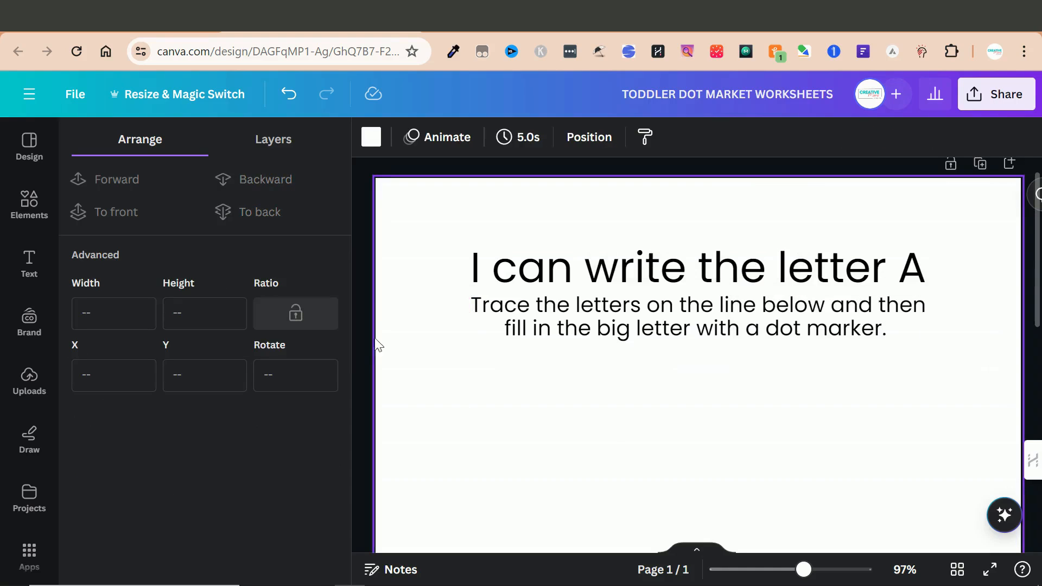
click(366, 302)
click(587, 305)
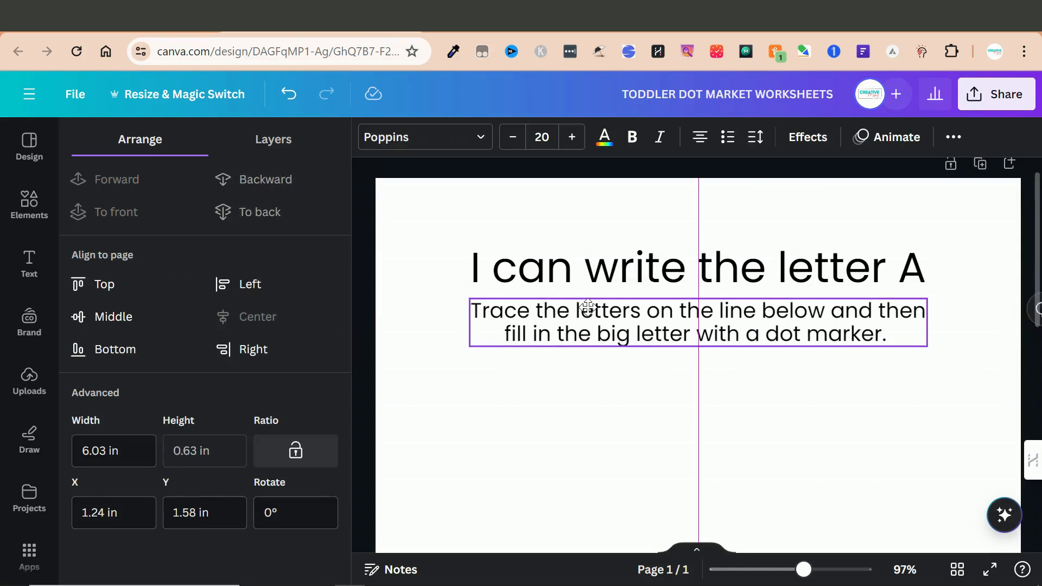
click(549, 423)
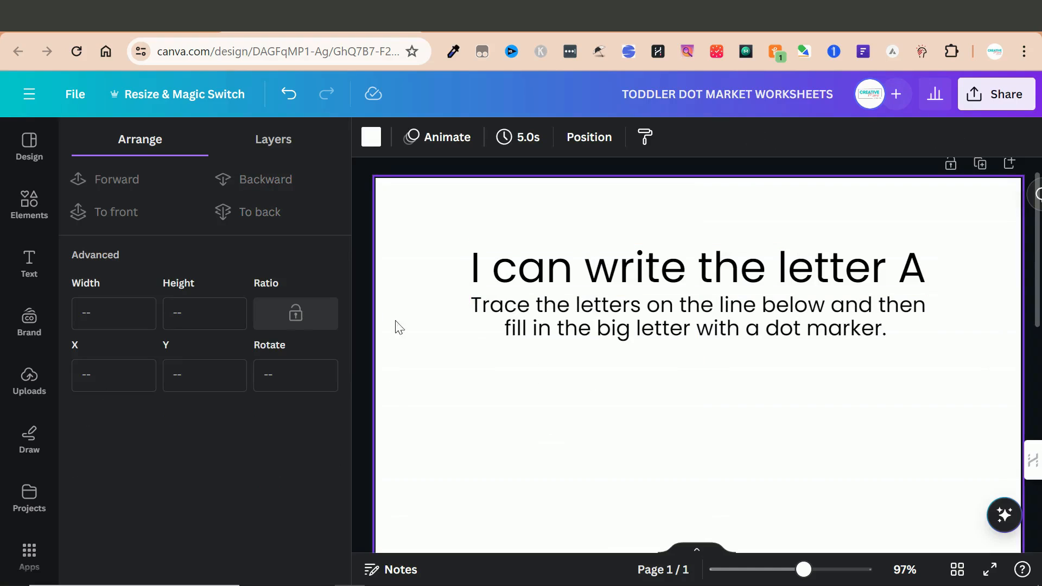
click(36, 209)
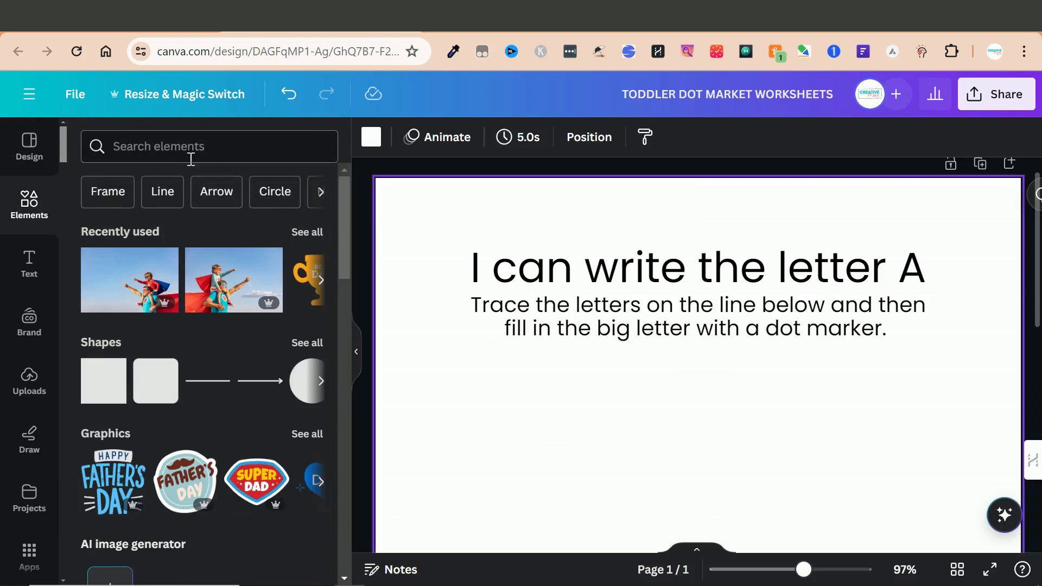
click(148, 157)
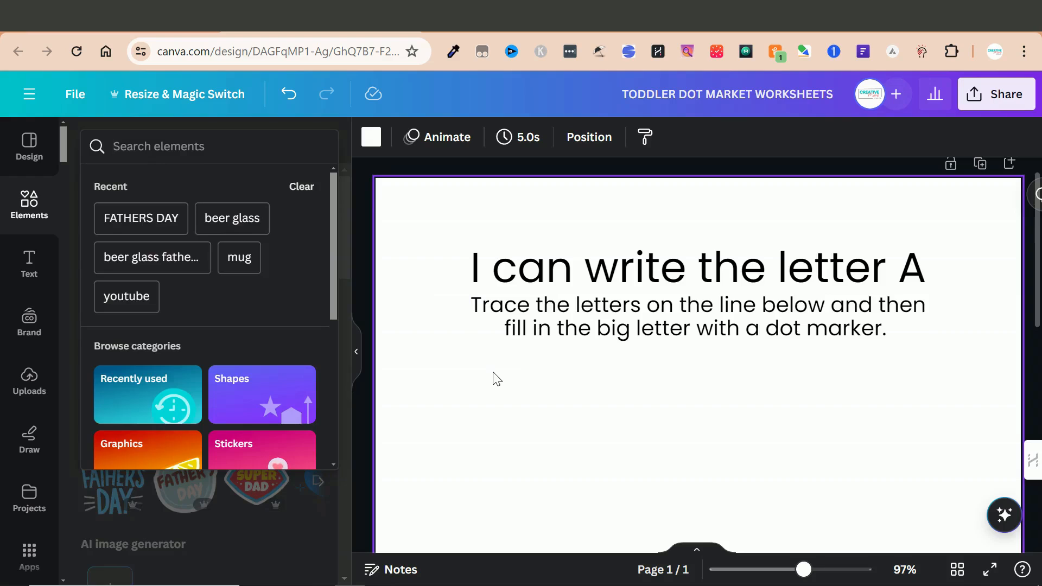
text(kg)
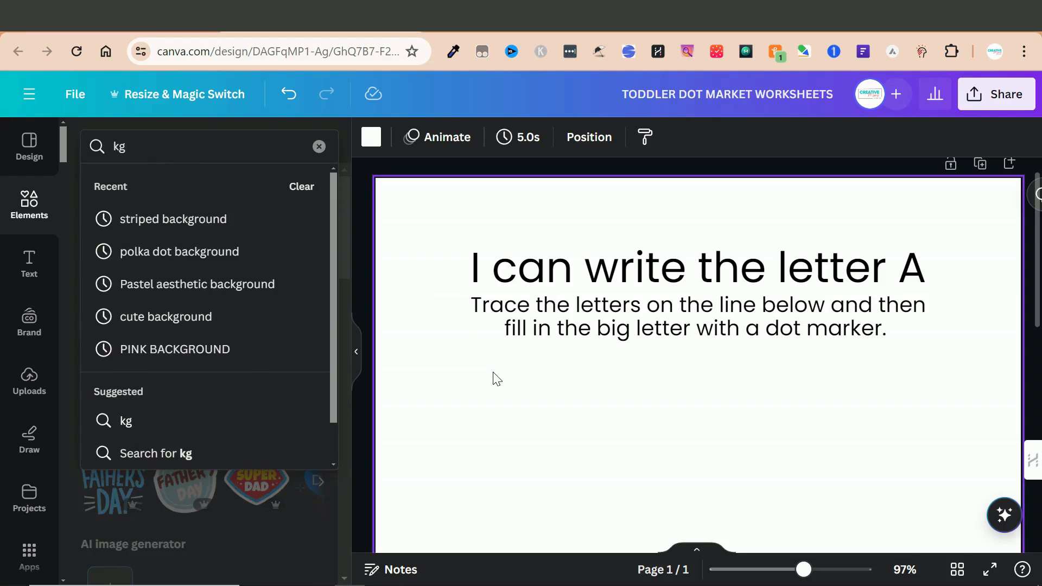
key(Return)
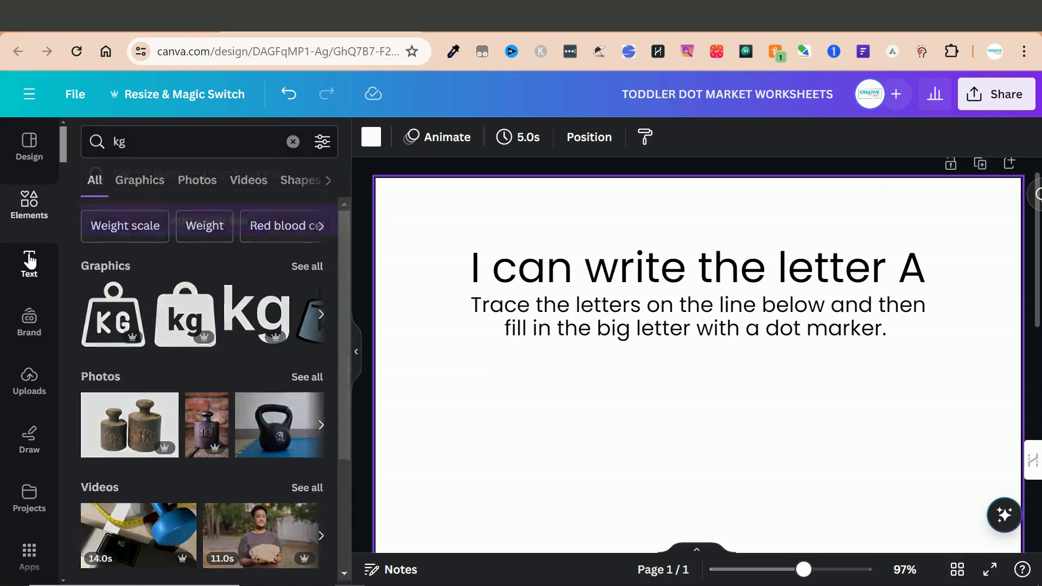
Search the text fonts for "kg" and place a KG Primary Dots sample, enlarged to about size 45.6, below the instruction.
click(29, 262)
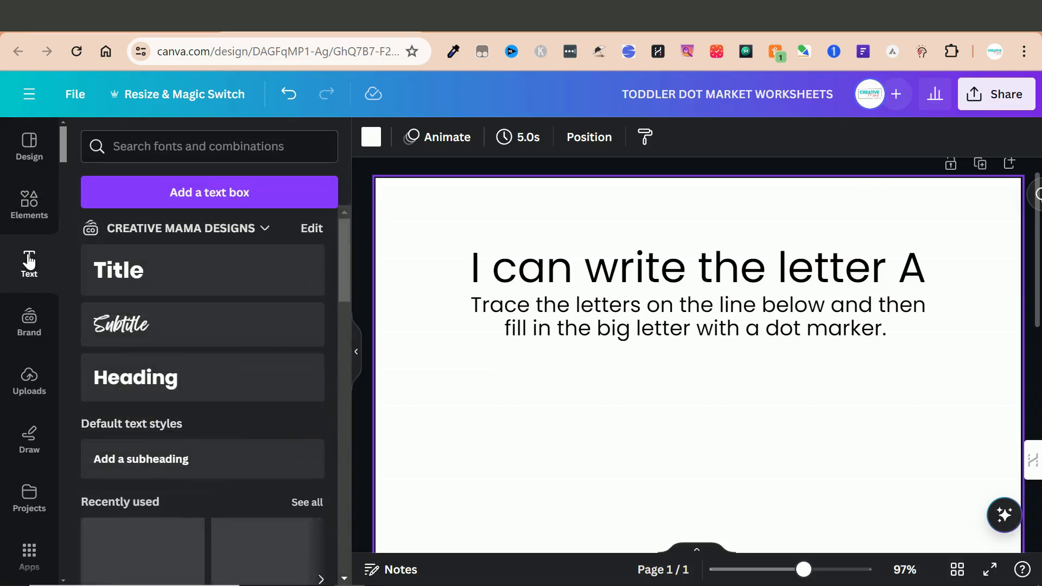
click(160, 150)
text(kg)
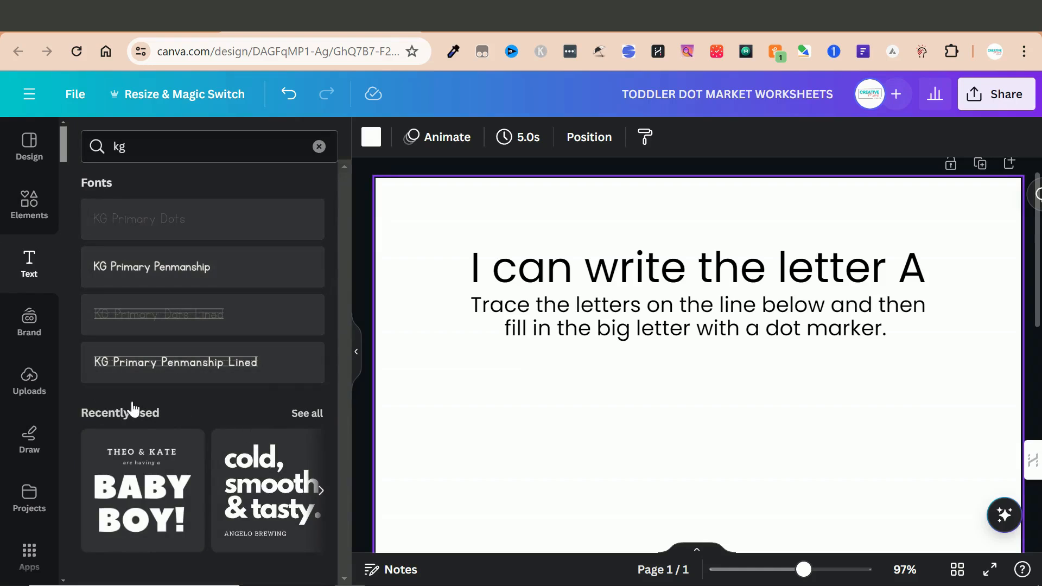
click(98, 229)
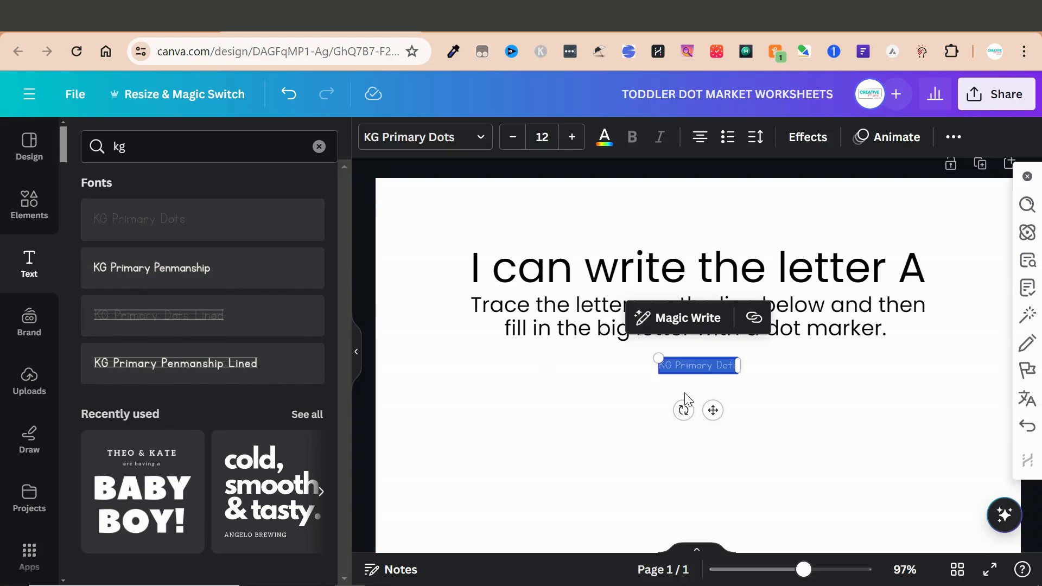
drag(656, 353, 437, 316)
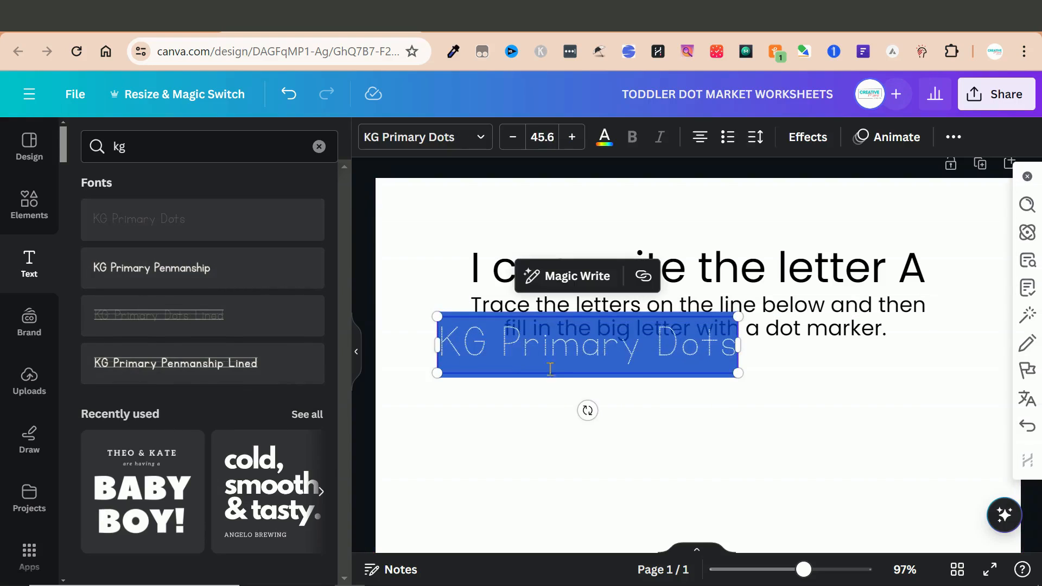
click(533, 404)
drag(526, 369, 529, 413)
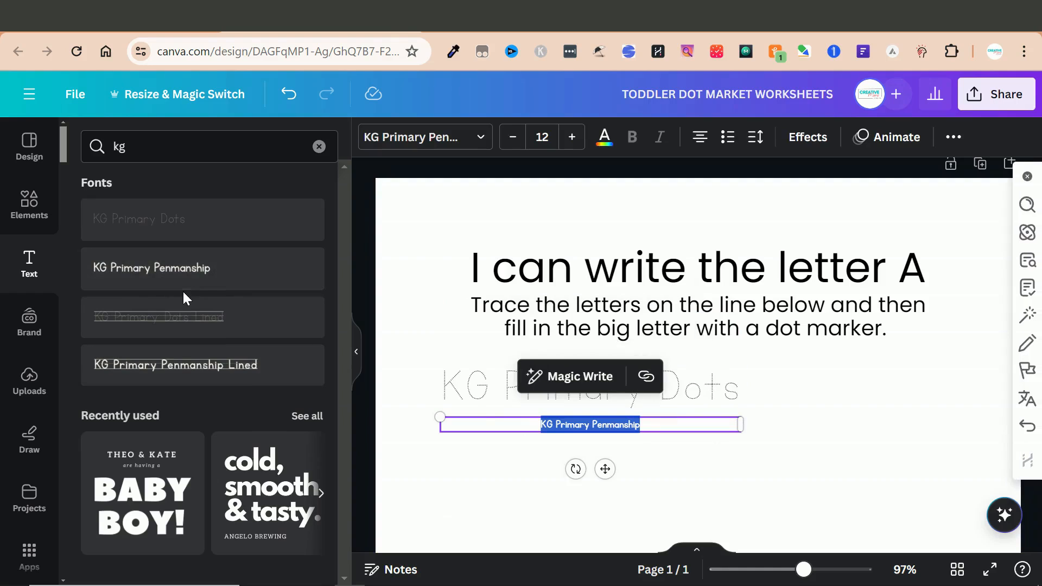
Add a KG Primary Penmanship text sample, enlarge it to about size 23.9, and place it beneath the KG Primary Dots sample.
drag(376, 390, 185, 358)
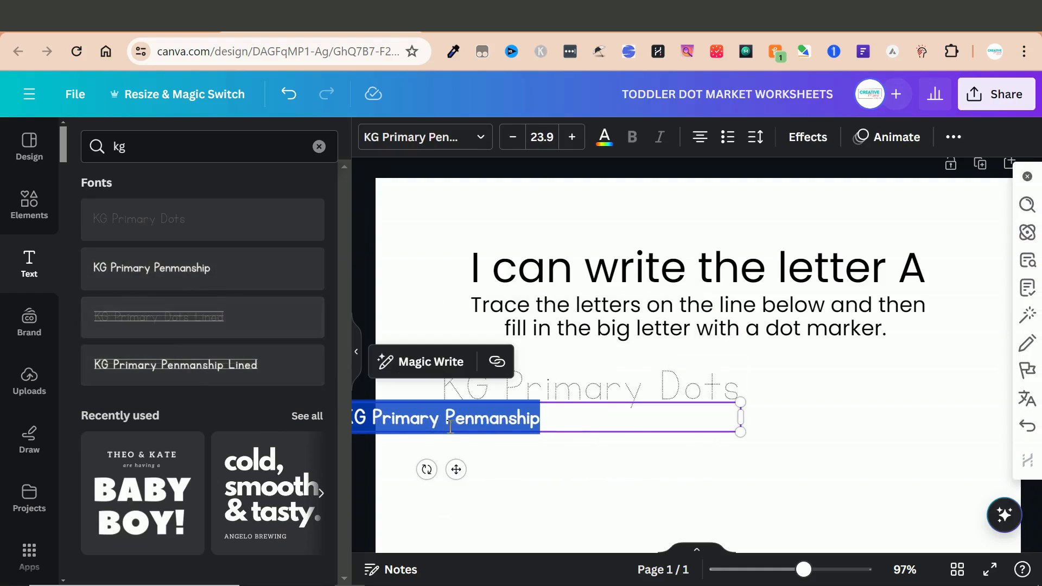
click(614, 434)
click(846, 470)
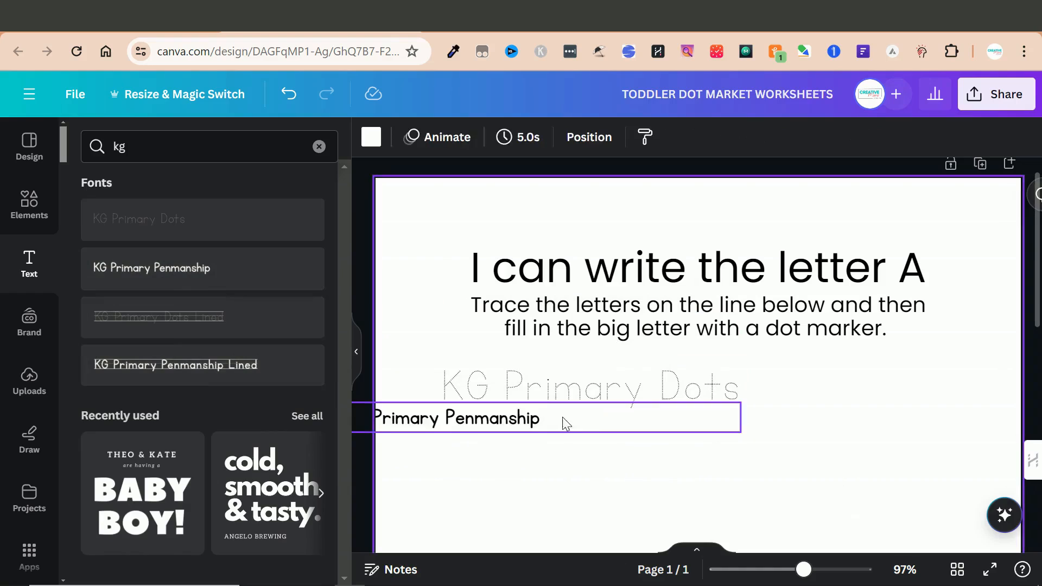
drag(562, 421, 665, 432)
Add a KG Primary Dots Lined text sample, enlarge it to about size 41.1, and place it beneath the KG Primary Penmanship sample.
scroll(474, 433, down, 2)
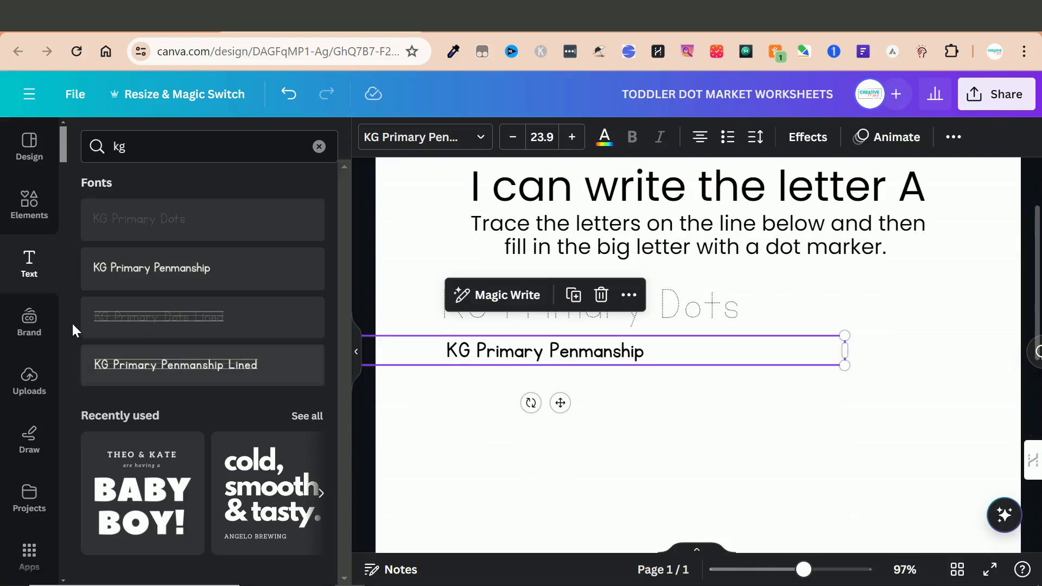
click(137, 323)
drag(642, 344, 377, 252)
click(486, 414)
drag(432, 341, 500, 418)
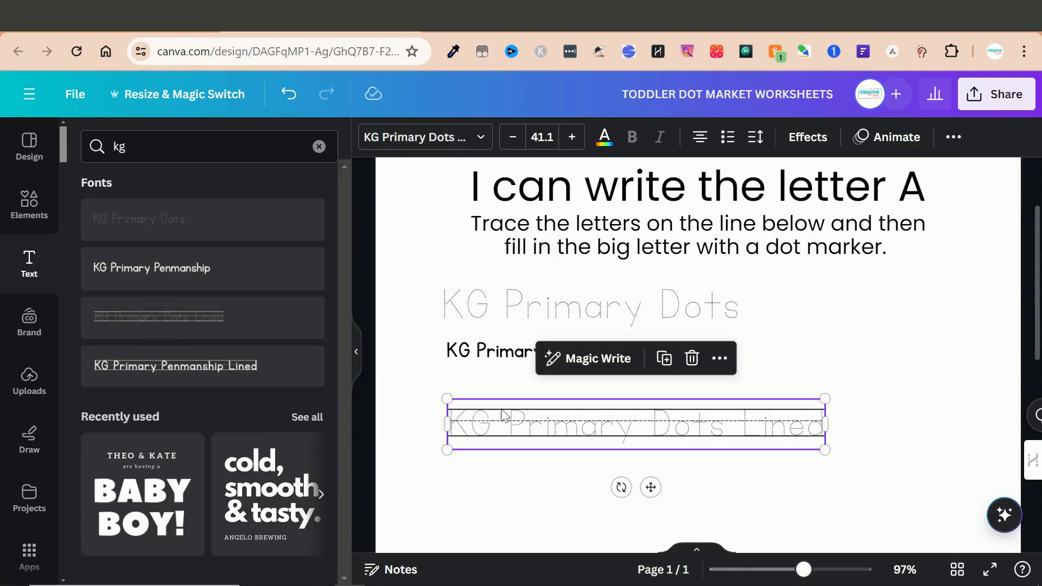
Add a KG Primary Penmanship Lined text sample, enlarge it to about size 22.8, and place it beneath the KG Primary Dots Lined sample.
scroll(501, 442, down, 5)
click(218, 374)
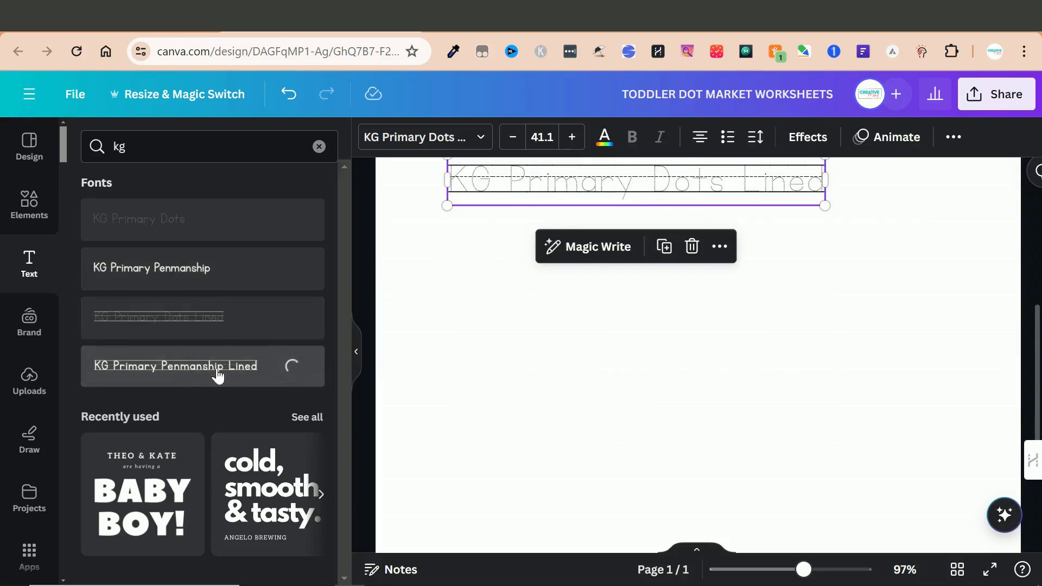
scroll(483, 385, up, 3)
drag(446, 372, 108, 278)
click(761, 451)
drag(558, 386, 667, 417)
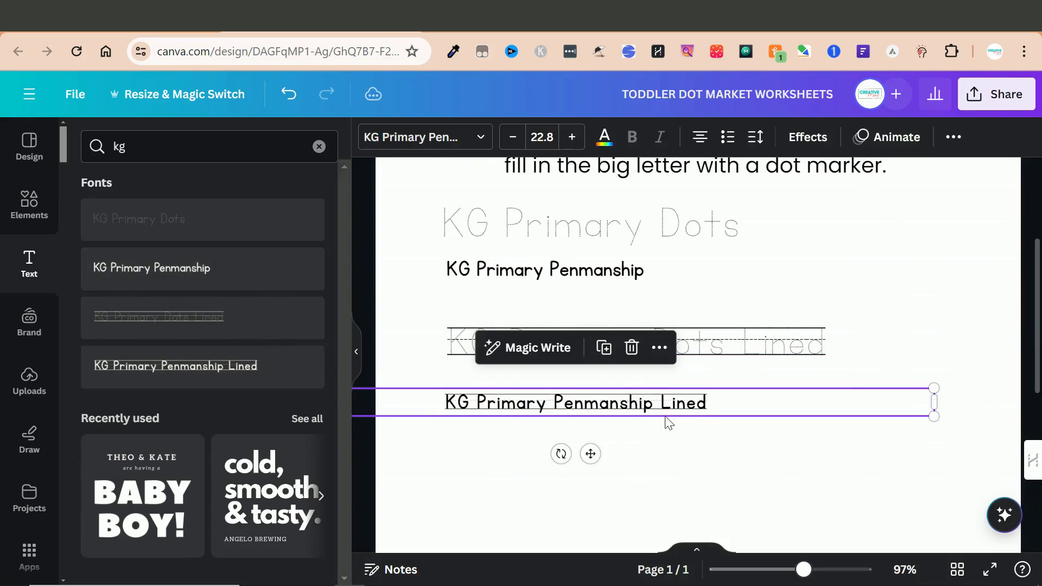
Delete the KG Primary Penmanship Lined, KG Primary Penmanship and KG Primary Dots text samples from the page.
click(438, 462)
click(449, 415)
scroll(467, 467, up, 3)
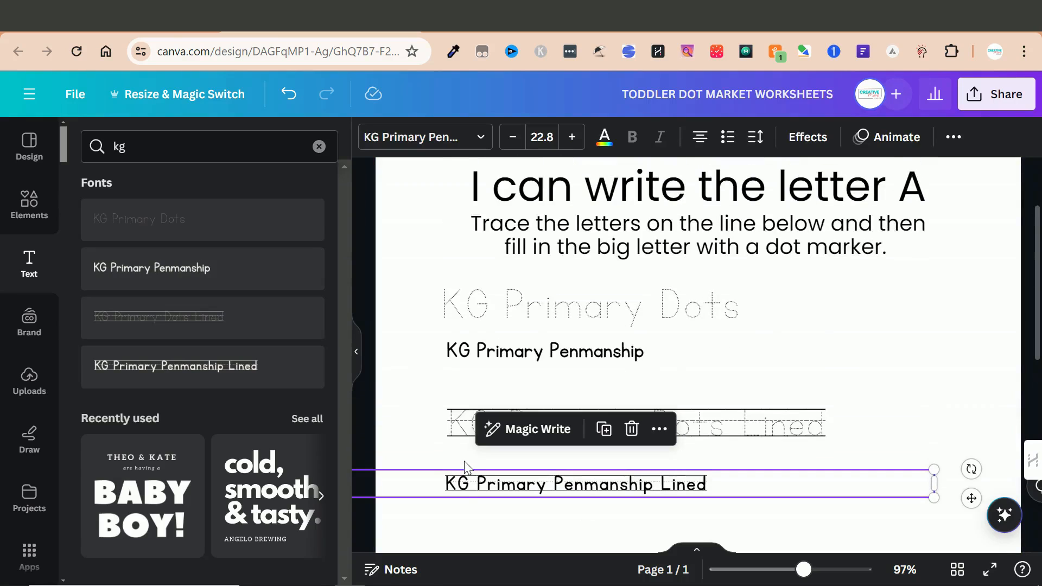
scroll(465, 468, down, 5)
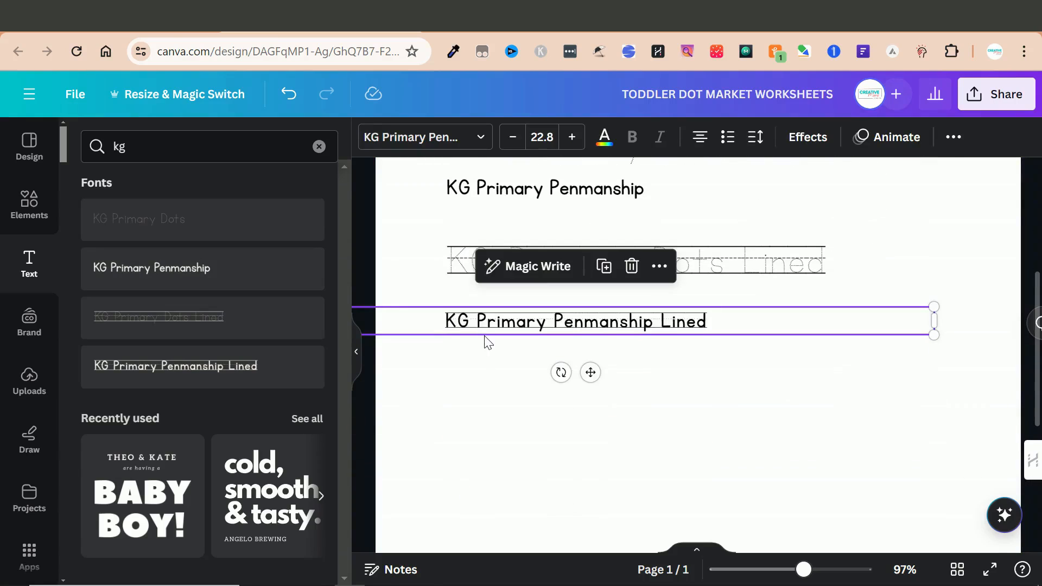
key(Delete)
scroll(462, 384, up, 3)
click(473, 353)
key(Delete)
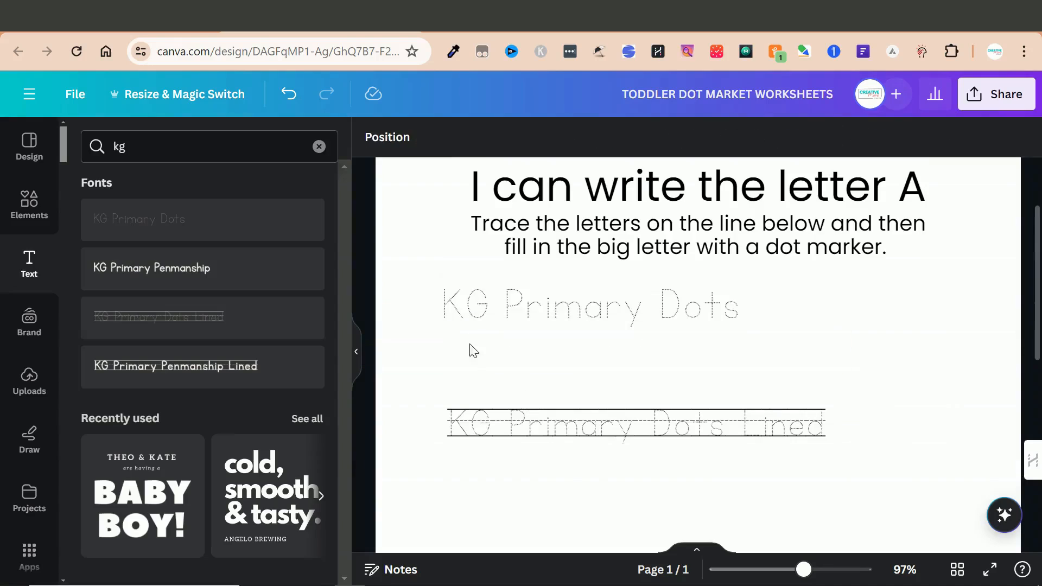
click(482, 318)
key(Delete)
Move the KG Primary Dots Lined sample directly below the instruction and enlarge it to about size 65.4, centred across the page.
drag(599, 399, 610, 309)
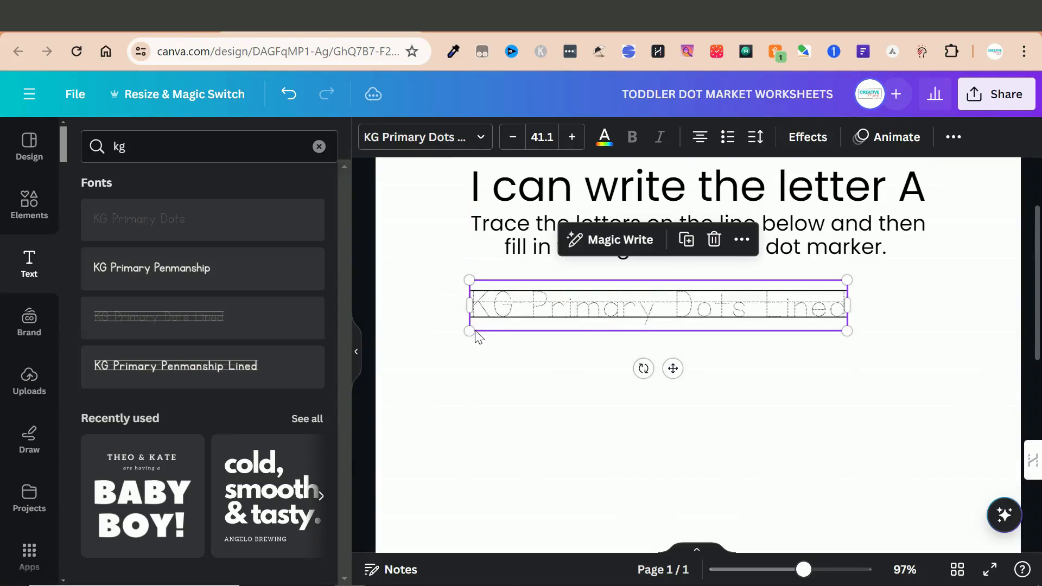
drag(470, 330, 397, 340)
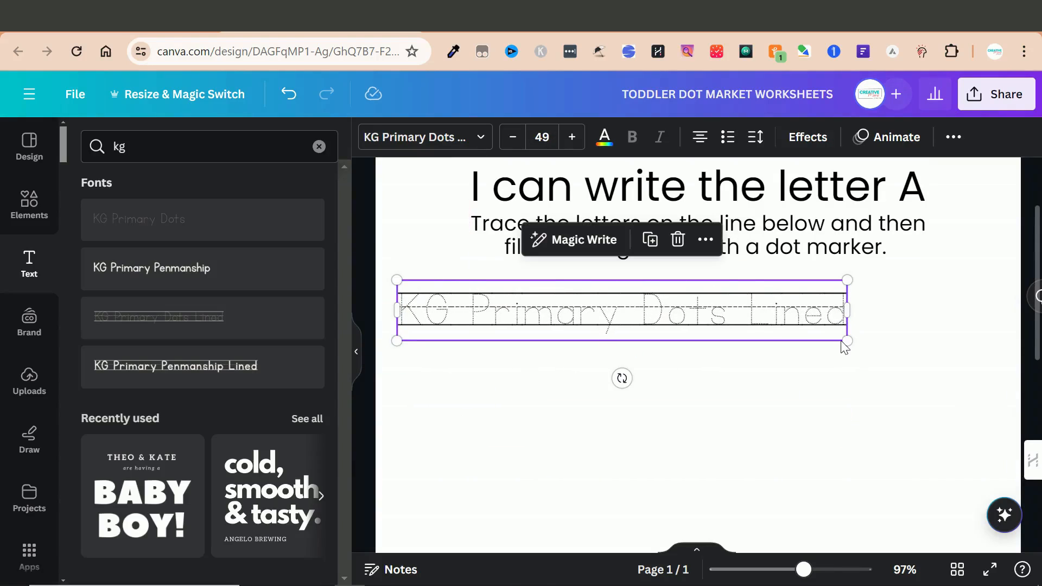
drag(847, 342, 997, 368)
click(946, 139)
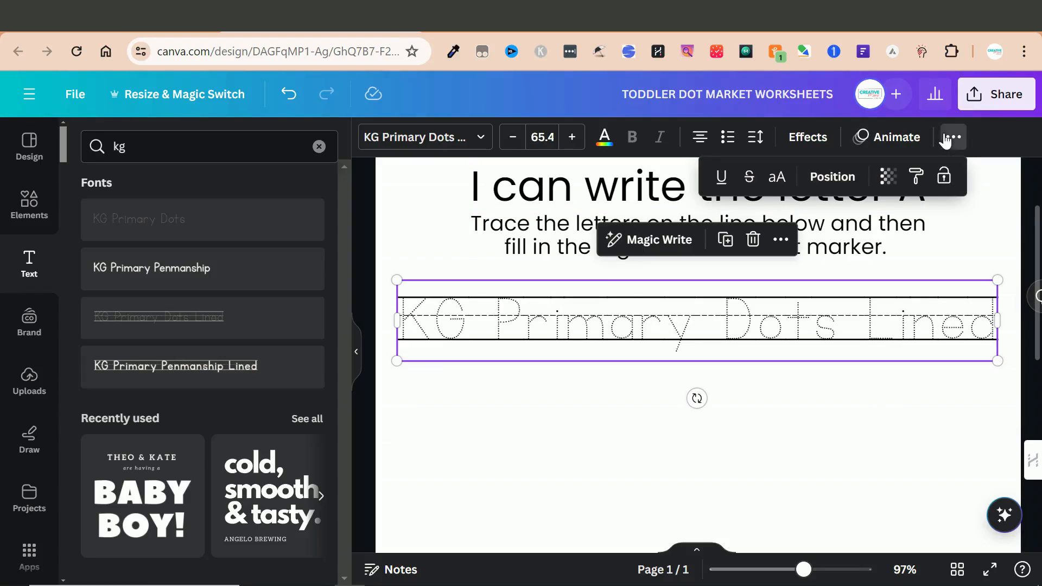
click(832, 176)
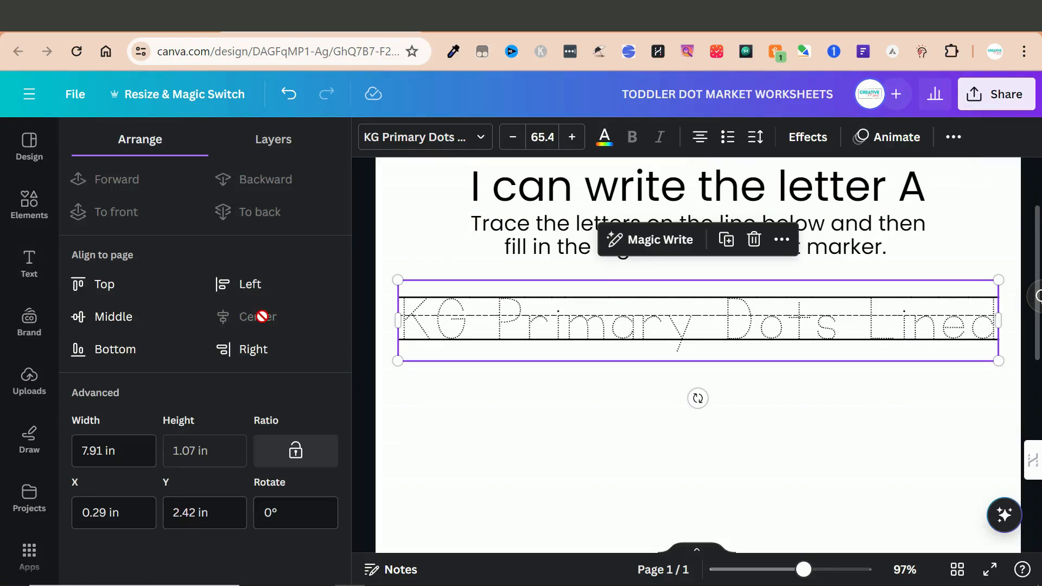
click(604, 443)
Replace the KG Primary Dots Lined sample text with "Aa Aa Aa Aa Aa Aa".
double_click(499, 328)
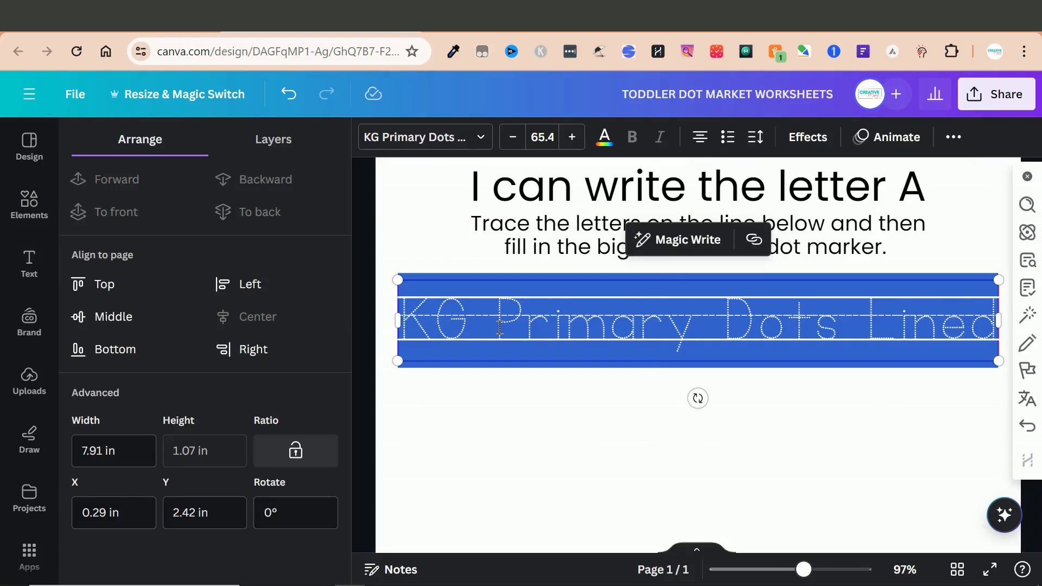
text(Aa)
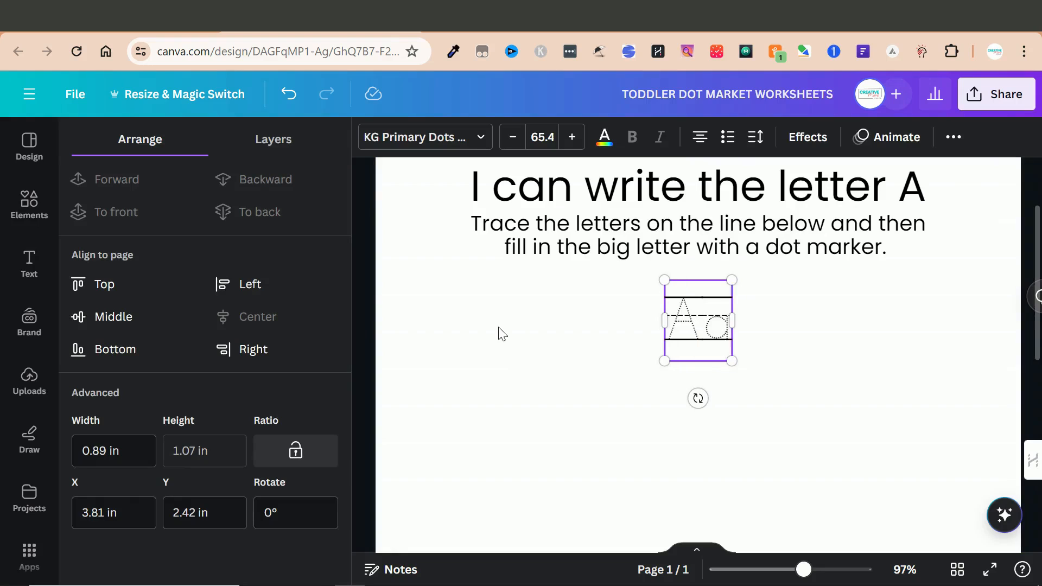
text( A)
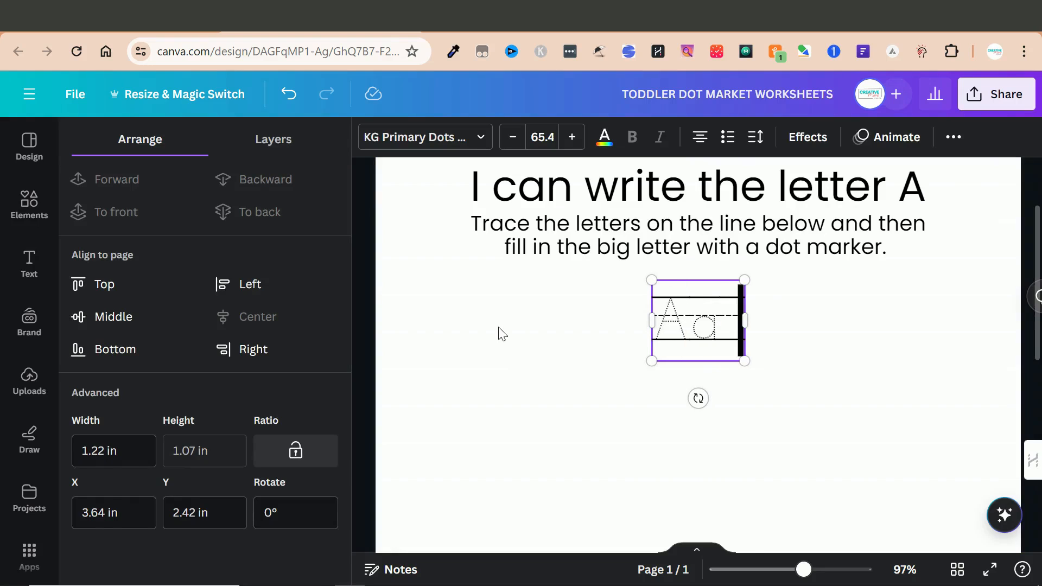
text(a A)
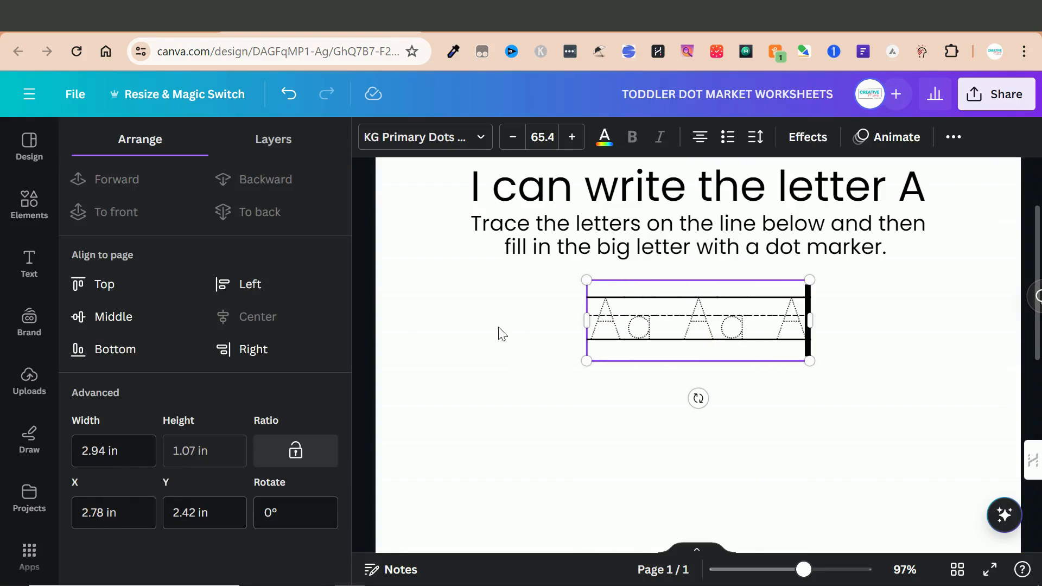
text(a A)
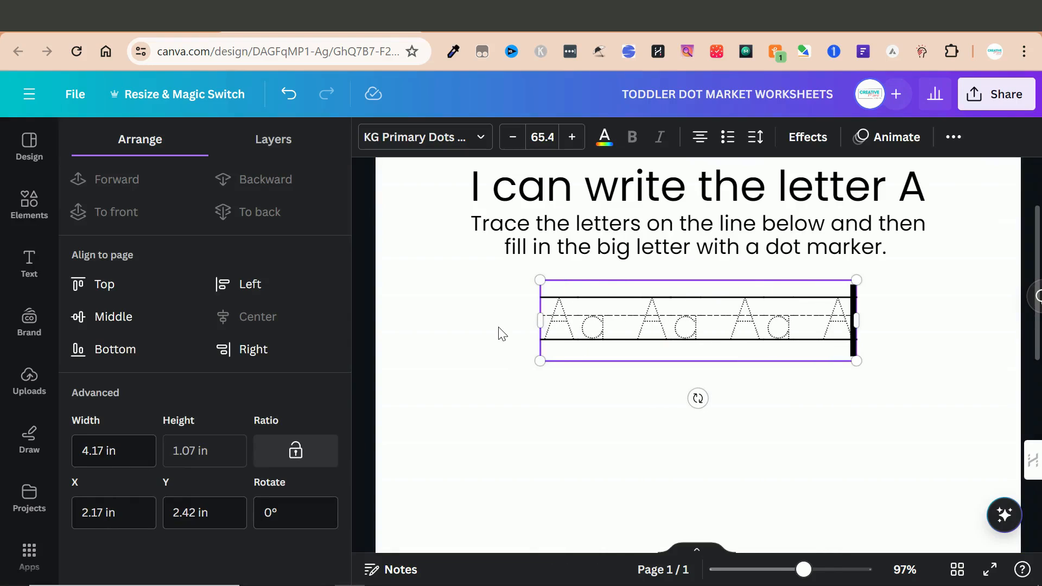
text(a Aa A)
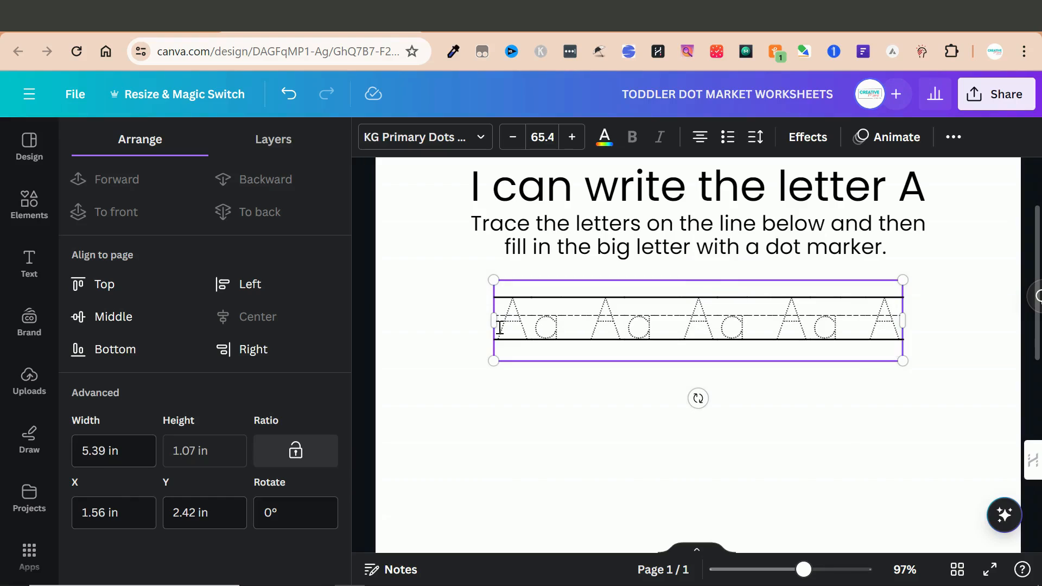
text(a Aa)
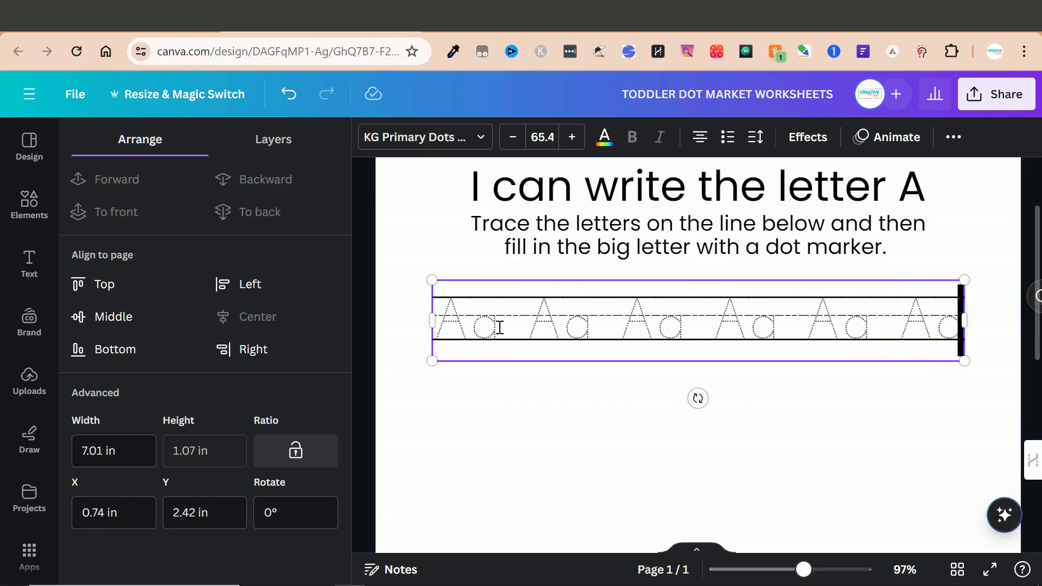
text( Aa)
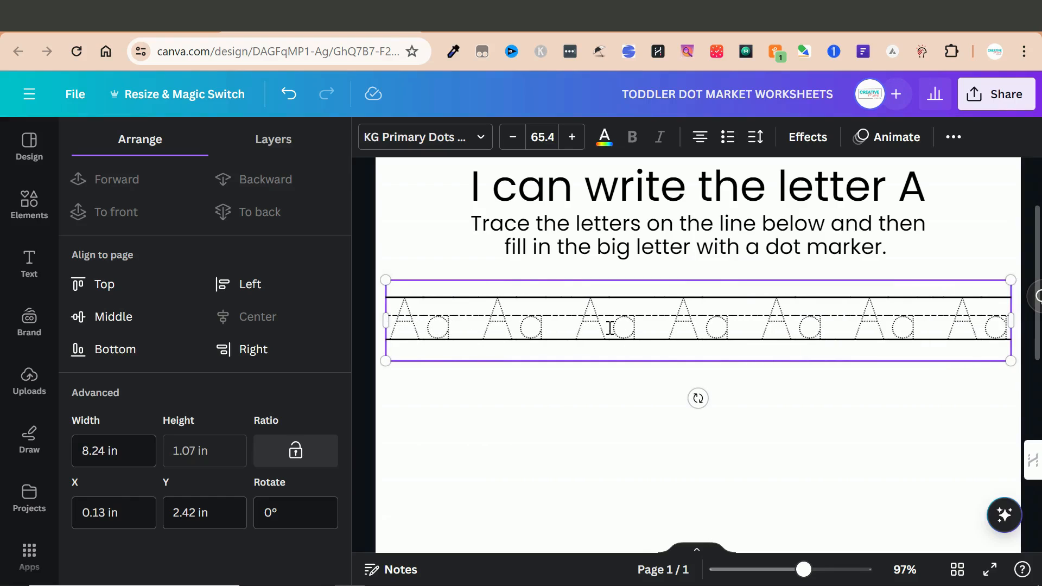
key(BackSpace)
key(BackSpace)
key(BackSpace)
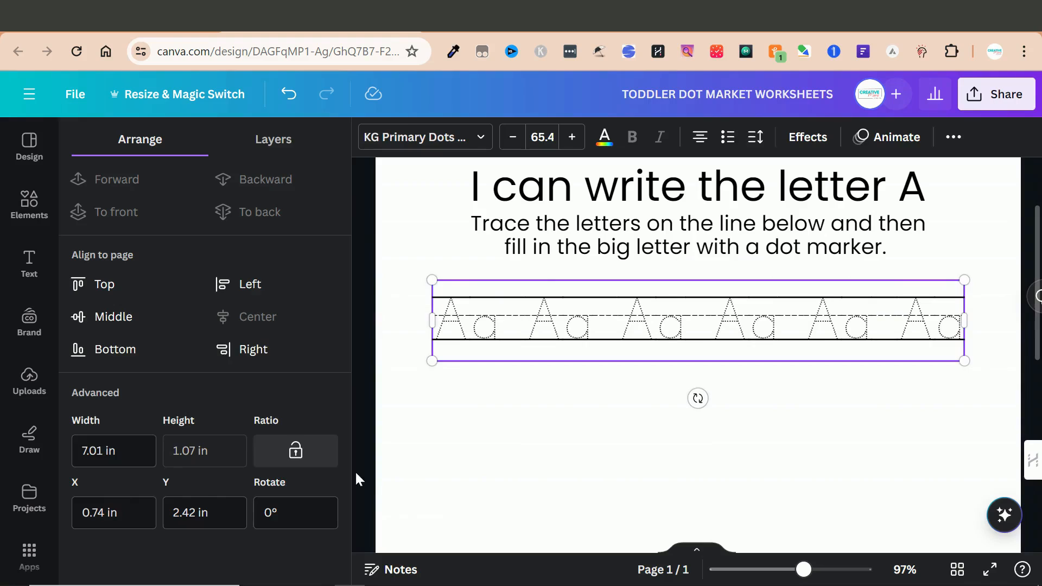
click(516, 467)
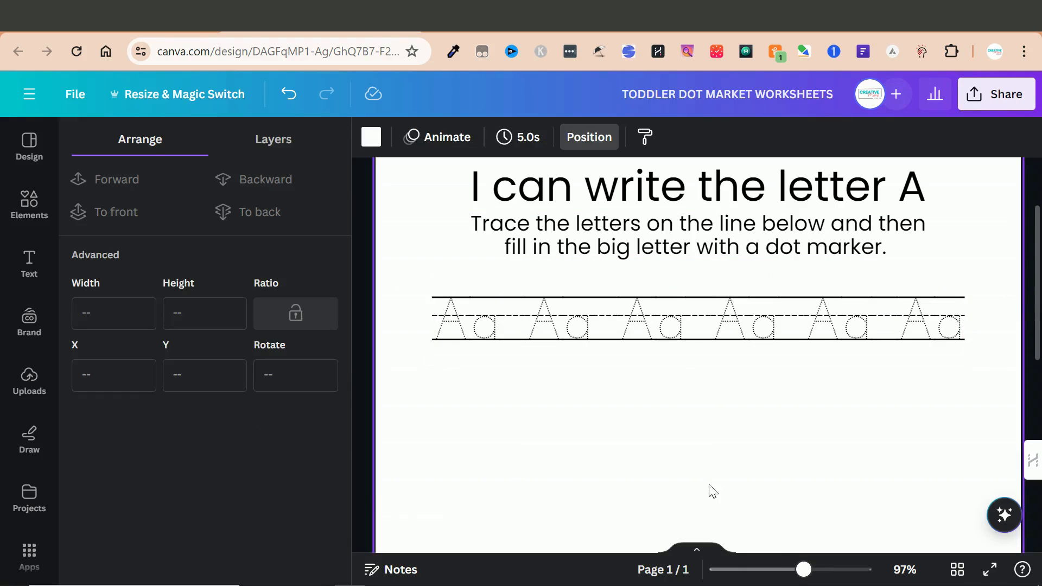
Enlarge the Aa tracing line to about size 69.2.
click(552, 345)
click(573, 138)
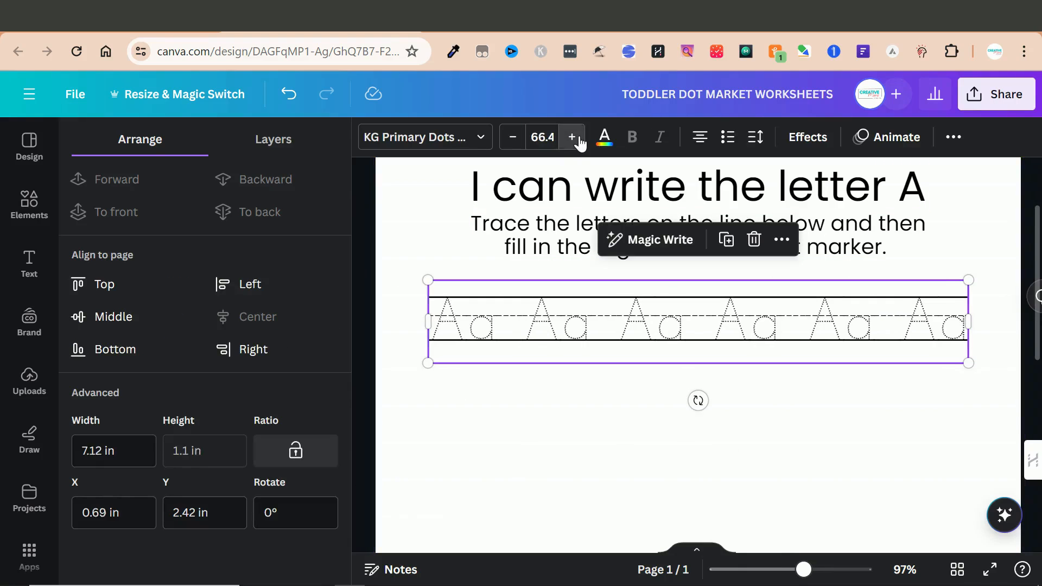
click(573, 137)
click(573, 137)
click(573, 138)
click(572, 137)
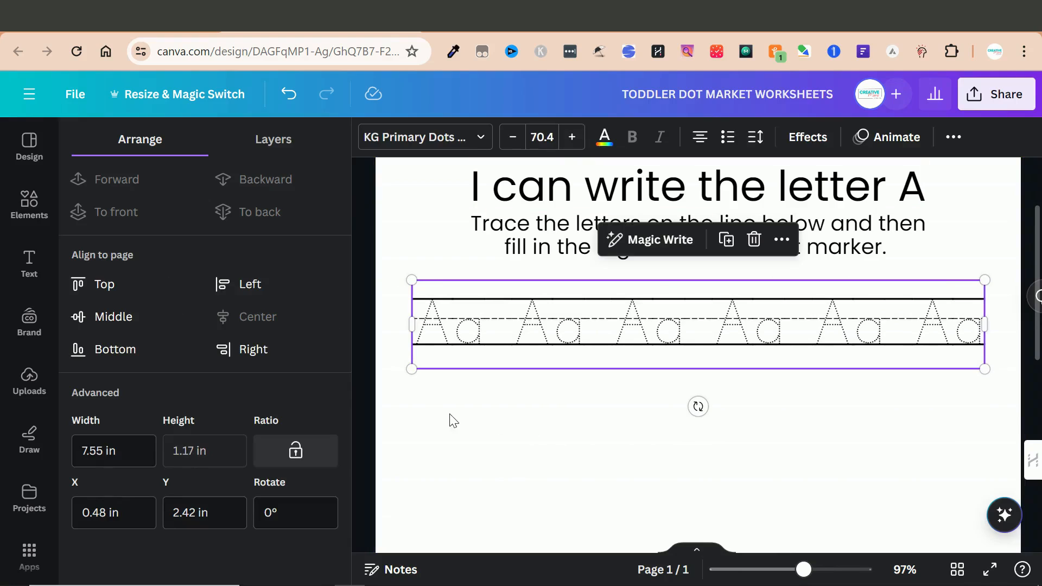
drag(419, 370, 424, 368)
click(579, 491)
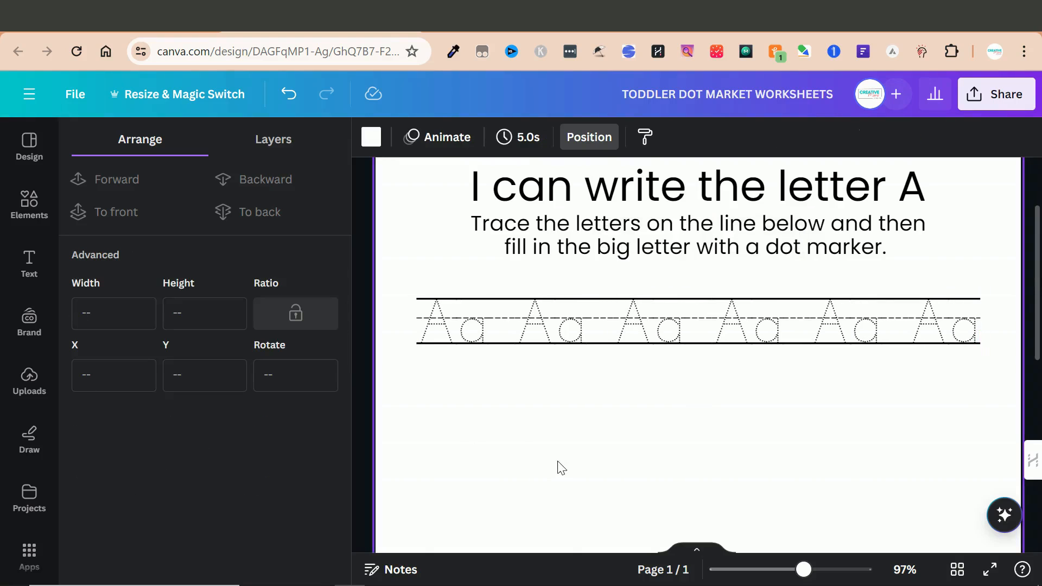
Move the instruction text slightly down from the heading and the Aa tracing line slightly up towards the instruction.
click(575, 235)
drag(575, 235, 572, 246)
click(640, 349)
drag(640, 348, 637, 328)
click(583, 437)
scroll(529, 375, up, 1)
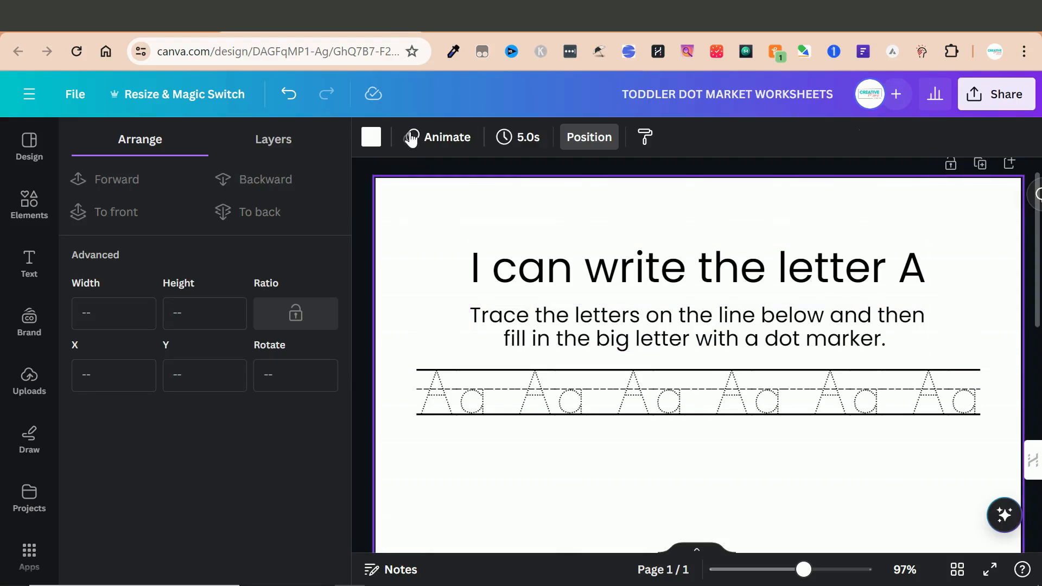
Reduce the instruction's font size by two points and move the Aa tracing line up to Y 2.21 in, centred on the page.
click(571, 347)
click(574, 338)
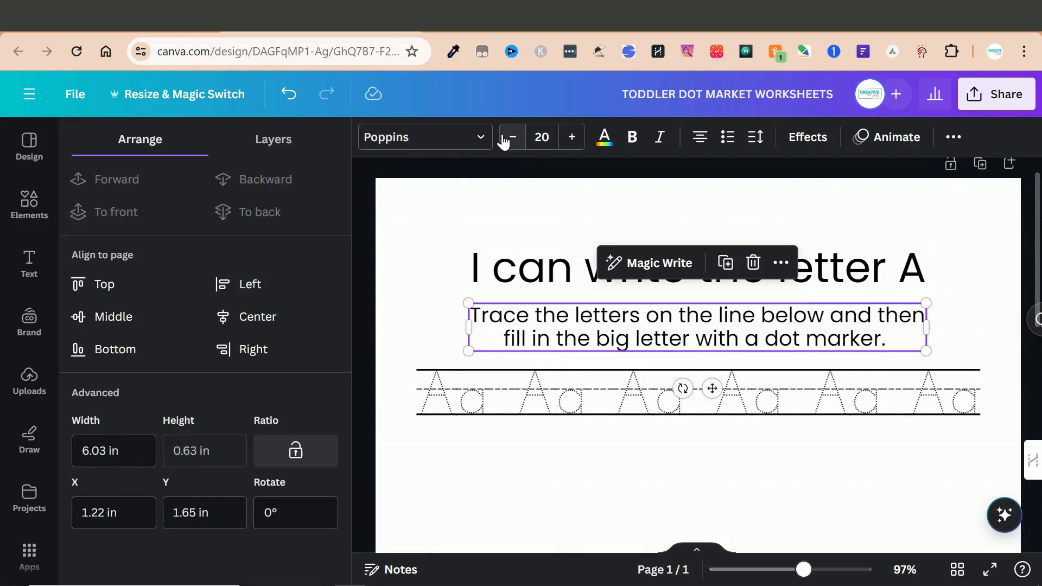
double_click(507, 138)
click(643, 399)
drag(643, 398, 643, 389)
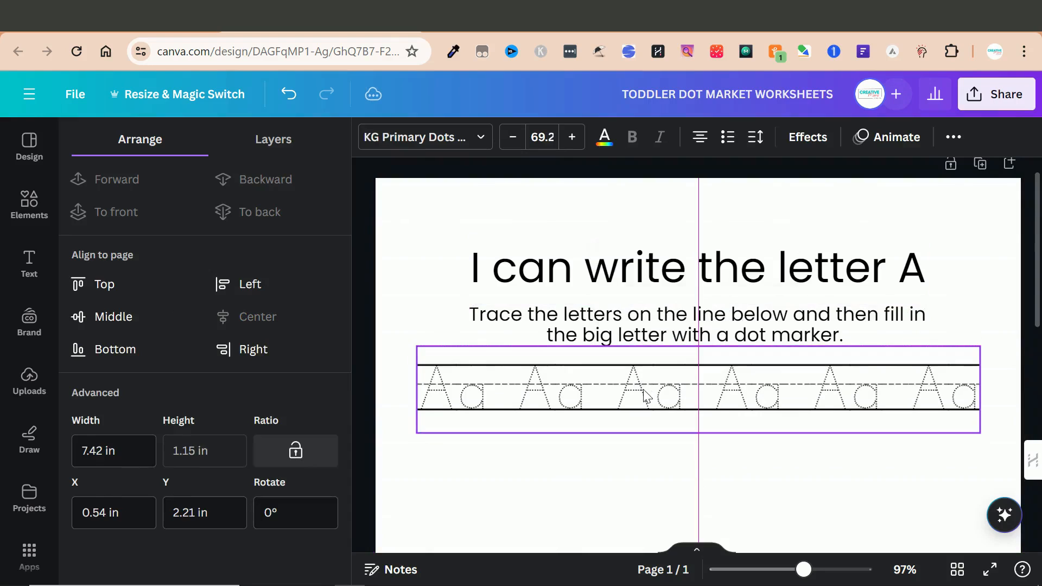
Examine the blank space below the tracing line at about 59% zoom to judge the room for a big letter.
scroll(576, 337, down, 3)
scroll(576, 336, down, 3)
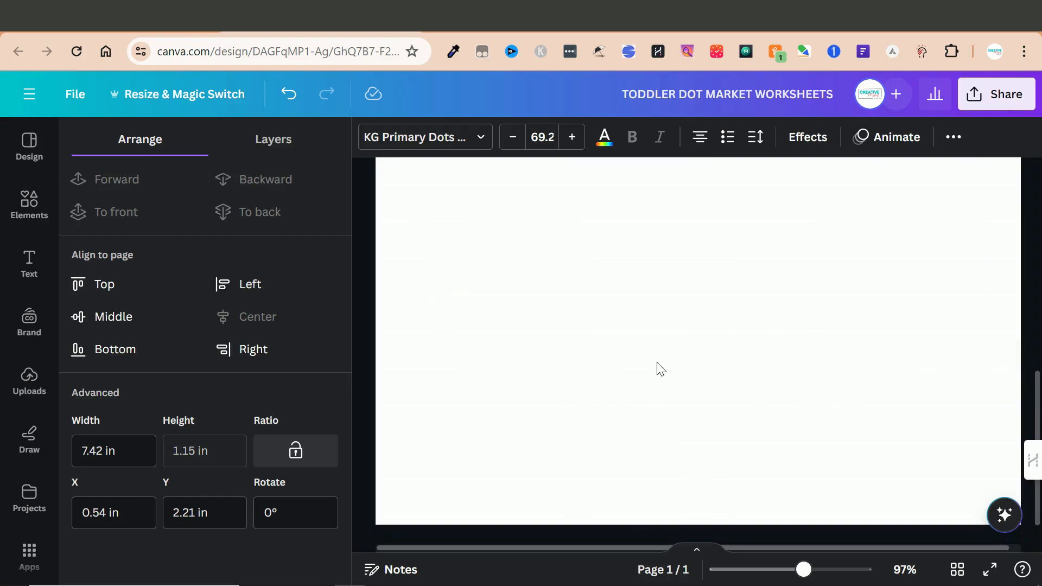
scroll(644, 340, up, 5)
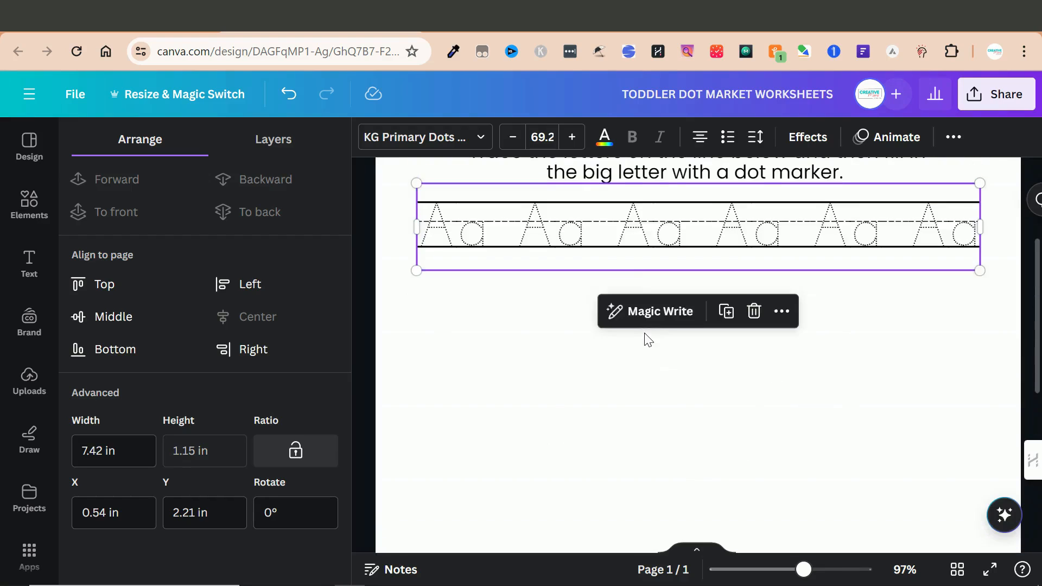
scroll(567, 377, down, 1)
scroll(568, 377, down, 3)
drag(804, 569, 782, 569)
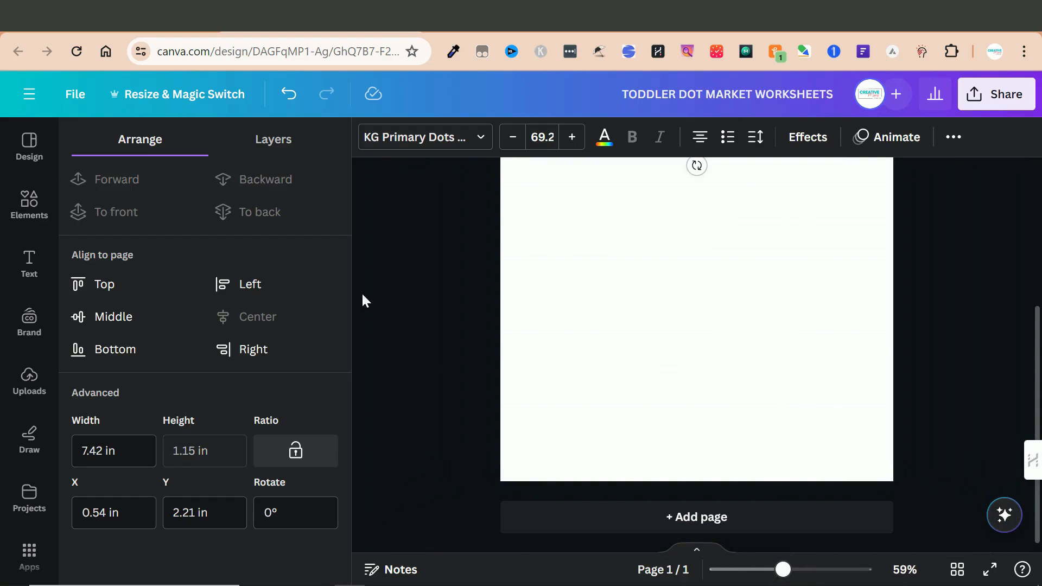
click(524, 426)
scroll(524, 425, down, 2)
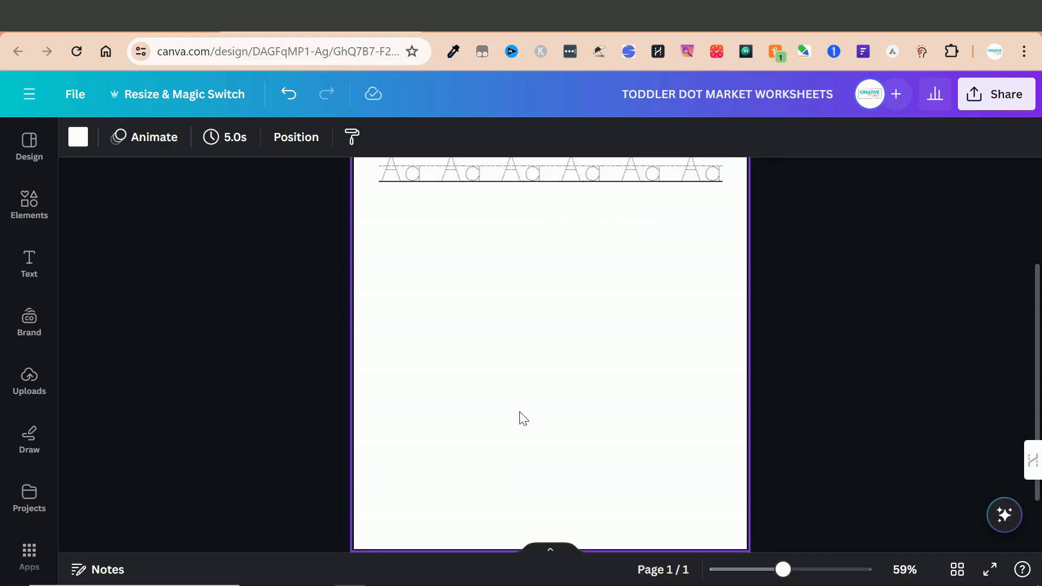
scroll(597, 320, down, 1)
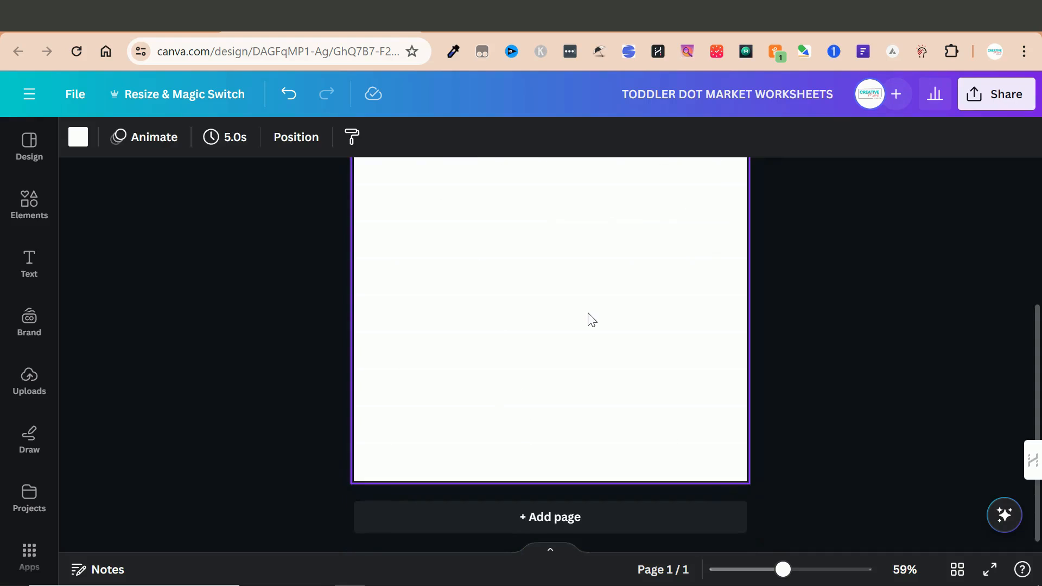
scroll(588, 319, up, 3)
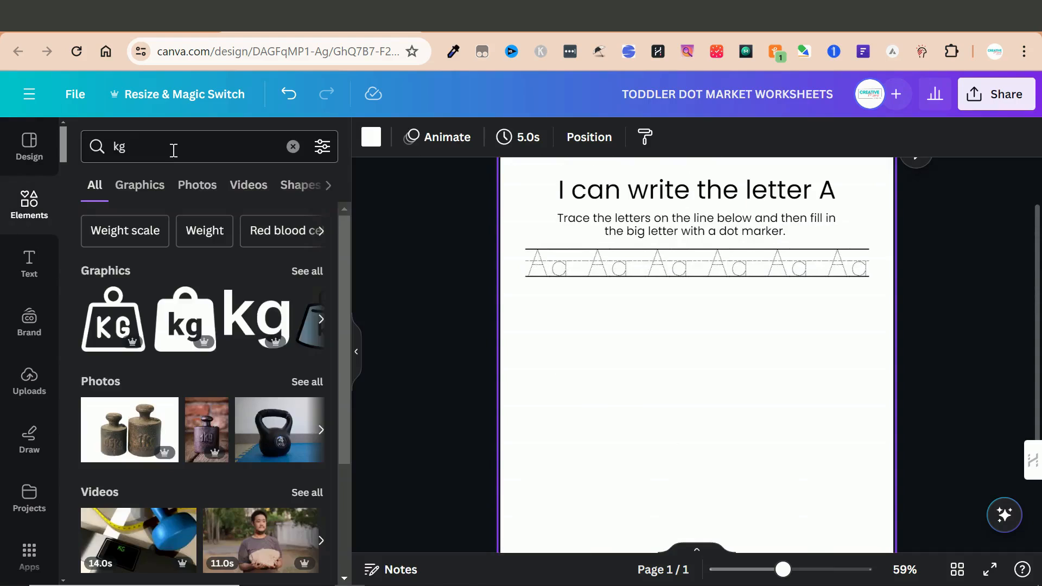
Add a new Poppins text box below the tracing line, narrow it and enter "A".
double_click(172, 148)
click(30, 264)
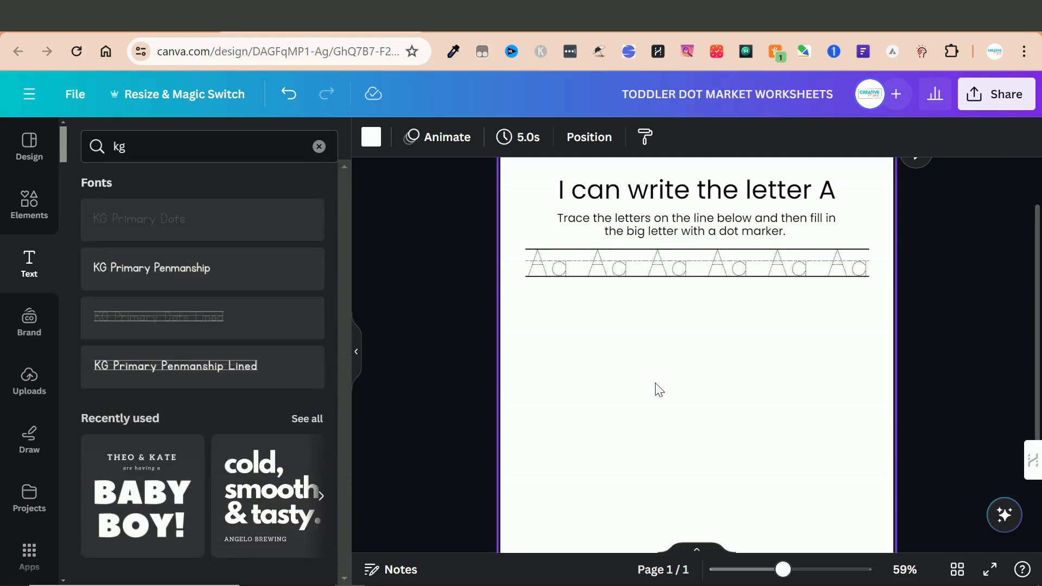
key(t)
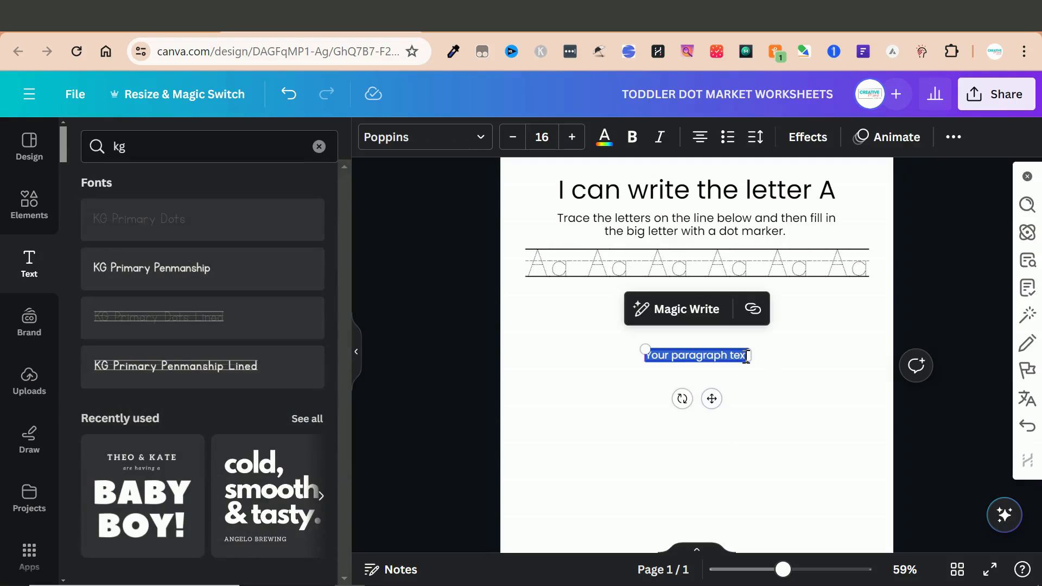
drag(751, 356, 685, 358)
text(A)
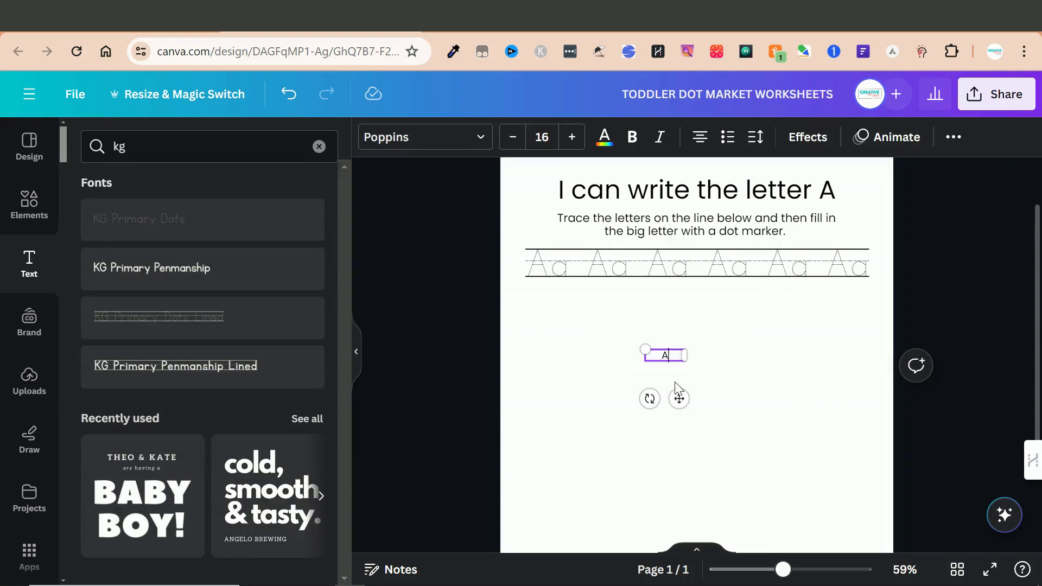
Set the new letter A's font size to 100 and enlarge it further to about size 317.
click(551, 137)
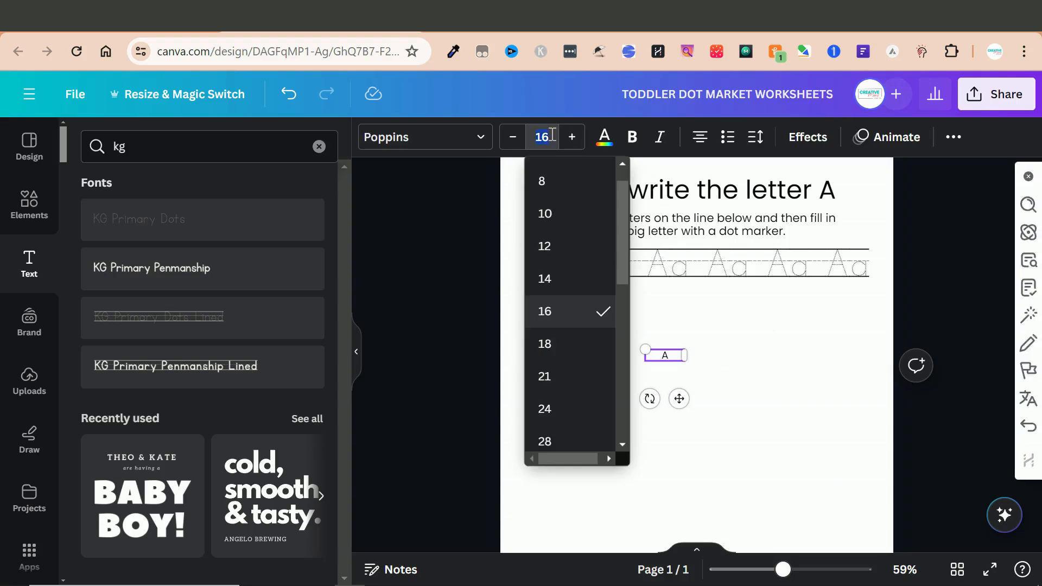
text(100)
key(Return)
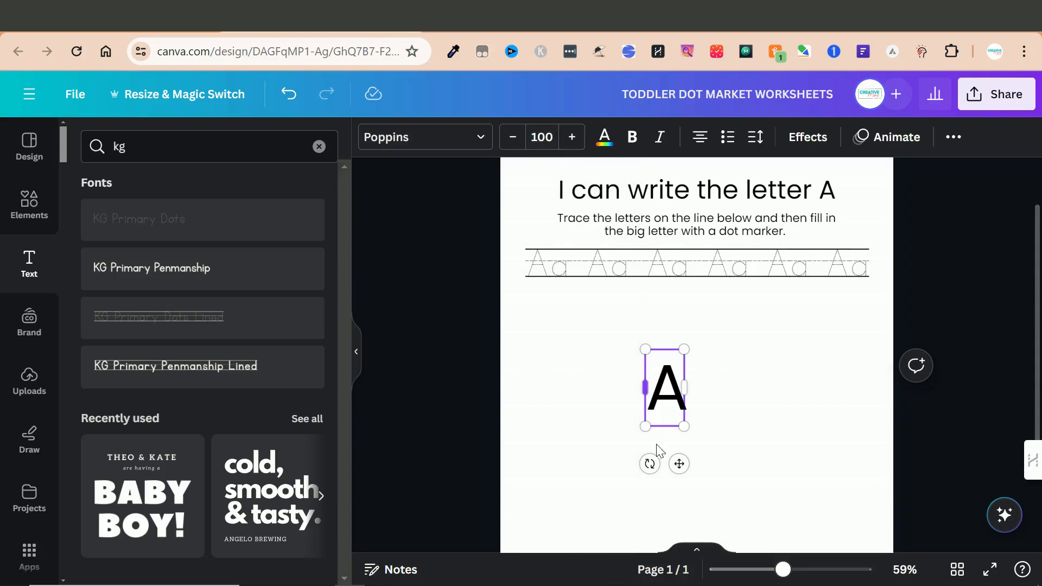
drag(689, 436, 768, 551)
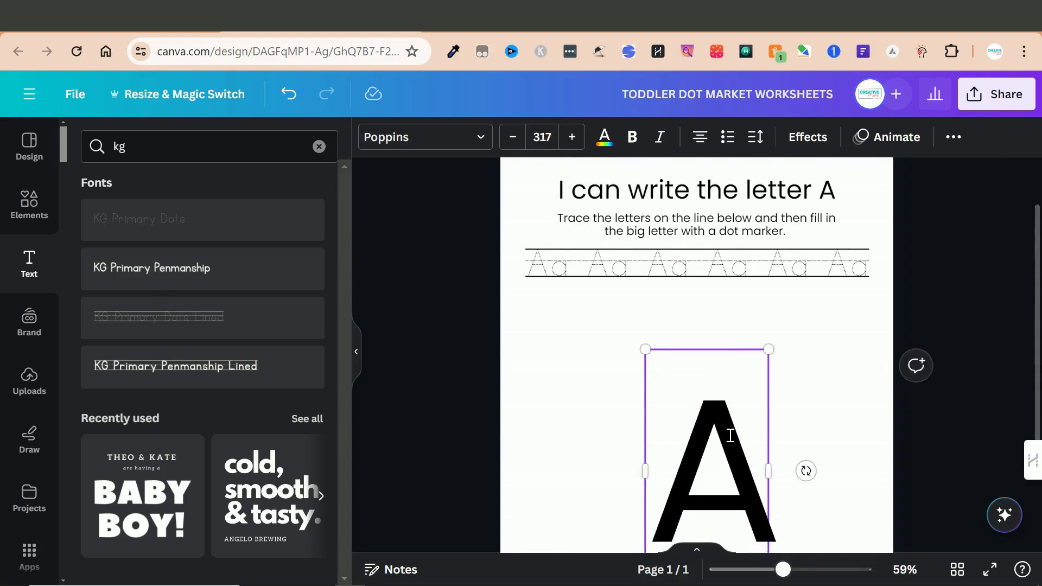
Set the big letter A's font size to 500 and move it up and toward the page's left edge.
click(550, 140)
text(500)
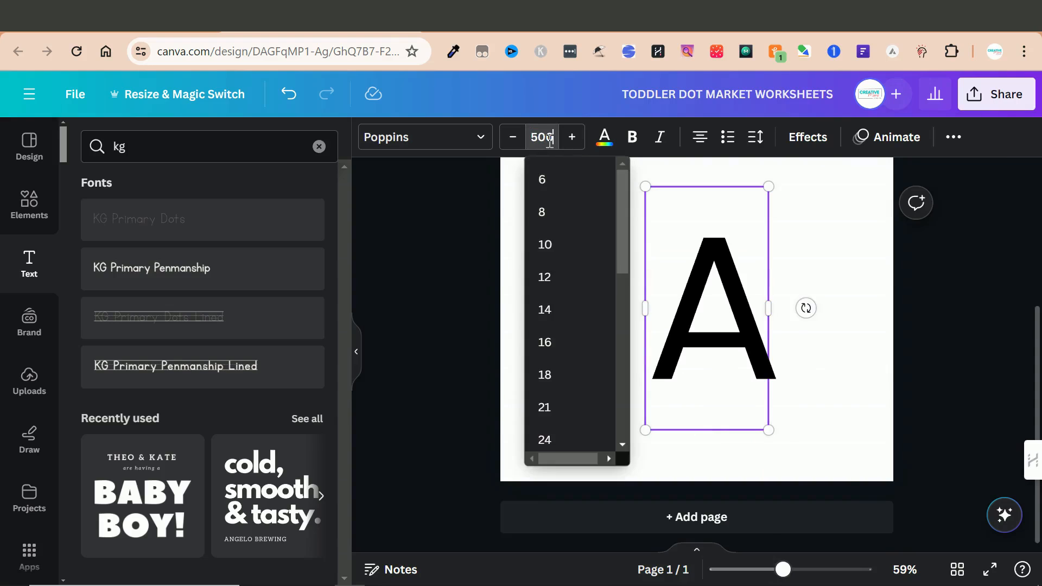
key(Return)
click(574, 417)
drag(713, 437, 634, 319)
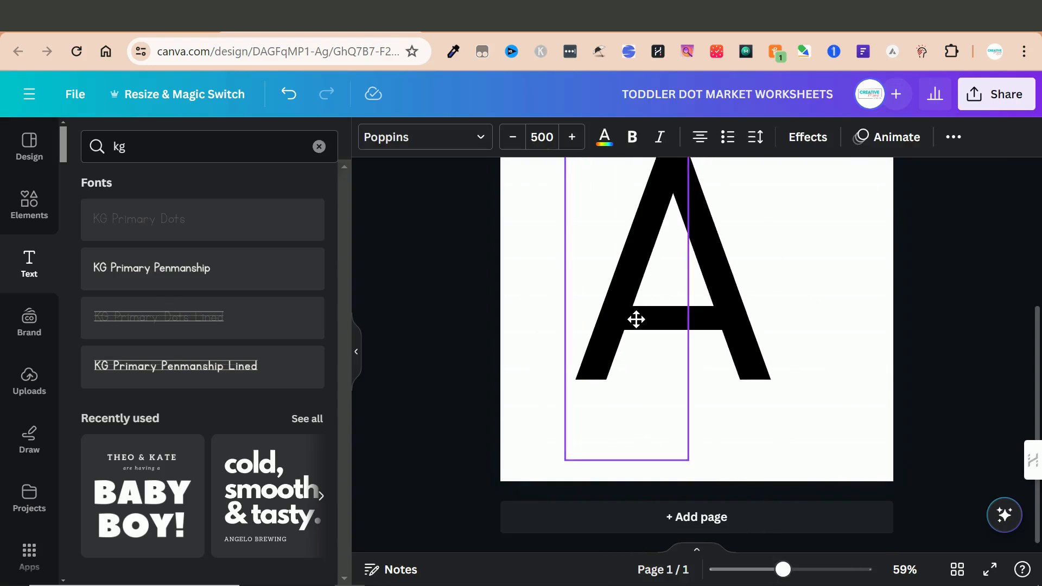
scroll(668, 361, up, 3)
Enlarge the big letter A to font size 800 and check how it fits on the page.
click(545, 137)
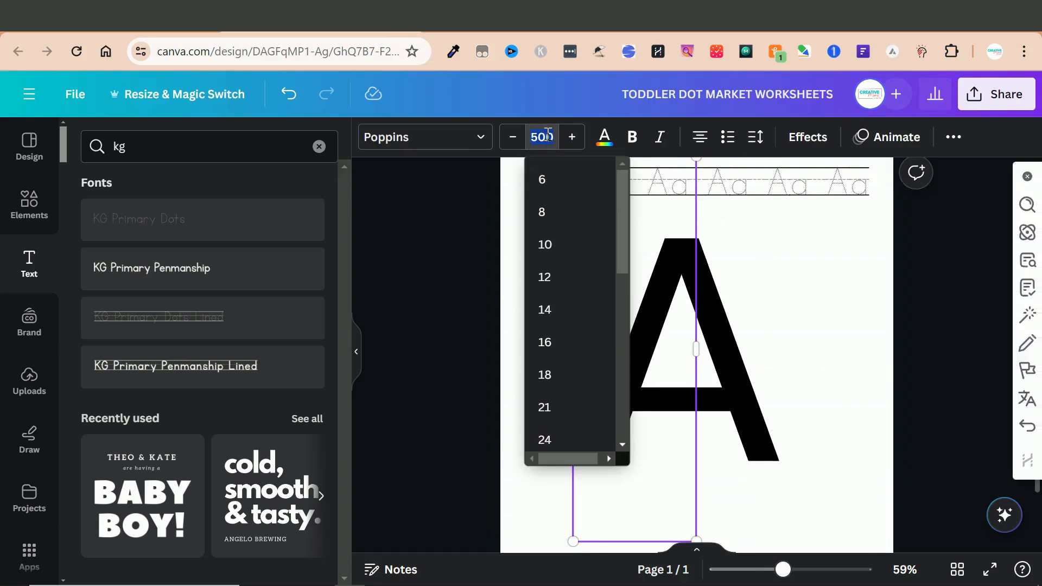
text(800)
key(Return)
scroll(773, 365, down, 3)
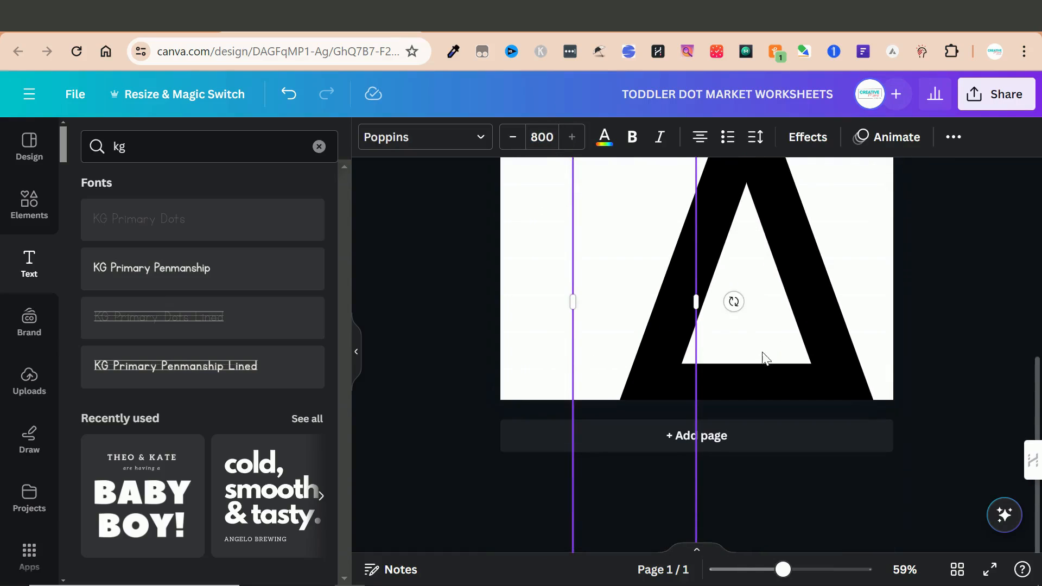
scroll(774, 425, up, 5)
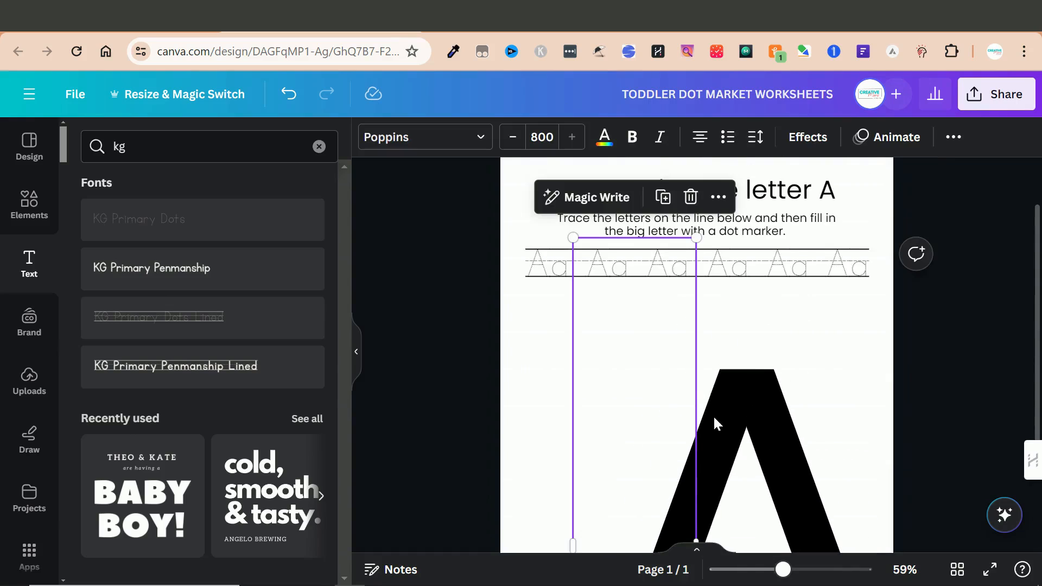
Widen the big A's text box on both sides to span nearly the full page width.
scroll(695, 527, down, 3)
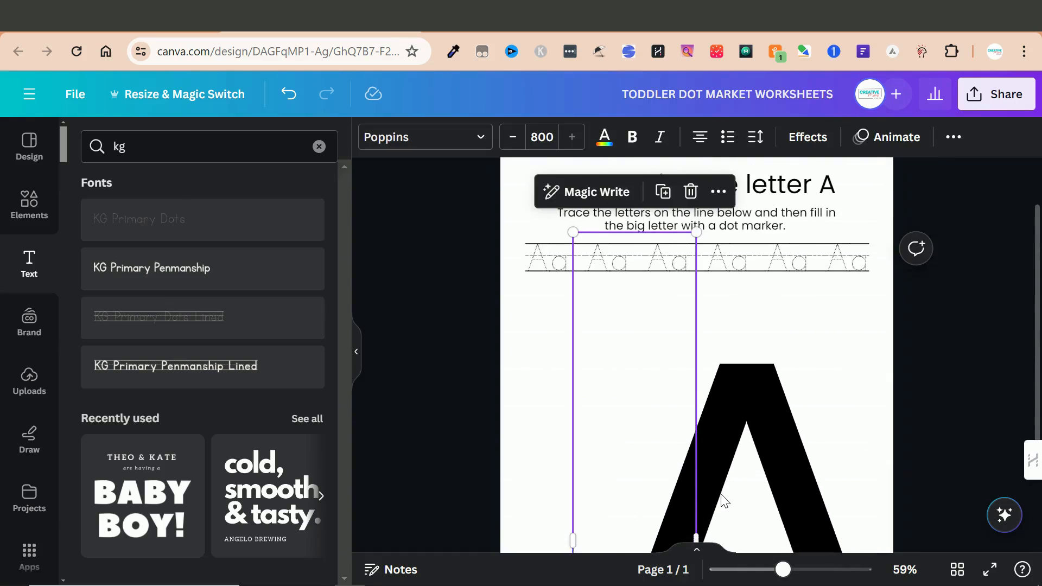
drag(696, 379, 711, 383)
drag(780, 376, 877, 383)
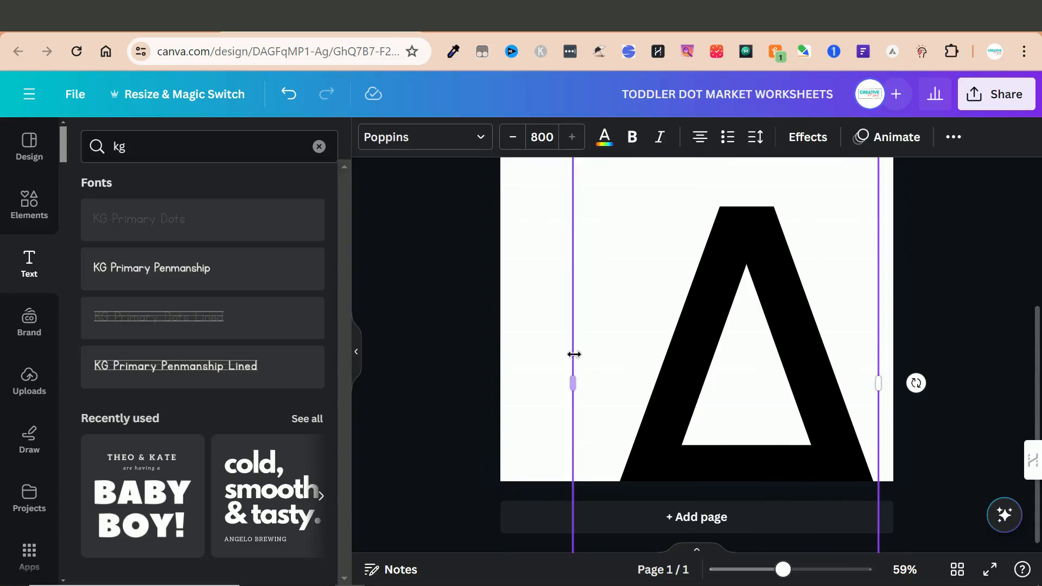
drag(571, 381, 524, 383)
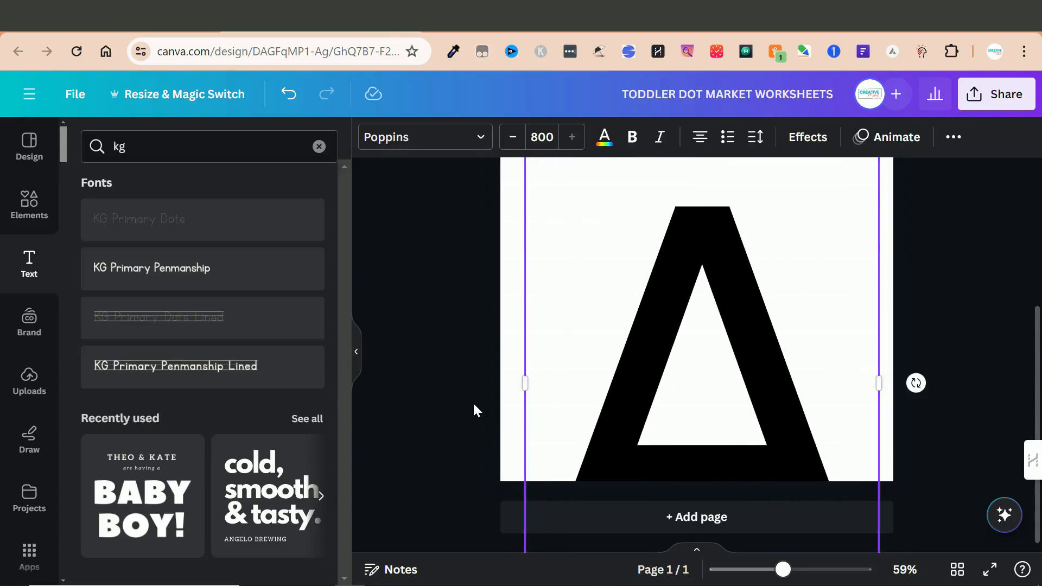
Move the big A up so its peak sits just below the Aa tracing line.
scroll(530, 350, up, 3)
scroll(570, 347, down, 1)
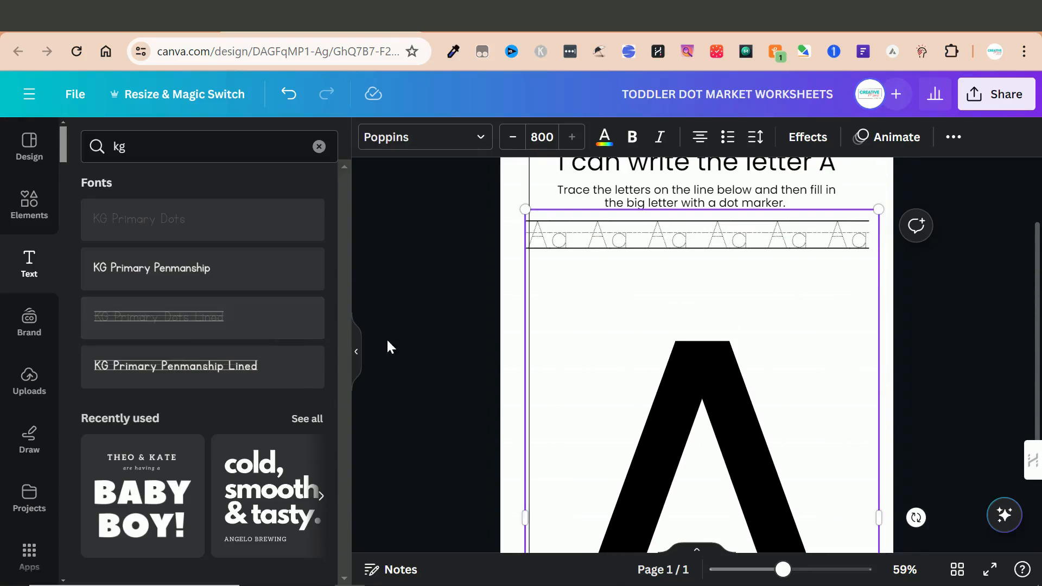
click(467, 385)
click(669, 449)
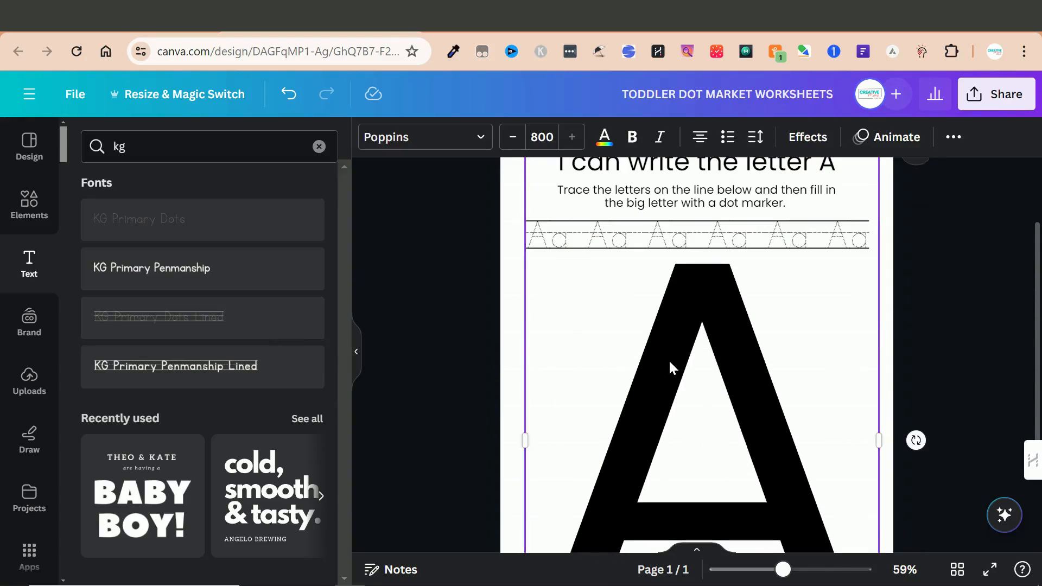
Reduce the big A's font size to 700 and check the fit at the page's lower edge.
scroll(671, 366, down, 5)
scroll(672, 367, up, 3)
click(542, 136)
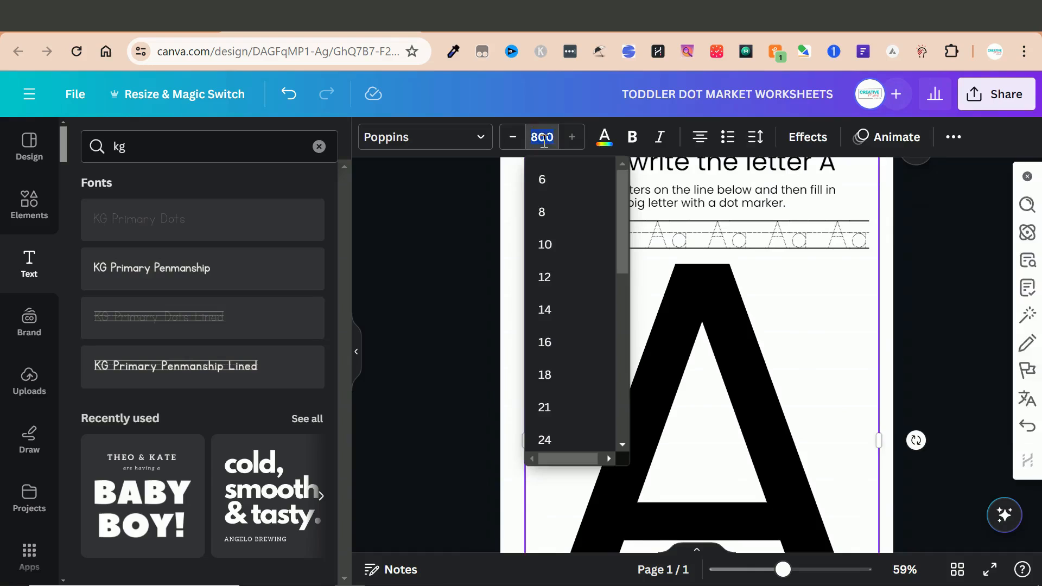
text(700)
key(Return)
scroll(624, 303, down, 3)
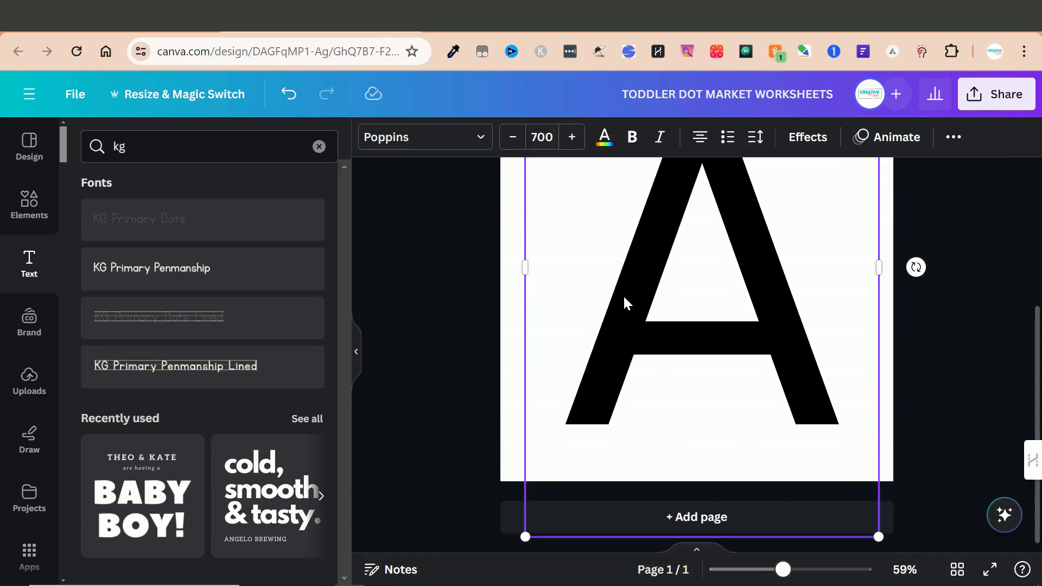
Set the big A's font size to 650 and check the whole worksheet in the page overview.
scroll(622, 406, up, 3)
click(546, 137)
text(650)
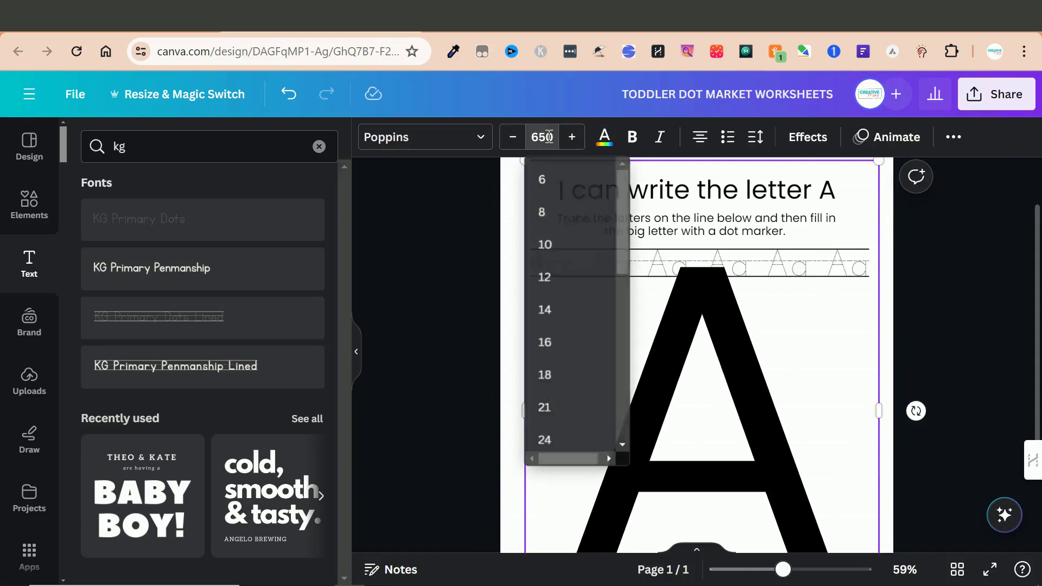
key(Return)
scroll(633, 273, down, 3)
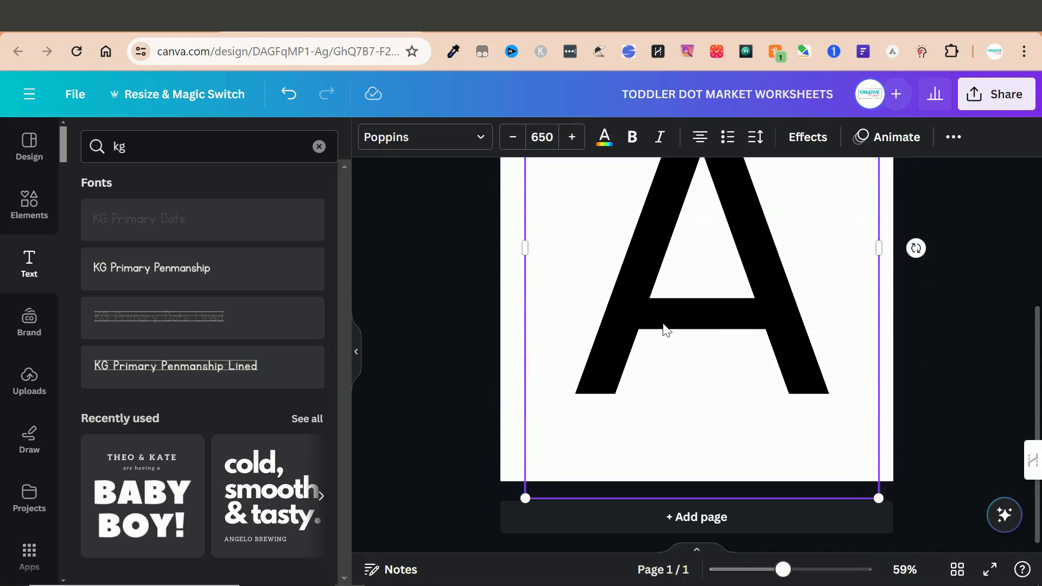
scroll(760, 488, up, 2)
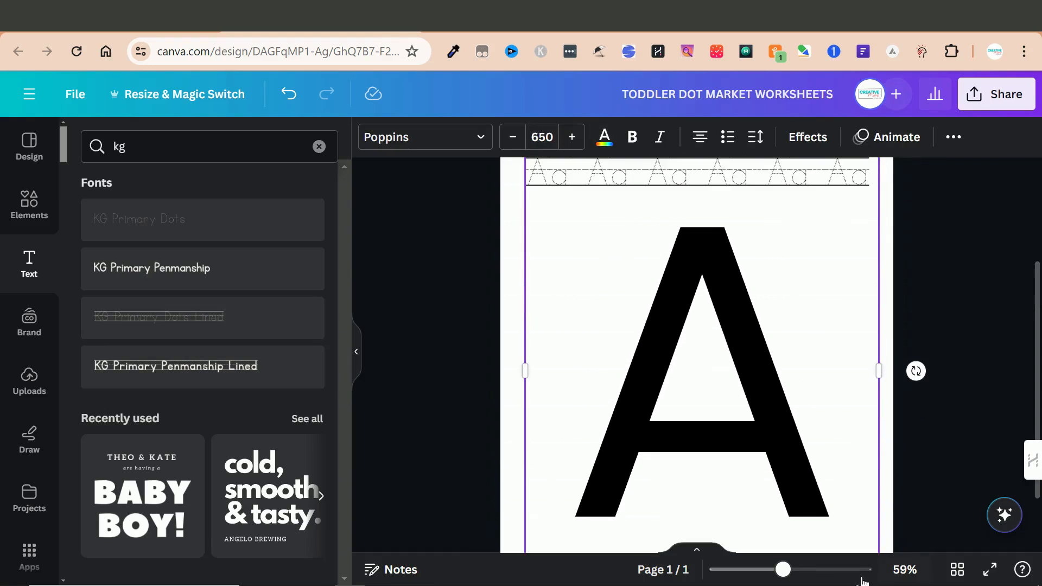
click(957, 569)
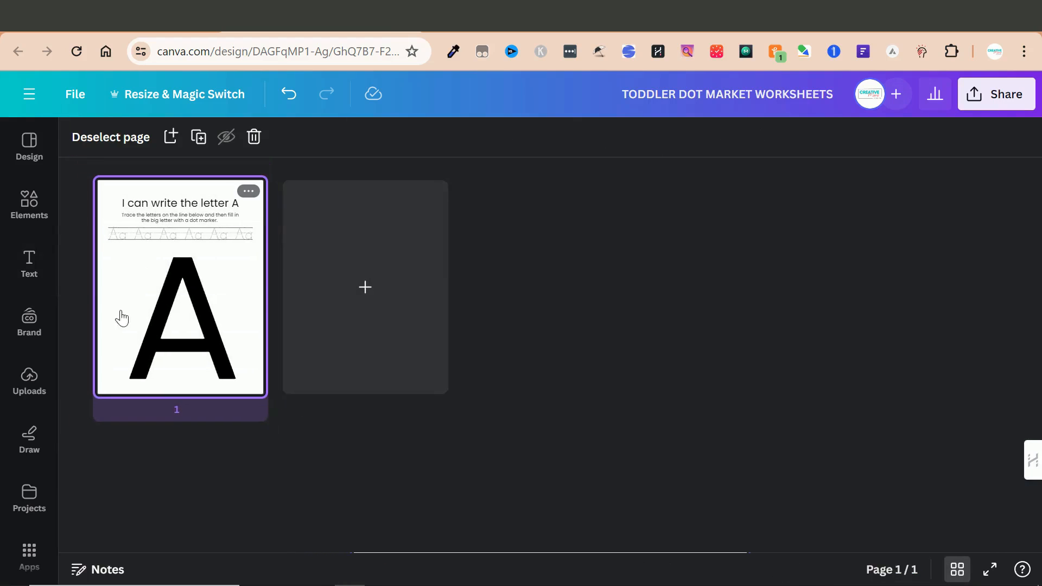
double_click(183, 329)
Align the big A to the horizontal centre of the page.
click(693, 441)
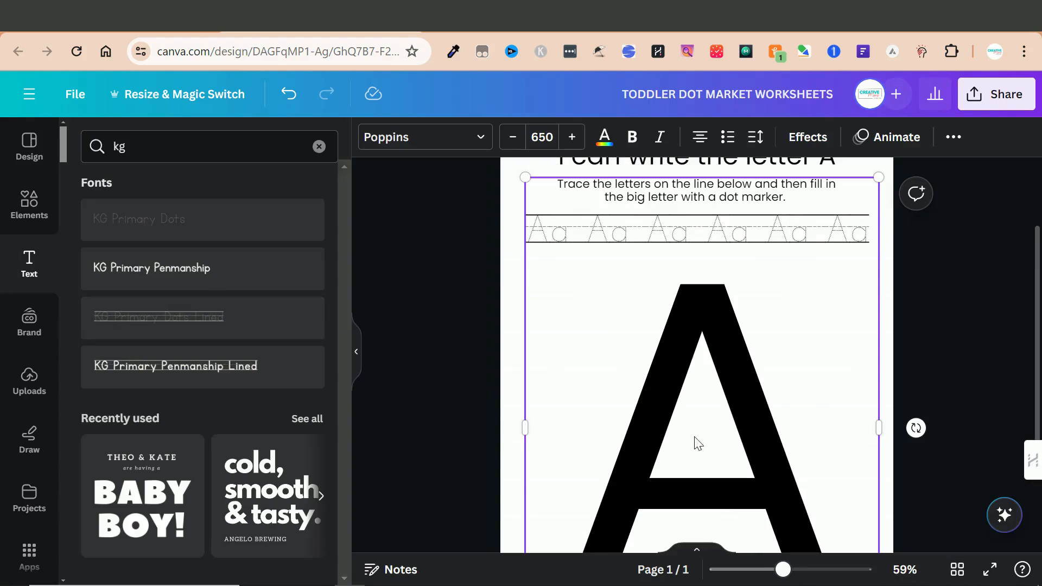
click(953, 137)
click(838, 177)
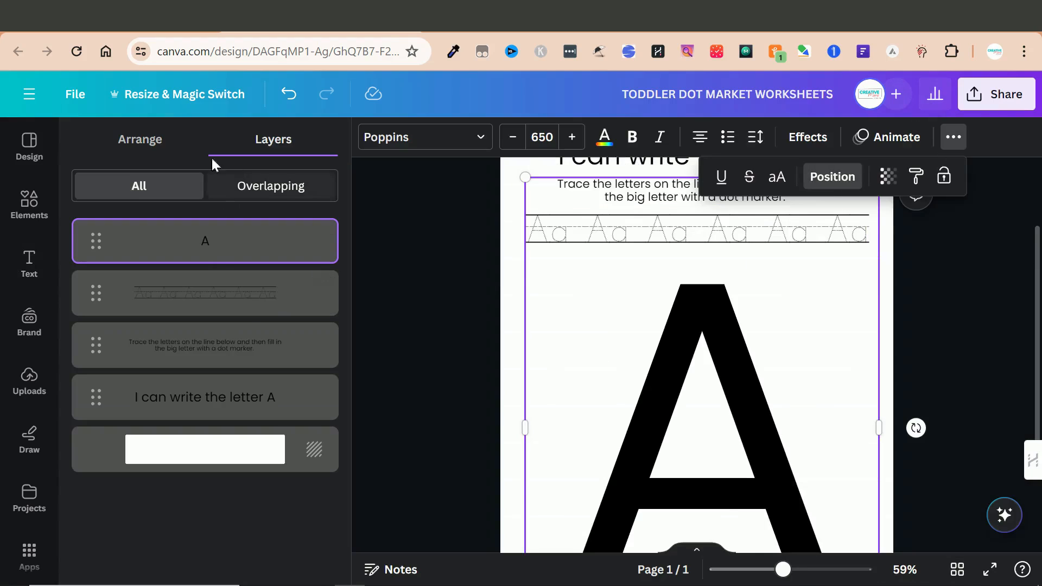
click(156, 148)
click(252, 315)
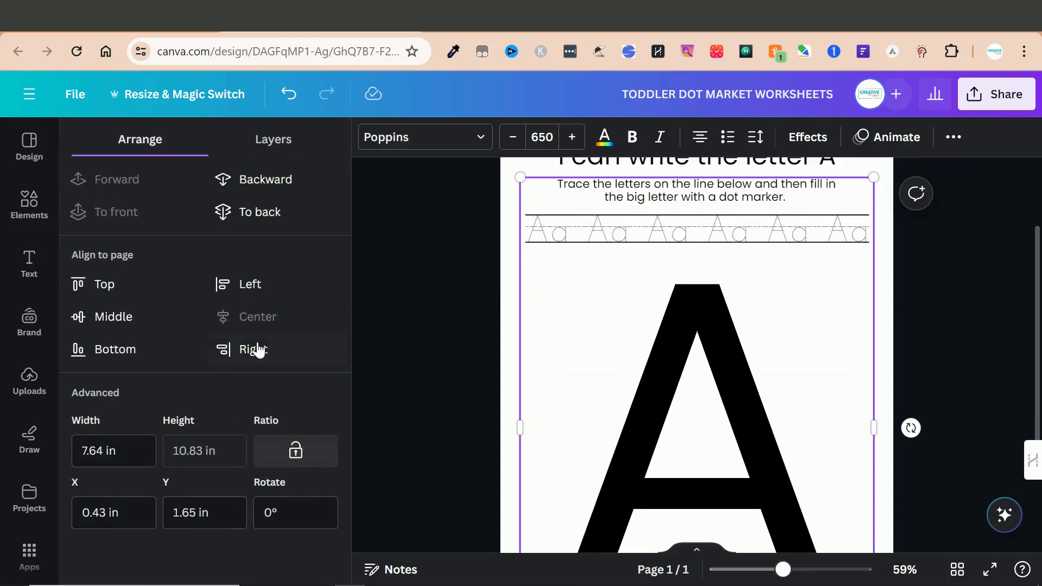
Move the big A up to Y 1 in and check the spacing in the page overview.
scroll(504, 311, down, 3)
drag(705, 429, 702, 402)
scroll(653, 415, up, 3)
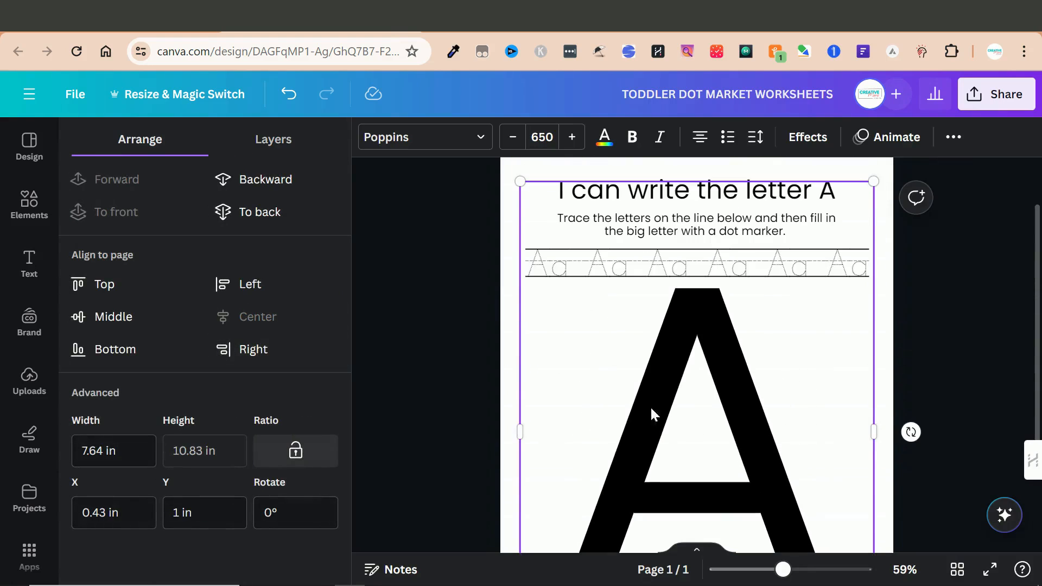
click(454, 366)
click(957, 569)
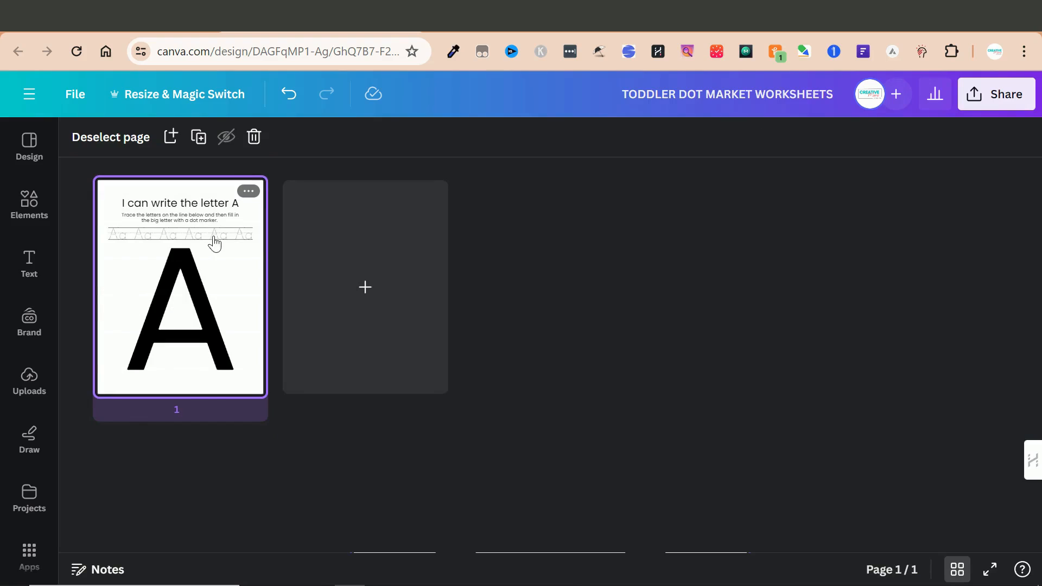
double_click(210, 341)
scroll(742, 417, down, 1)
Apply the Hollow text effect to the big A and reduce its thickness to 1.
click(689, 396)
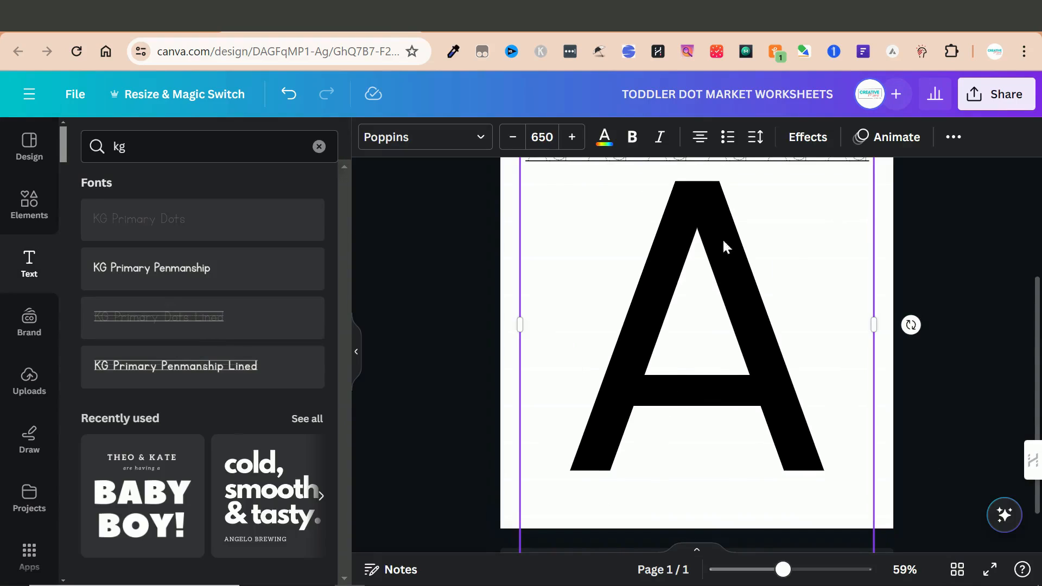
click(798, 146)
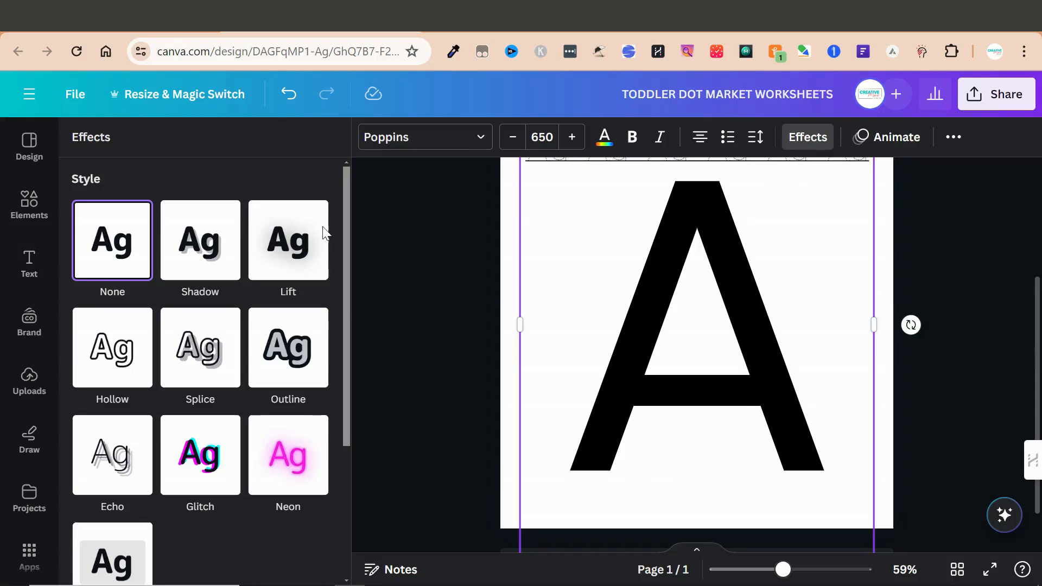
click(114, 355)
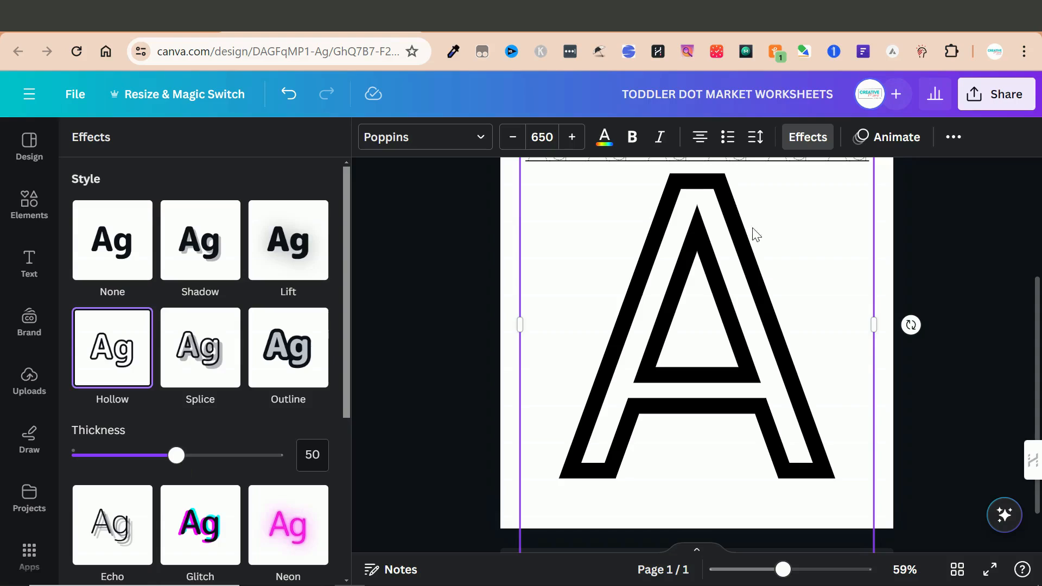
drag(177, 459, 79, 453)
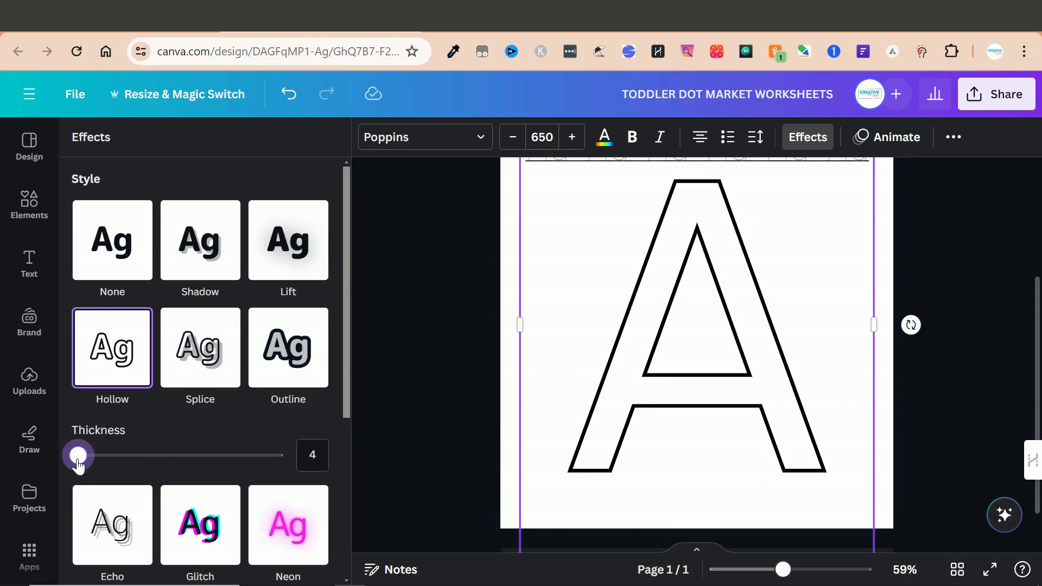
drag(79, 463, 69, 462)
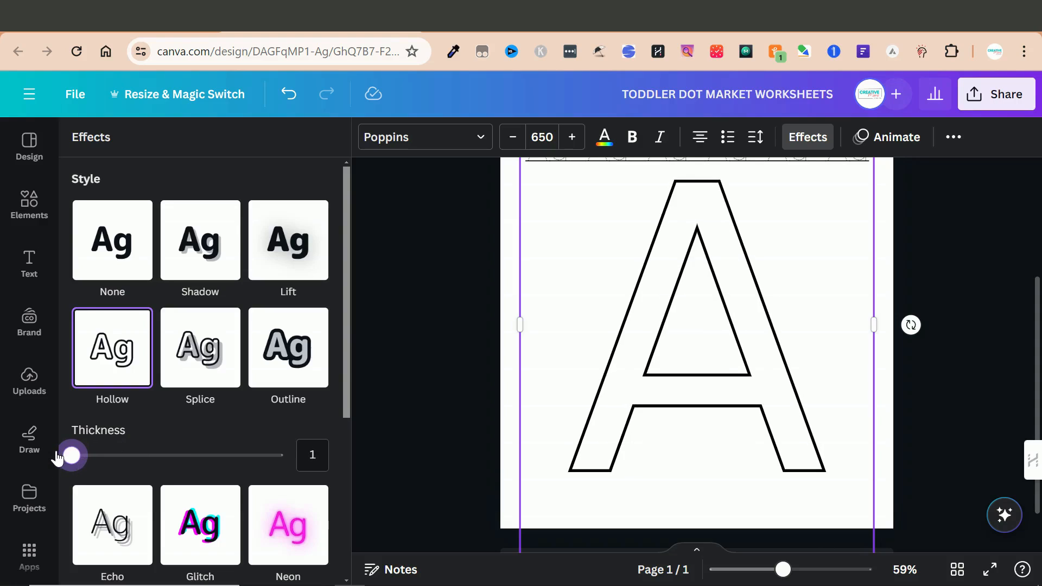
Examine the hollow A and the overall worksheet layout, both up close and in the page overview.
scroll(678, 447, up, 2)
scroll(676, 448, down, 2)
click(496, 392)
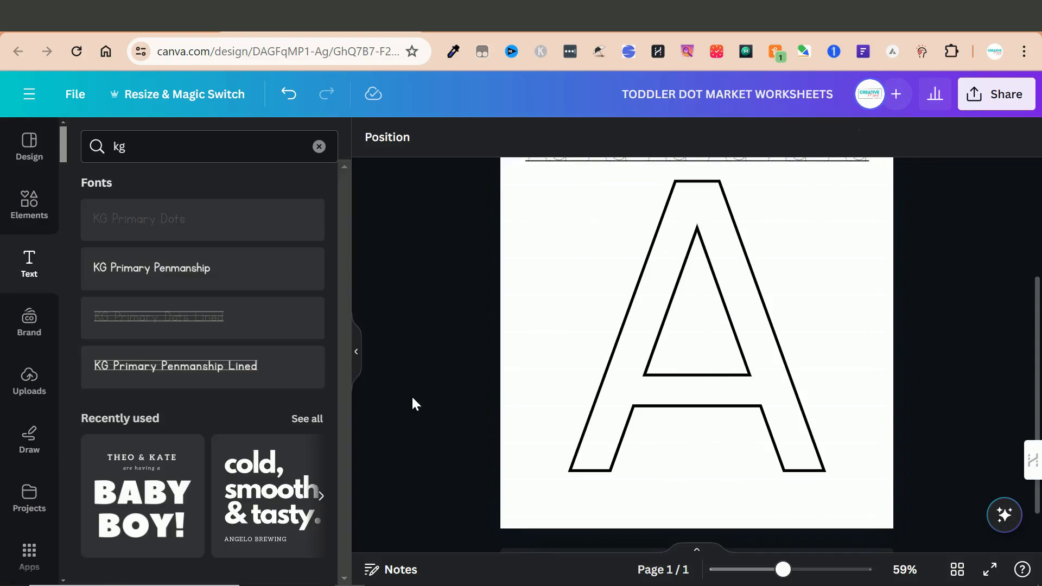
scroll(759, 461, up, 3)
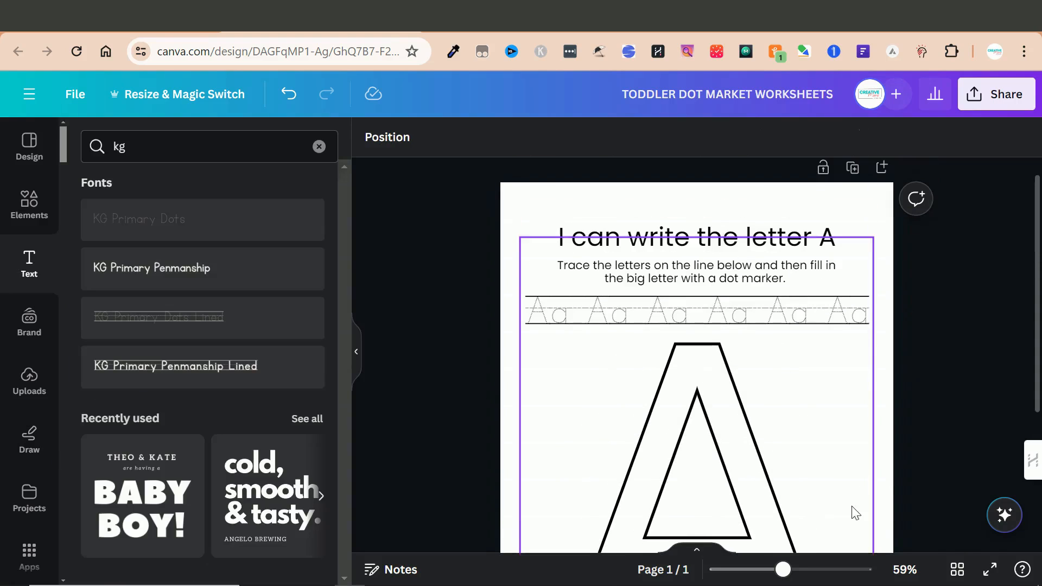
click(967, 574)
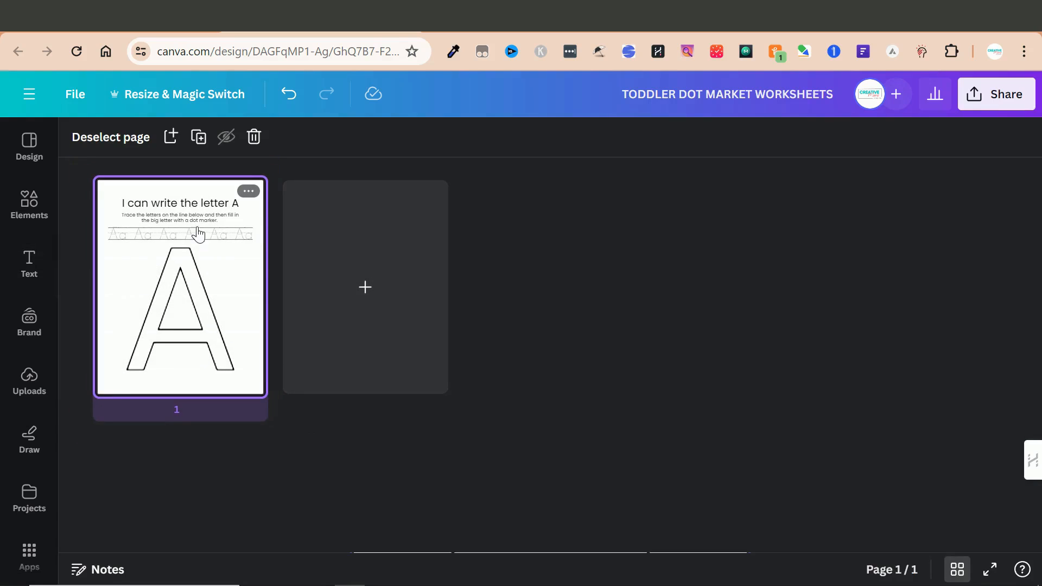
double_click(187, 331)
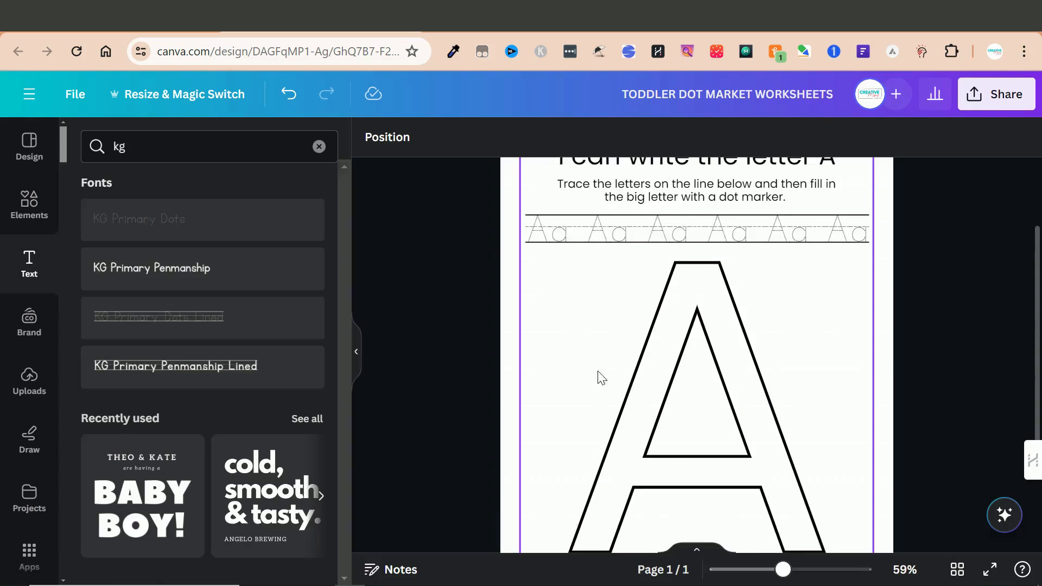
scroll(728, 407, down, 3)
scroll(709, 383, up, 3)
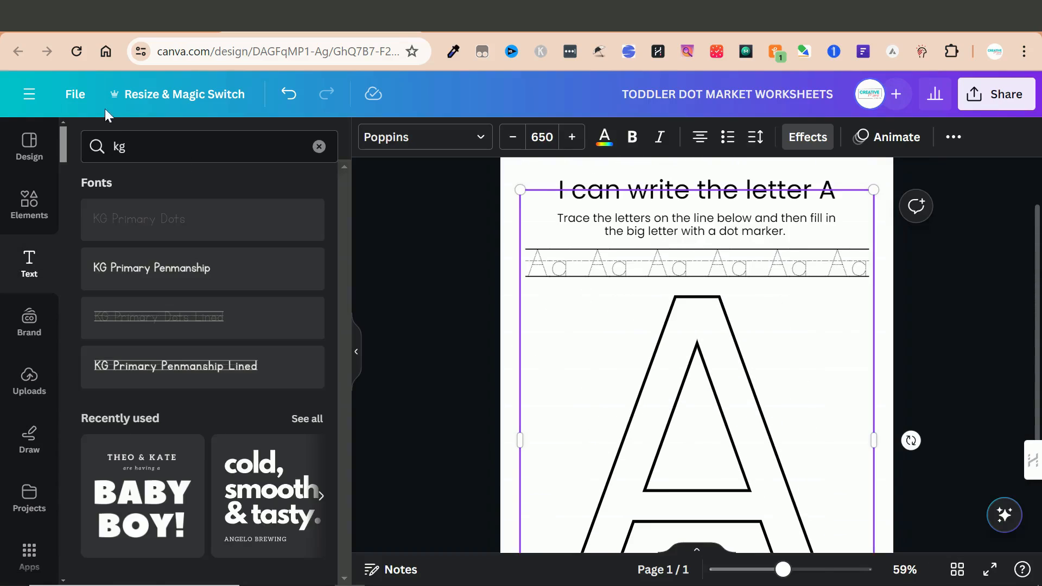
Search the text fonts for "fun" and try a Funtastic text box over the big A, removing it again.
click(140, 153)
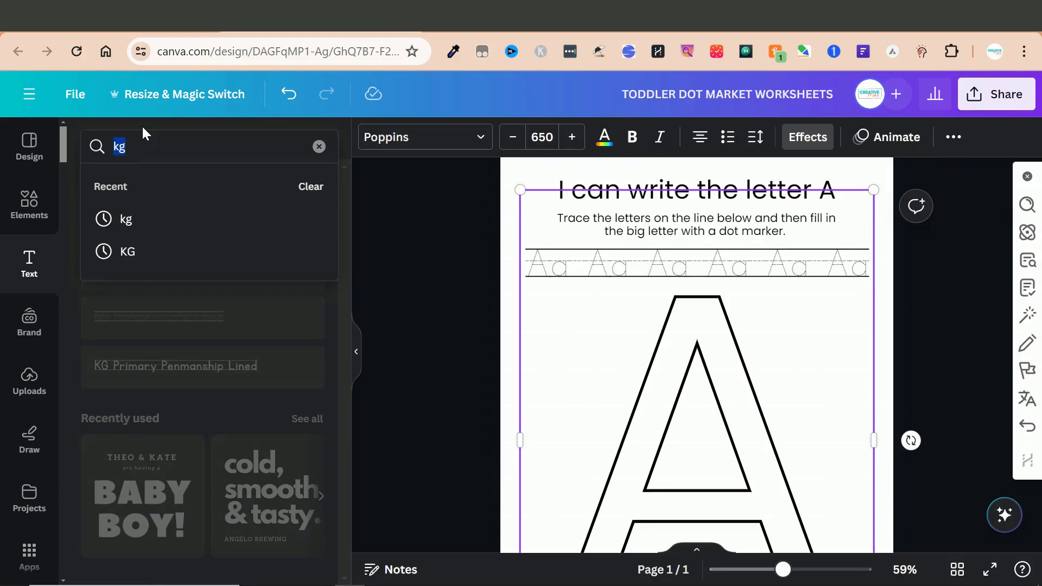
text(fun)
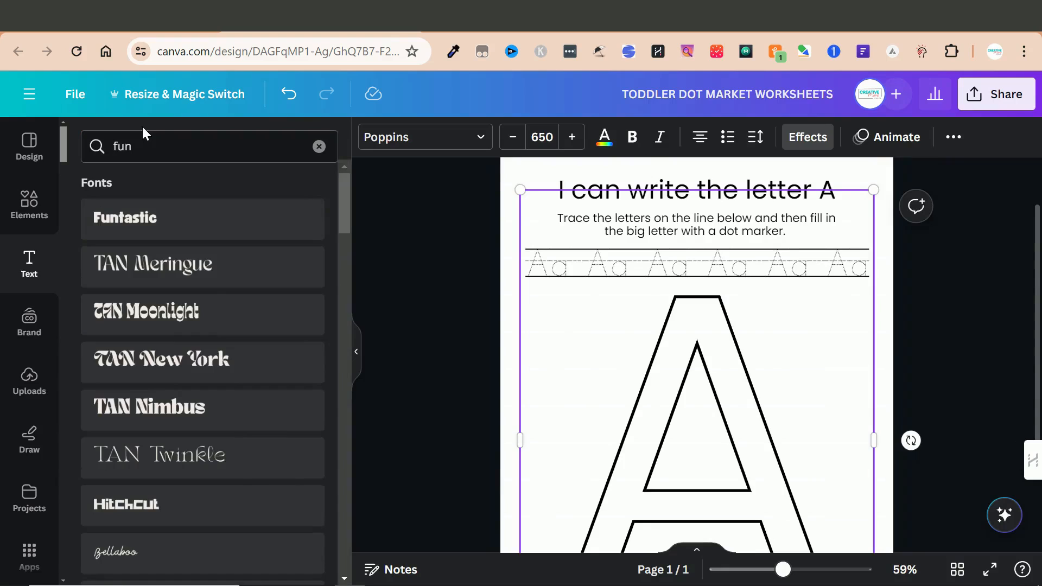
click(140, 228)
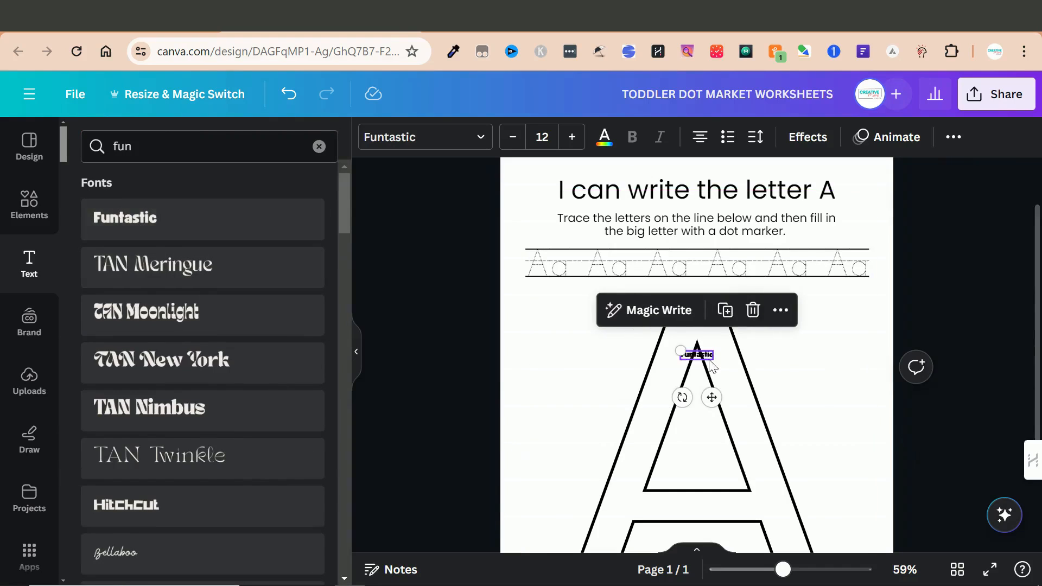
key(Delete)
click(658, 434)
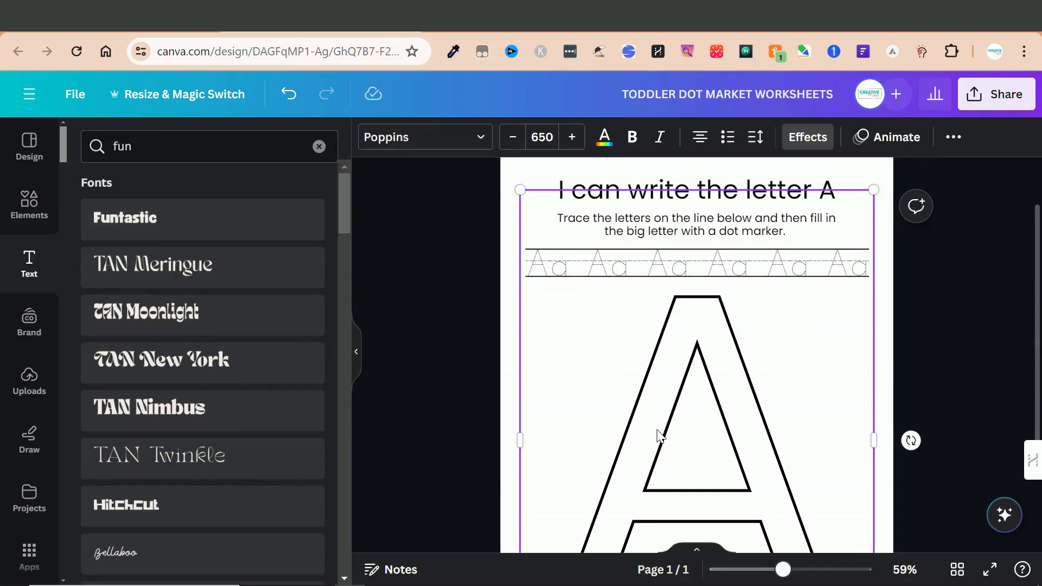
Search the font list for "fun" and change the big hollow A's font to Funtastic.
click(434, 140)
click(194, 185)
text(fun)
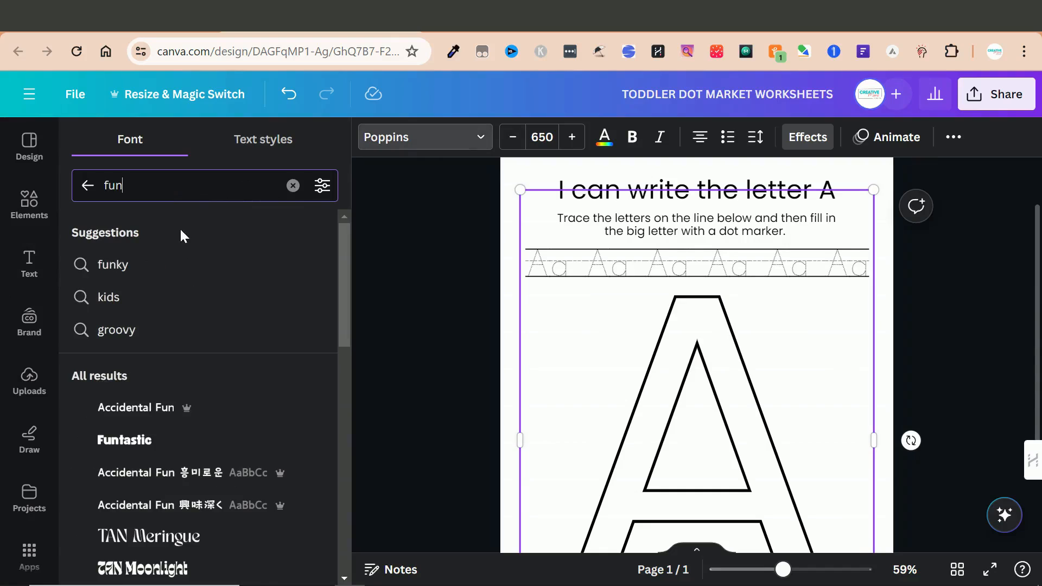
scroll(144, 361, down, 2)
click(143, 360)
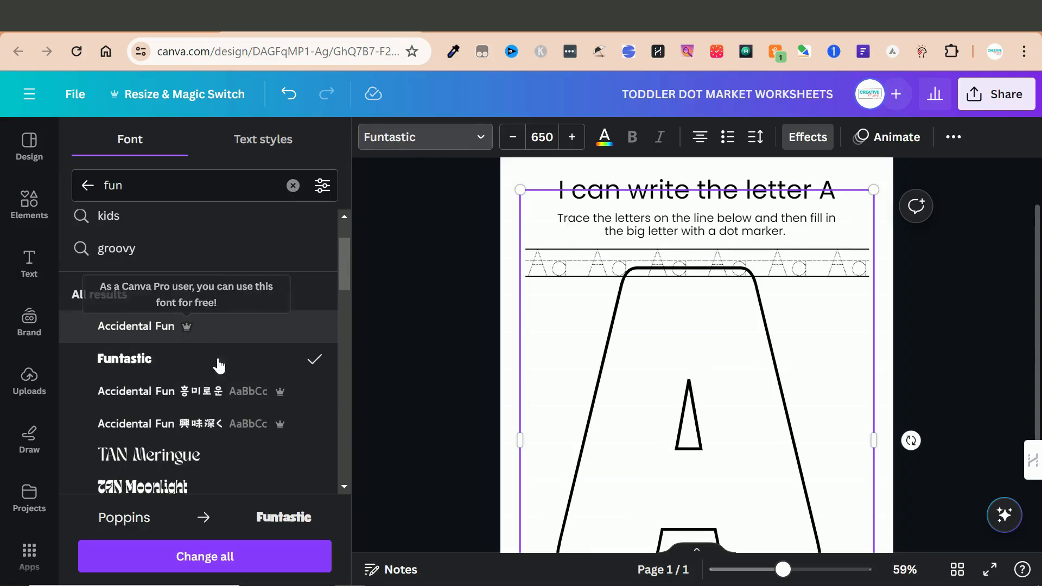
scroll(151, 328, down, 2)
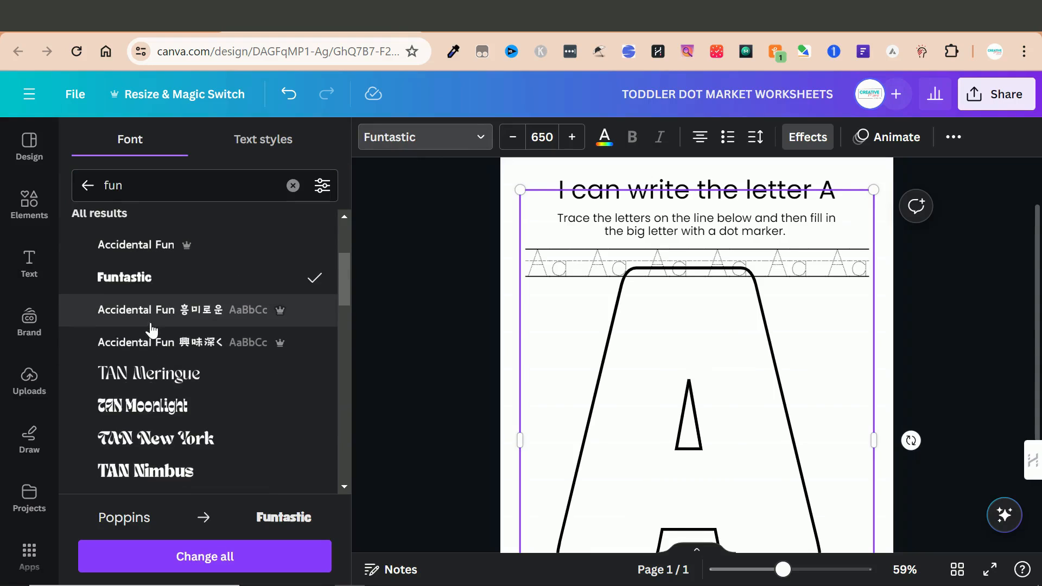
scroll(588, 359, down, 3)
scroll(634, 395, up, 3)
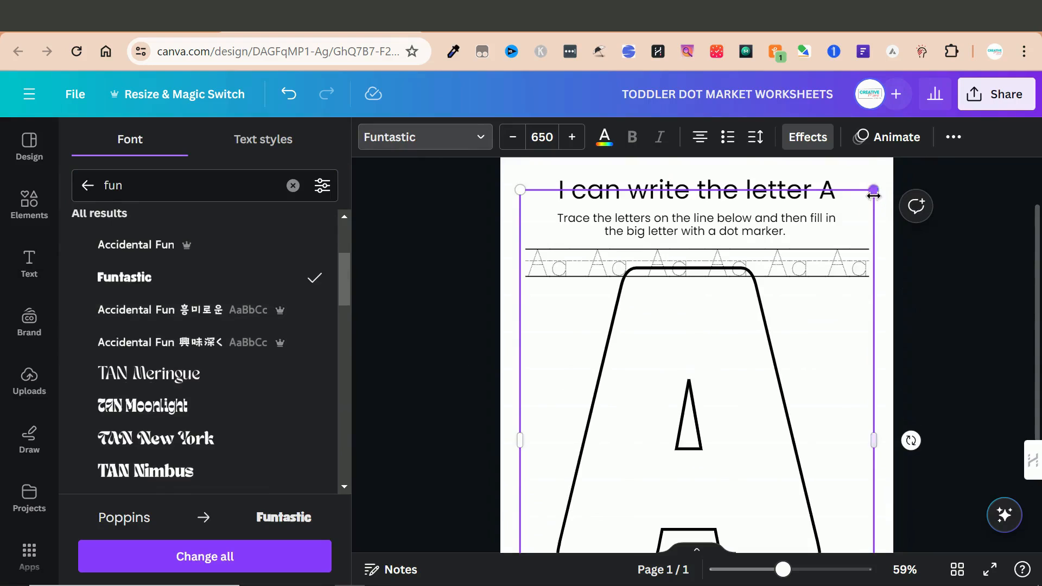
Resize the big A to font size 596 and centre it horizontally on the page below the tracing line.
drag(872, 190, 800, 288)
scroll(709, 305, down, 3)
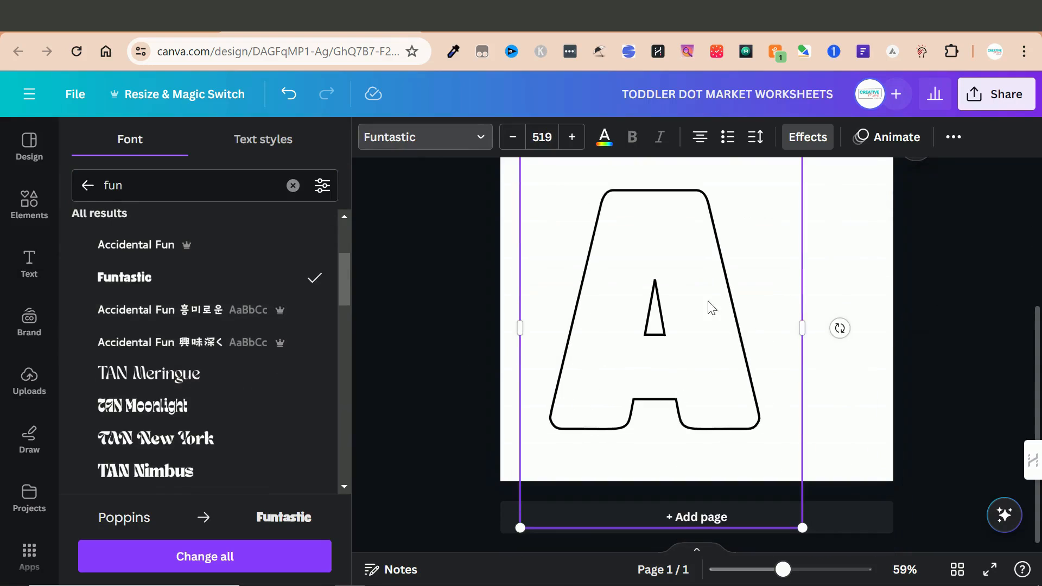
drag(665, 297, 688, 284)
scroll(694, 302, up, 1)
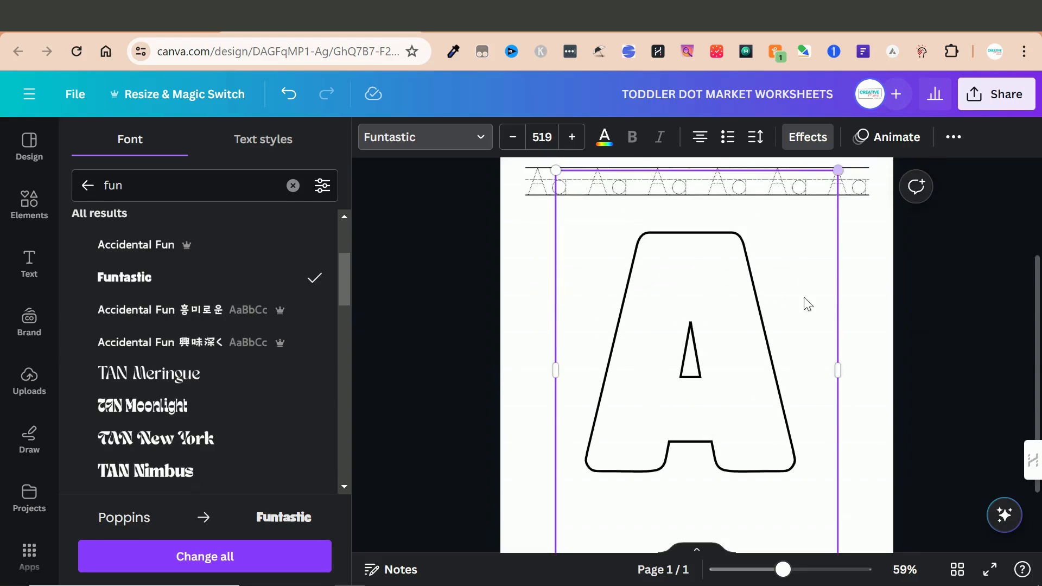
scroll(758, 379, down, 2)
mouse_move(834, 483)
mouse_down()
mouse_move(853, 507)
mouse_move(865, 559)
mouse_up()
scroll(742, 444, up, 3)
drag(675, 431, 691, 431)
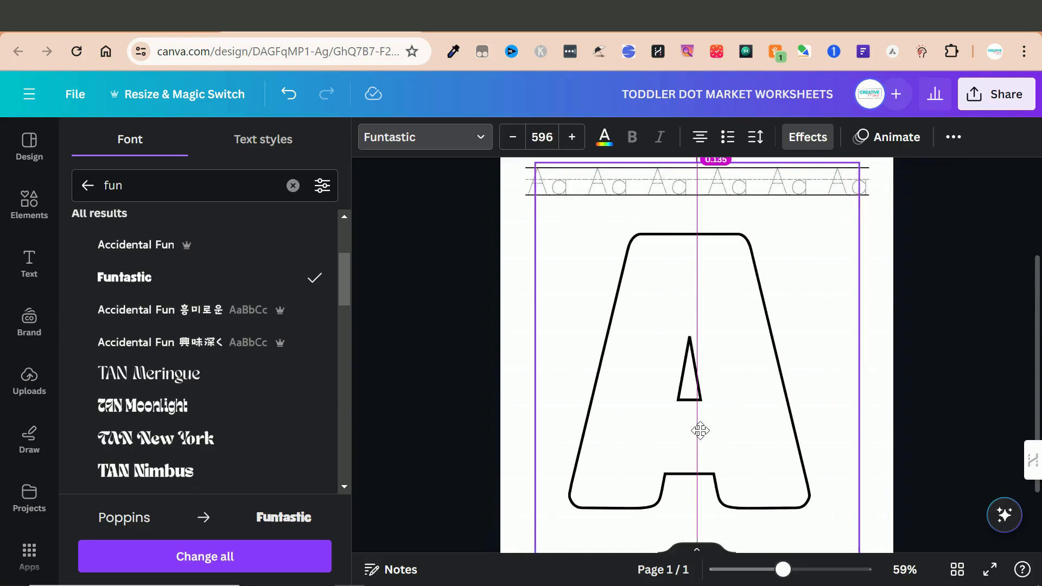
scroll(637, 296, down, 2)
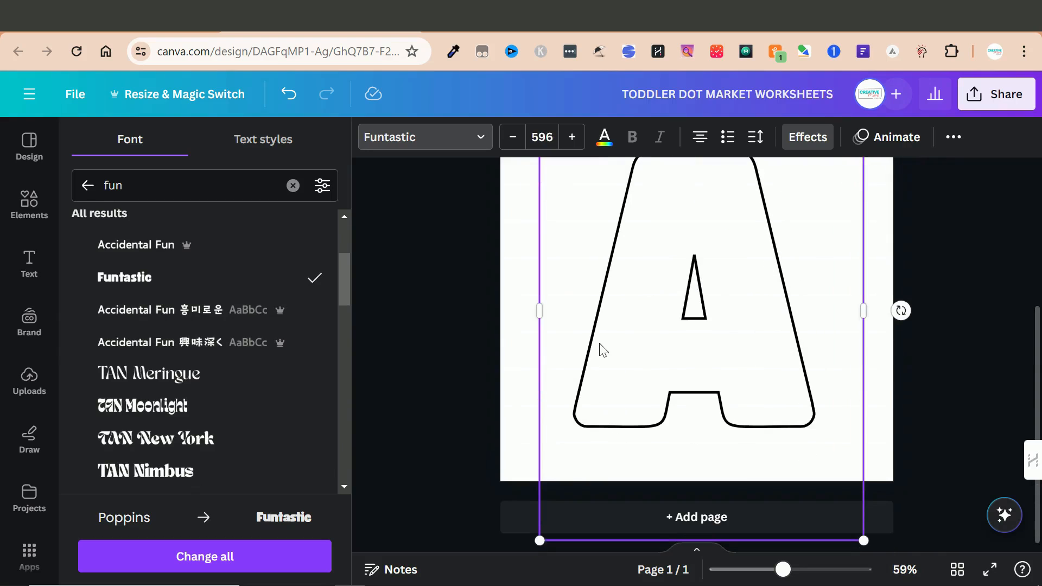
Try the Genty Sans font on the big A and look through the remaining "fun" fonts.
scroll(196, 318, down, 5)
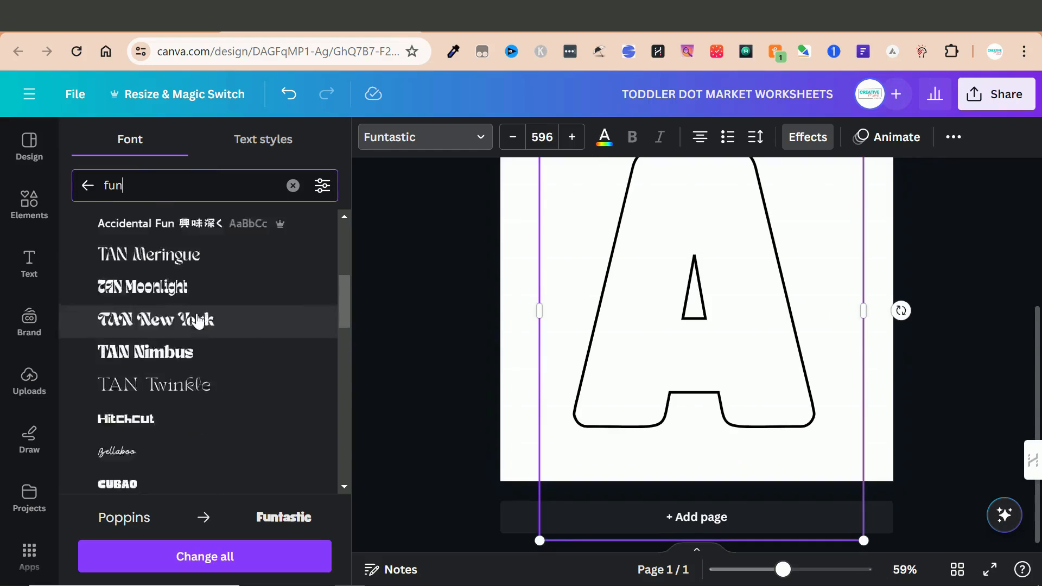
click(165, 428)
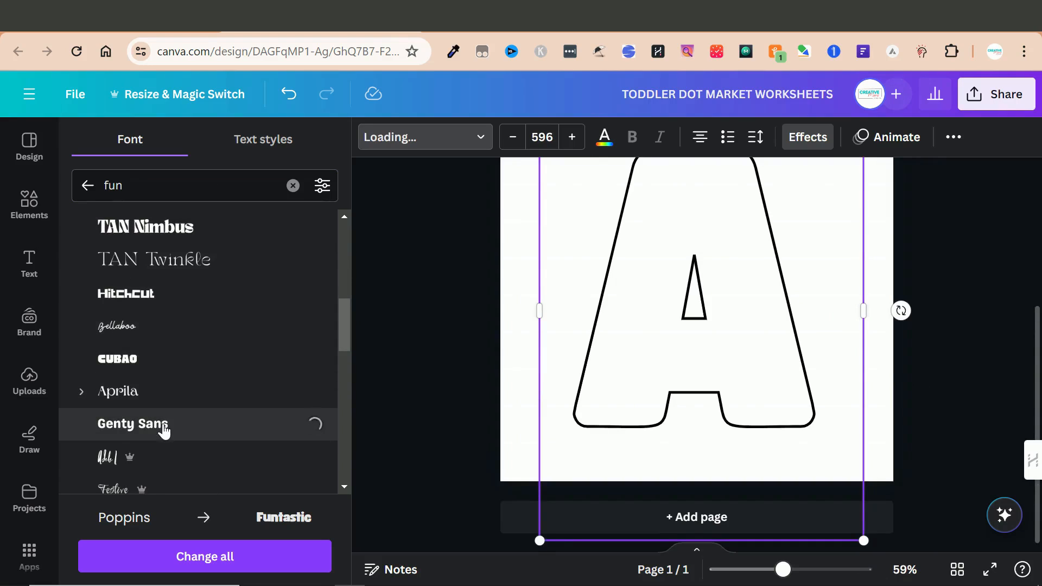
scroll(233, 388, down, 10)
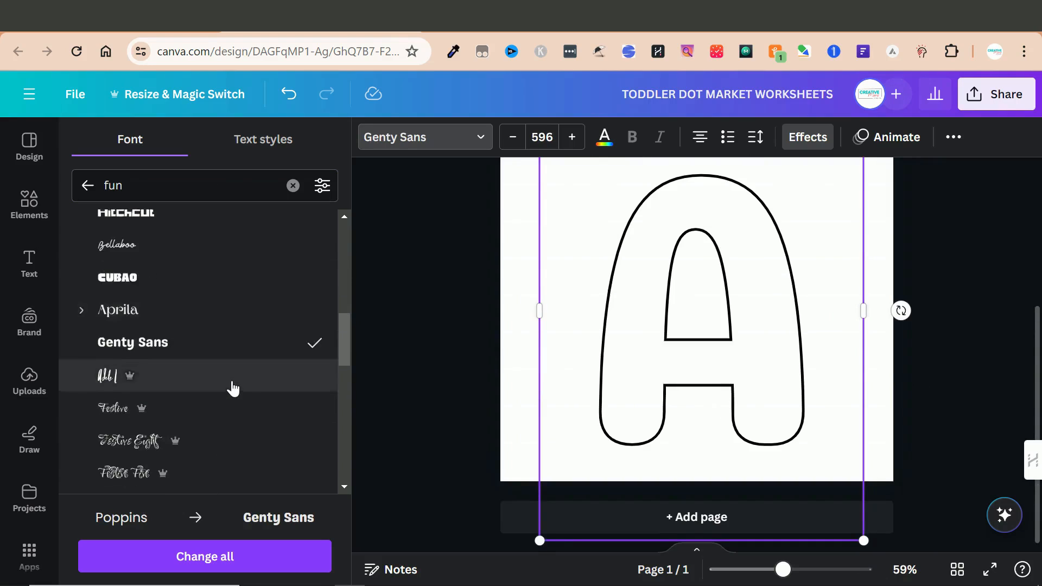
scroll(233, 388, down, 5)
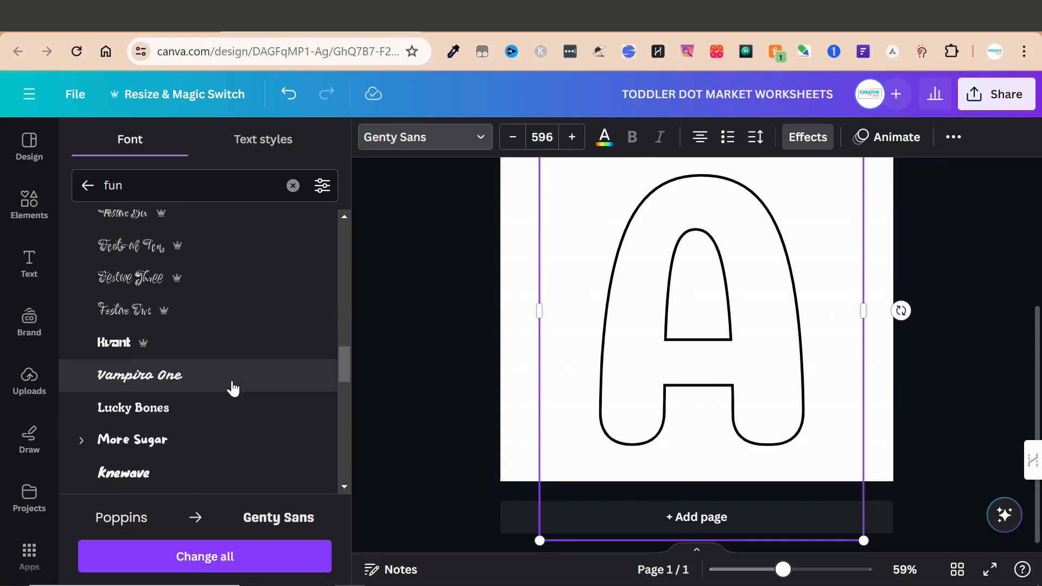
scroll(233, 388, down, 7)
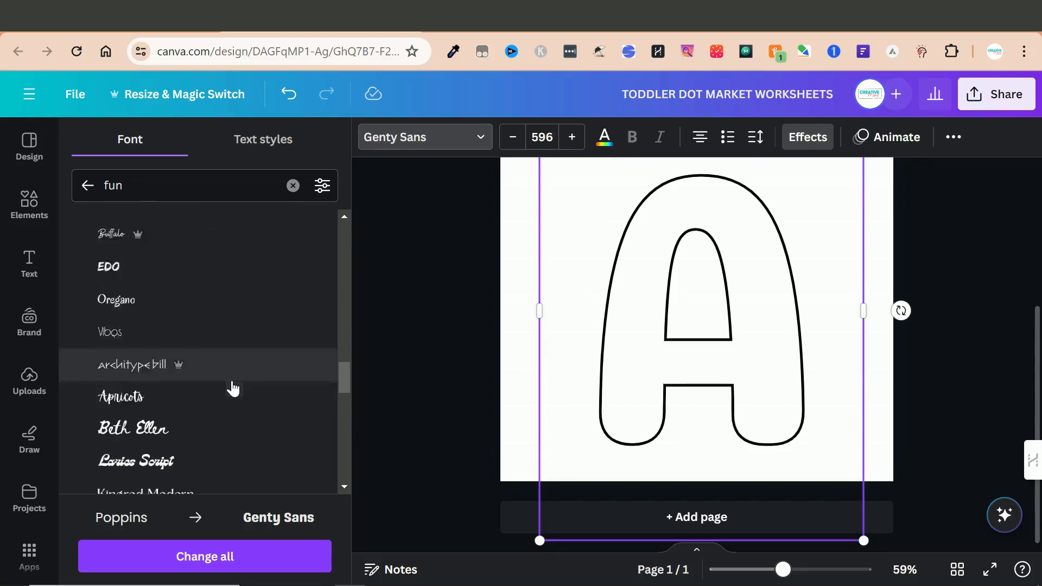
scroll(233, 388, down, 2)
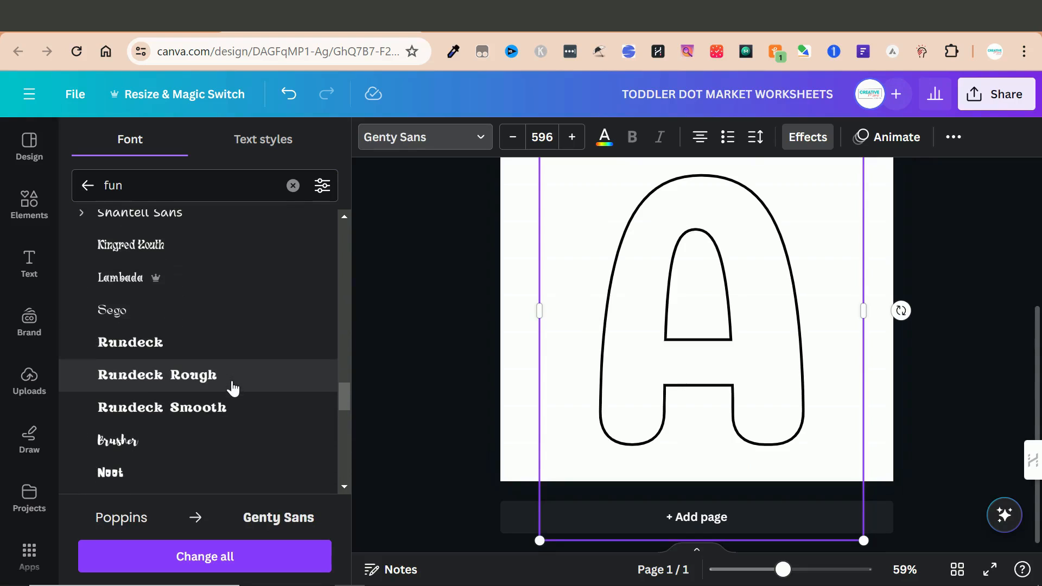
scroll(233, 358, down, 5)
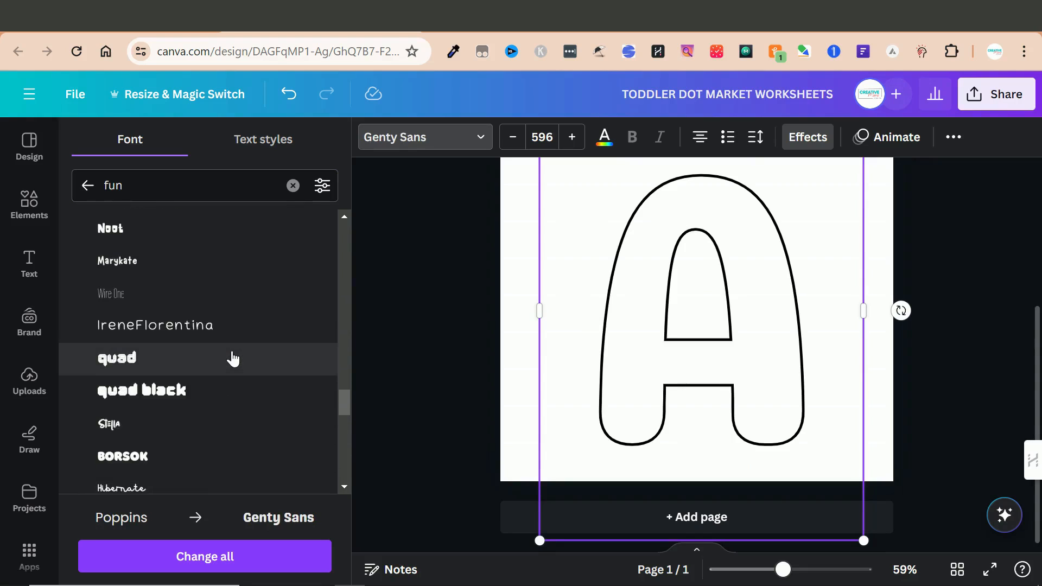
scroll(234, 358, down, 3)
Search the fonts for "kids" and try Borsok on the big A.
double_click(129, 174)
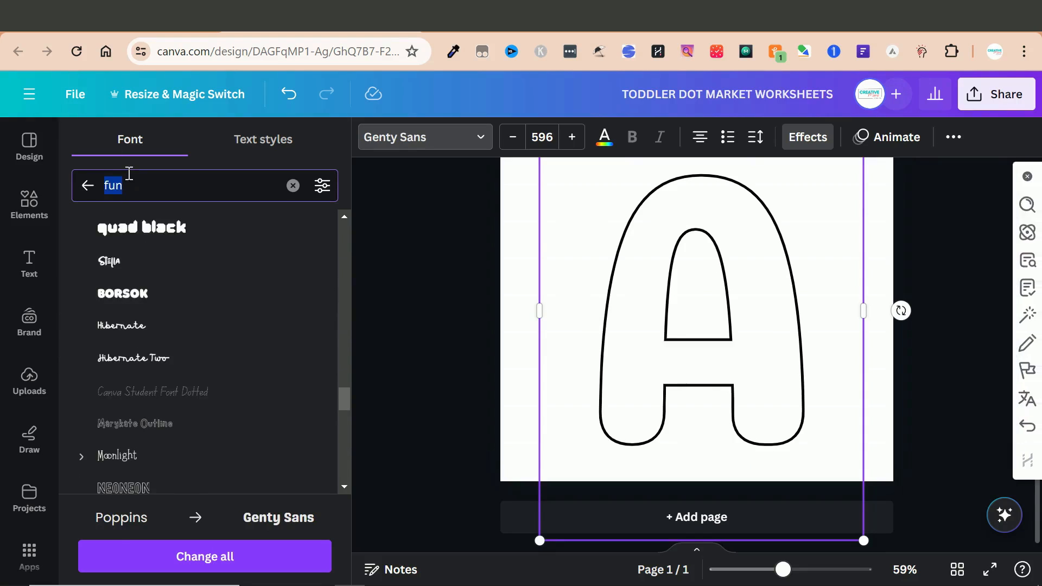
text(kids)
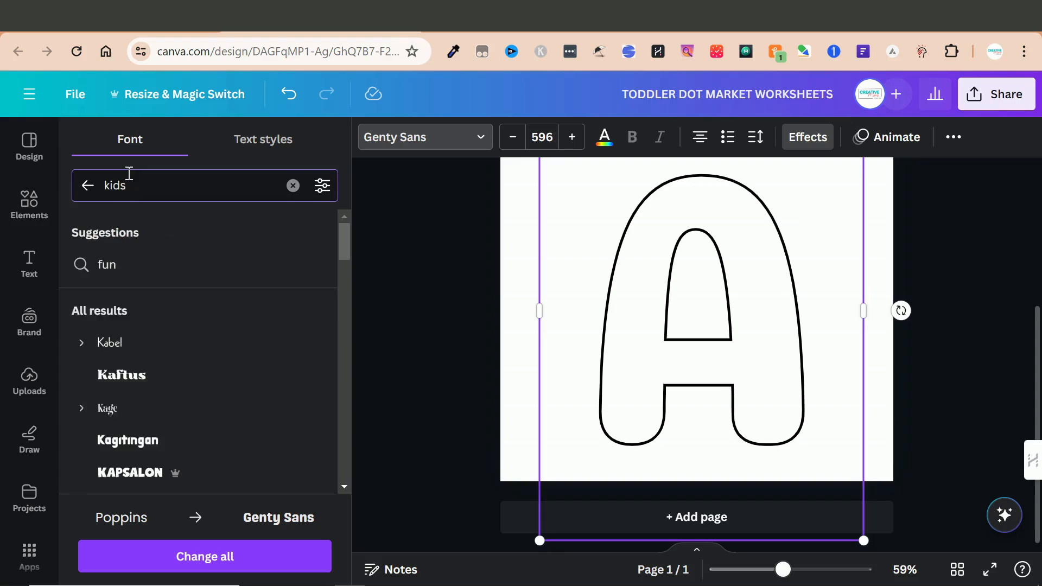
scroll(191, 275, down, 8)
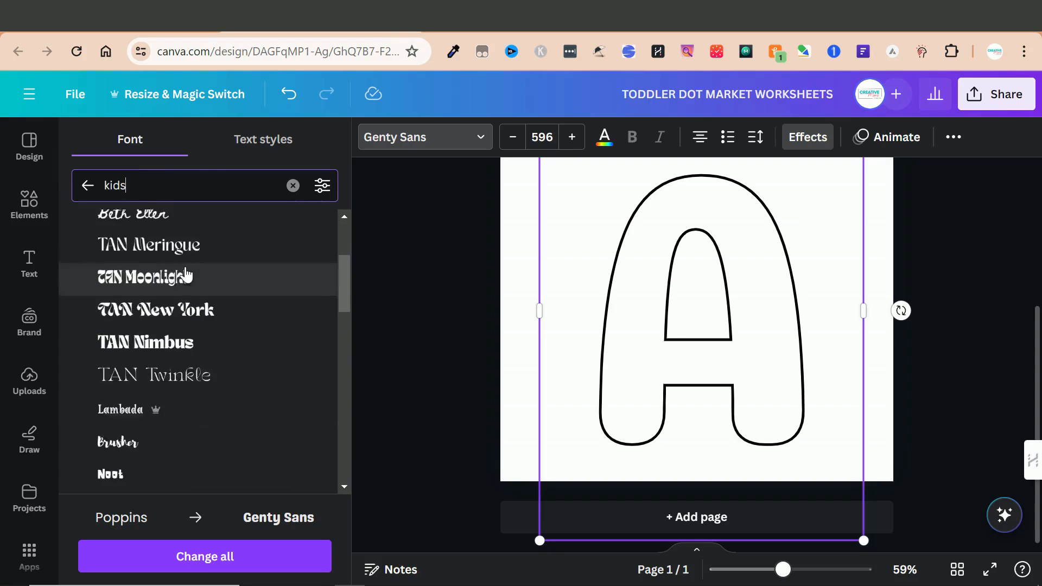
scroll(186, 274, down, 3)
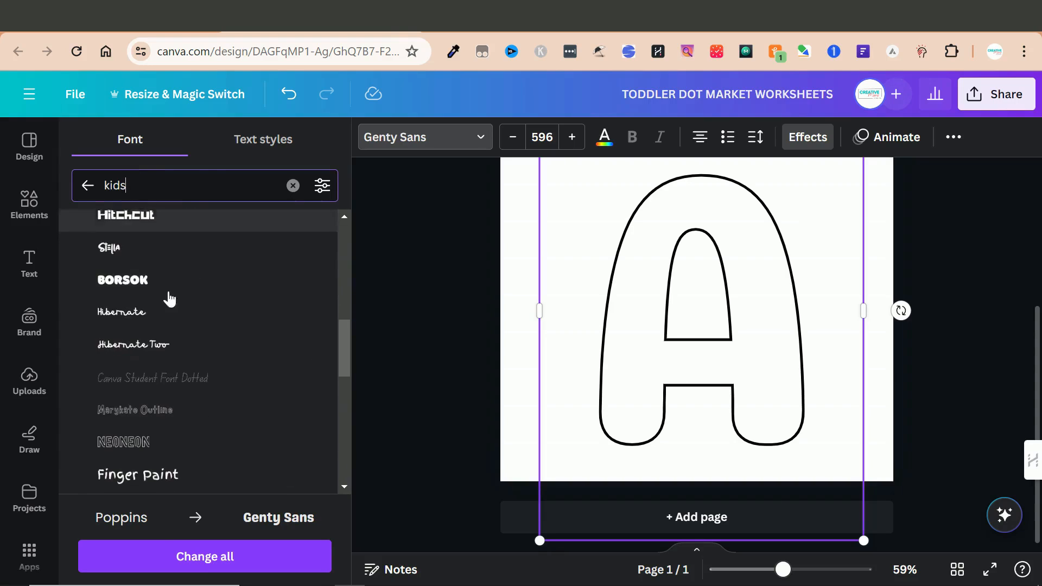
click(165, 282)
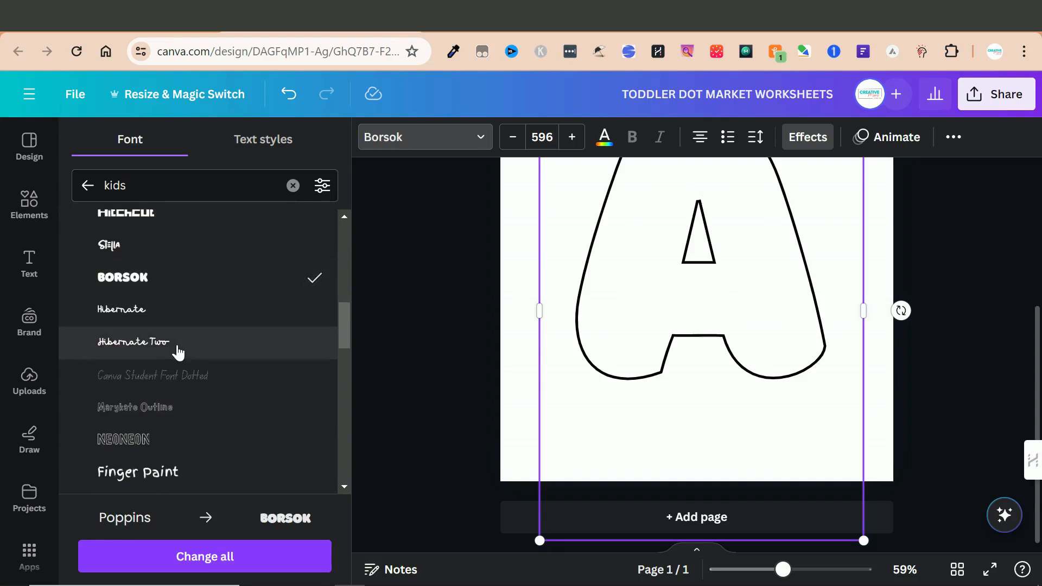
Try the Wedges and Handy Casual fonts on the big A.
scroll(177, 351, down, 6)
click(155, 293)
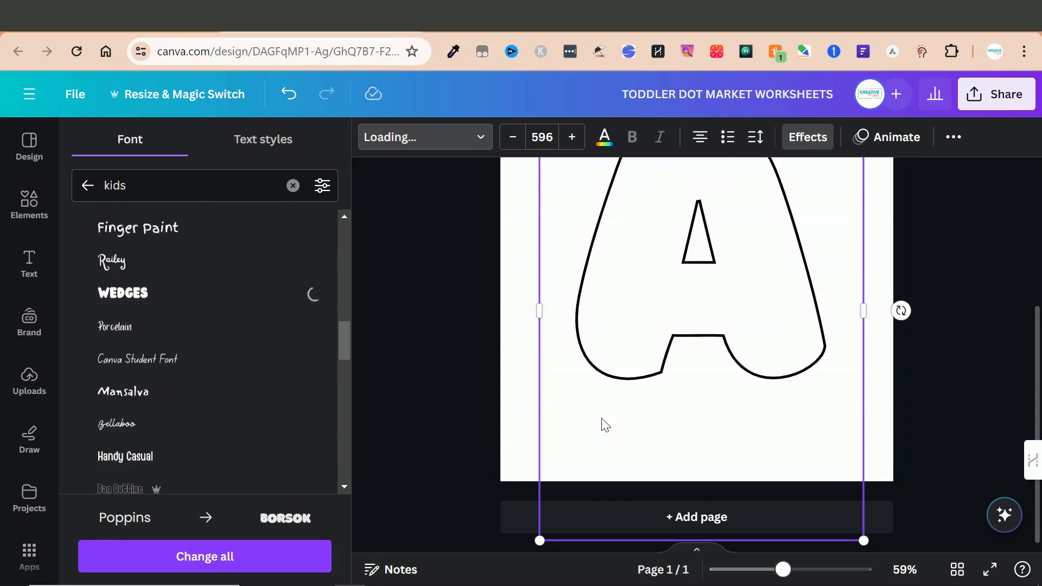
scroll(170, 309, down, 5)
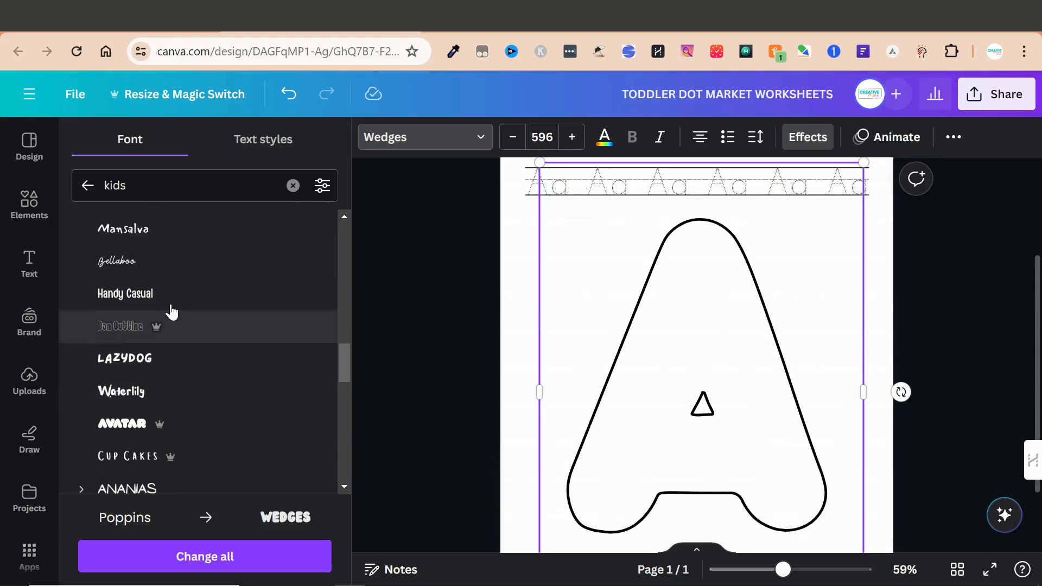
click(171, 310)
scroll(170, 310, down, 10)
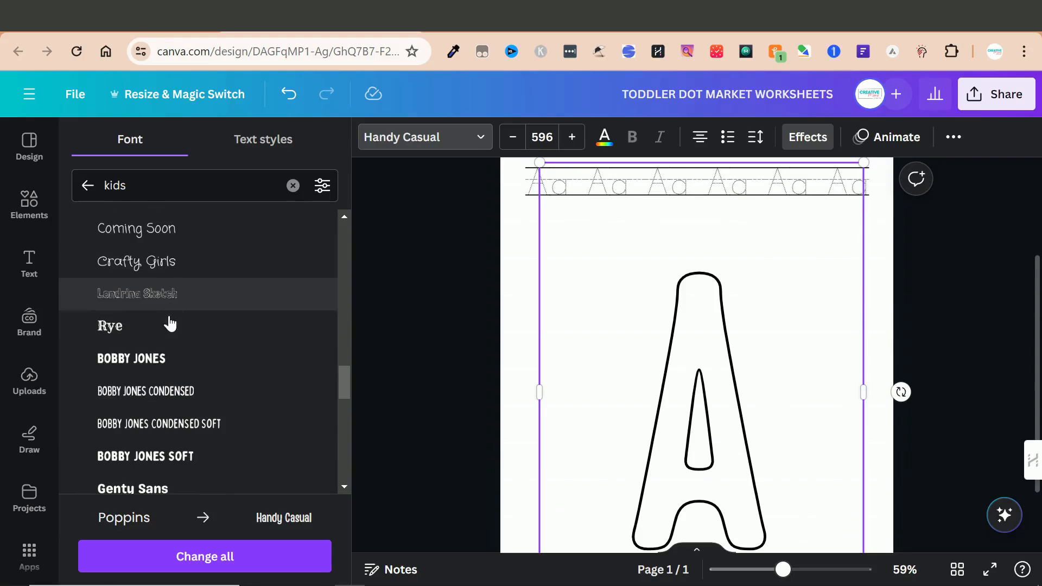
Try the Bobby Jones and Bobby Jones Soft fonts on the big A.
click(161, 367)
scroll(664, 347, down, 2)
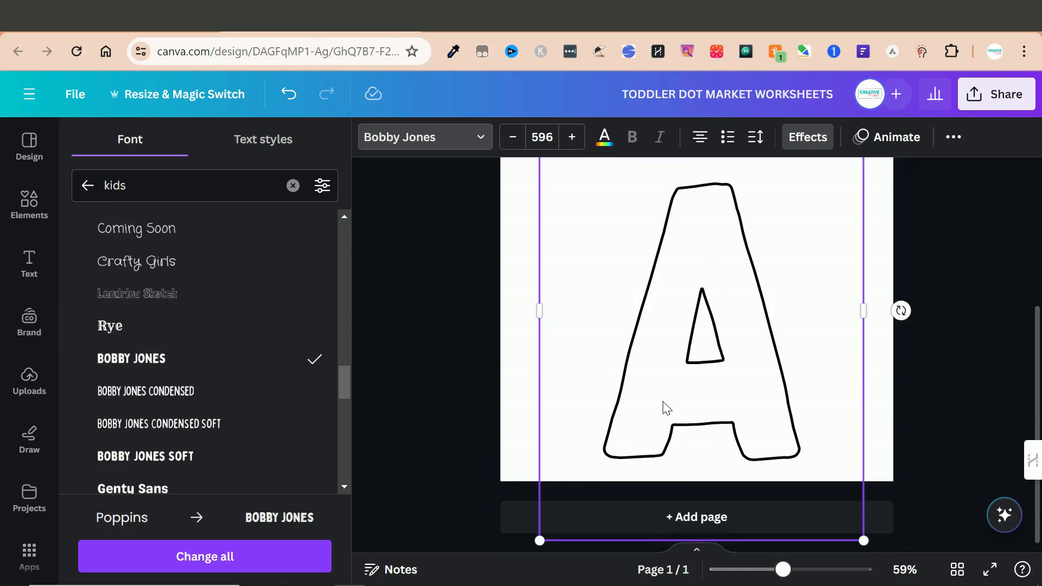
scroll(203, 425, down, 2)
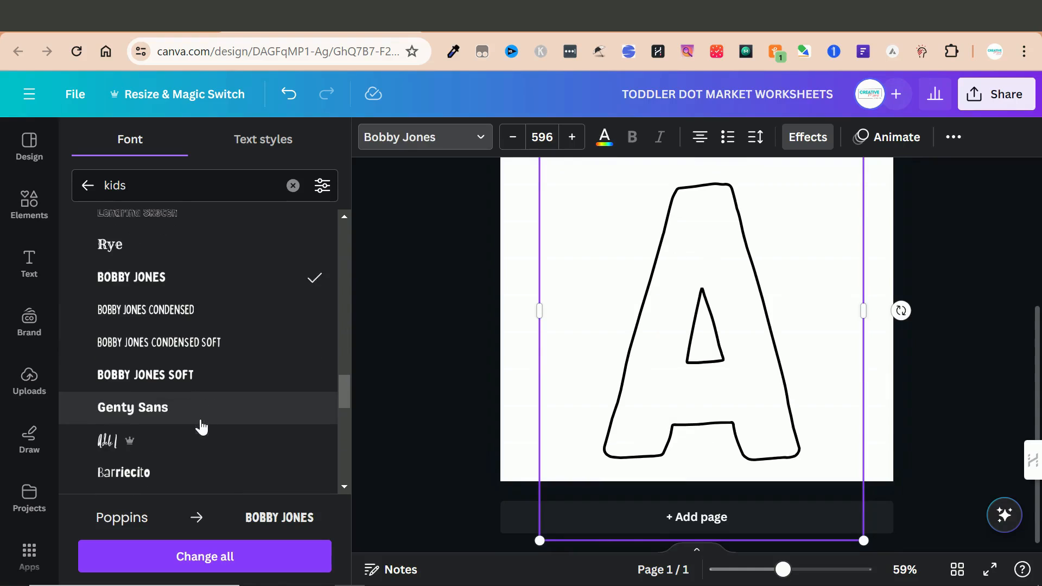
click(197, 389)
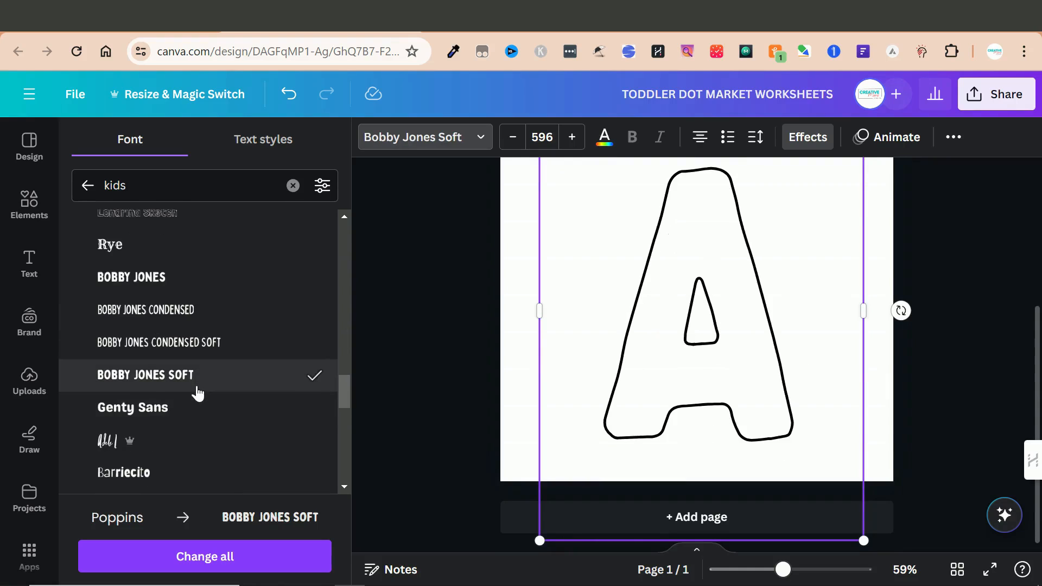
Set the big A's font to Genty Sans and search the fonts for "school".
click(192, 415)
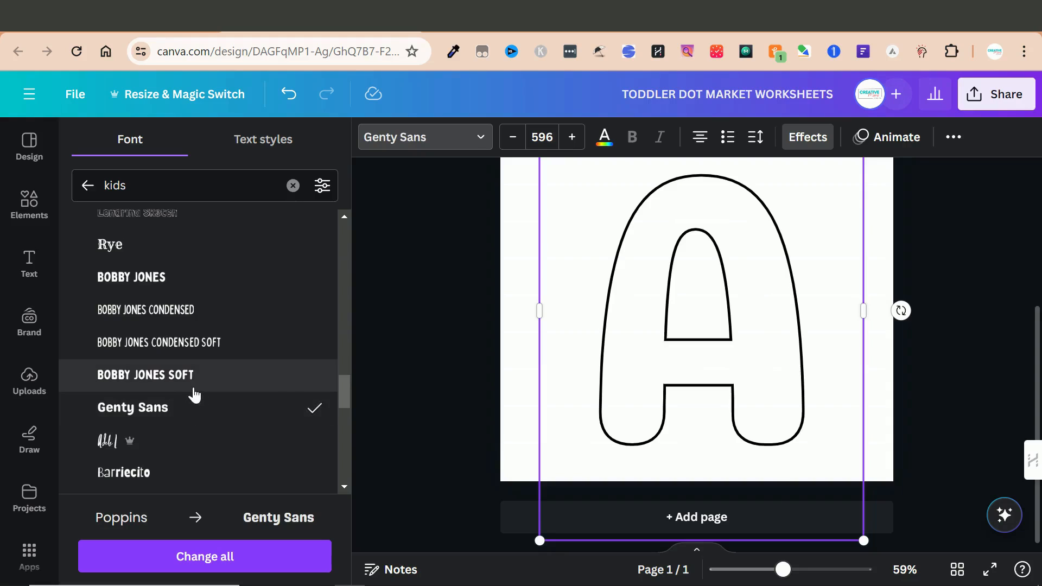
scroll(218, 342, down, 6)
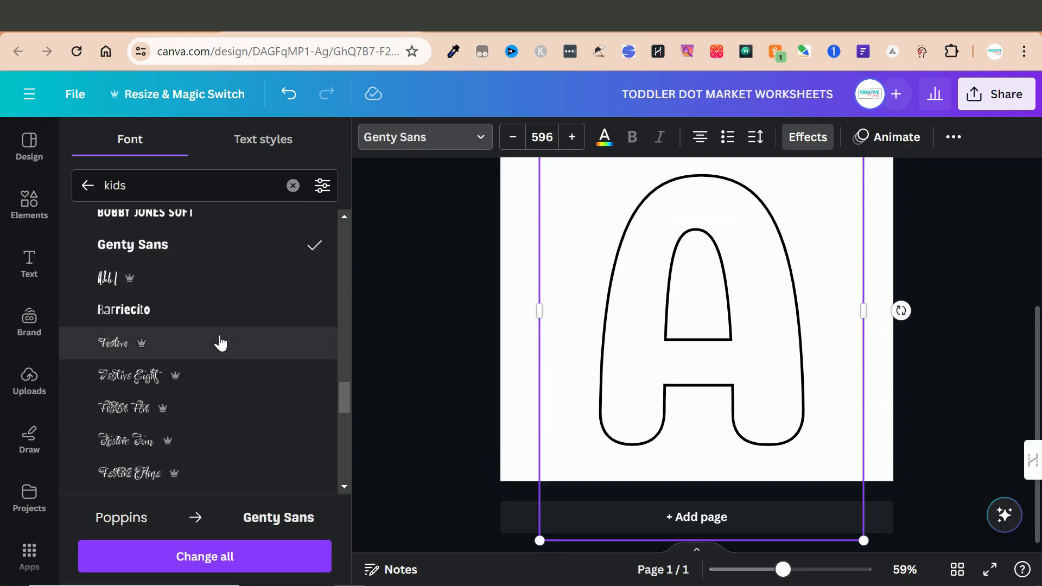
double_click(185, 186)
text(school)
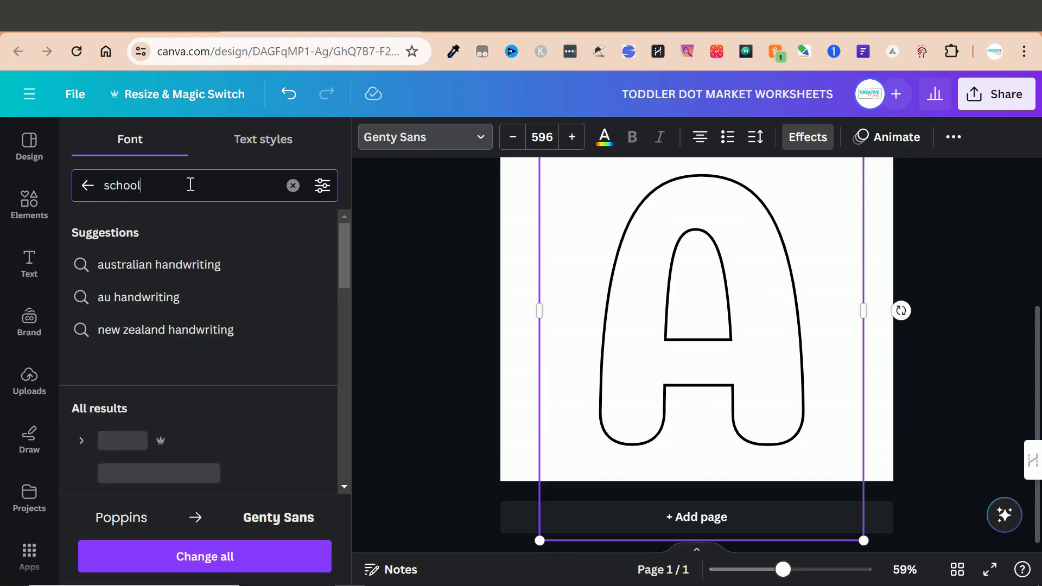
scroll(203, 366, down, 1)
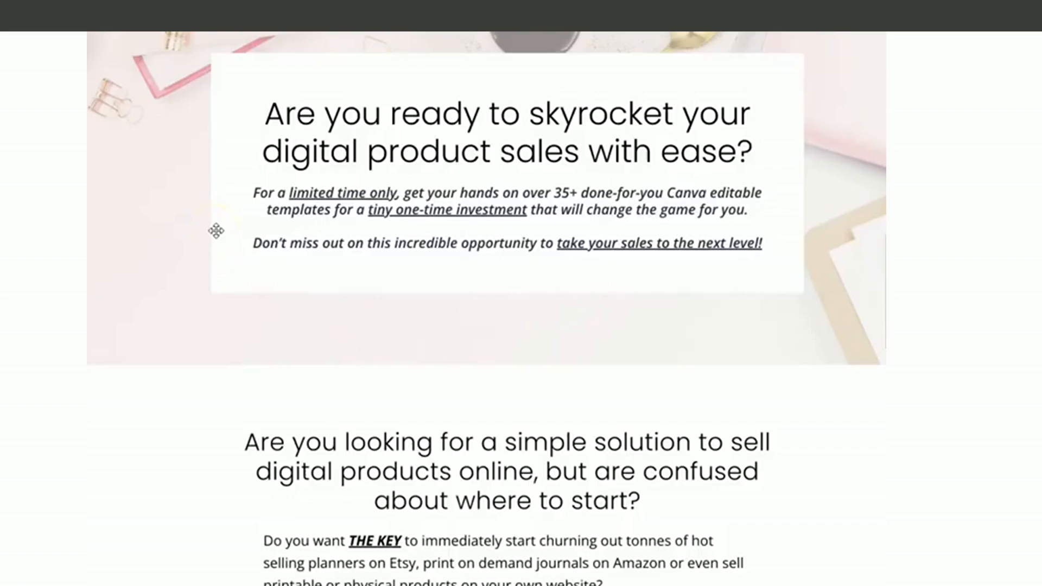
scroll(216, 230, down, 6)
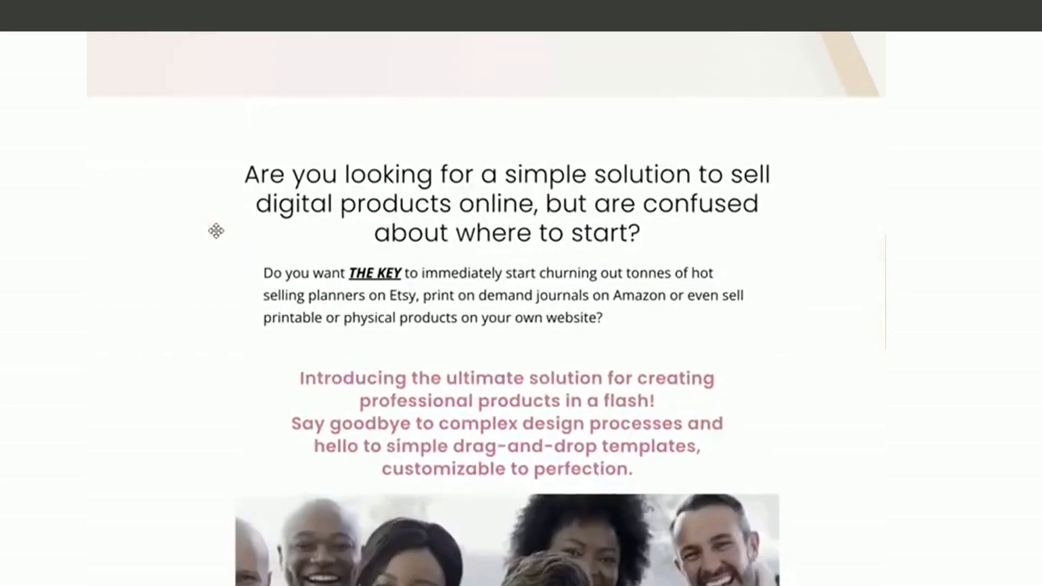
scroll(216, 231, down, 3)
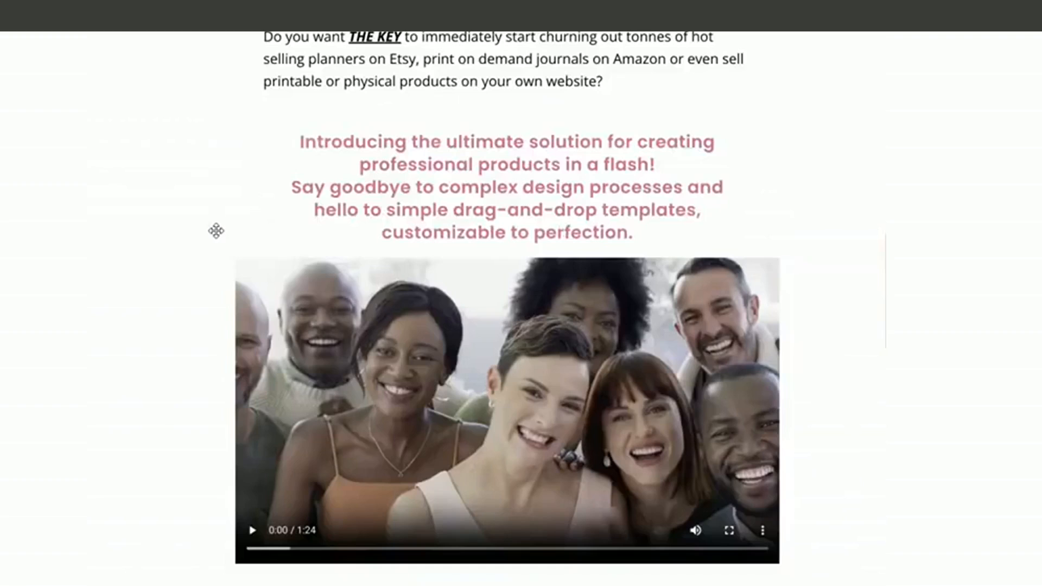
scroll(215, 231, down, 4)
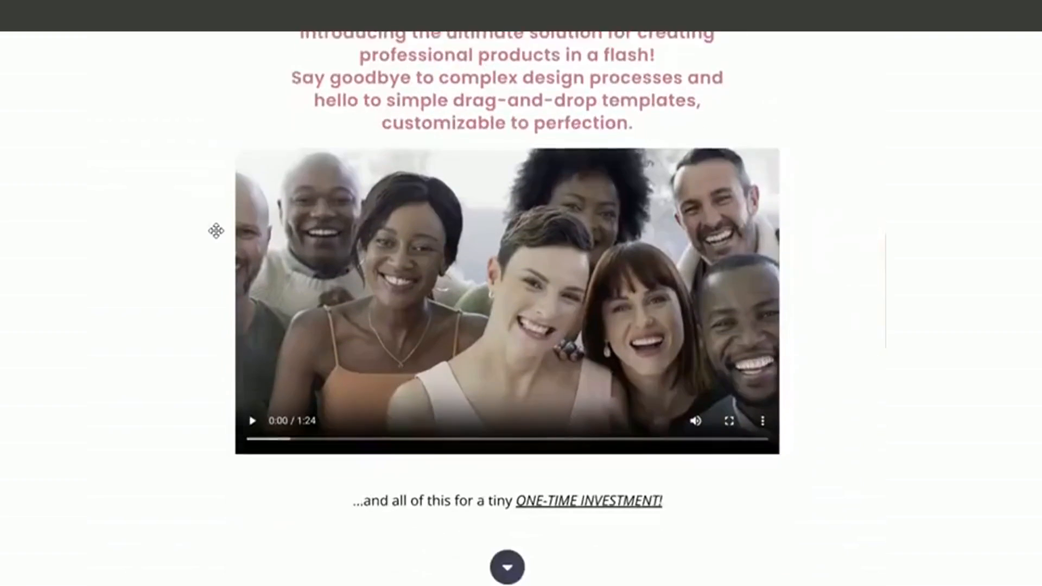
scroll(215, 230, down, 2)
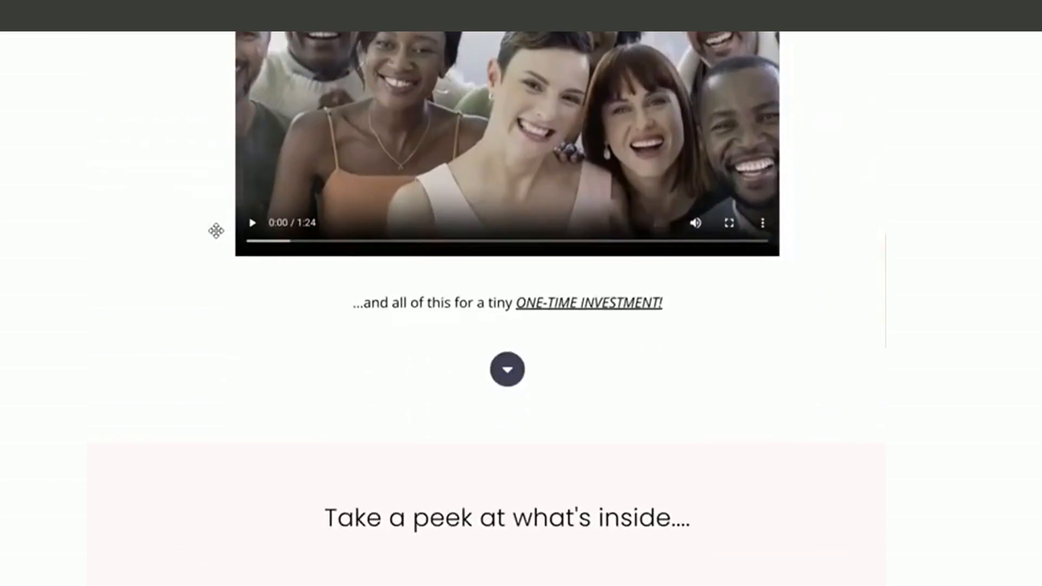
scroll(216, 231, down, 1)
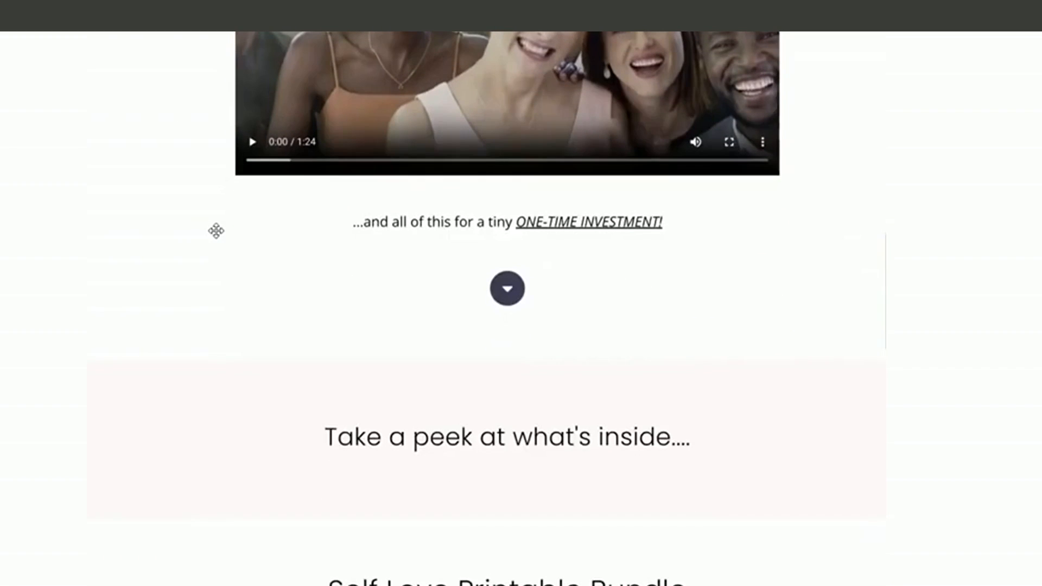
Examine the contents of the Self Love and Manifestation printable bundles on the sales page.
scroll(216, 231, down, 6)
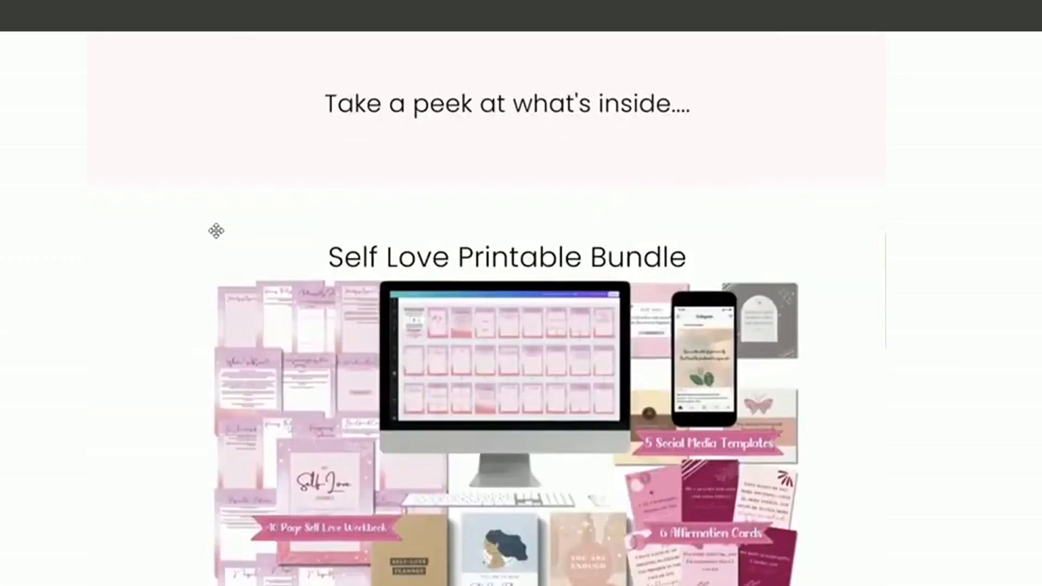
scroll(216, 231, down, 2)
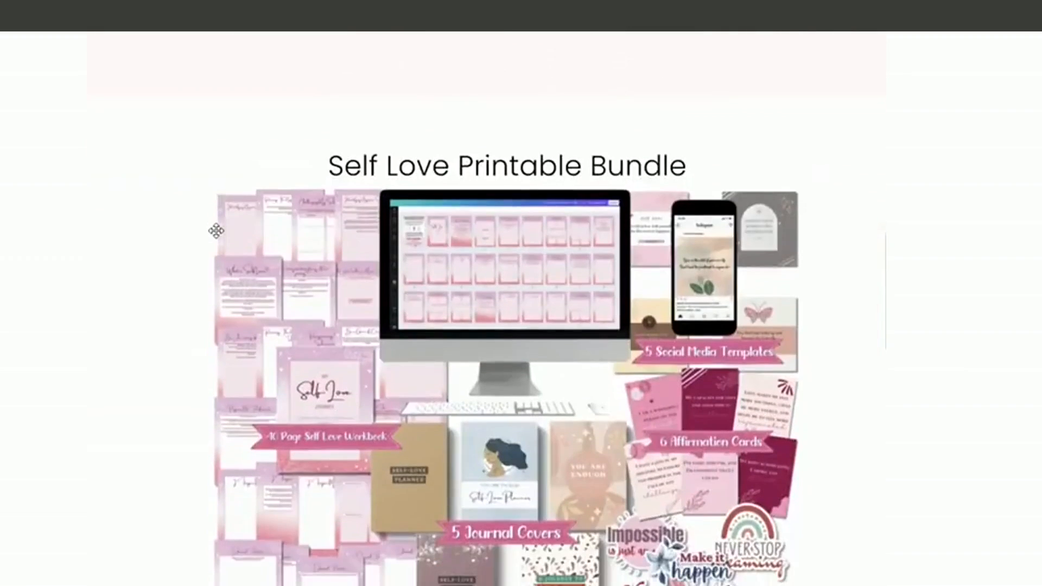
scroll(216, 231, down, 1)
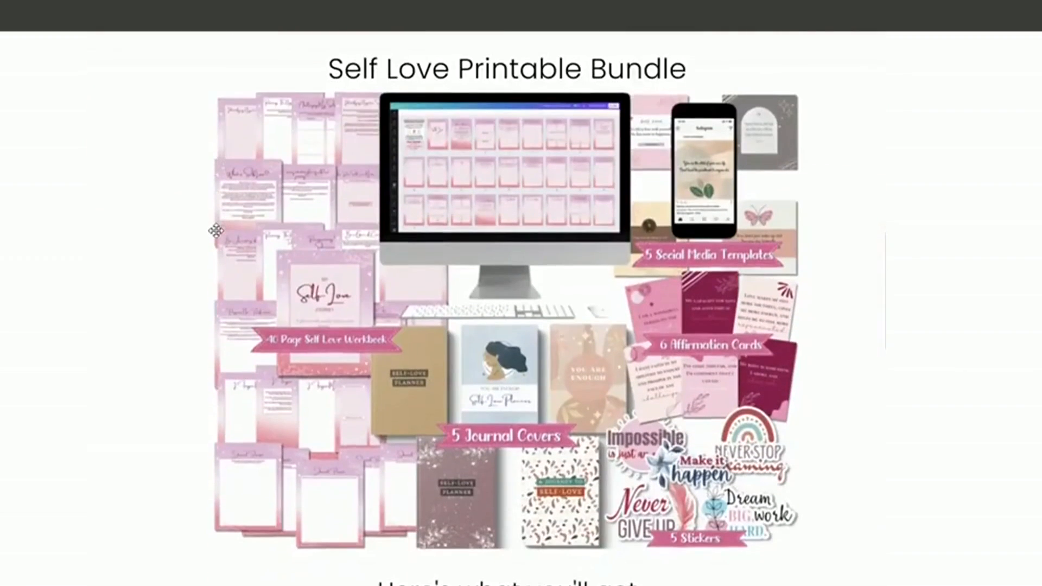
scroll(216, 231, down, 1)
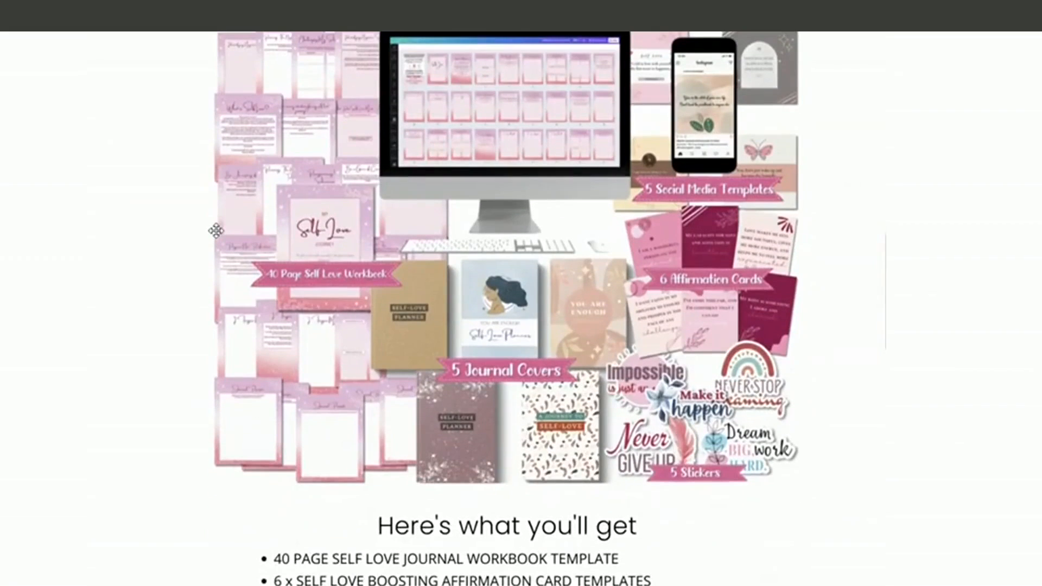
scroll(216, 231, down, 1)
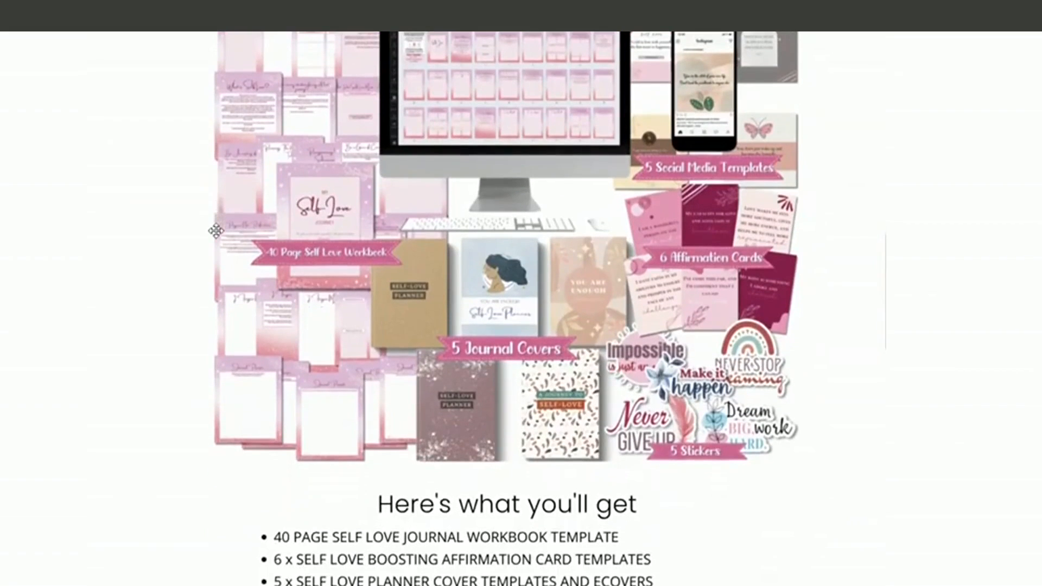
scroll(216, 231, down, 1)
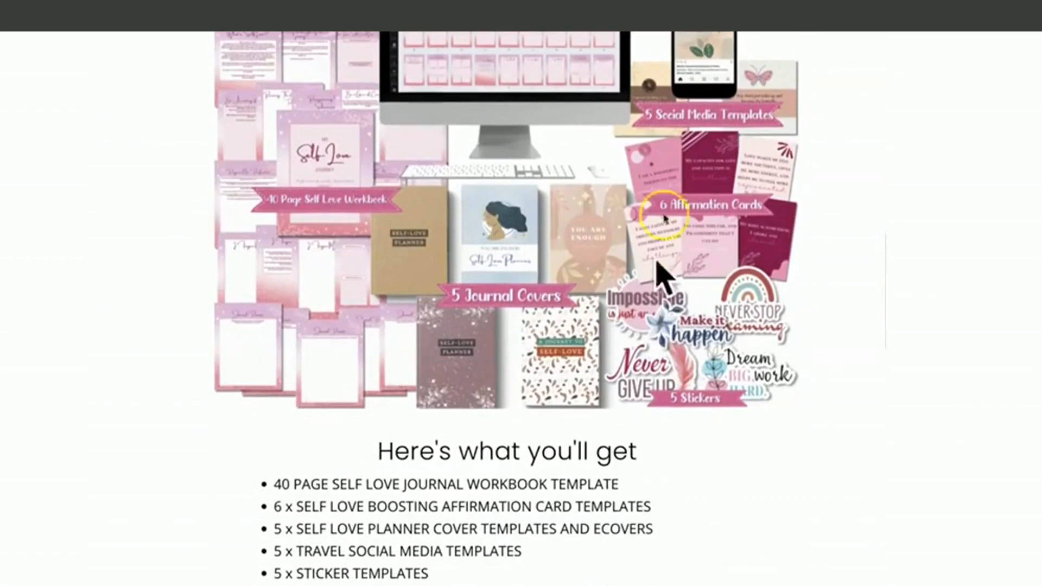
scroll(651, 211, down, 1)
scroll(651, 211, down, 3)
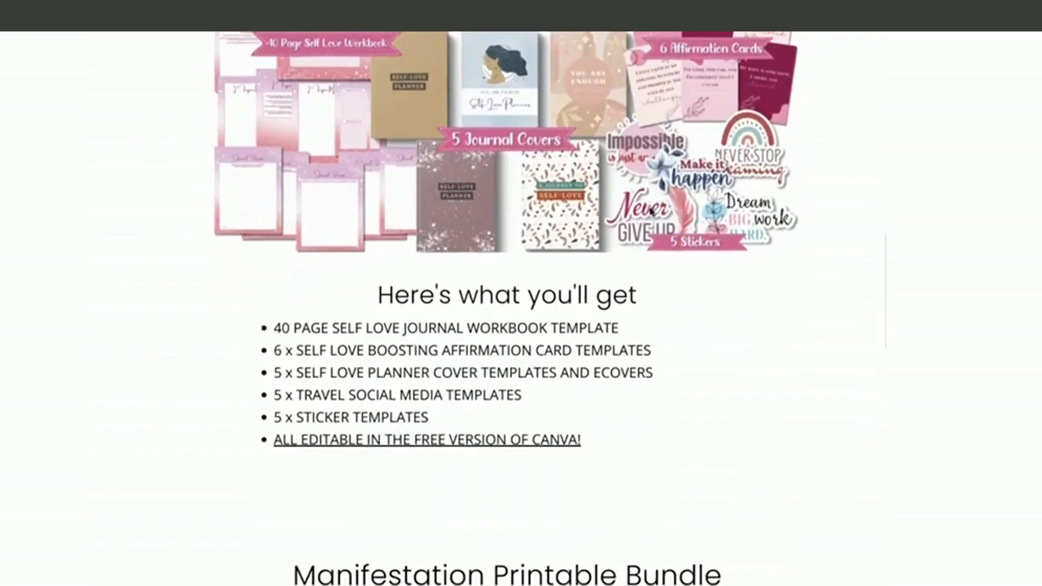
scroll(651, 211, down, 2)
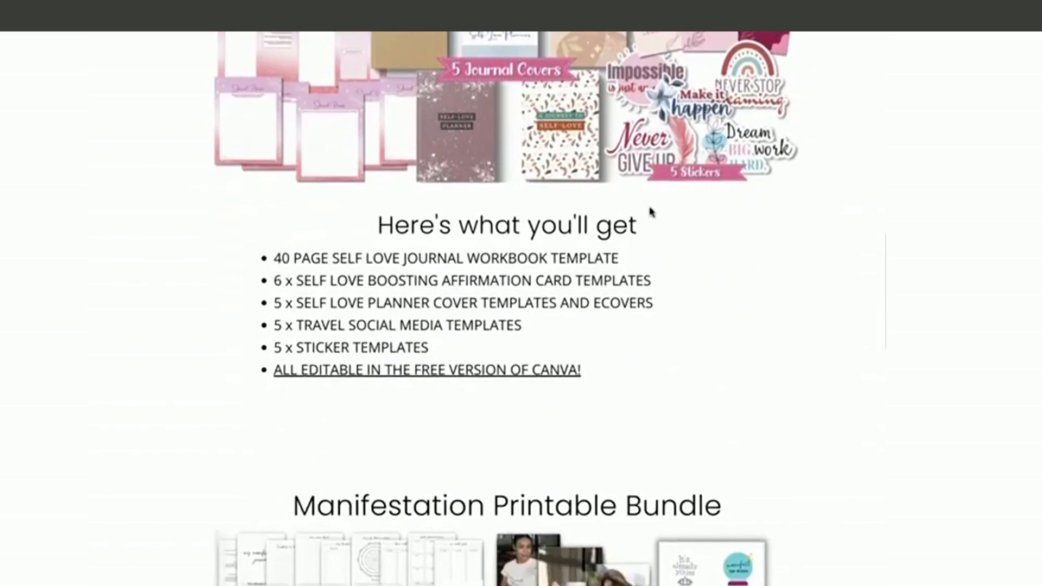
scroll(651, 212, up, 5)
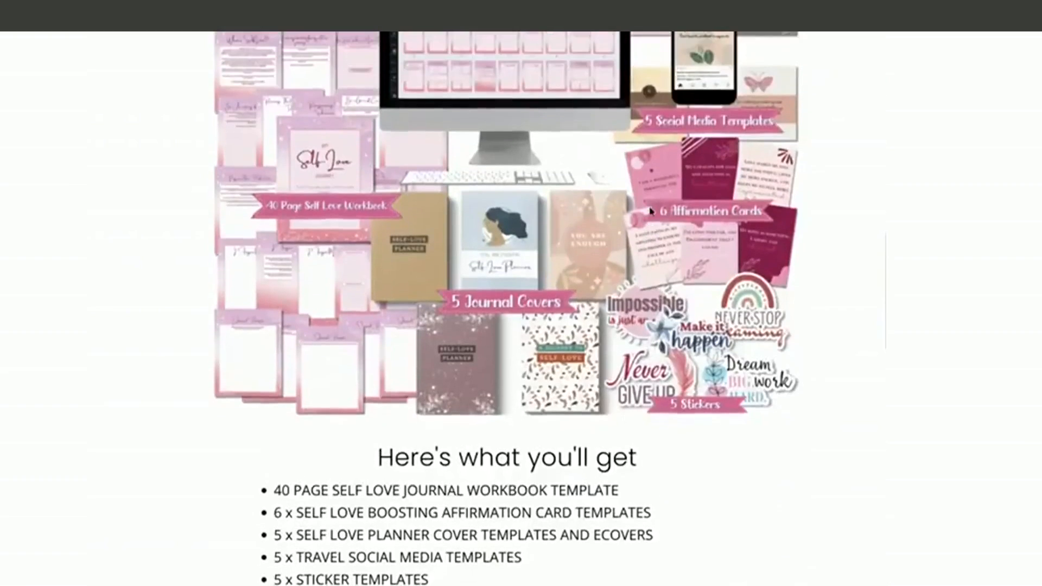
scroll(650, 211, down, 12)
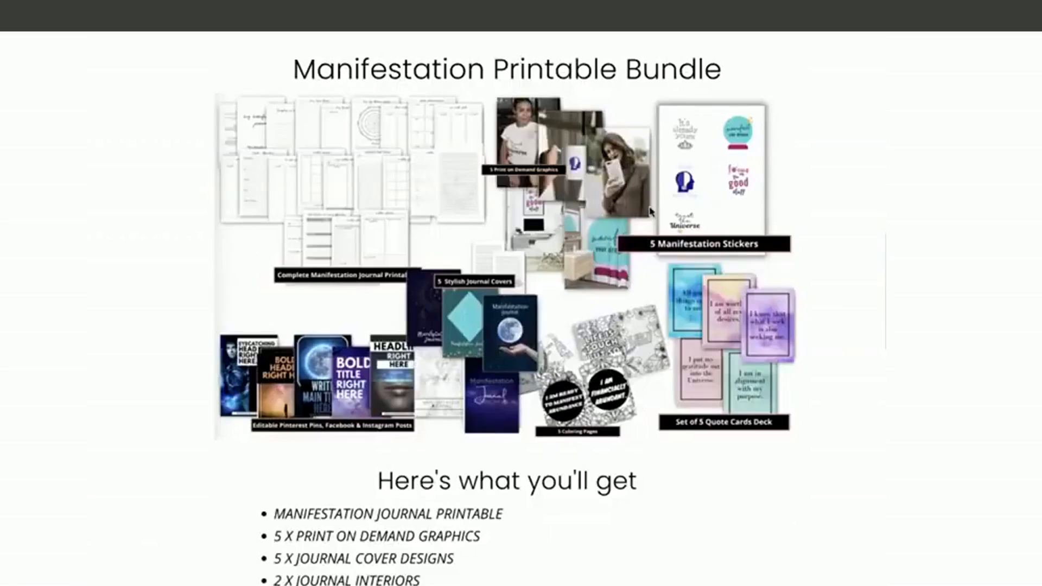
scroll(651, 212, down, 1)
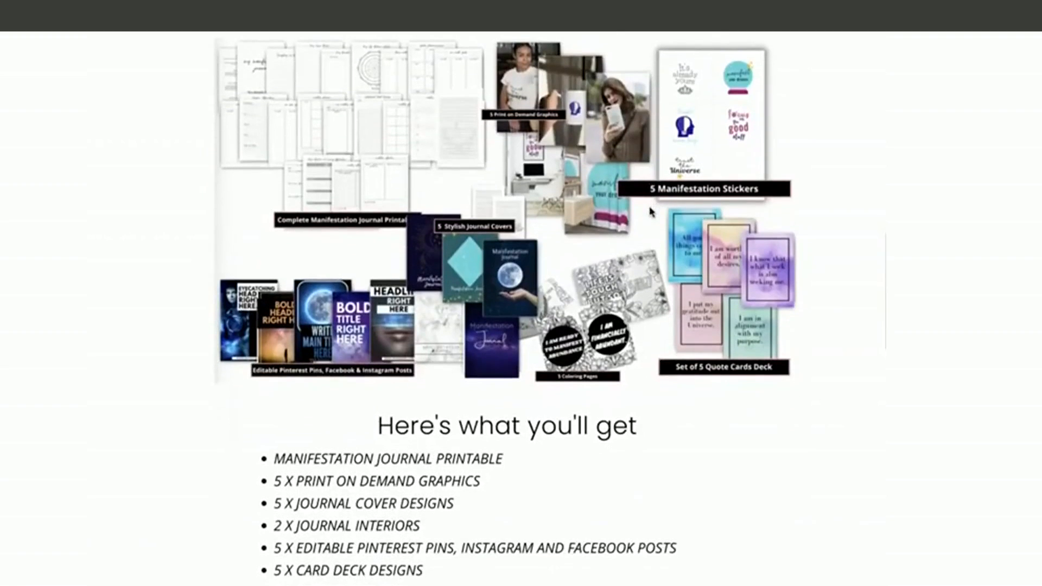
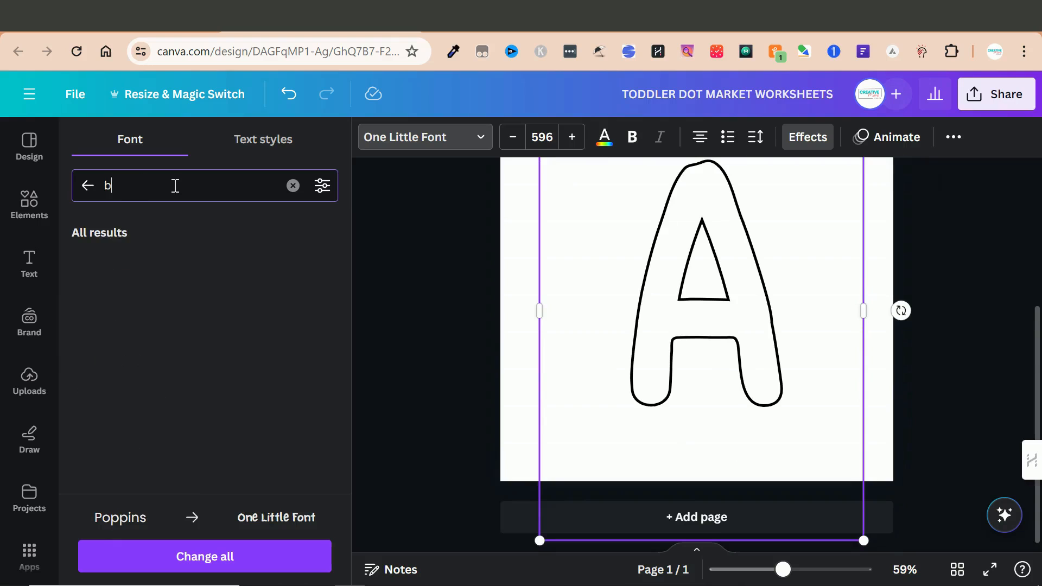
Search the fonts for "bold" and try Hussar Bold and Bernoru SemiCondensed on the big A.
scroll(188, 307, down, 1)
scroll(188, 306, down, 5)
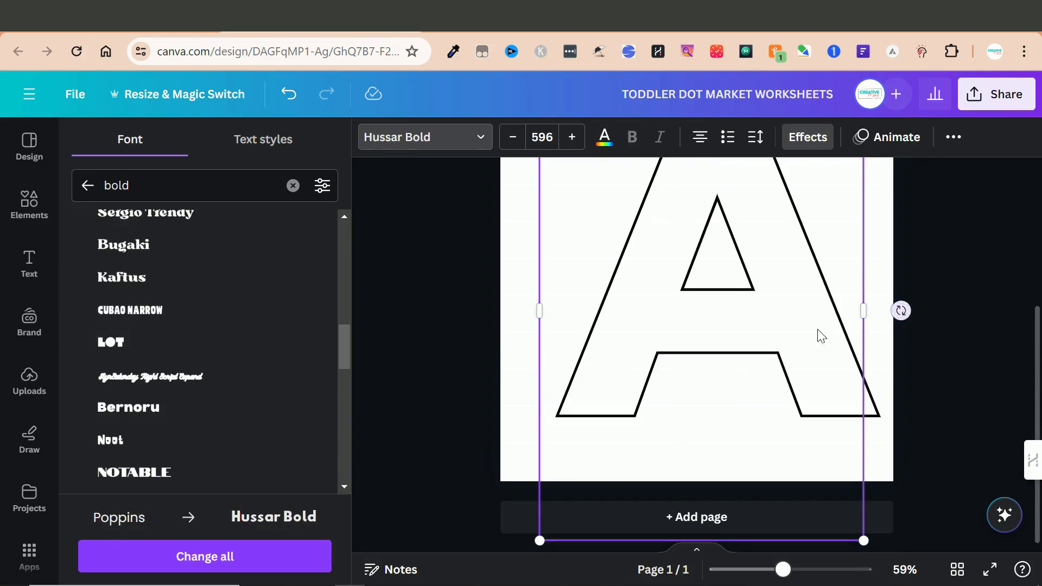
scroll(818, 335, up, 1)
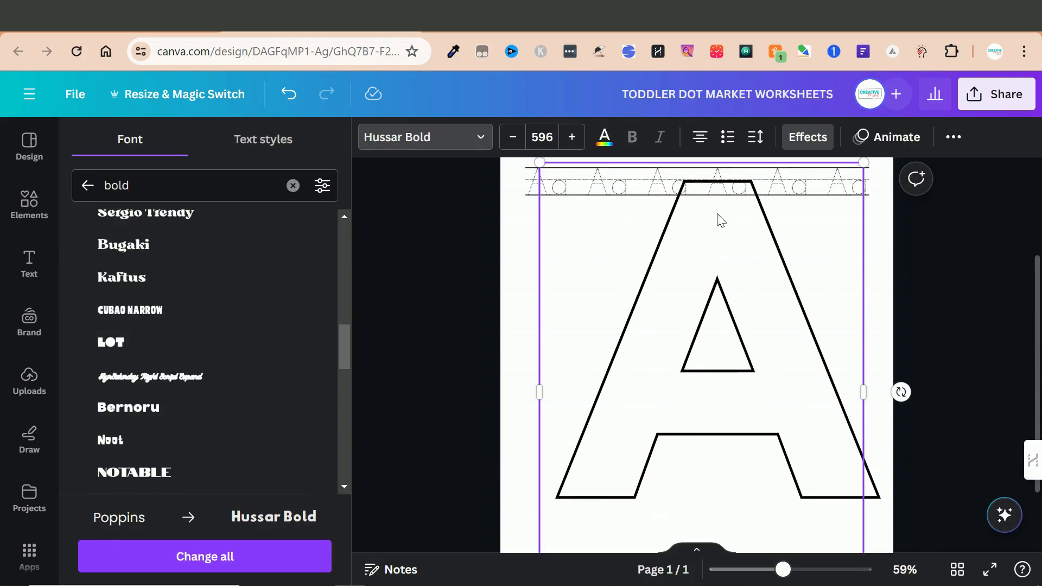
click(144, 346)
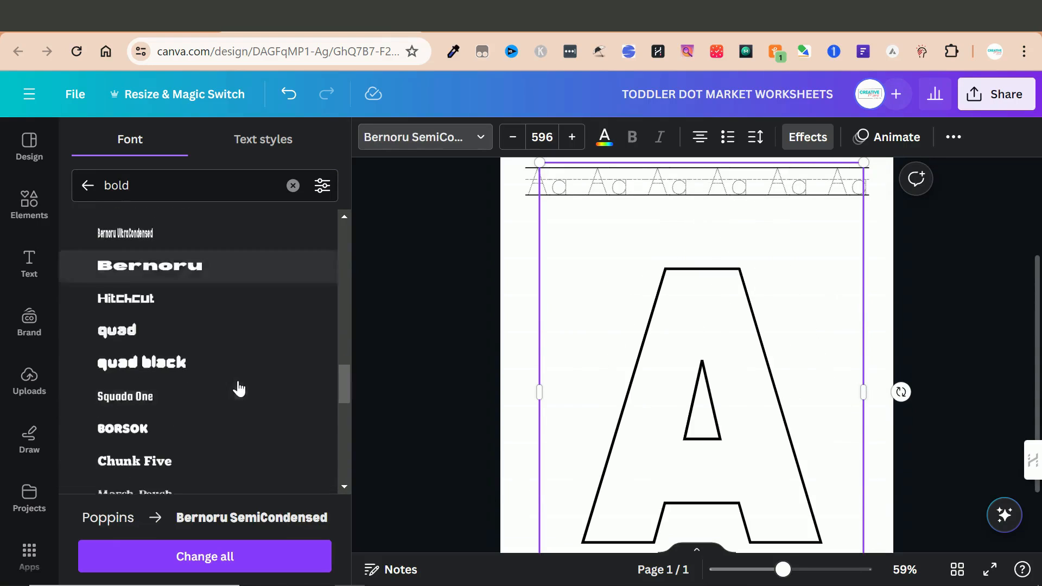
Search the fonts for "opun" and set the big A to bold Opun Mai.
scroll(239, 389, down, 2)
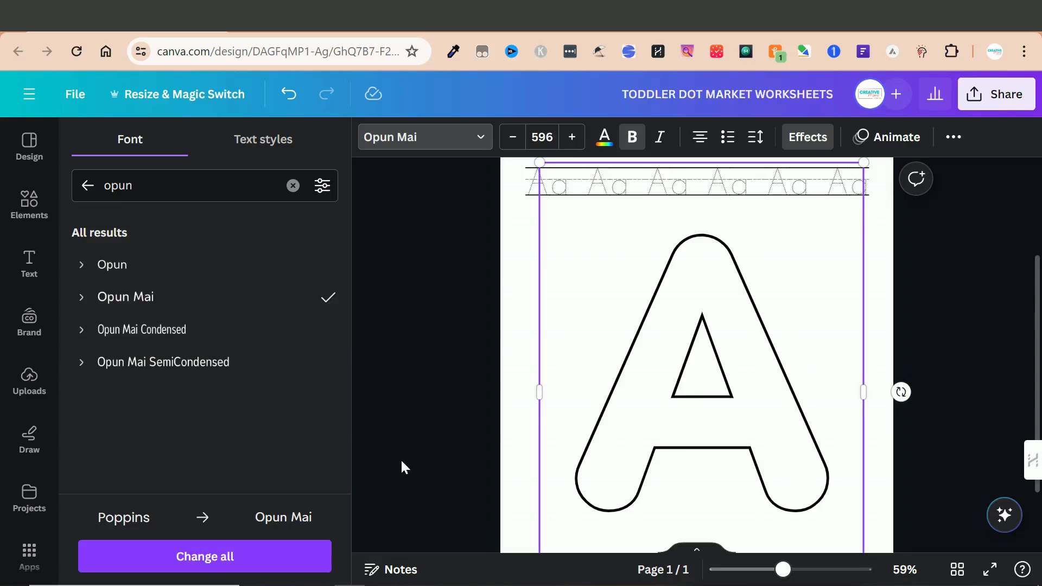
scroll(402, 466, down, 2)
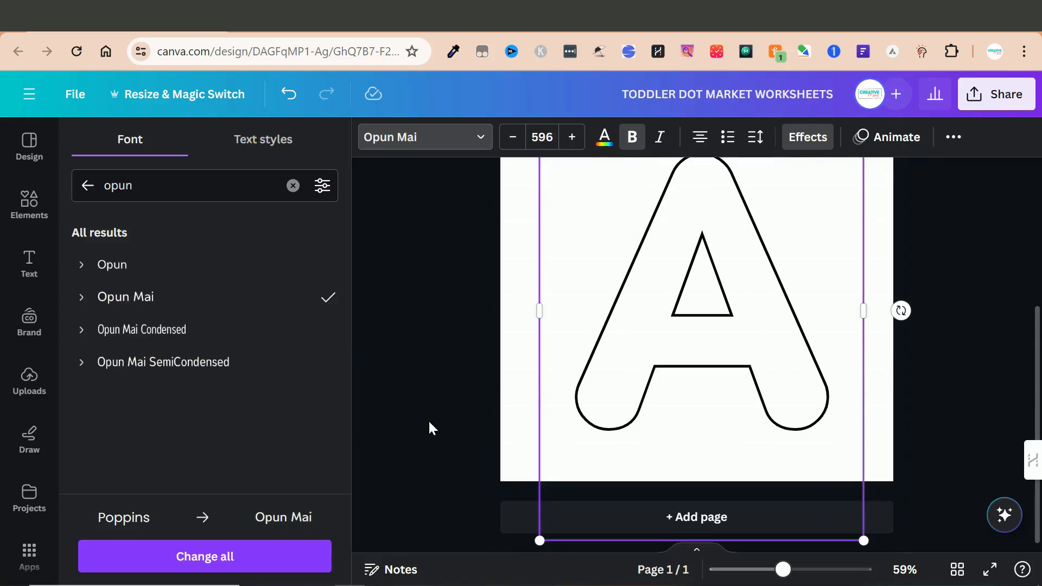
scroll(471, 369, up, 3)
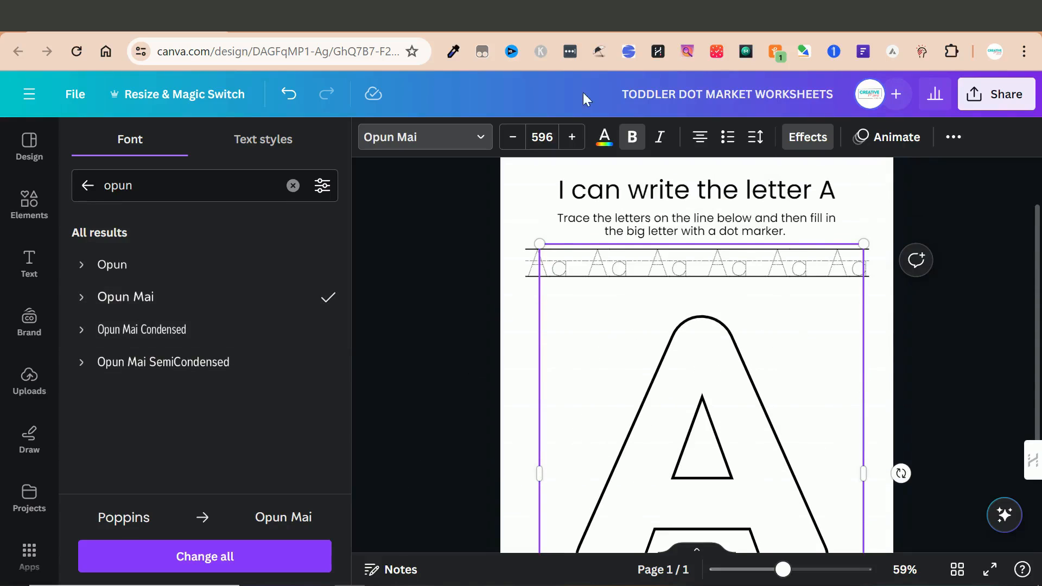
Compare the big A without and with bold, leaving bold on.
click(631, 138)
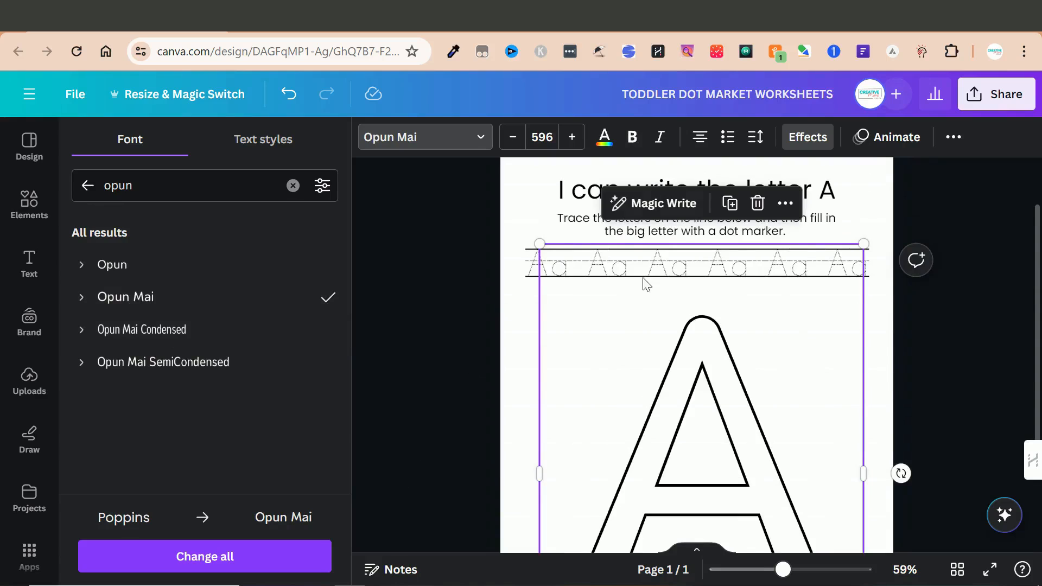
scroll(644, 326, down, 3)
click(630, 139)
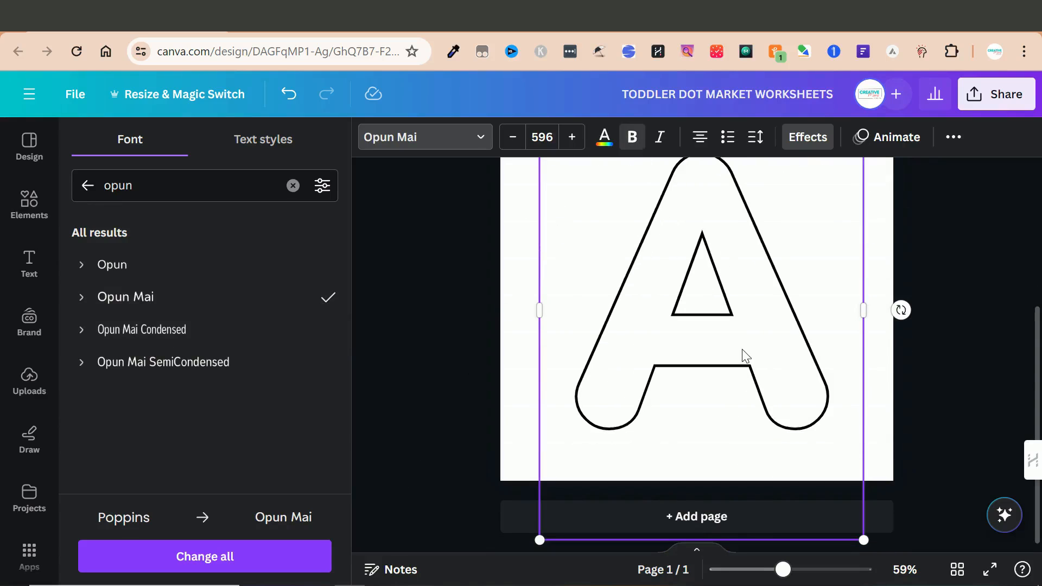
scroll(744, 353, up, 3)
scroll(586, 328, down, 3)
scroll(704, 178, up, 2)
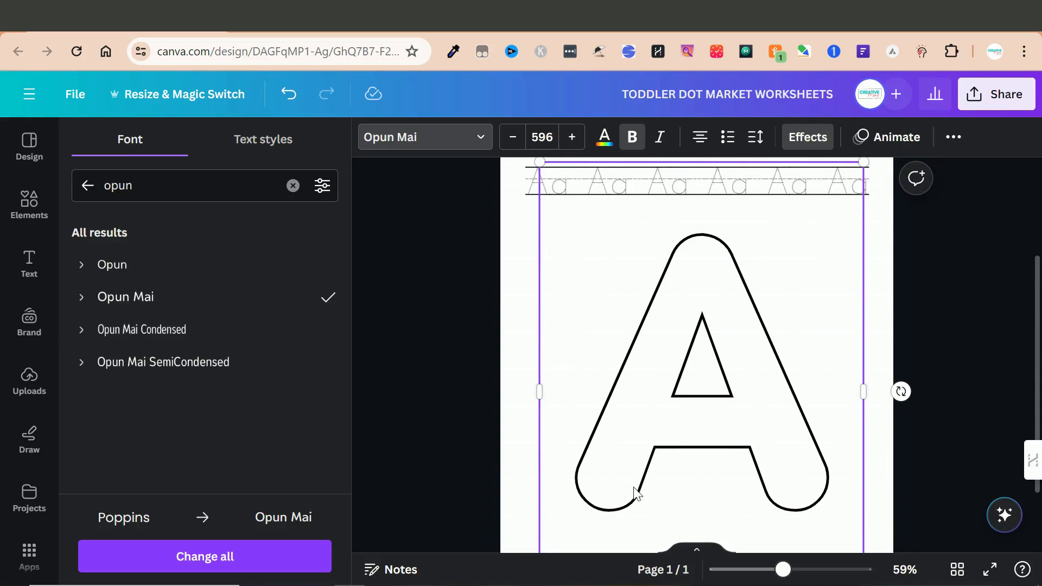
scroll(700, 320, down, 2)
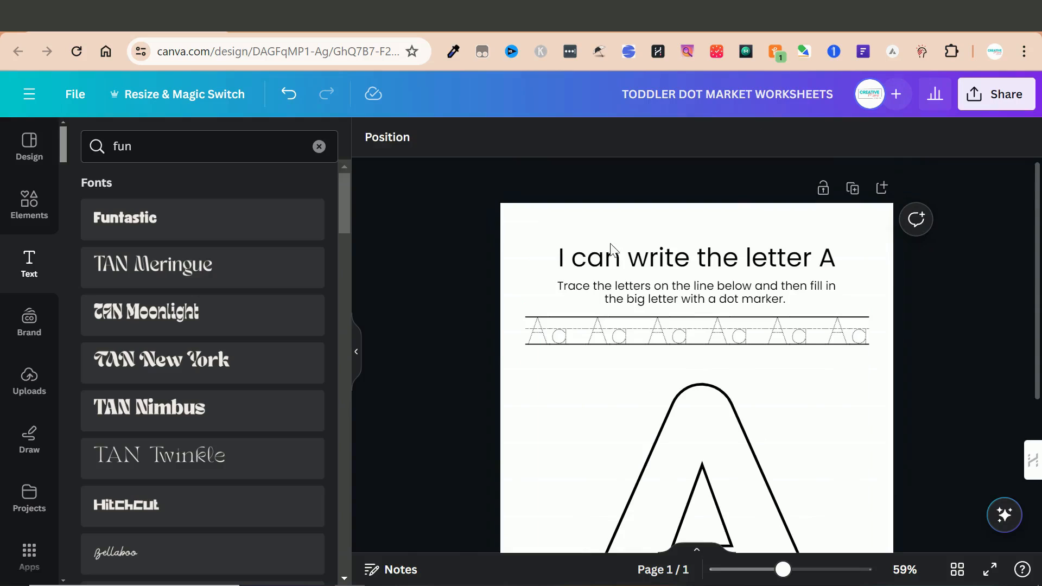
Set the heading's font to Opun Mai and replace Poppins with Opun Mai across the whole design.
click(612, 271)
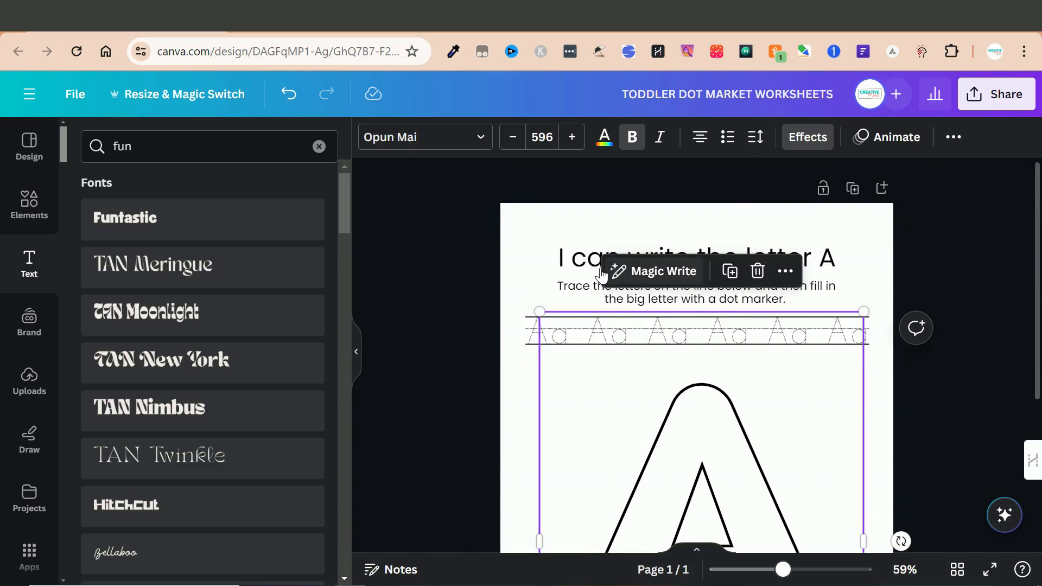
click(571, 265)
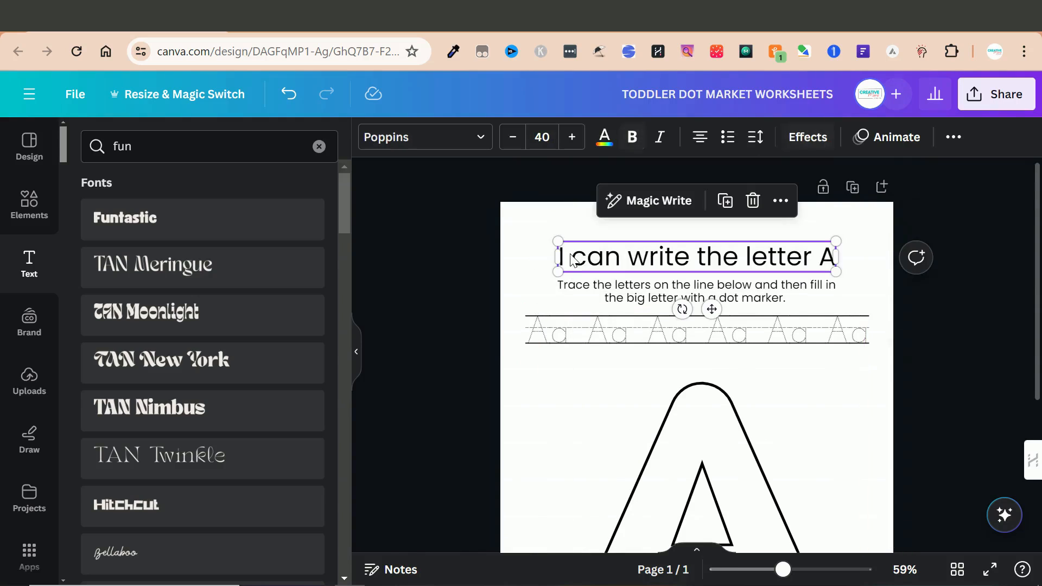
click(479, 140)
click(220, 304)
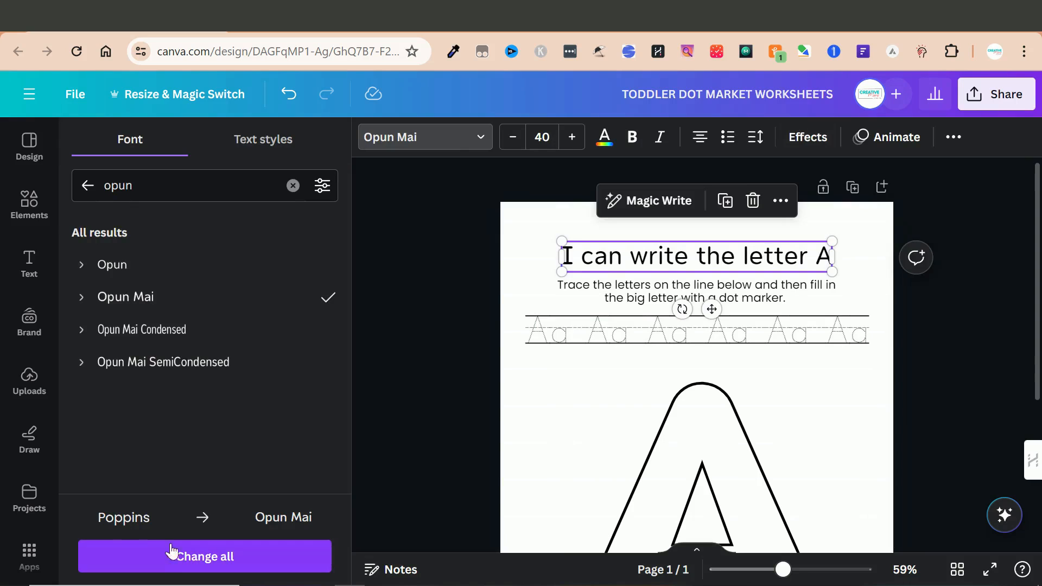
click(274, 556)
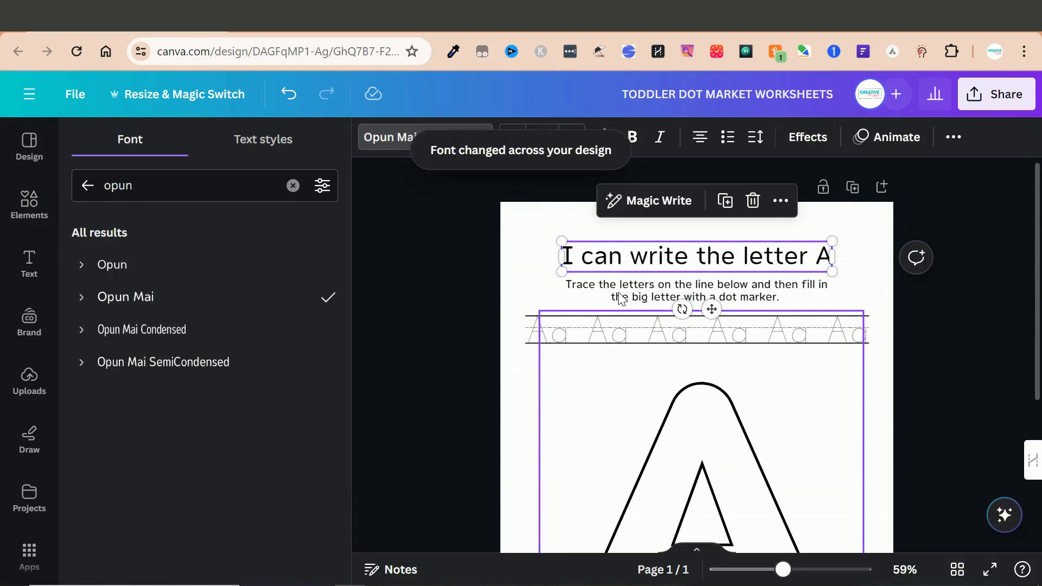
Review the whole worksheet's layout in grid view and return to the page for editing.
click(591, 312)
scroll(428, 356, down, 5)
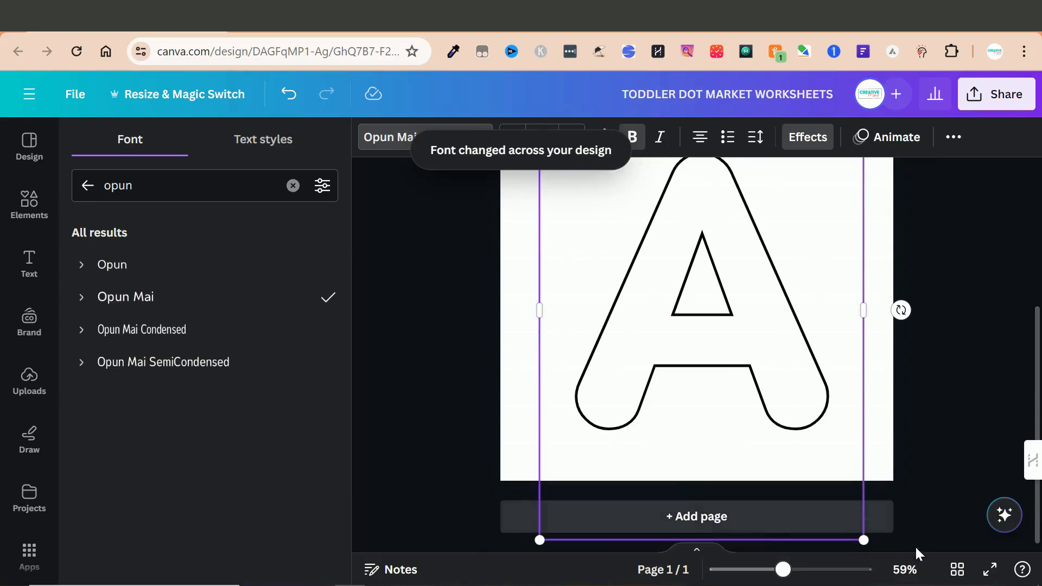
click(957, 569)
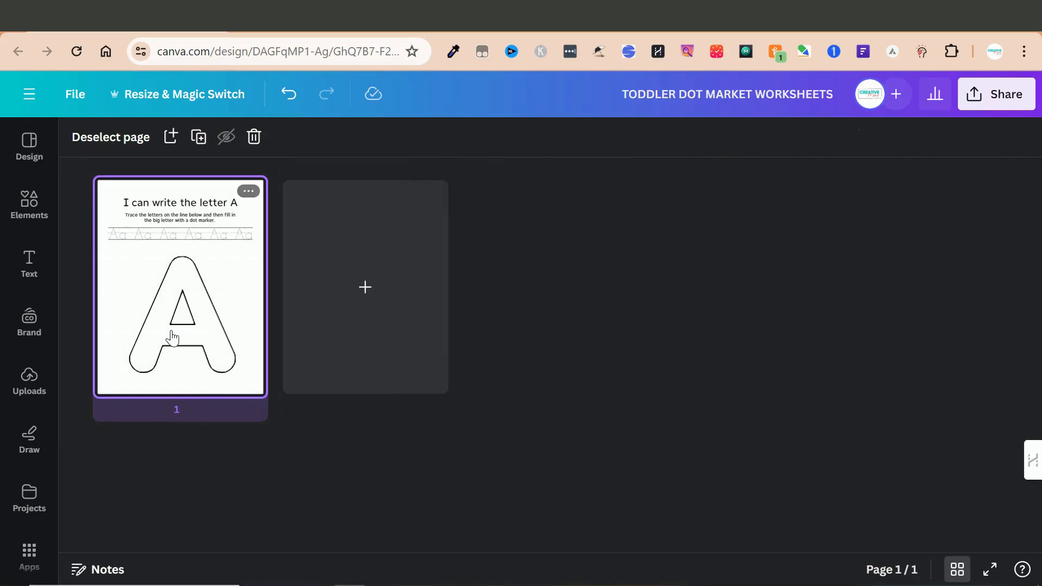
double_click(173, 338)
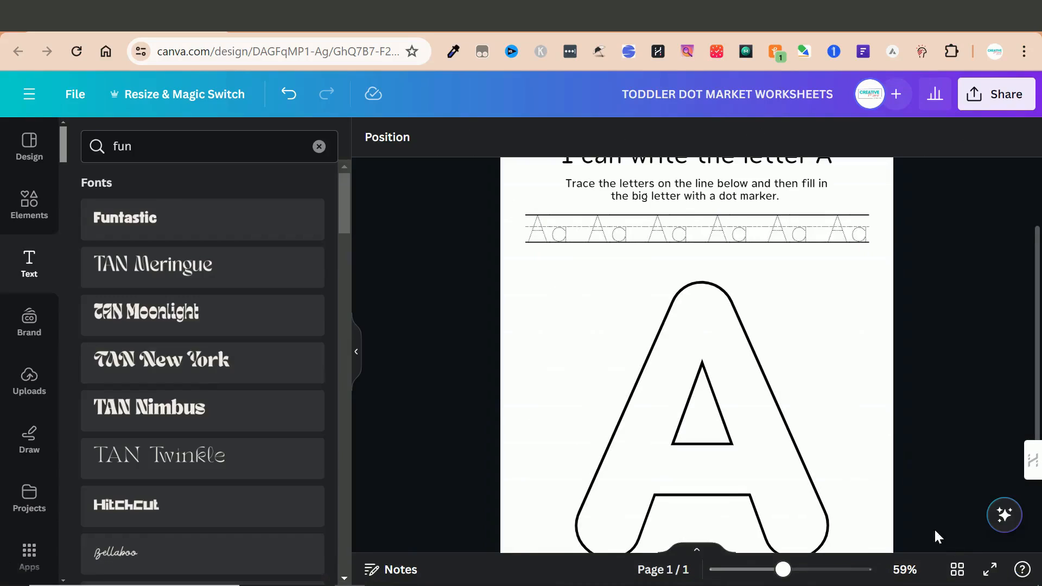
click(956, 569)
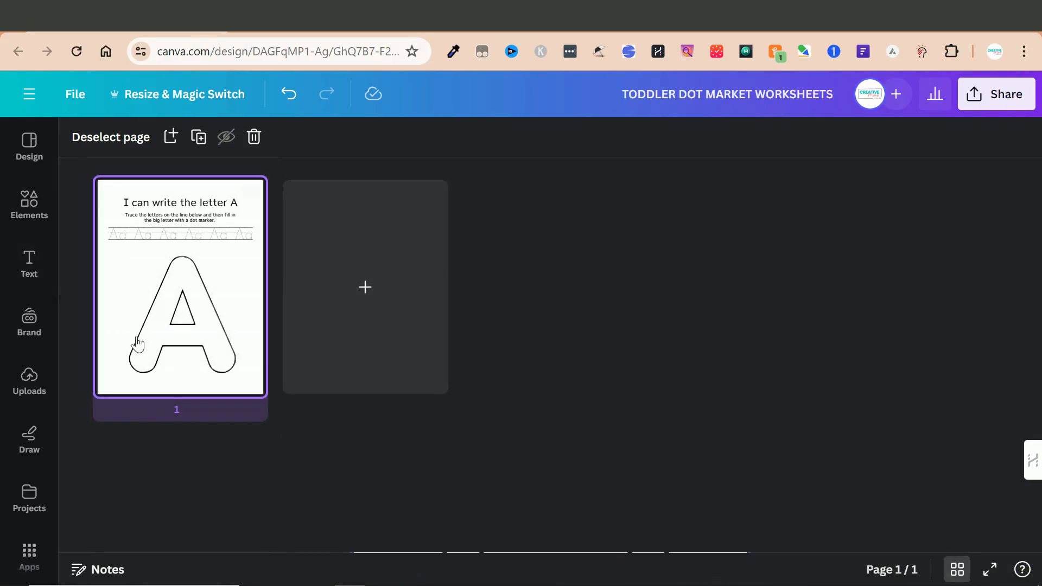
double_click(179, 355)
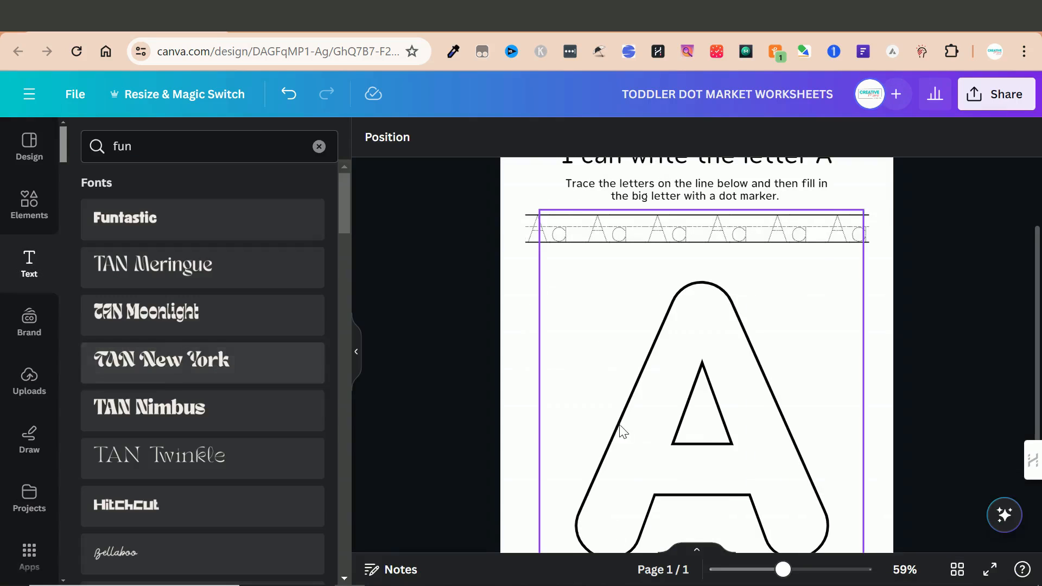
Enlarge the big A to font size 638, center it horizontally on the page and check the layout in grid view.
drag(860, 209, 886, 165)
scroll(597, 329, down, 3)
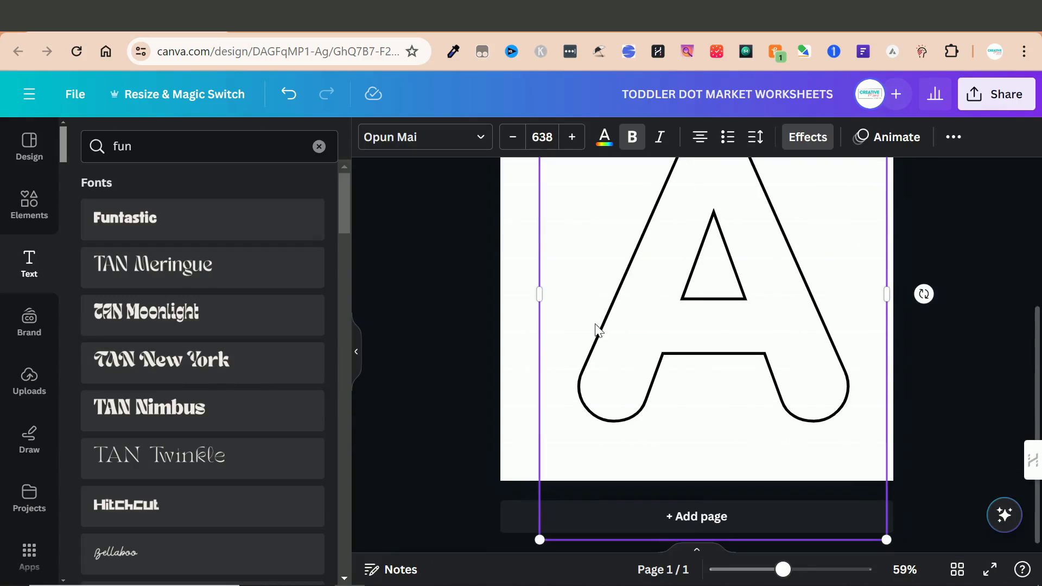
click(954, 139)
click(832, 177)
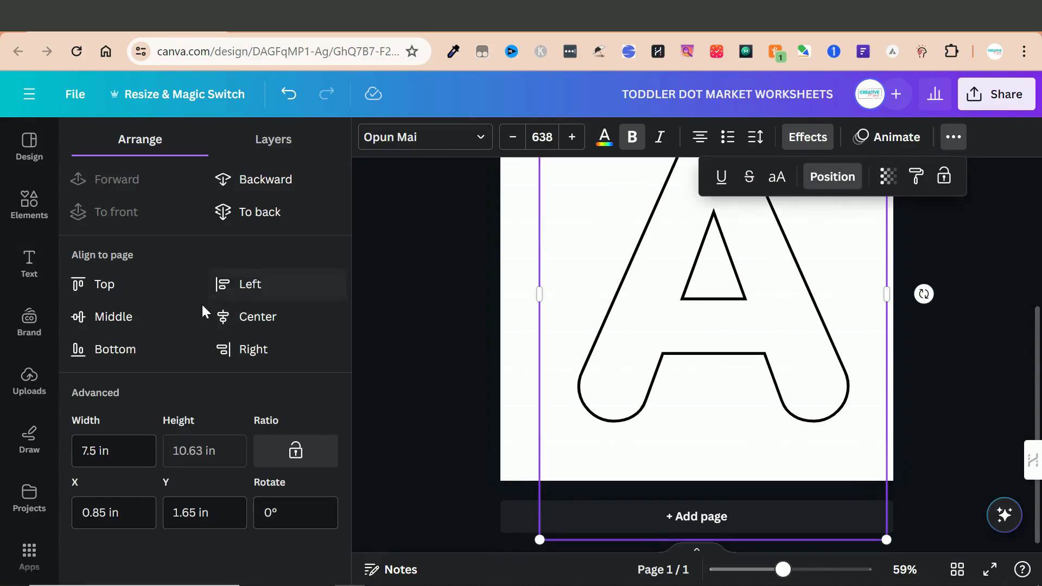
click(237, 315)
click(957, 574)
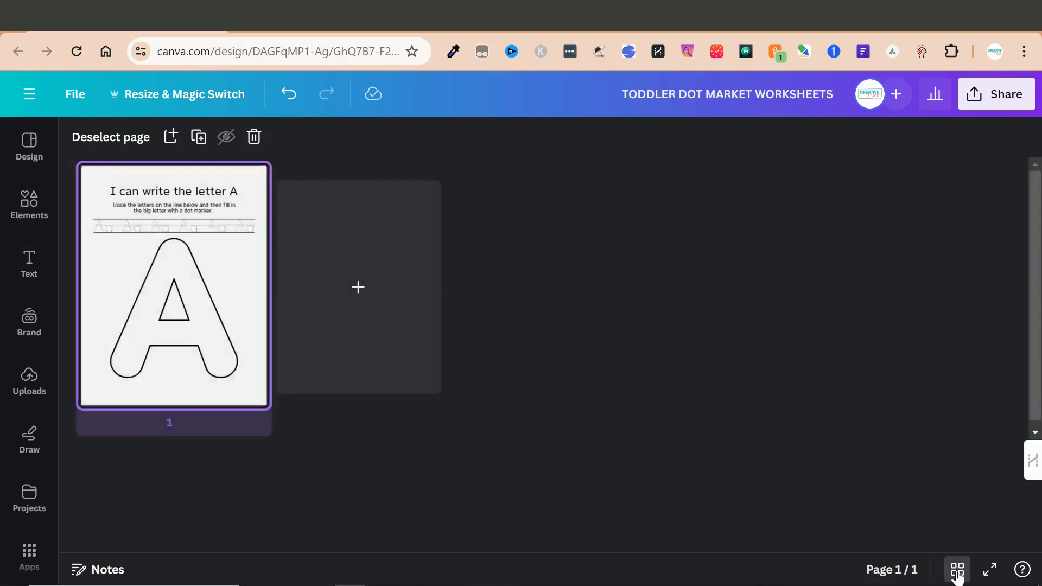
double_click(175, 339)
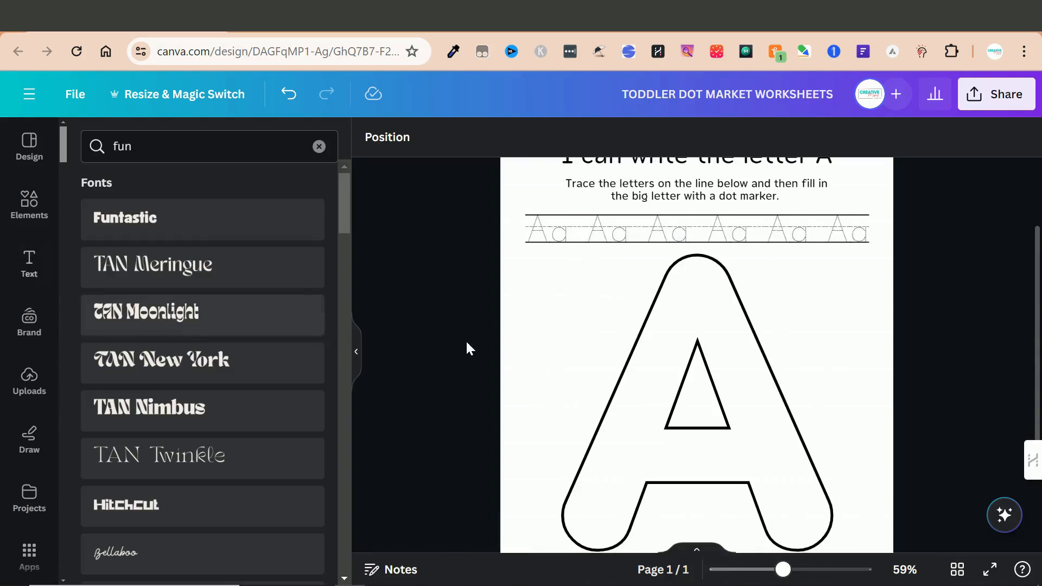
Lock the big hollow letter A in place on the worksheet.
scroll(716, 324, down, 3)
scroll(657, 262, up, 1)
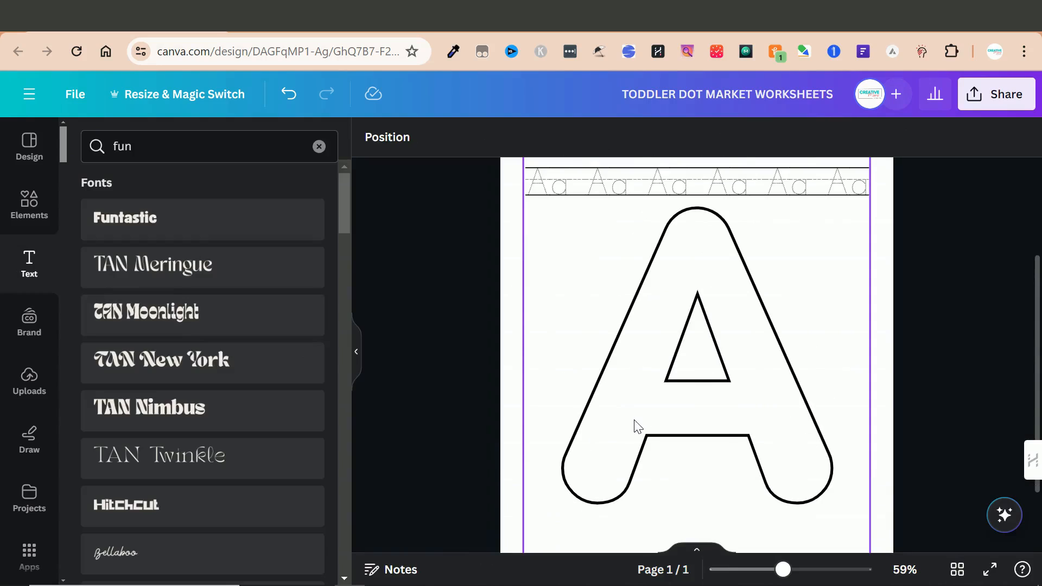
scroll(645, 423, down, 1)
scroll(649, 379, up, 3)
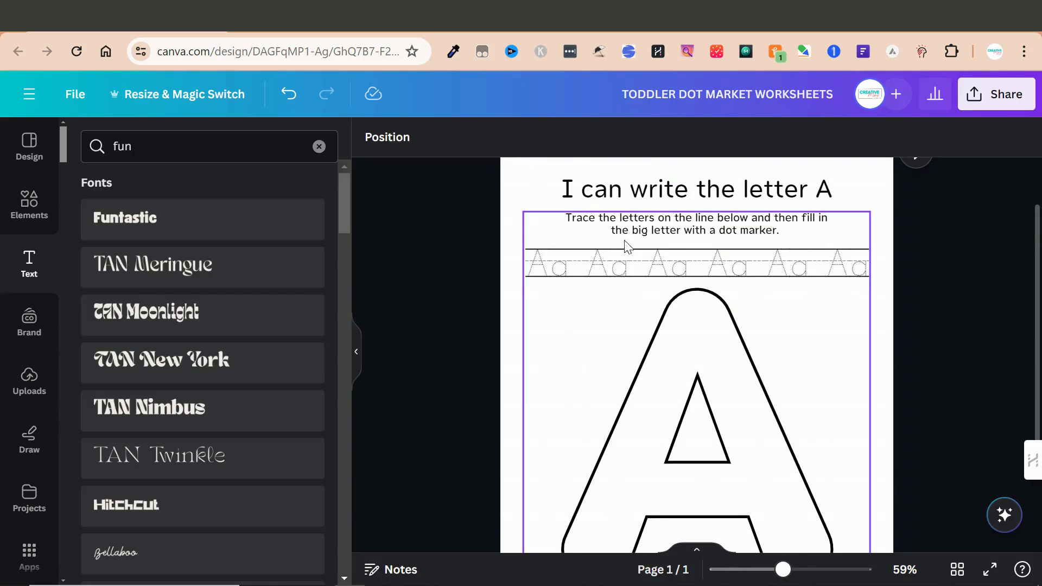
scroll(624, 241, down, 2)
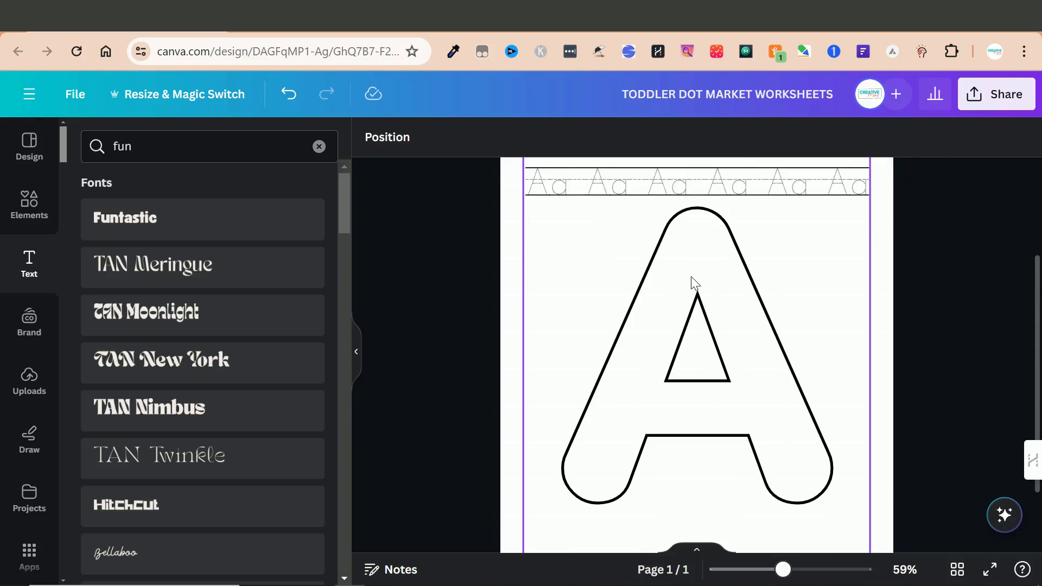
click(689, 299)
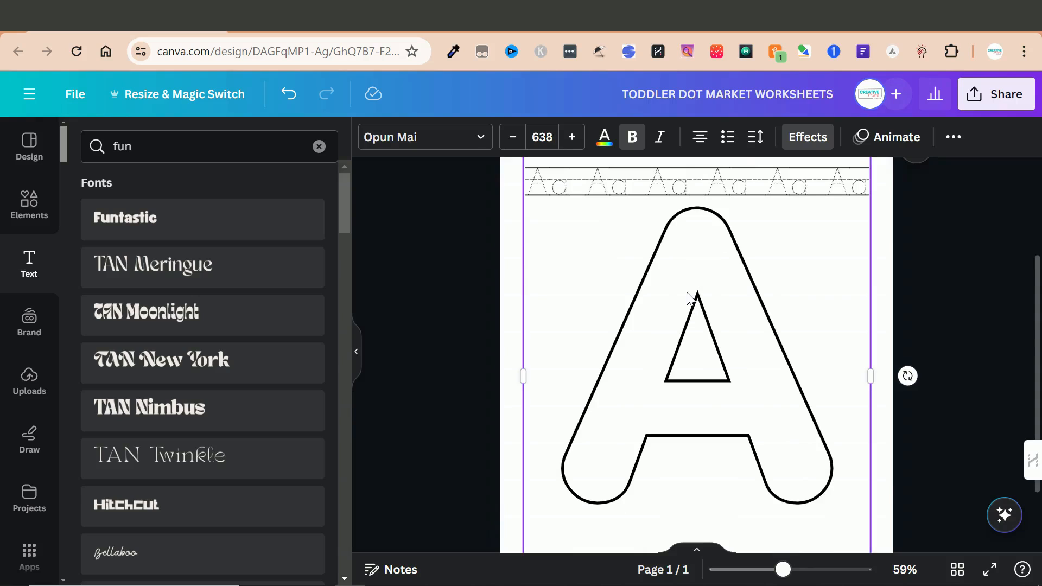
click(953, 138)
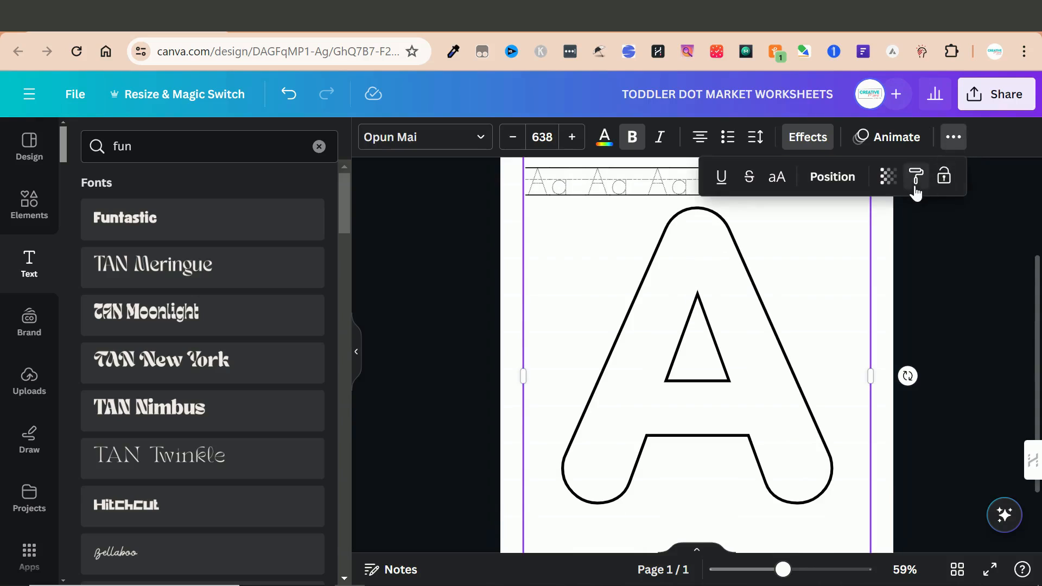
click(945, 179)
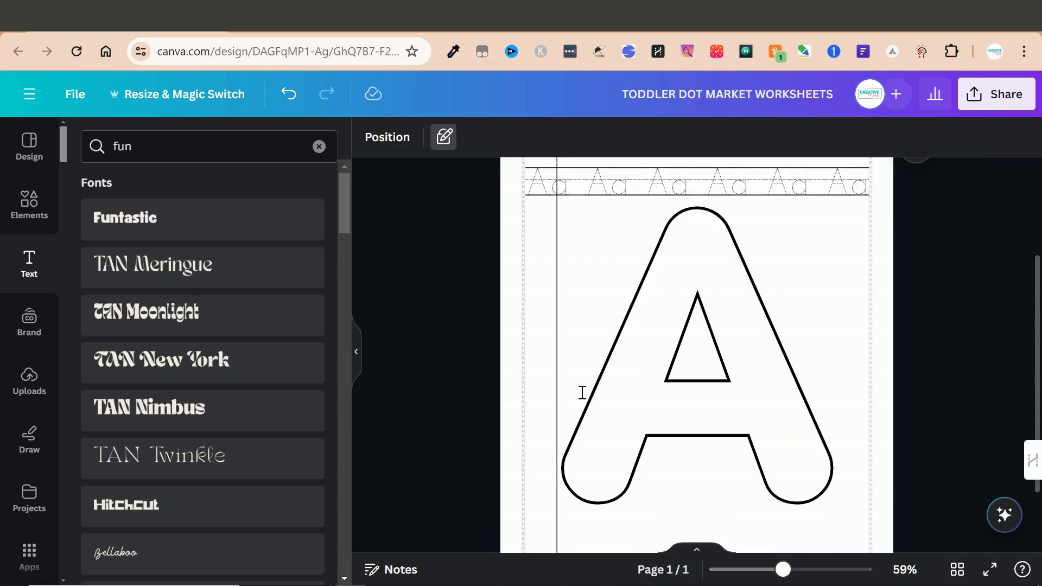
double_click(640, 383)
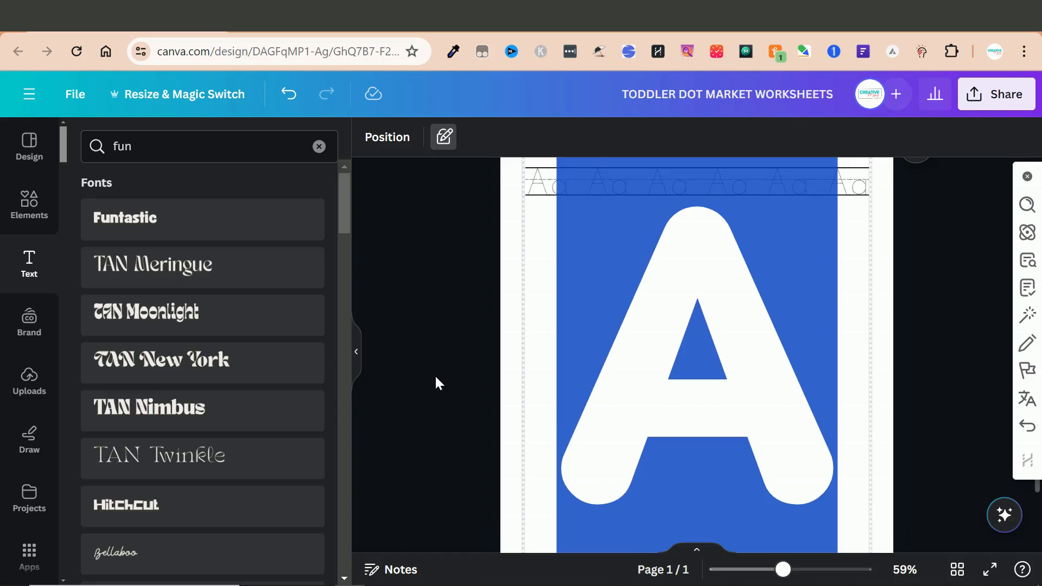
Find the circle shape among the elements and add it over the big A.
click(48, 191)
click(139, 144)
text(c)
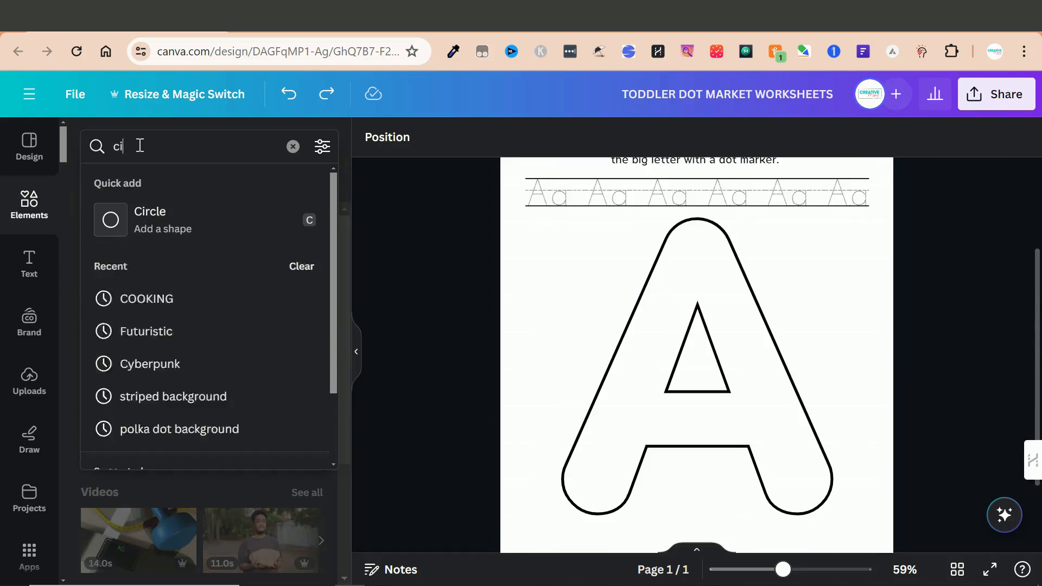
click(214, 214)
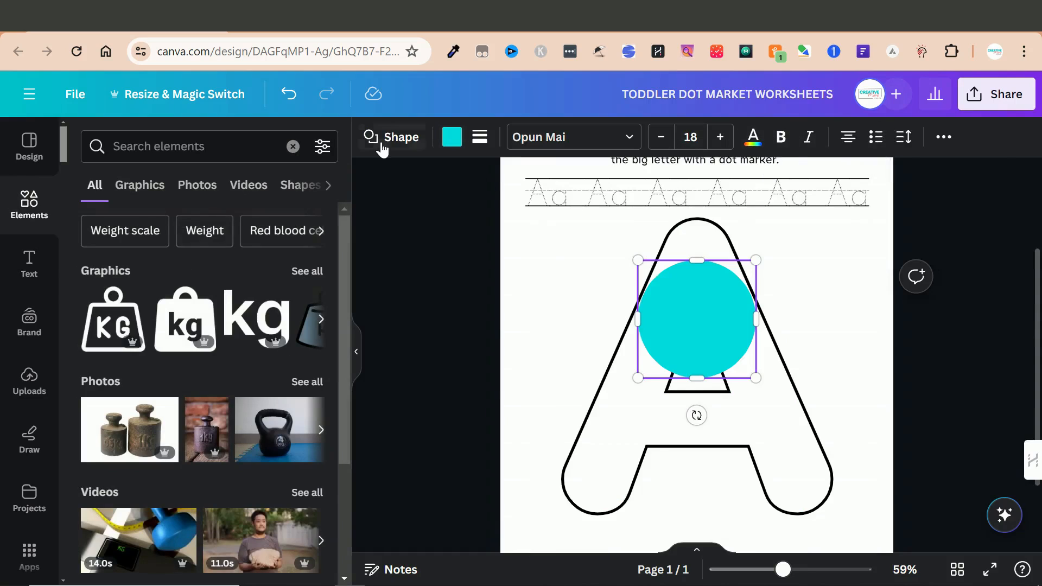
Give the circle a solid border with a border weight of 2.
click(477, 139)
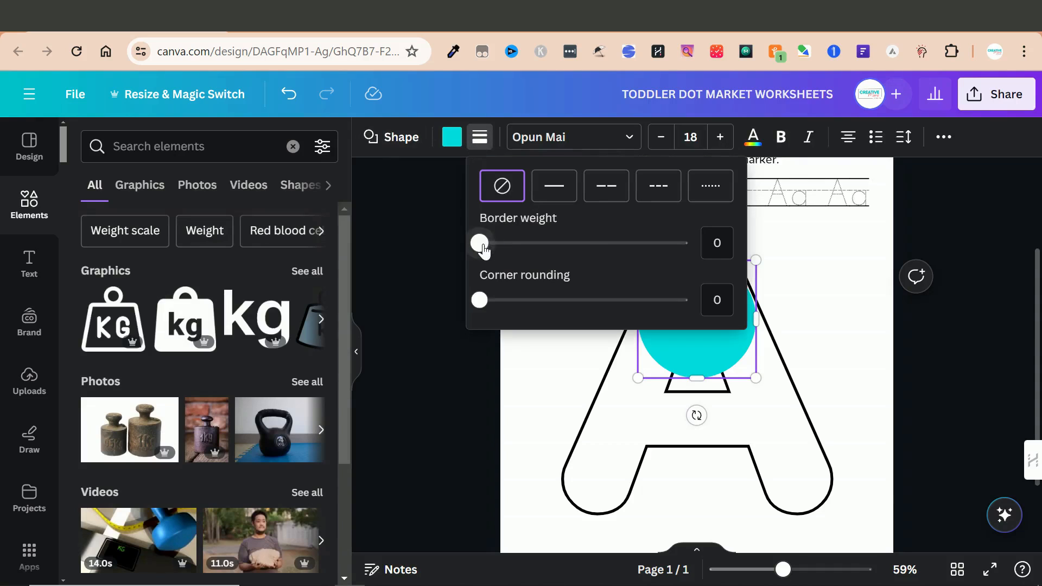
click(544, 204)
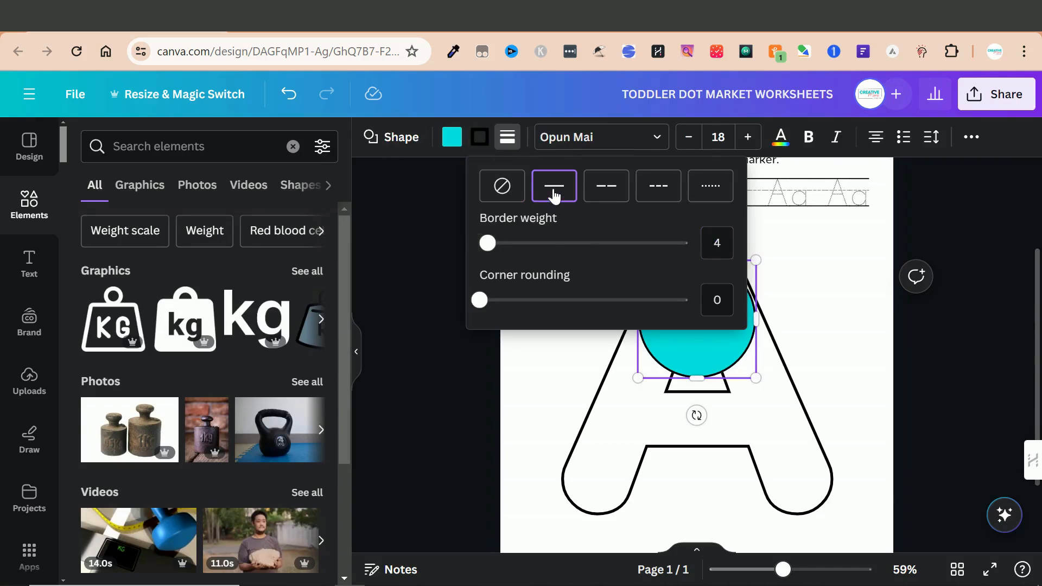
drag(484, 242, 485, 246)
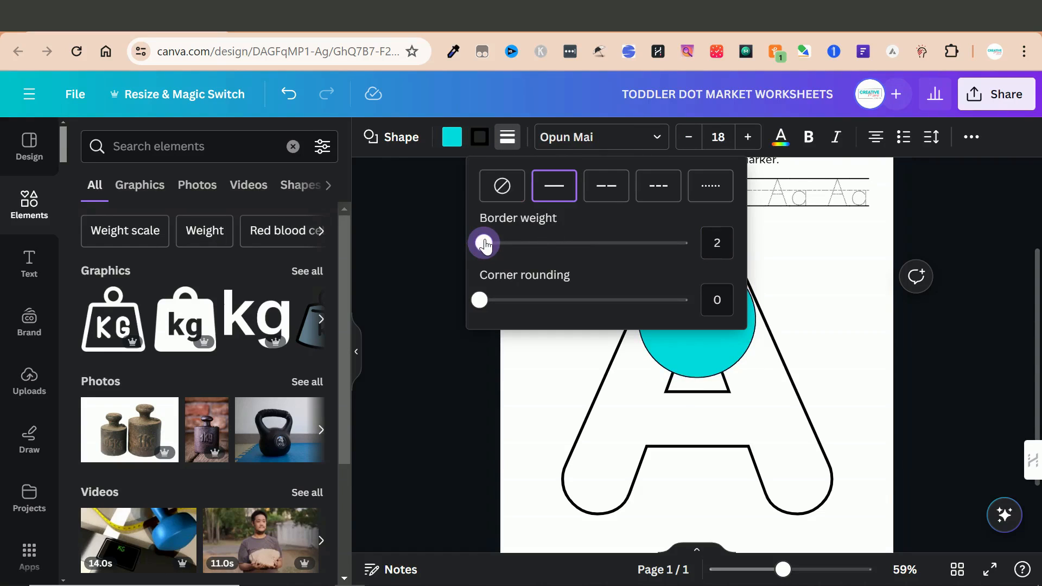
click(702, 336)
click(841, 349)
click(714, 328)
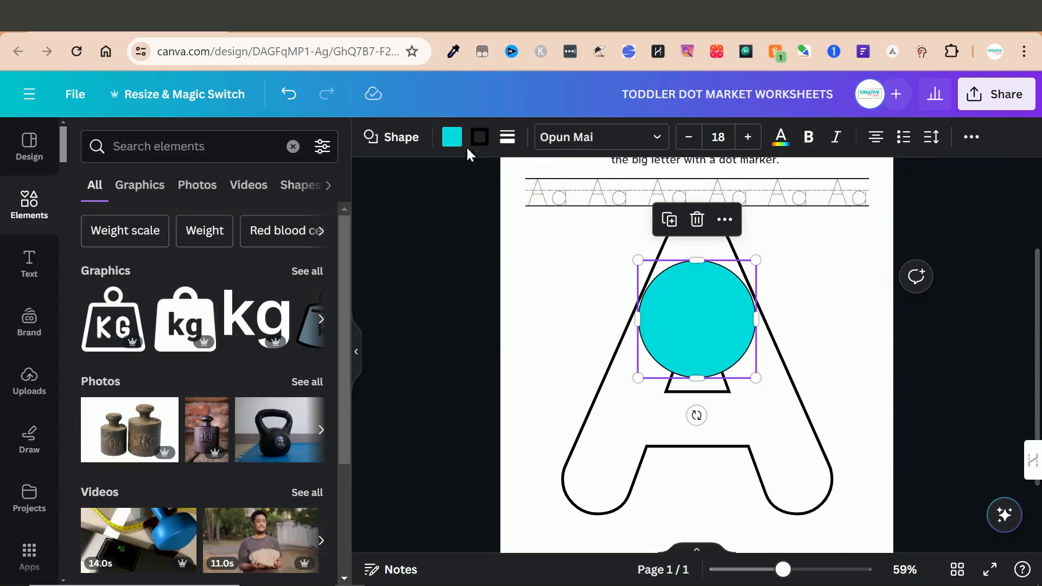
click(479, 137)
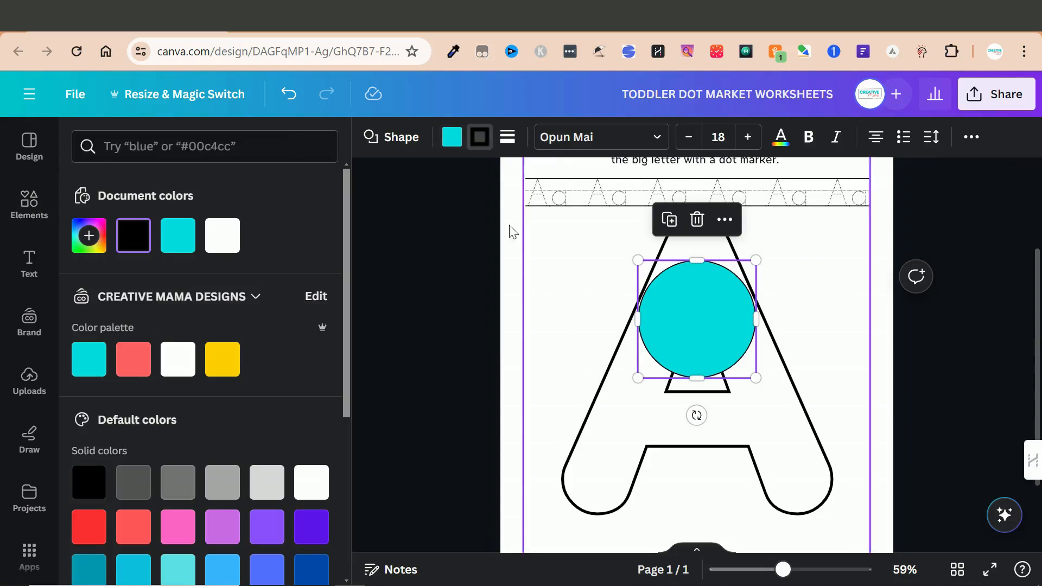
click(508, 137)
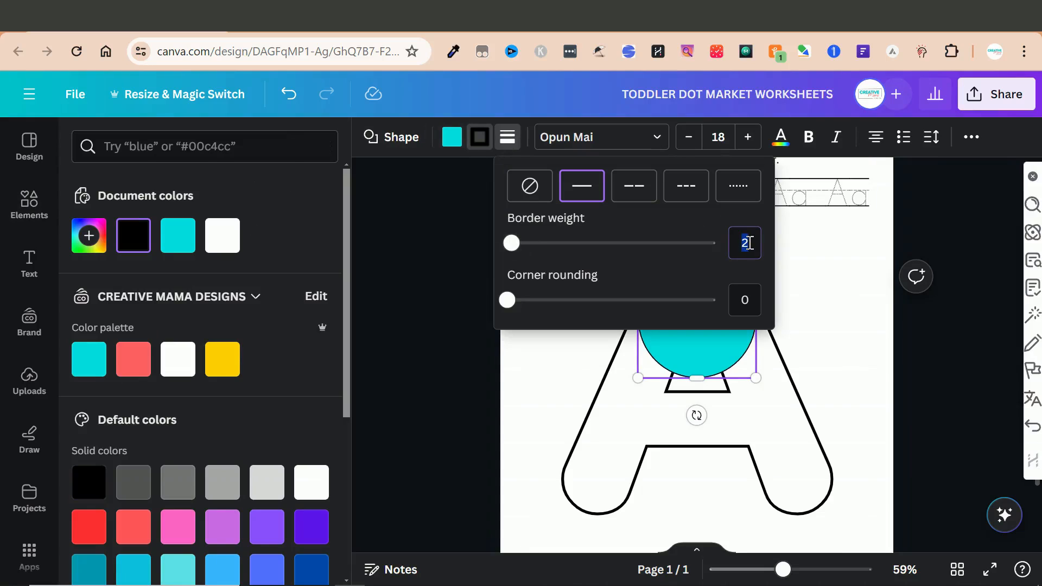
click(824, 267)
Remove the circle's fill color and shrink it to about 1.4 by 1.4 in.
click(696, 320)
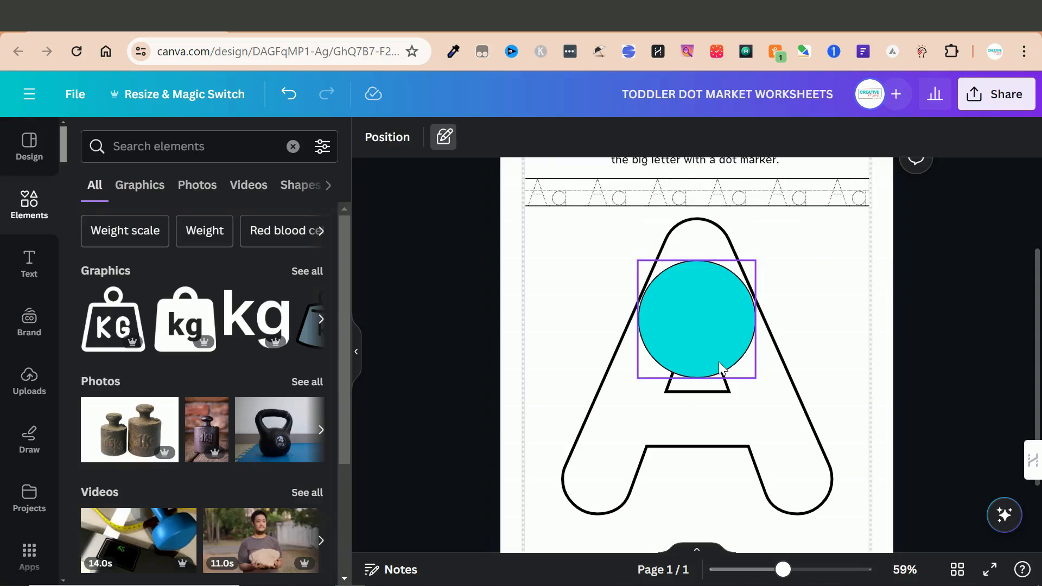
drag(755, 260, 710, 292)
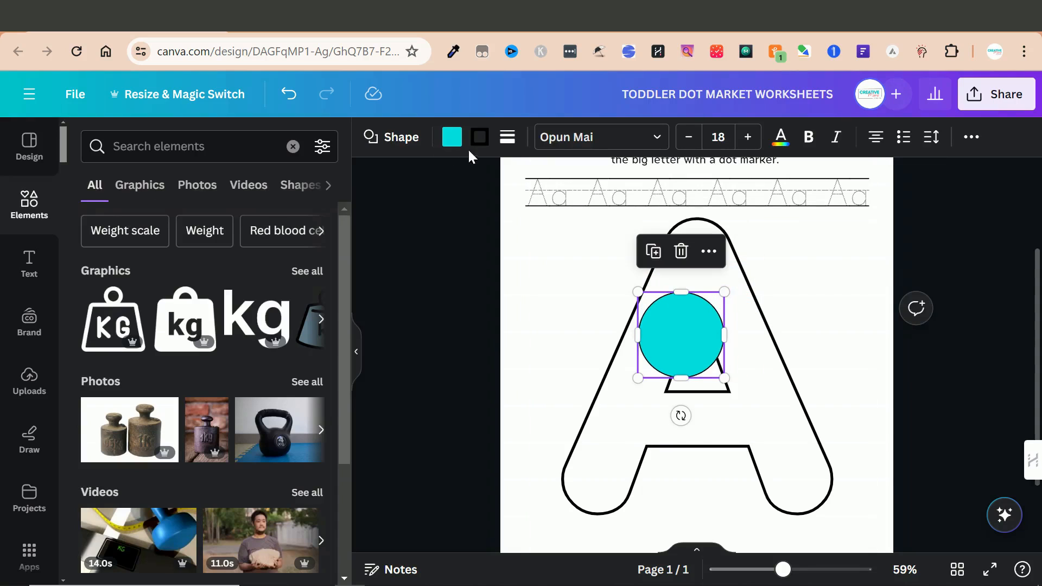
click(452, 137)
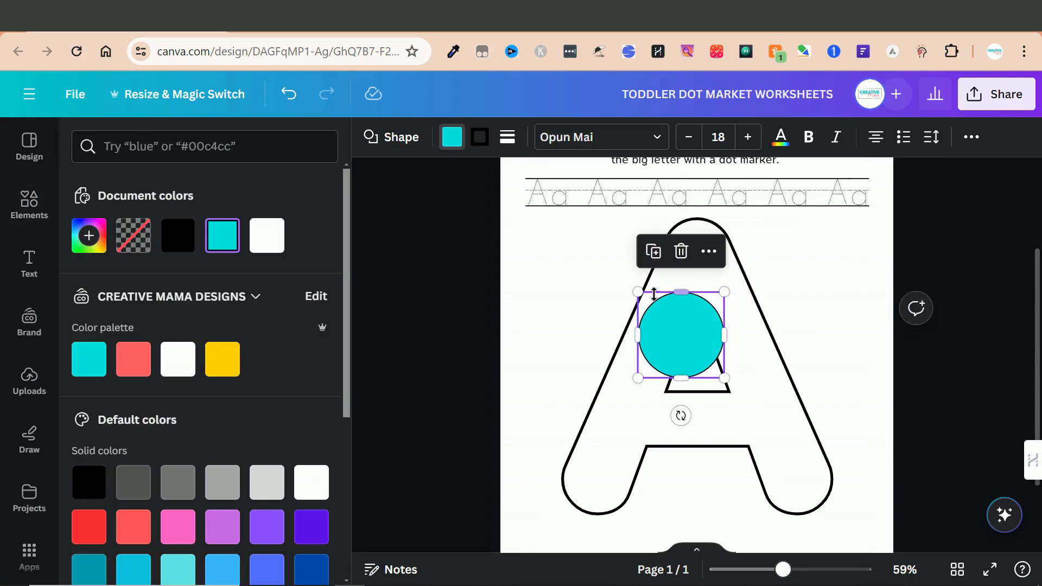
click(129, 246)
drag(724, 292, 700, 313)
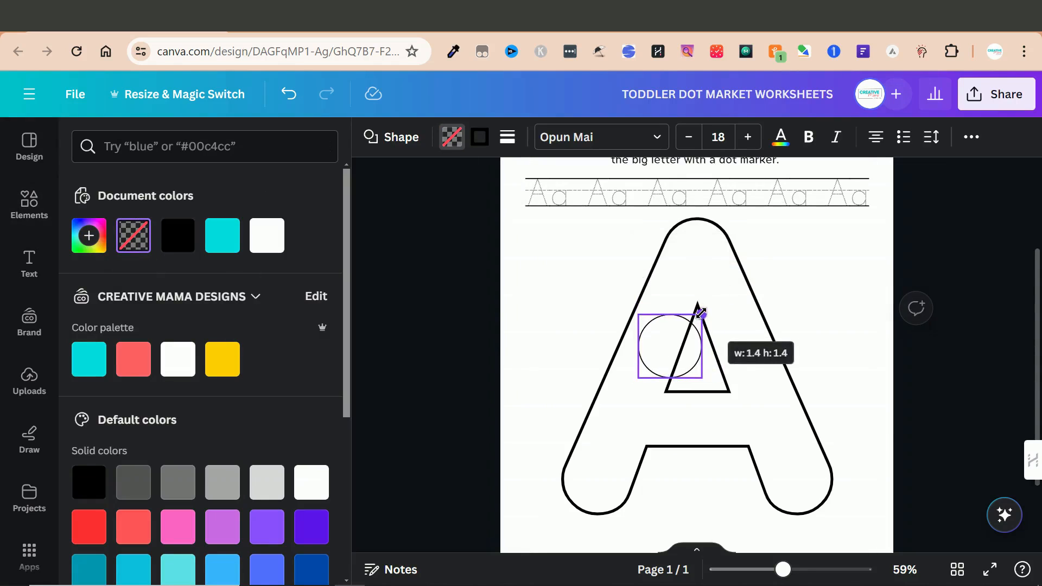
Try thicker borders on the unfilled circle and set its border weight to 4.
click(507, 137)
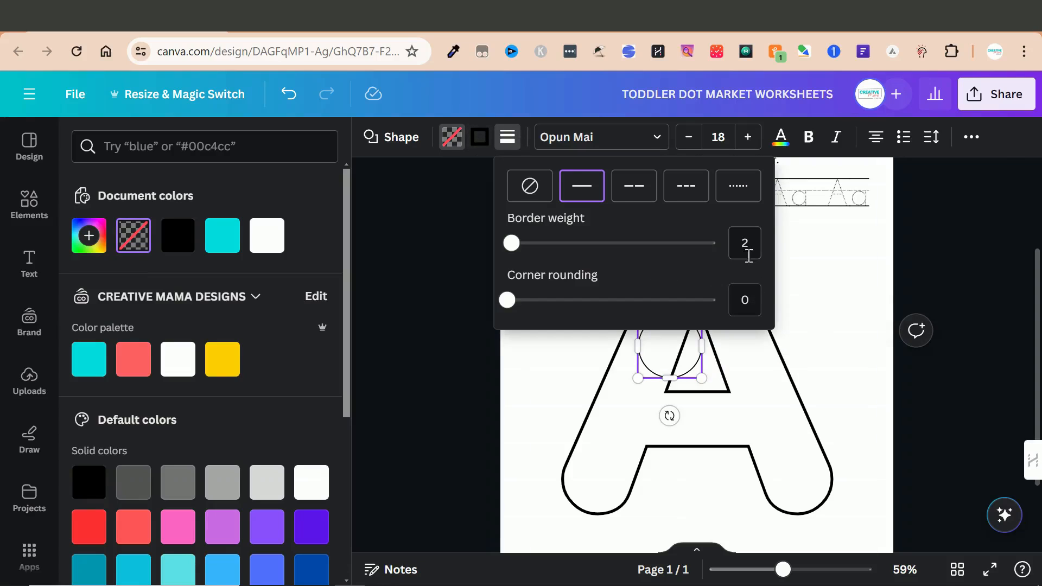
click(748, 252)
text(4)
click(737, 242)
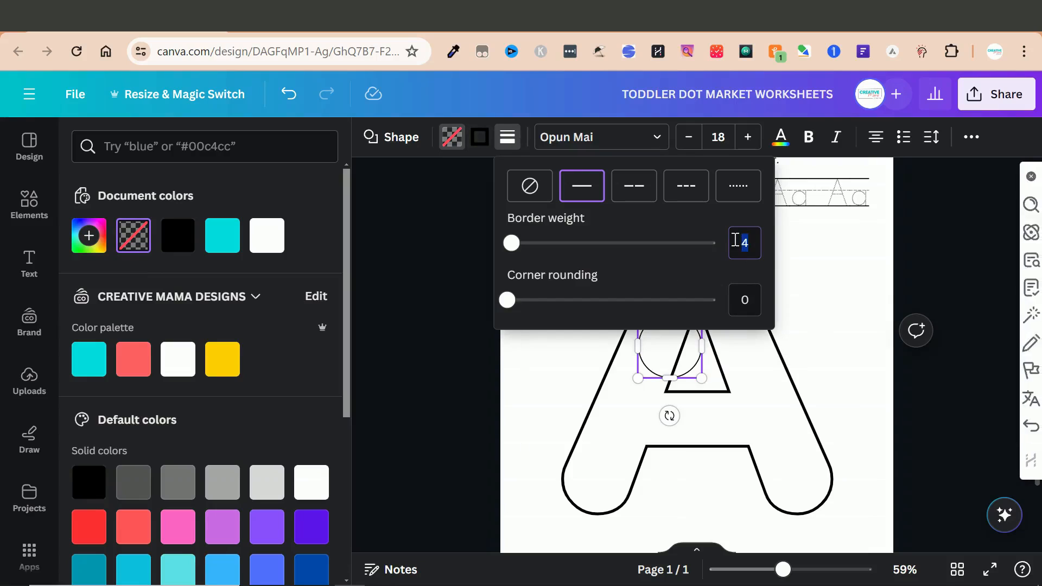
text(6)
click(830, 386)
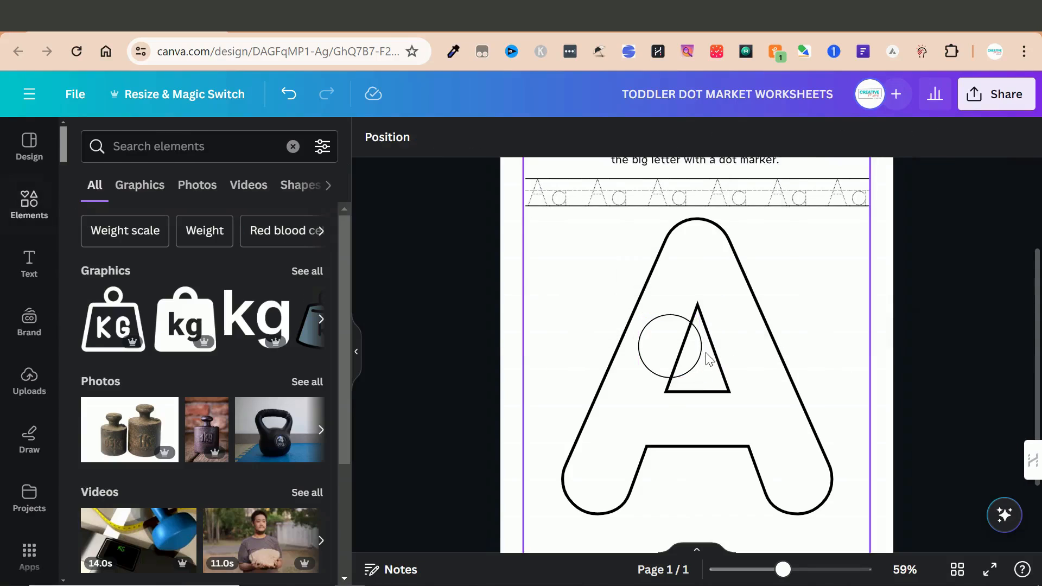
click(670, 356)
click(505, 142)
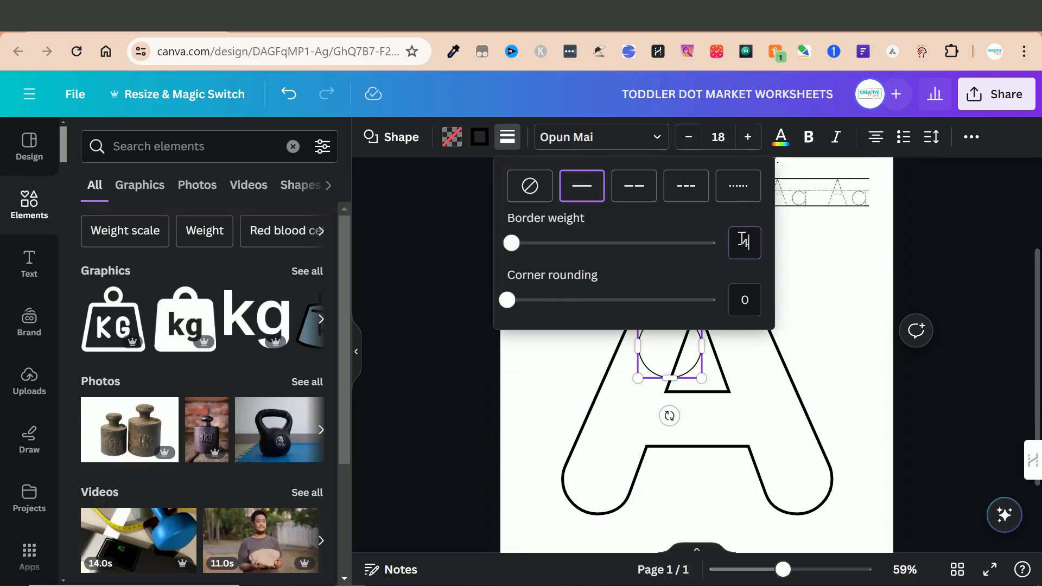
text(4)
click(755, 351)
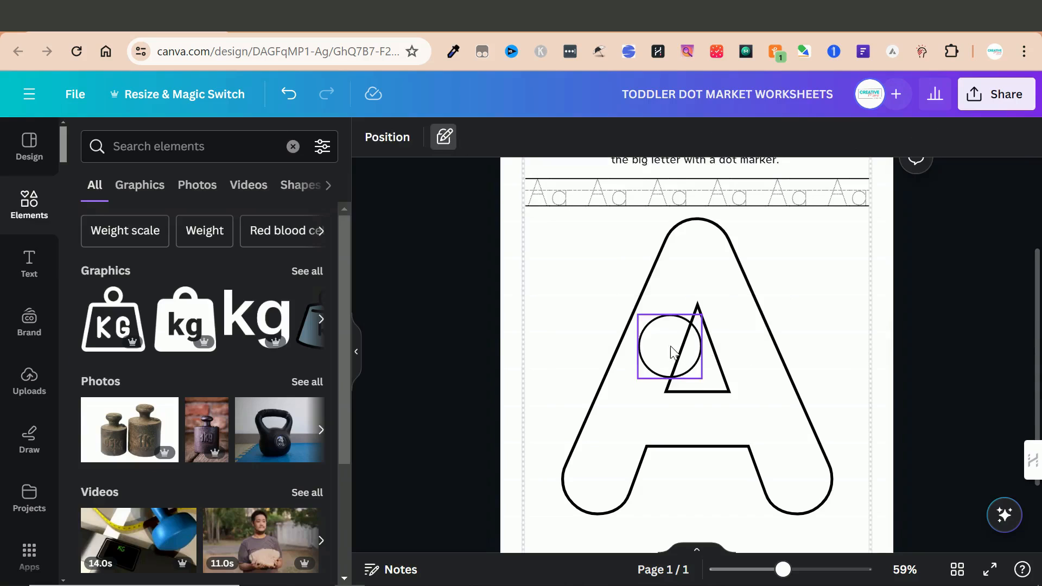
Shrink the circle to fit inside the A's stroke and place it at the upper end of the right leg.
drag(672, 348, 697, 261)
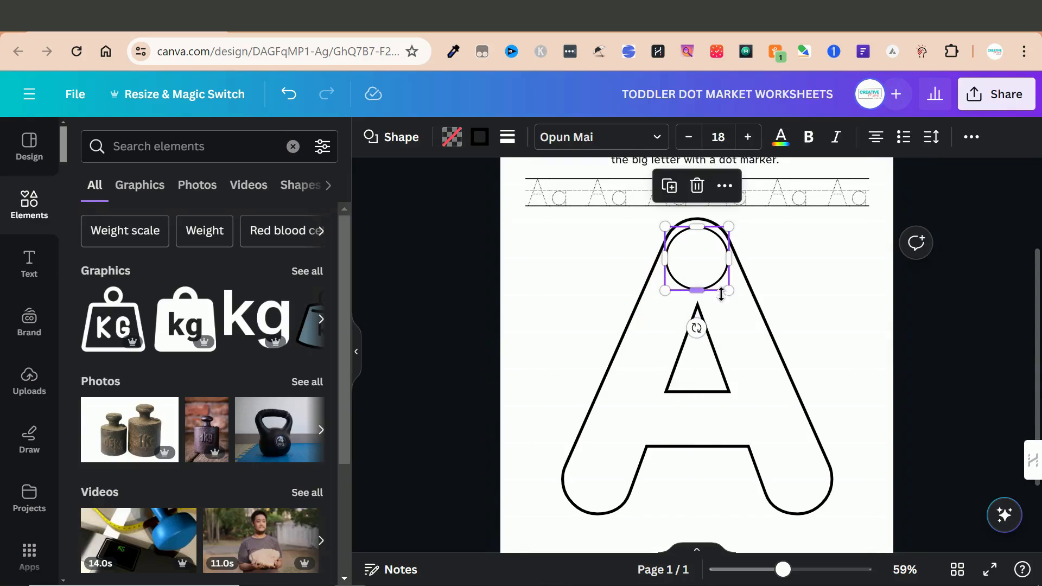
mouse_move(730, 291)
mouse_down()
mouse_move(705, 272)
mouse_move(751, 368)
mouse_move(726, 286)
mouse_up()
drag(752, 319, 728, 298)
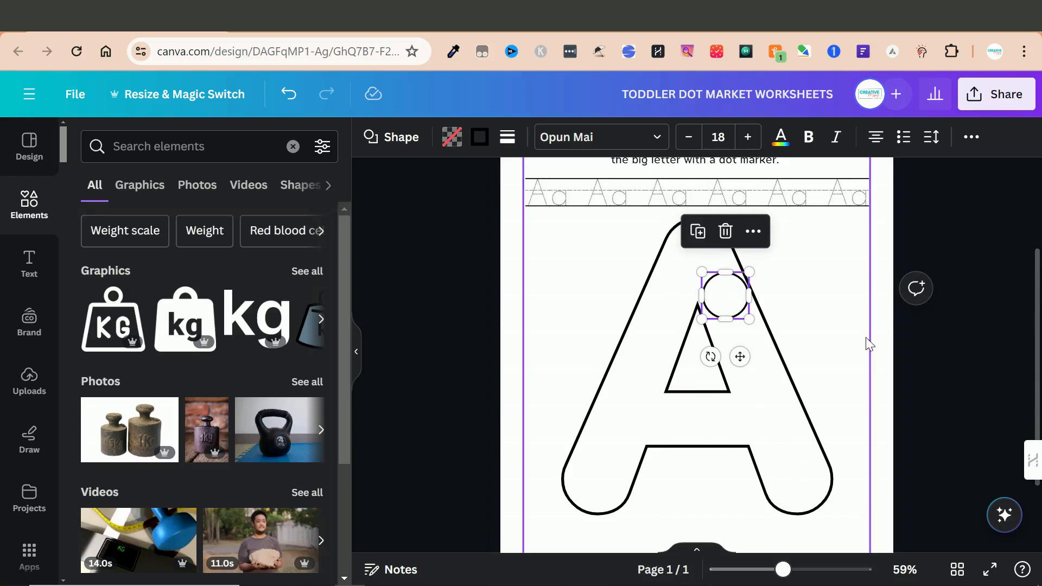
click(869, 343)
click(732, 301)
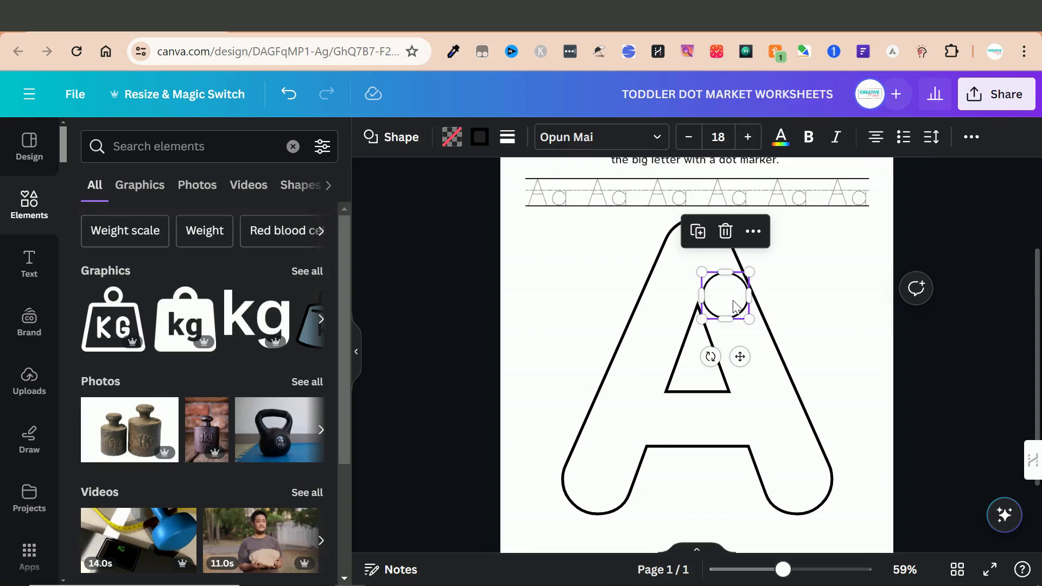
Duplicate the circle to make four more down the A's right leg and move the original into the letter's peak.
key(ctrl+d)
mouse_move(735, 310)
mouse_down()
mouse_move(735, 340)
mouse_move(763, 405)
mouse_up()
key(ctrl+d)
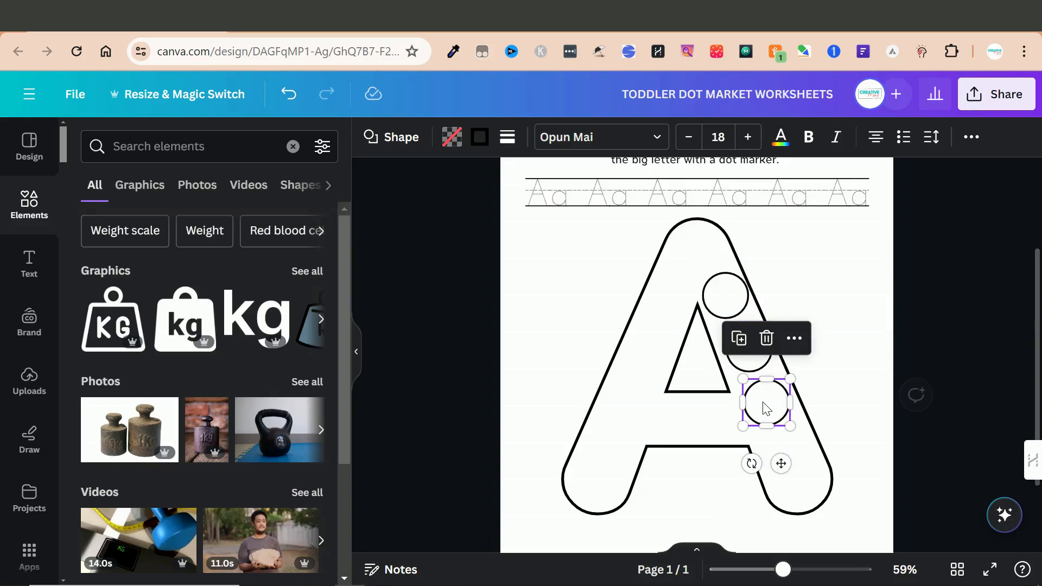
key(ctrl+v)
mouse_move(730, 309)
mouse_down()
mouse_move(772, 442)
mouse_move(783, 447)
mouse_up()
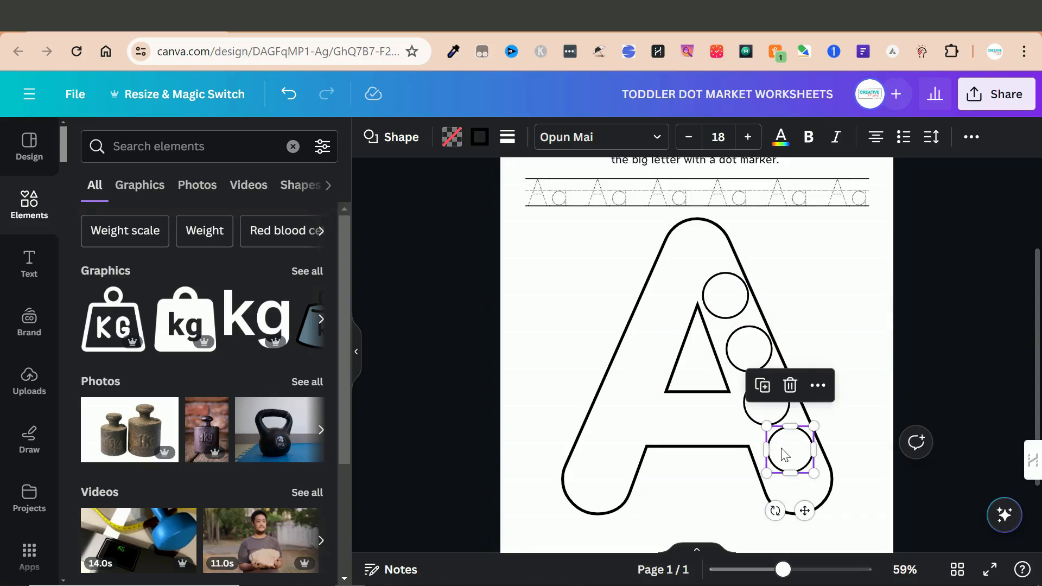
key(ctrl+v)
mouse_move(730, 301)
mouse_down()
mouse_move(796, 497)
mouse_move(702, 257)
mouse_up()
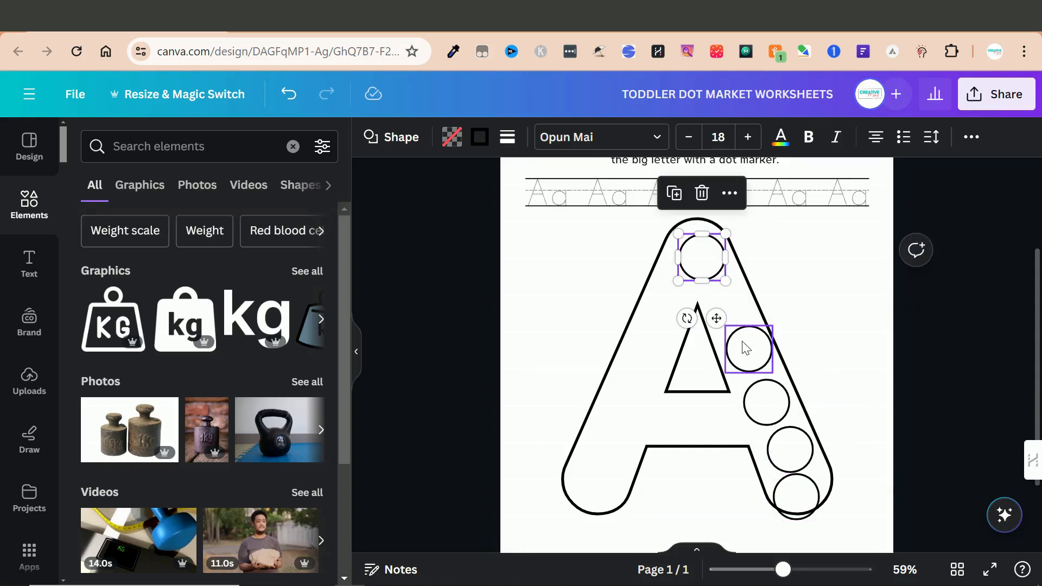
Reposition the four circles below the peak so they are evenly spaced down the A's right leg without overlapping.
drag(746, 348, 722, 304)
click(768, 390)
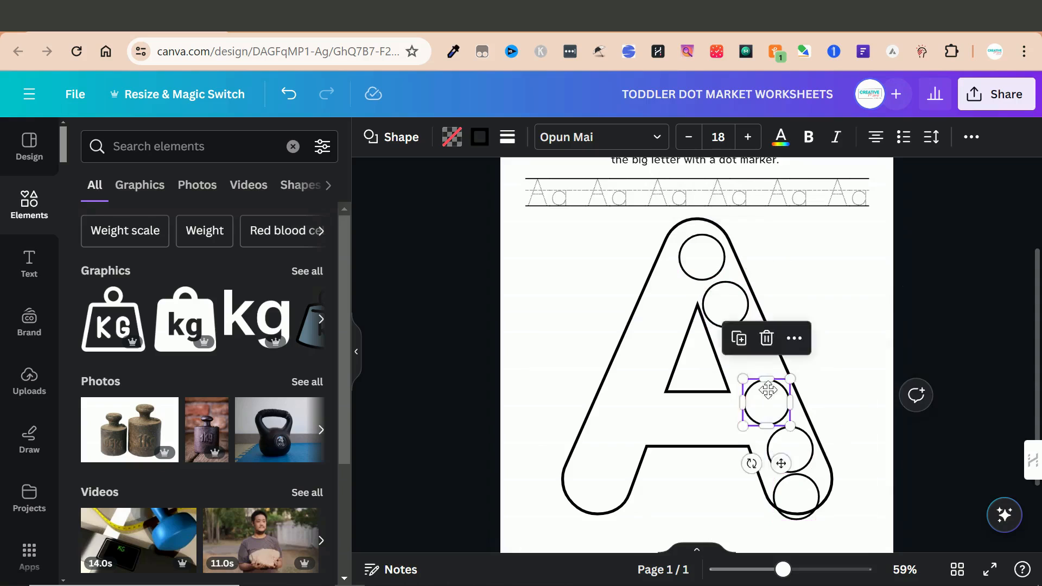
drag(768, 390, 754, 365)
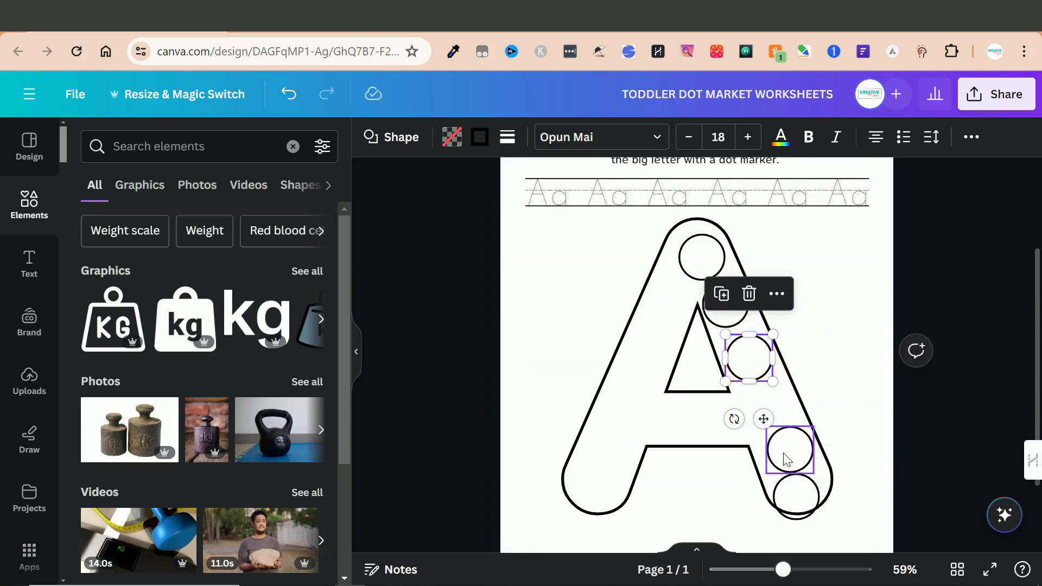
drag(783, 453, 766, 413)
drag(793, 492, 790, 469)
click(718, 431)
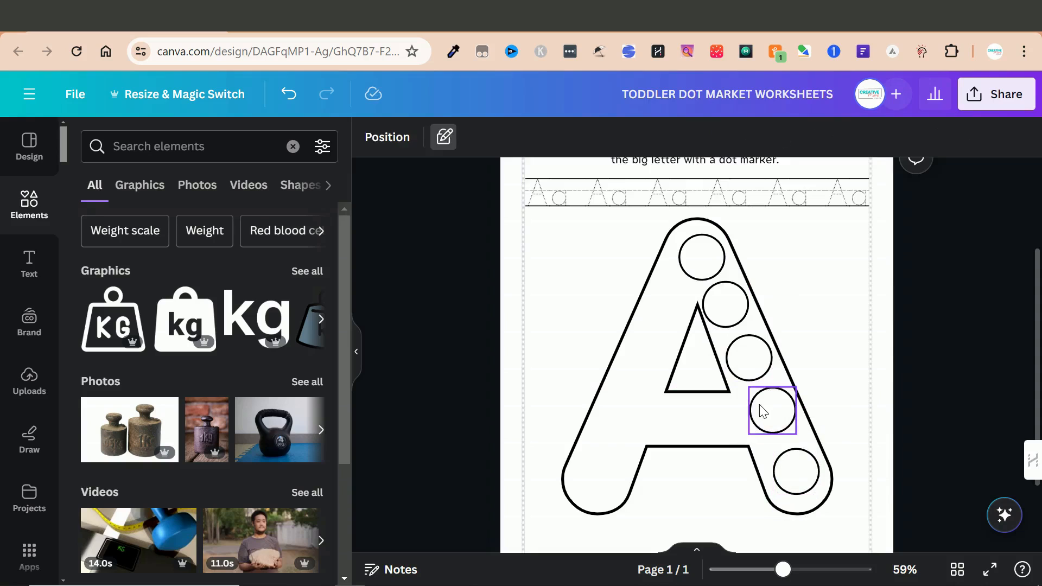
mouse_move(762, 411)
mouse_down()
mouse_move(774, 435)
mouse_move(775, 427)
mouse_up()
click(754, 376)
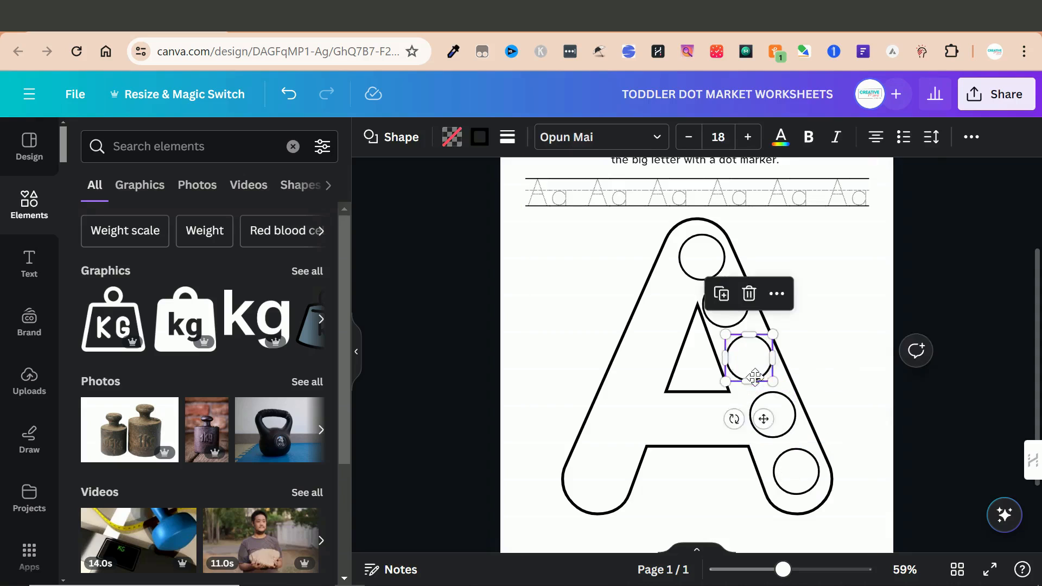
drag(754, 377, 752, 377)
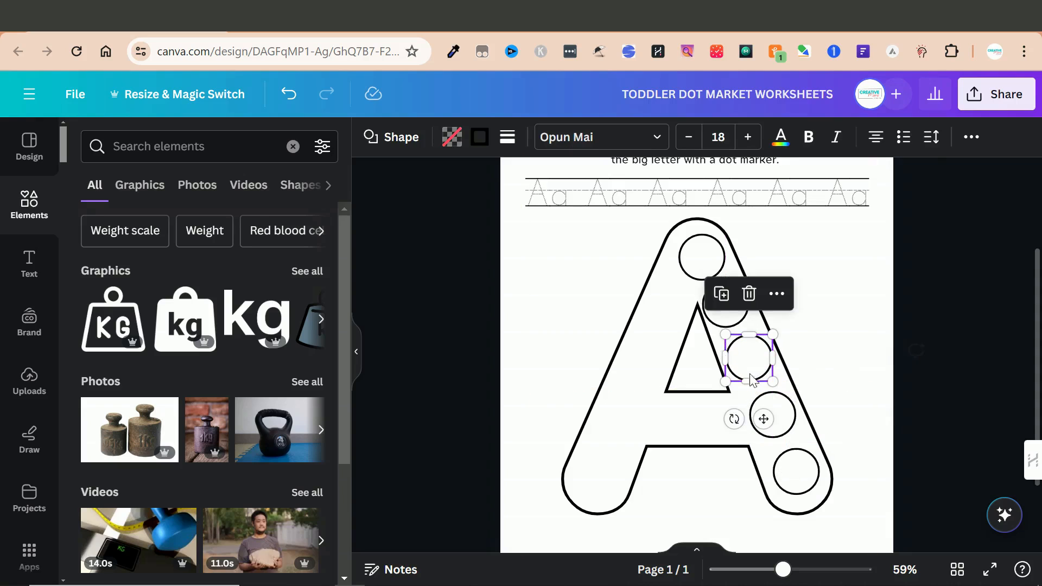
Duplicate the circle just below the A's peak four times and space the copies evenly down the left leg.
click(723, 320)
key(ctrl+d)
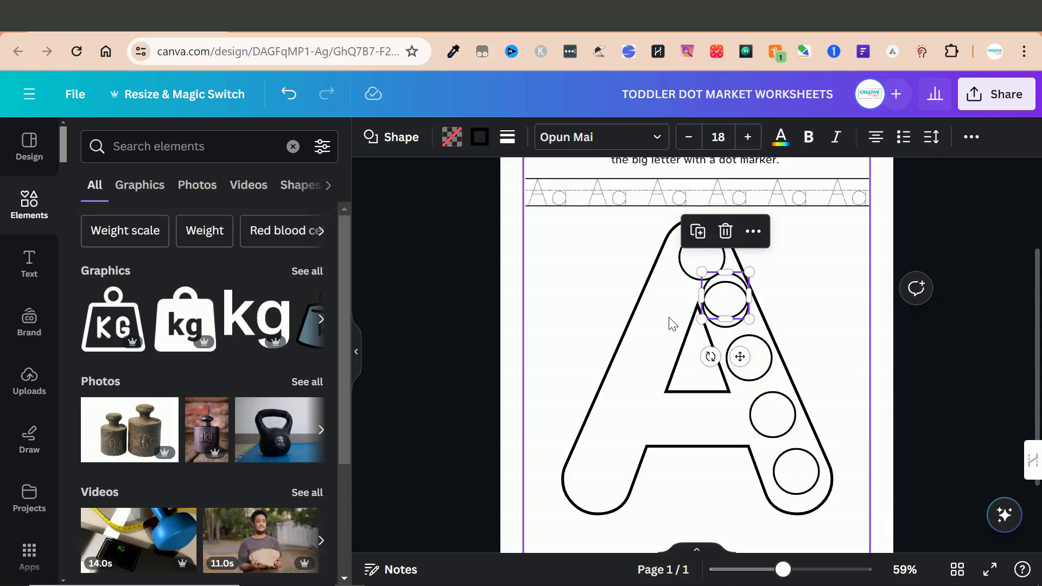
drag(717, 307, 651, 314)
key(ctrl+d)
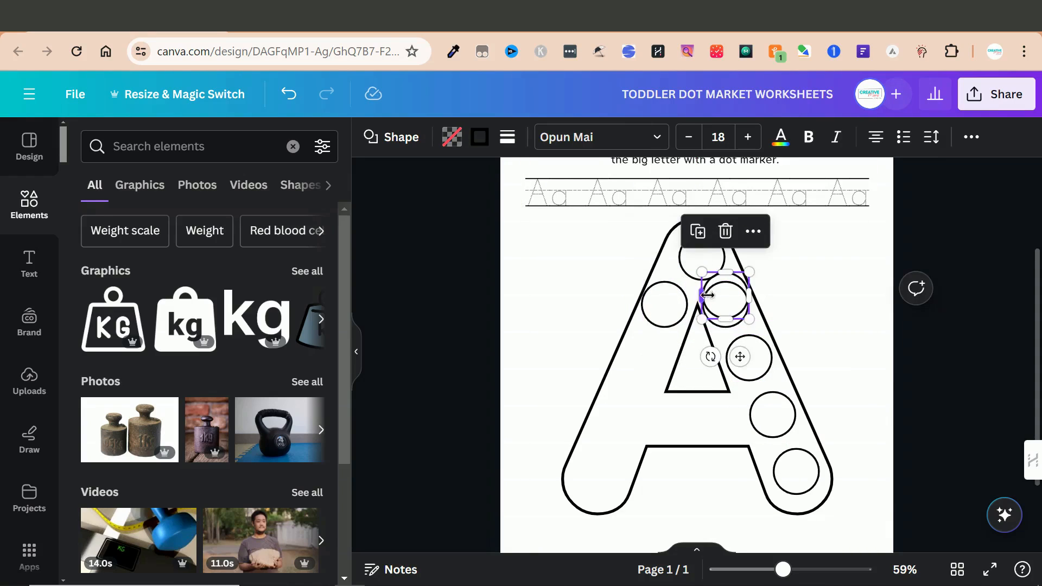
drag(716, 304, 645, 360)
key(ctrl+d)
drag(721, 287, 624, 418)
drag(624, 419, 623, 419)
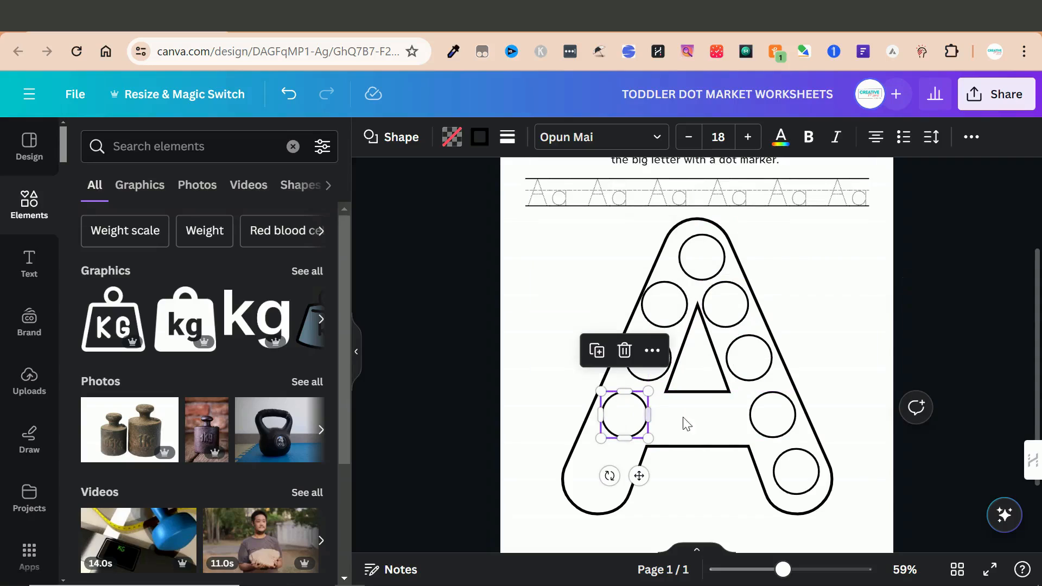
key(ctrl+v)
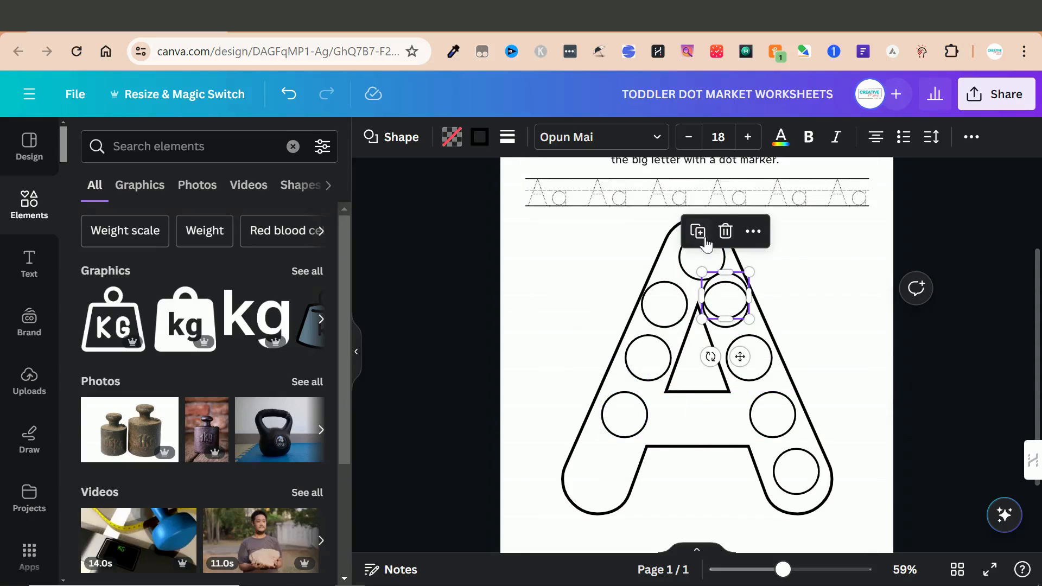
drag(721, 298, 593, 470)
Add another circle copy in the middle of the A's crossbar and centre the peak circle horizontally on the page.
key(ctrl+v)
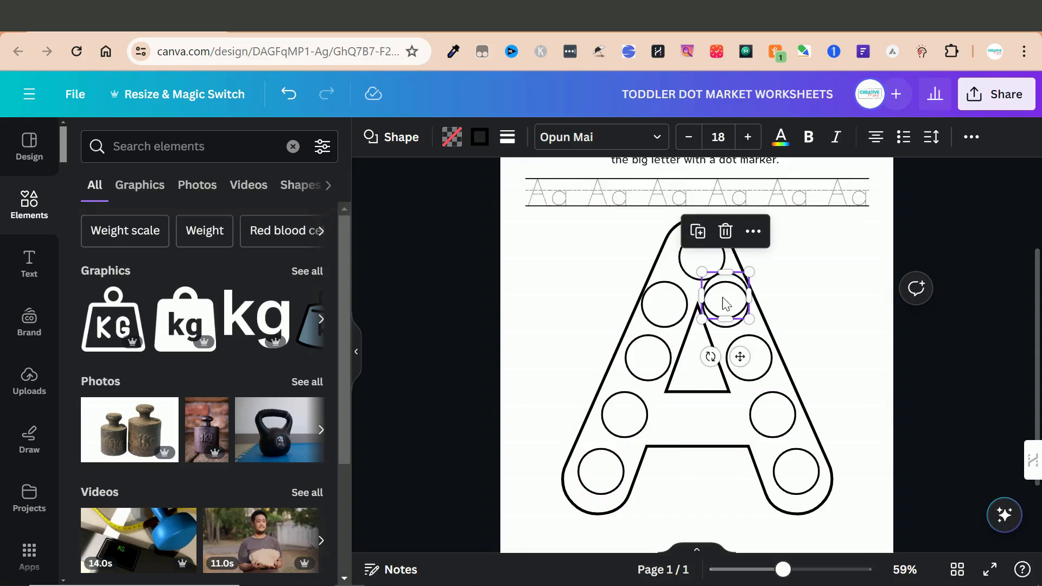
drag(724, 302, 692, 416)
drag(688, 253, 684, 251)
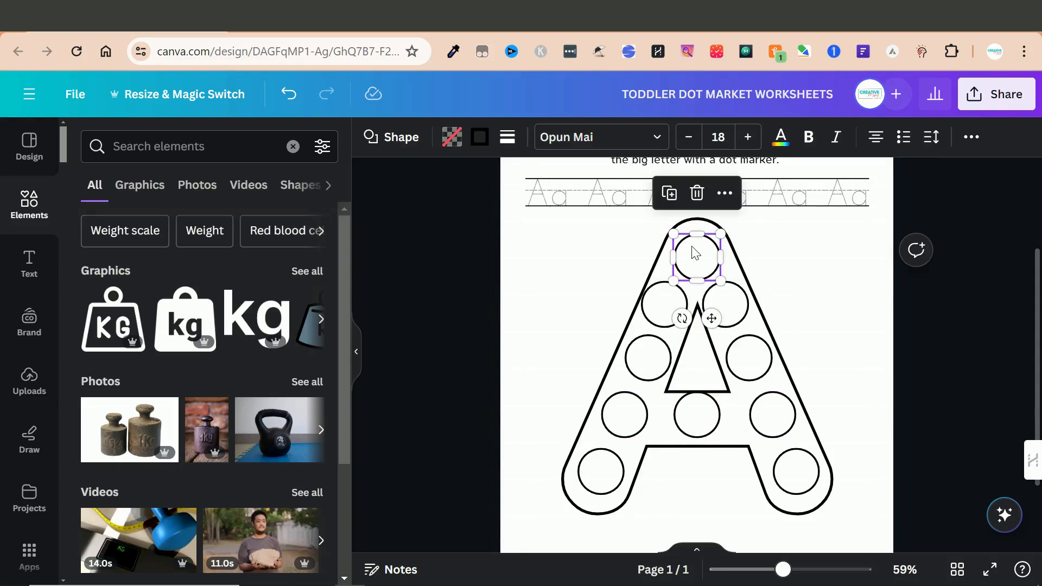
click(971, 137)
click(852, 176)
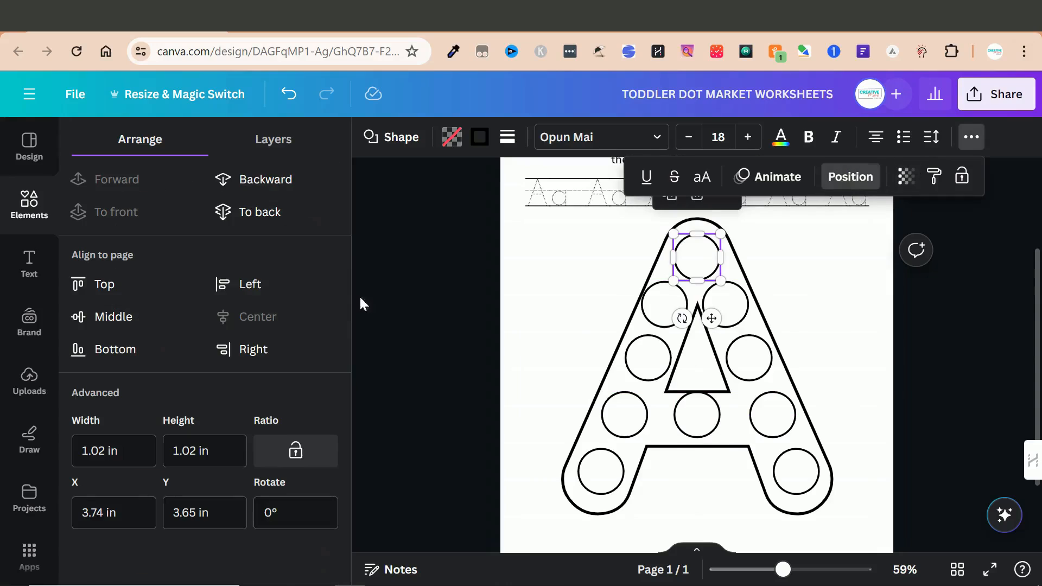
Move the three circles at crossbar level slightly down, keeping them aligned in one row.
click(925, 424)
drag(686, 423, 635, 418)
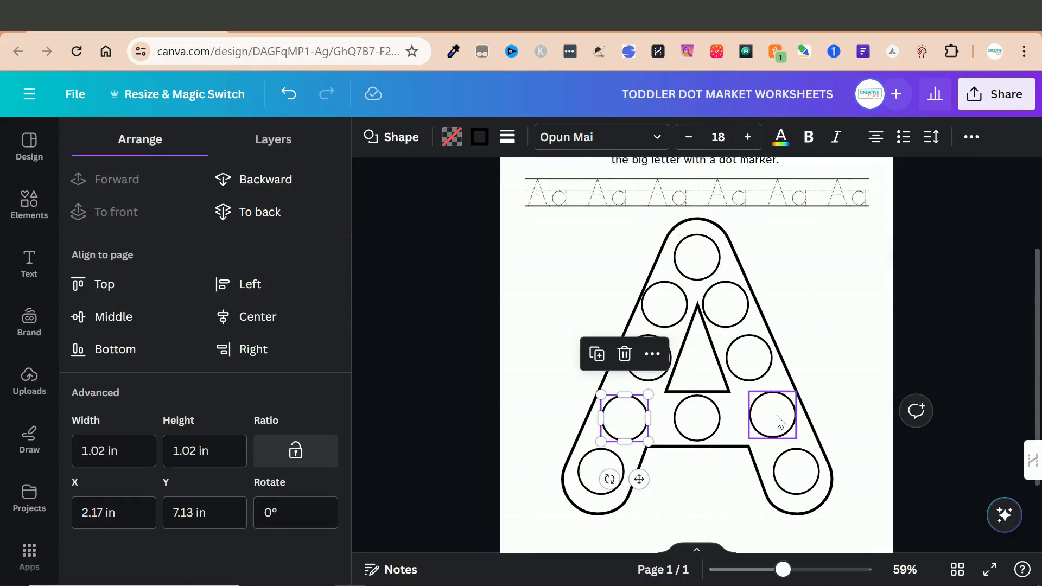
drag(772, 415, 773, 418)
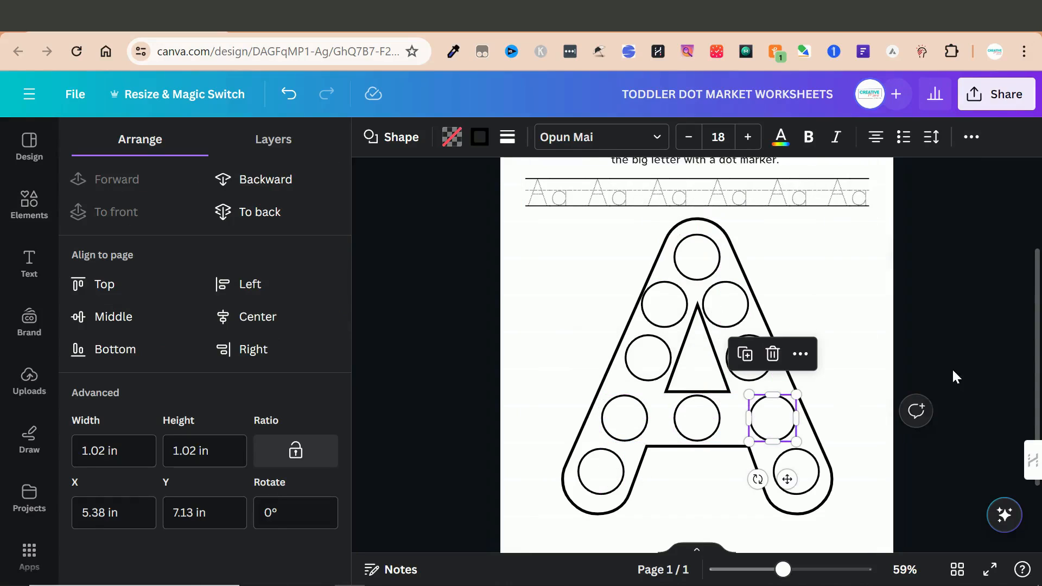
click(915, 366)
scroll(682, 255, up, 3)
scroll(604, 271, down, 4)
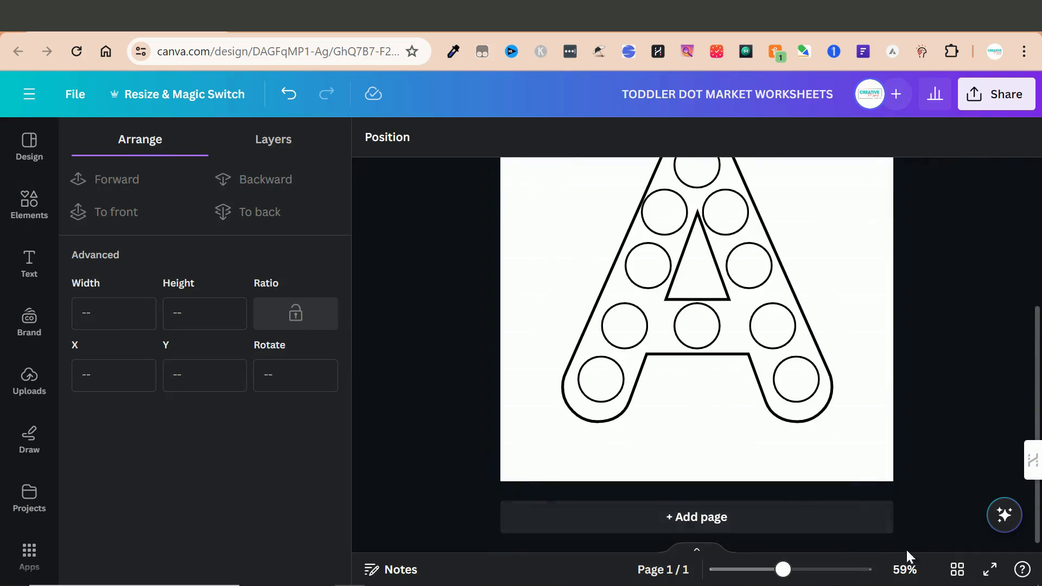
Check the whole page and nudge the upper circle of the A's right leg slightly away from the inner triangle.
click(957, 570)
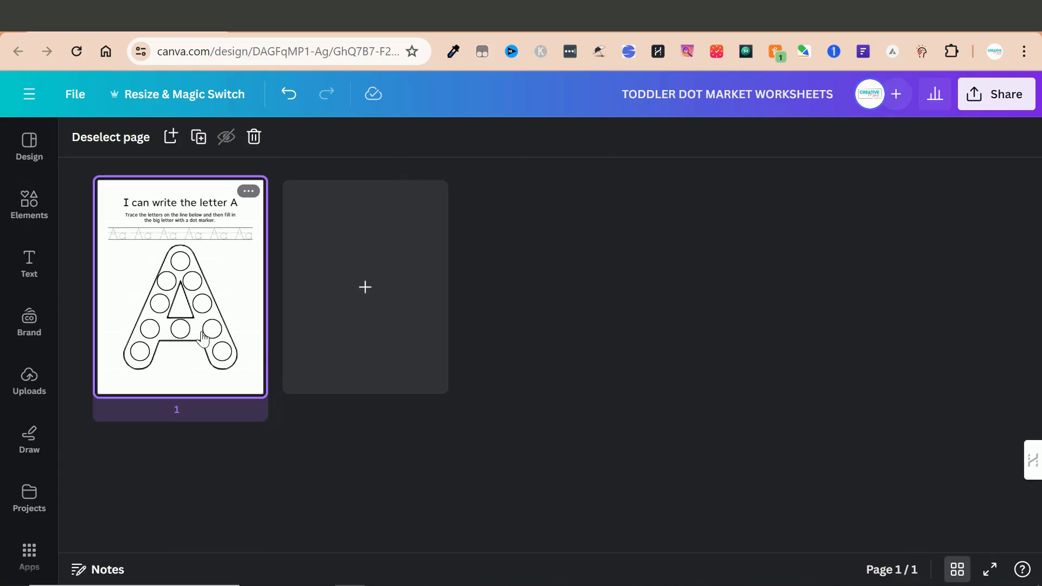
double_click(174, 318)
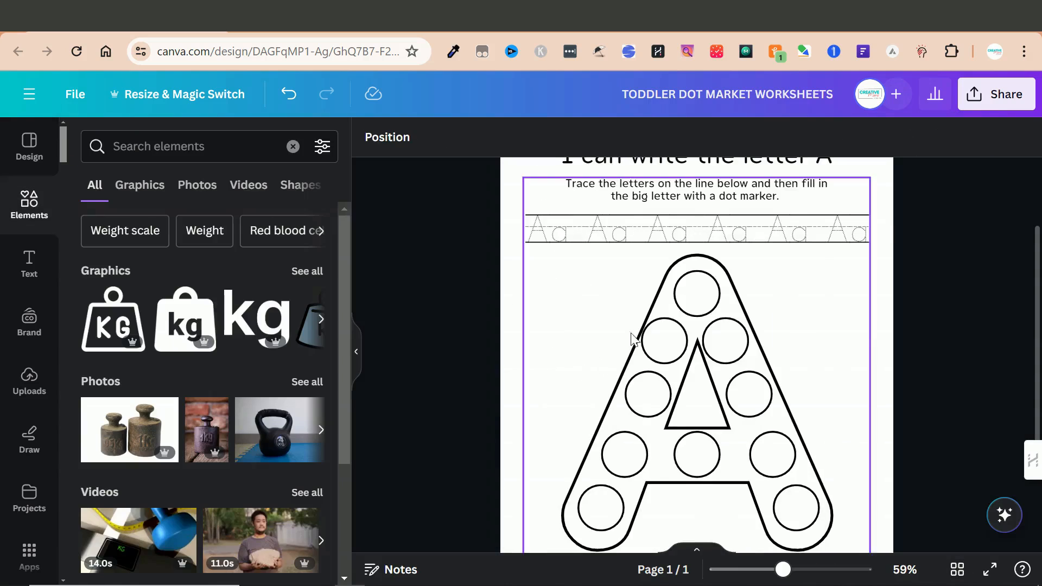
click(721, 338)
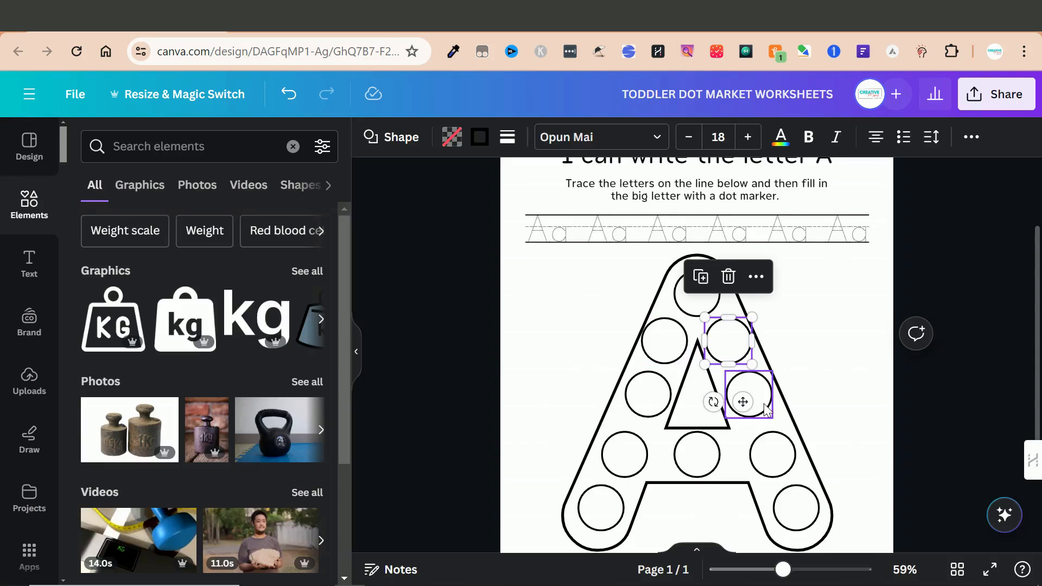
click(941, 385)
scroll(869, 357, down, 3)
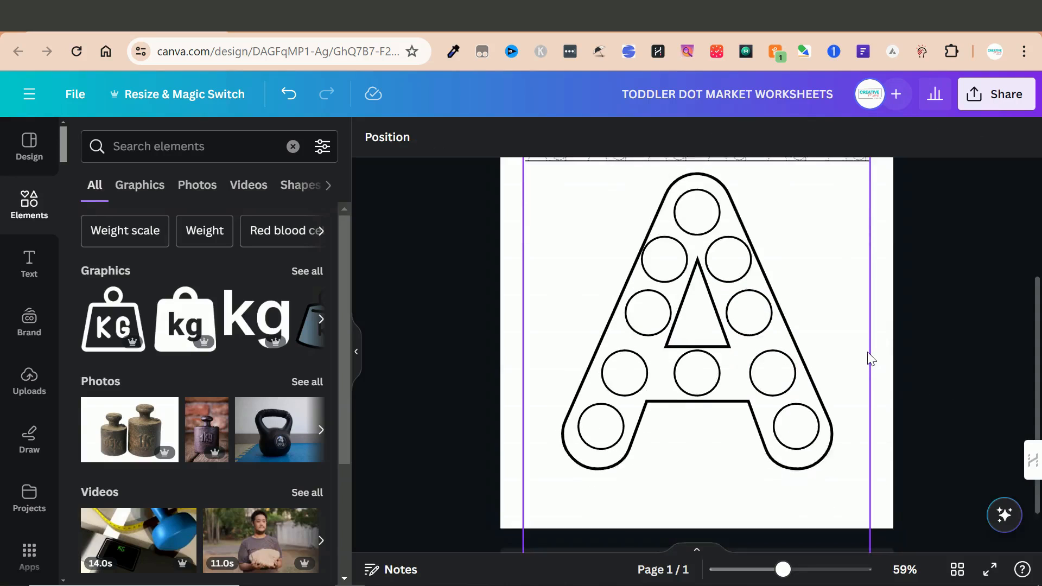
scroll(869, 358, up, 4)
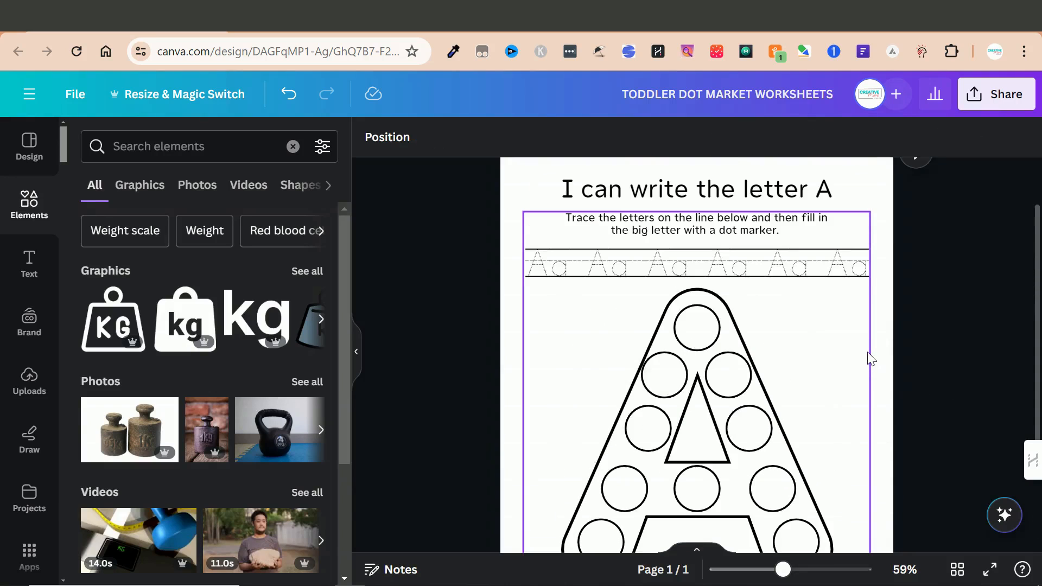
scroll(871, 358, down, 2)
Duplicate the finished letter A page repeatedly until the document has ten pages.
click(957, 569)
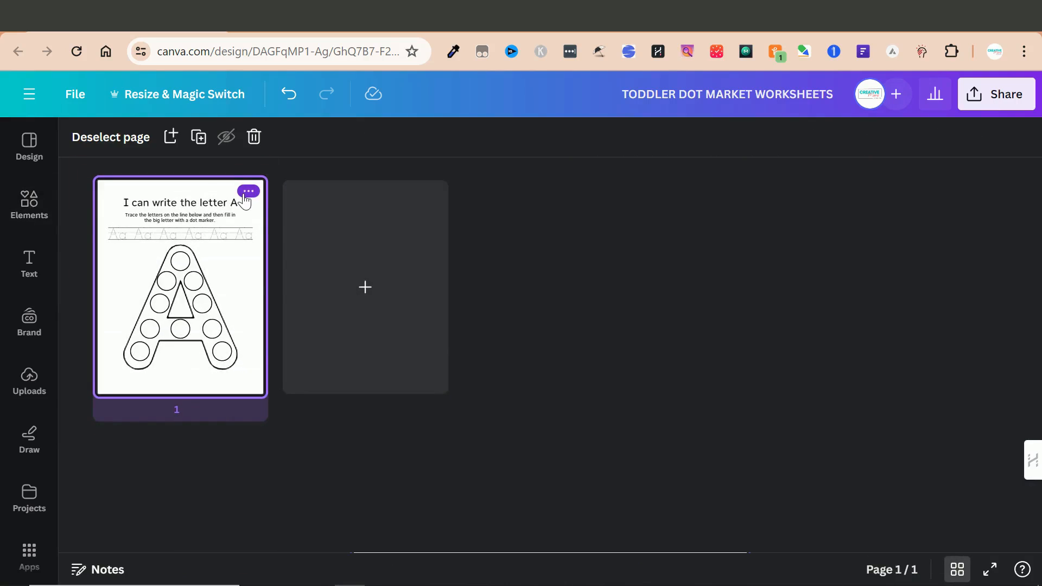
click(248, 192)
click(317, 326)
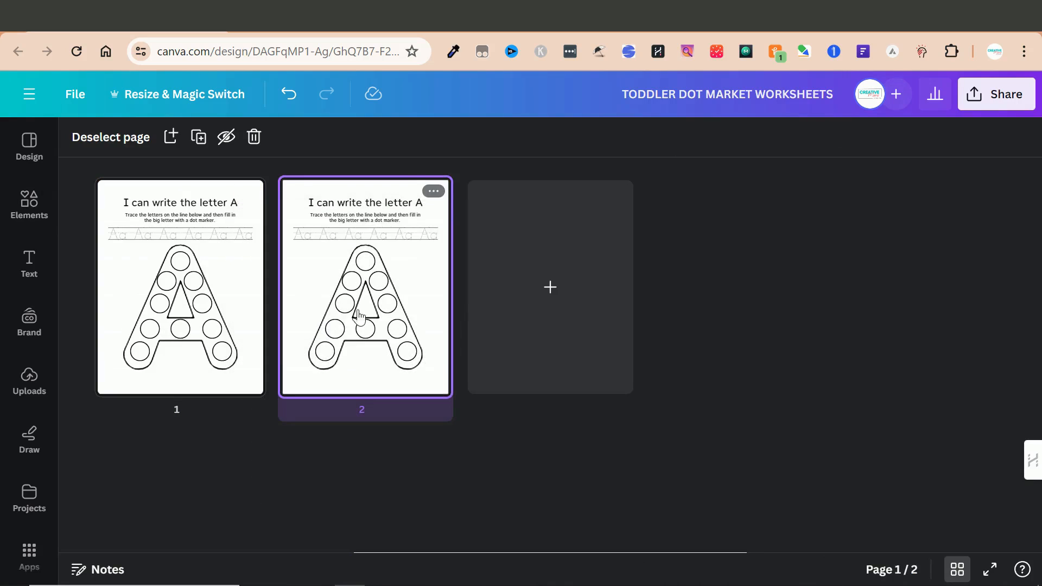
click(433, 191)
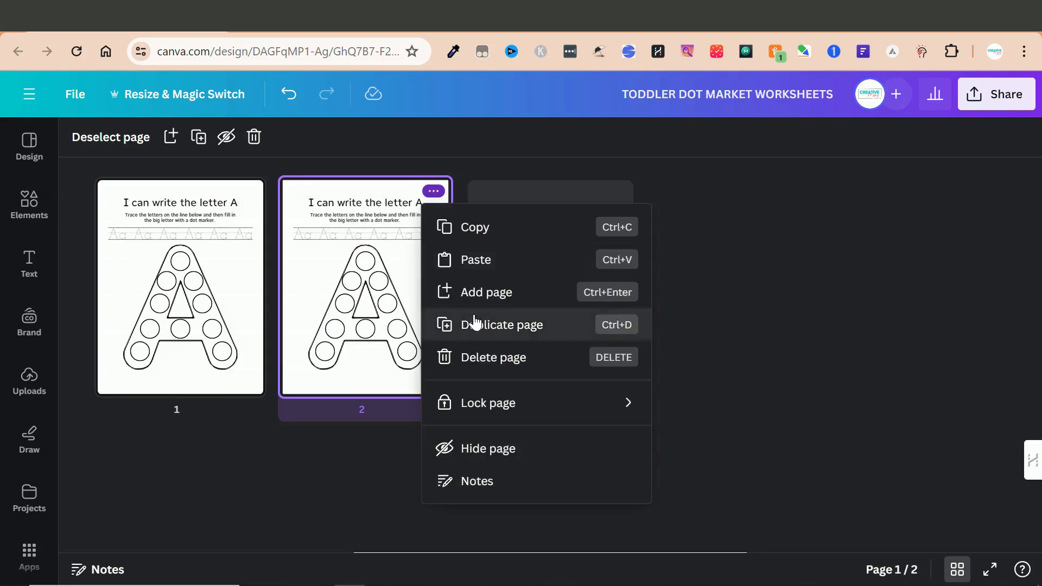
click(473, 323)
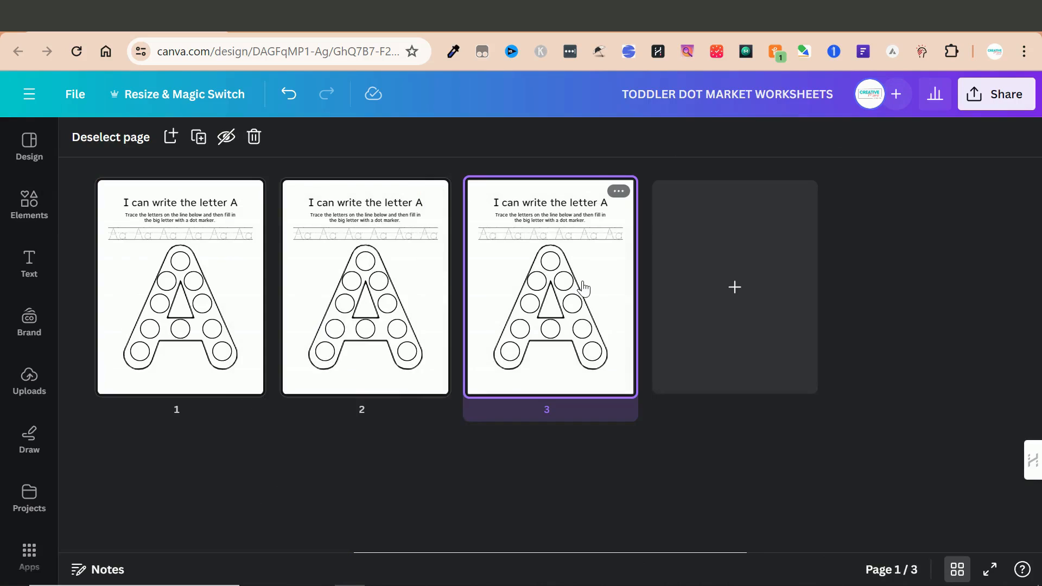
key(ctrl+d)
key(ctrl+d)
key(ctrl+d)
key(ctrl+d)
key(ctrl+d)
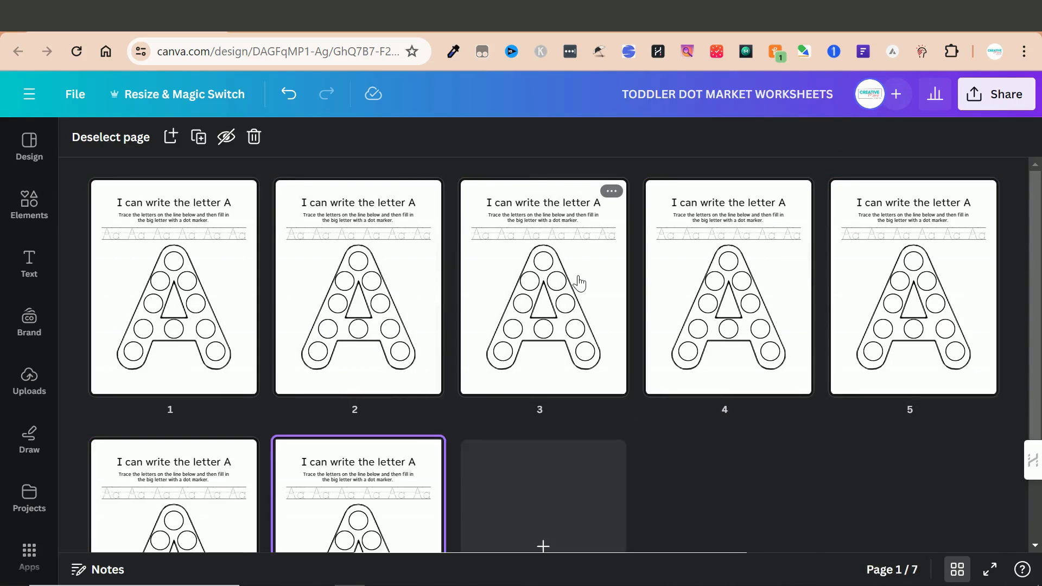
key(ctrl+d)
key(ctrl+d)
key(ctrl+minus)
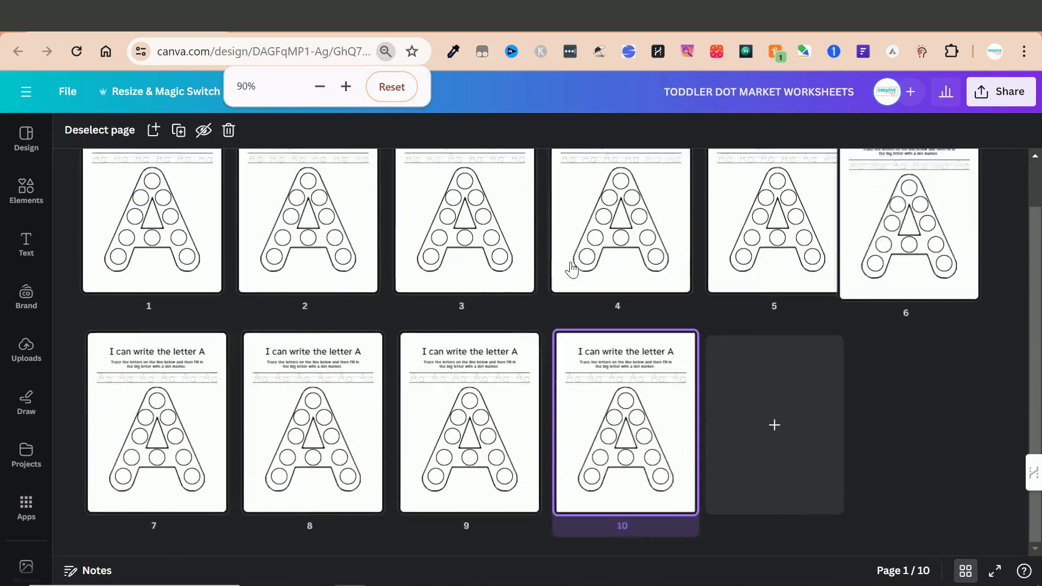
scroll(373, 236, up, 2)
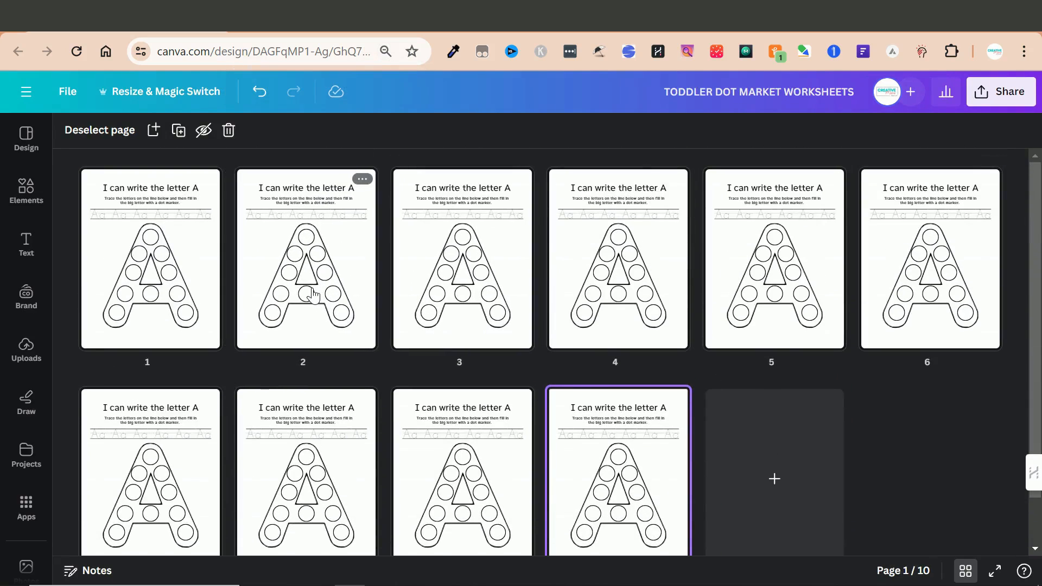
Change the heading on page 2 to "I can write the letter B".
double_click(314, 294)
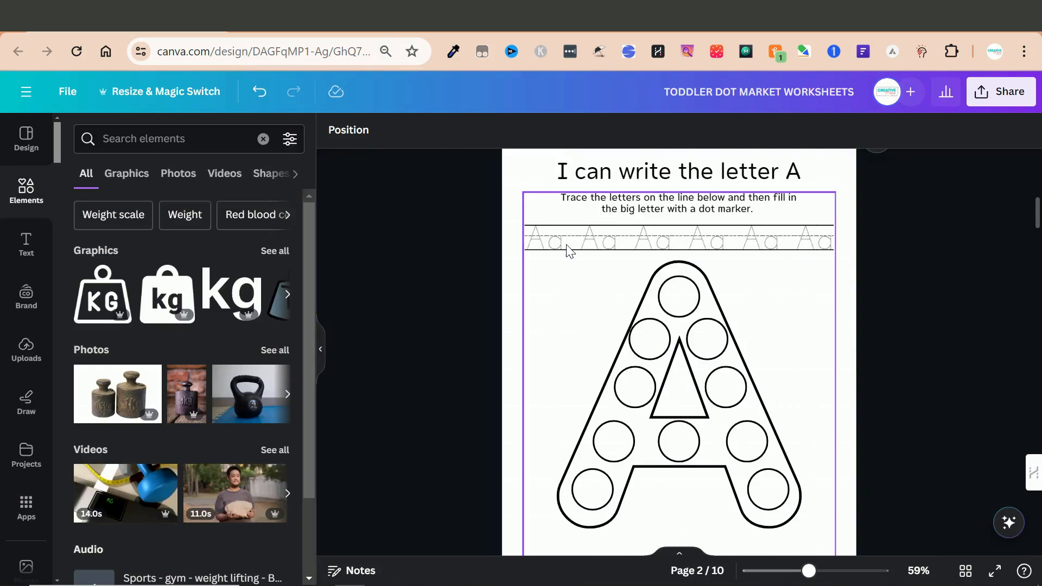
scroll(567, 250, up, 5)
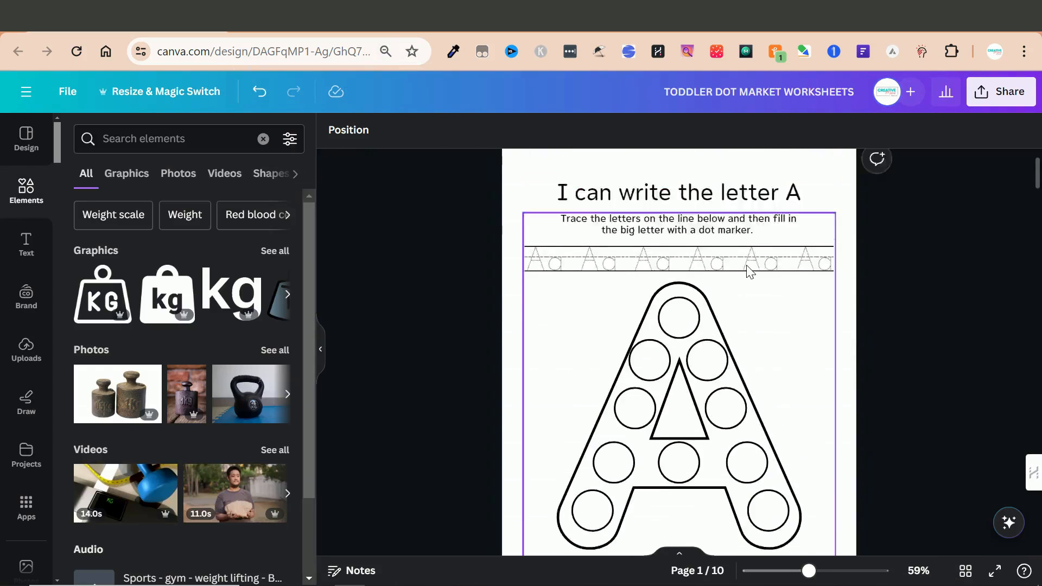
scroll(747, 271, down, 1)
double_click(790, 410)
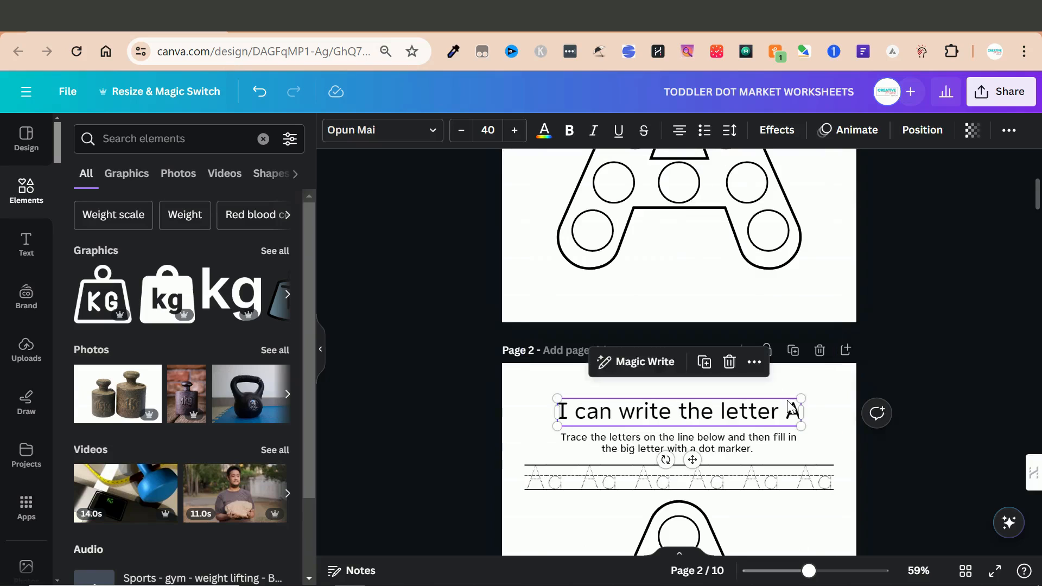
double_click(791, 408)
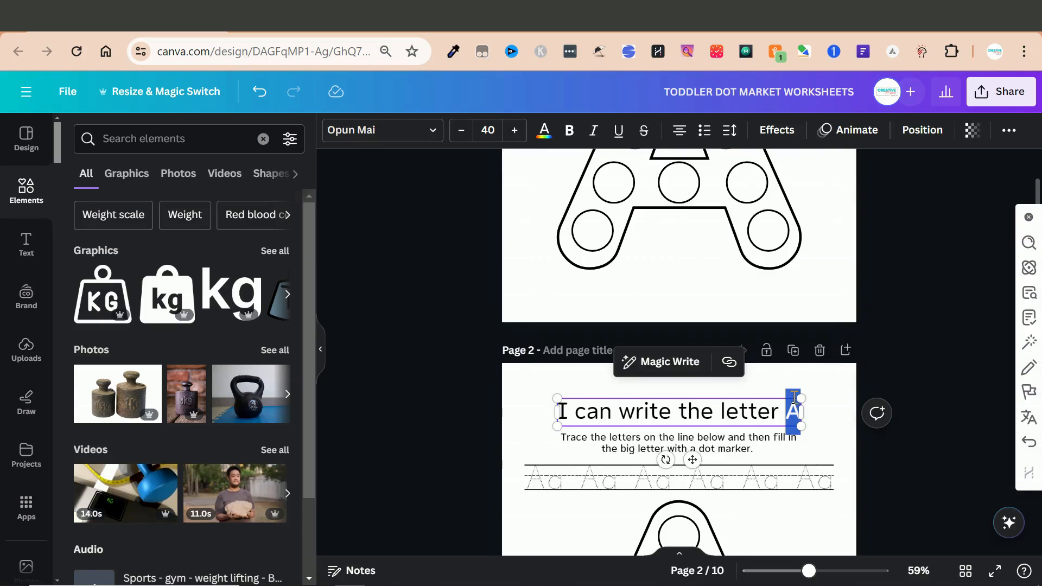
text(B)
scroll(701, 212, down, 3)
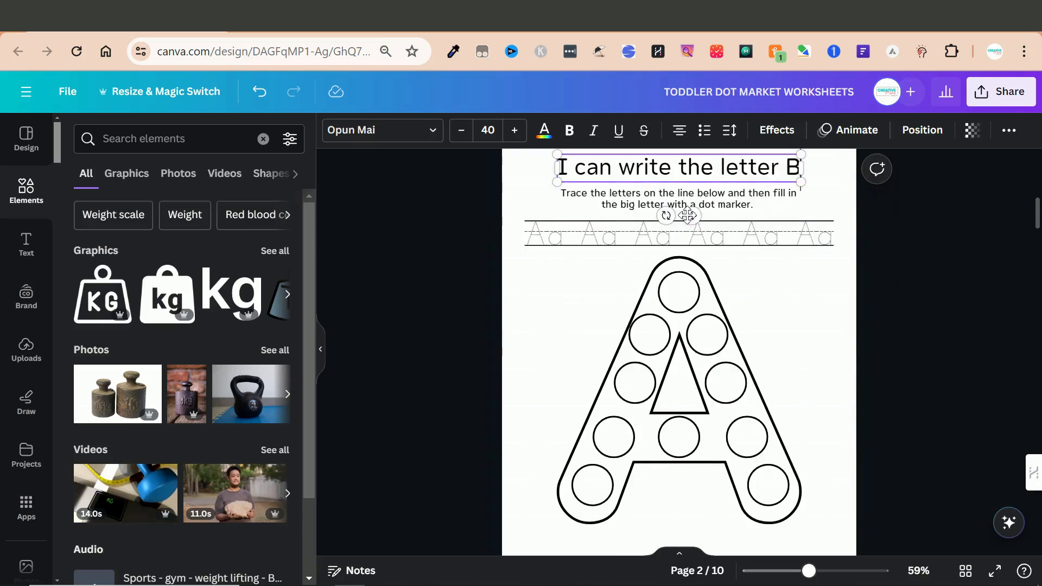
double_click(617, 243)
key(Escape)
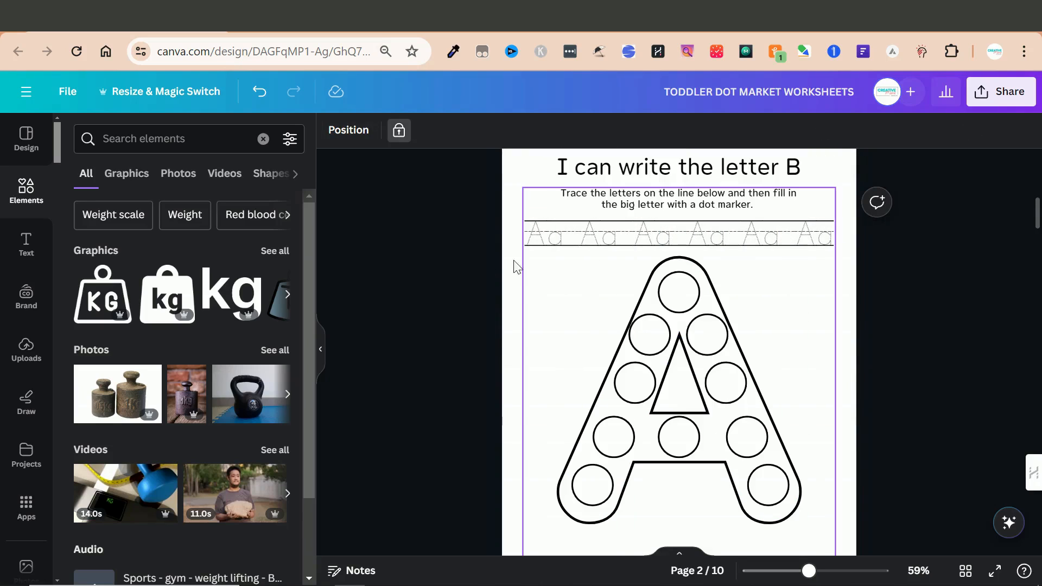
click(348, 129)
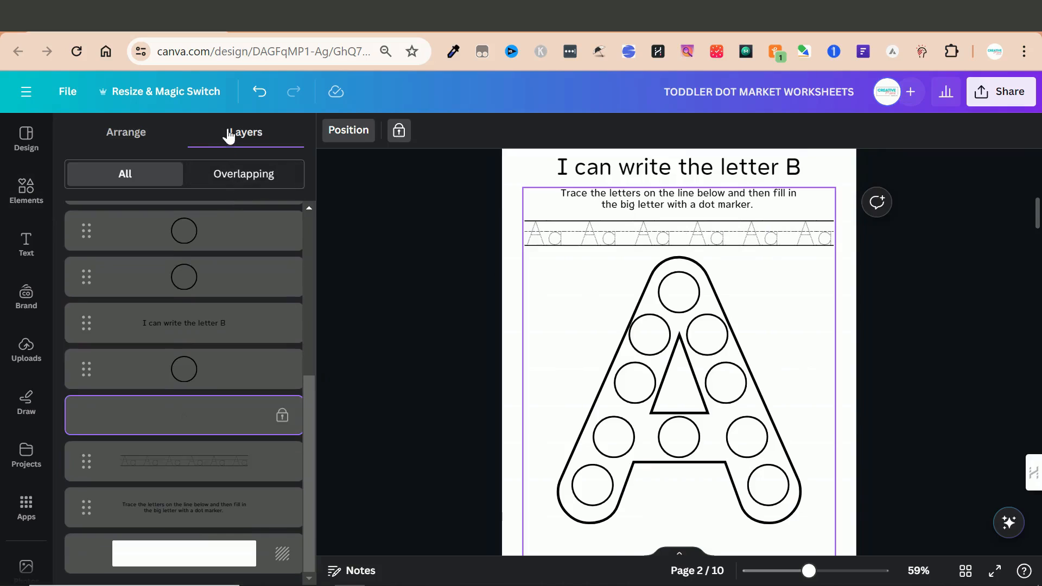
click(116, 138)
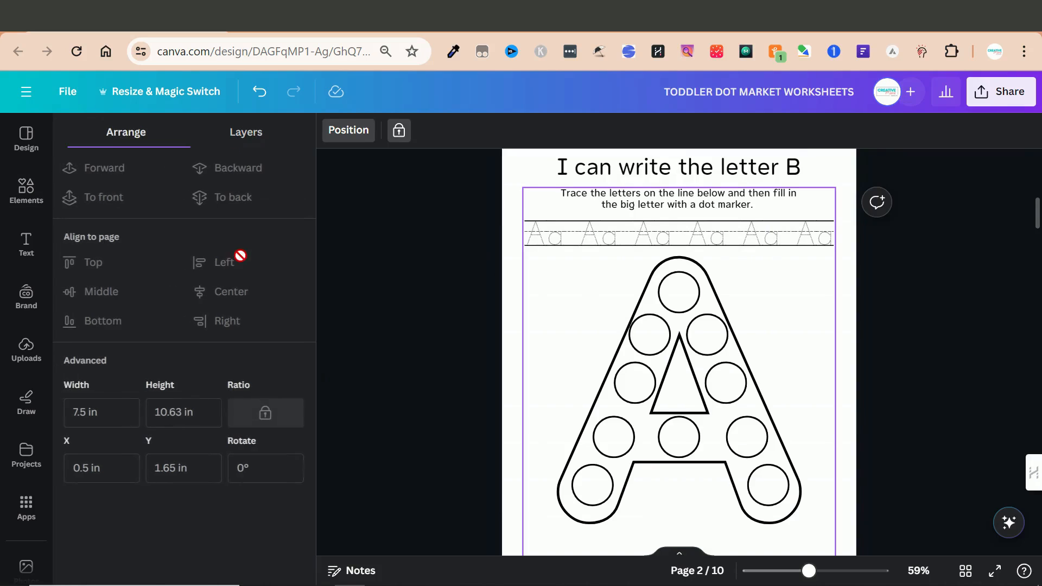
click(251, 138)
click(451, 324)
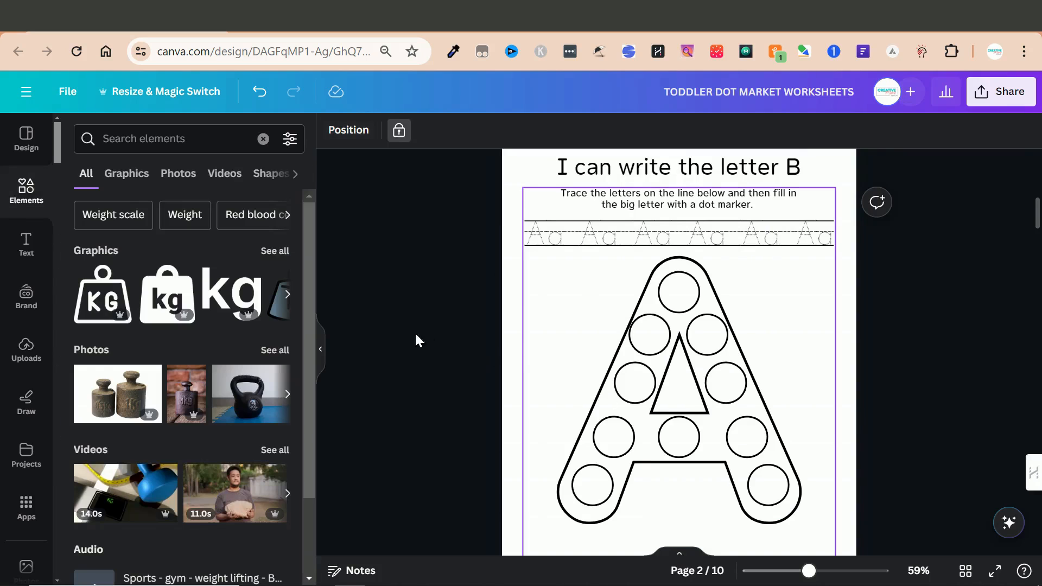
Bring the letter tracing line on page 2 to the front of the layer order, above all the circles.
click(348, 131)
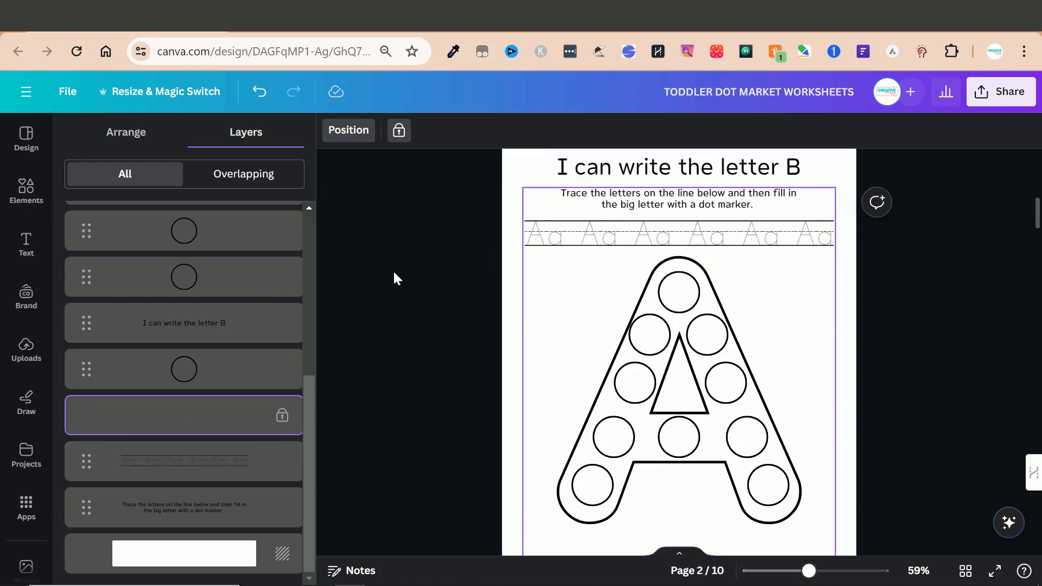
click(184, 471)
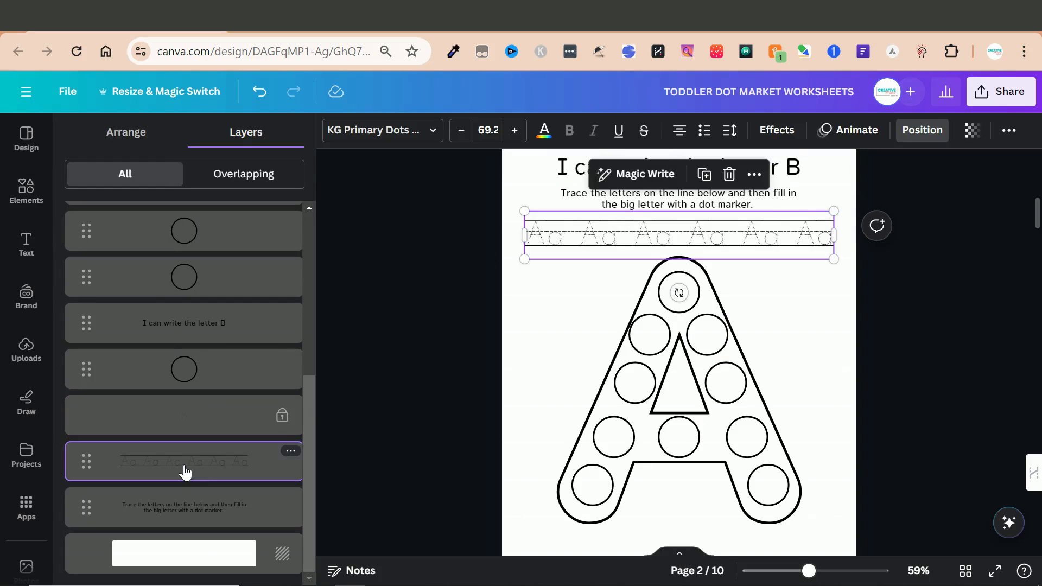
mouse_move(185, 471)
mouse_down()
mouse_move(184, 193)
mouse_move(186, 217)
mouse_move(184, 206)
mouse_up()
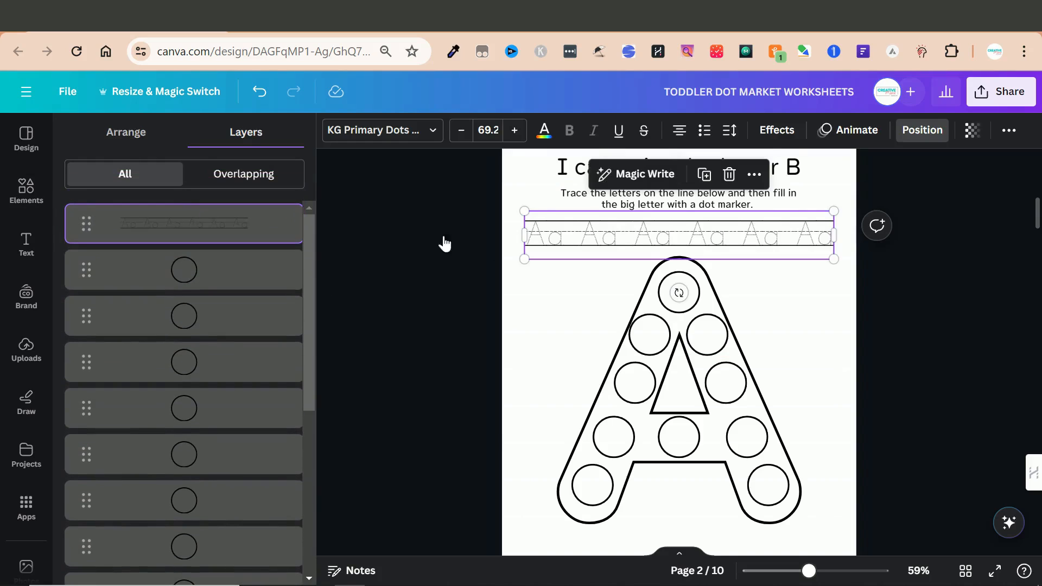
Replace the tracing line's text on page 2 with "Bb Bb Bb Bb Bb Bb".
double_click(658, 239)
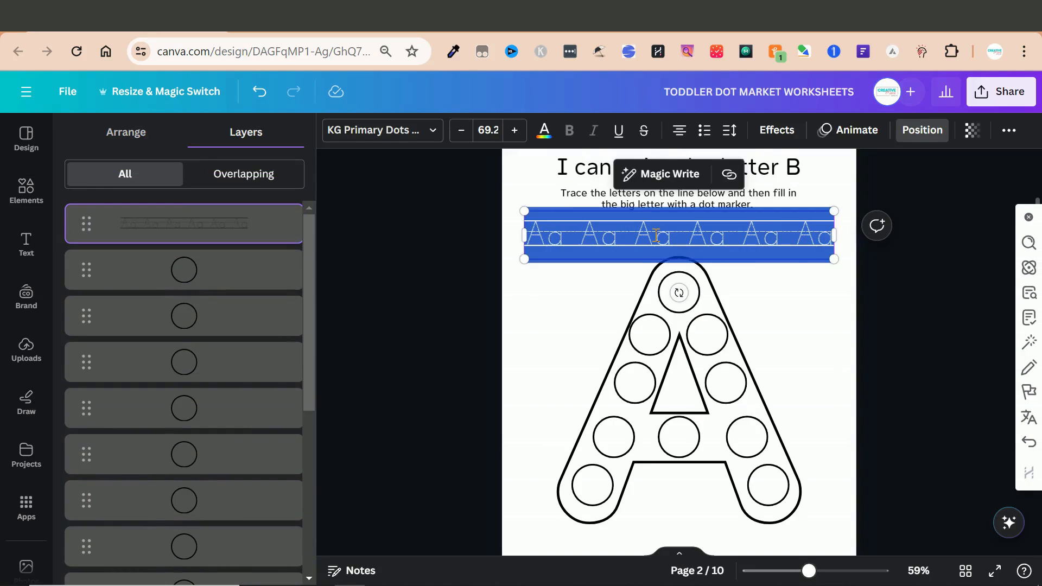
text(Bb B b)
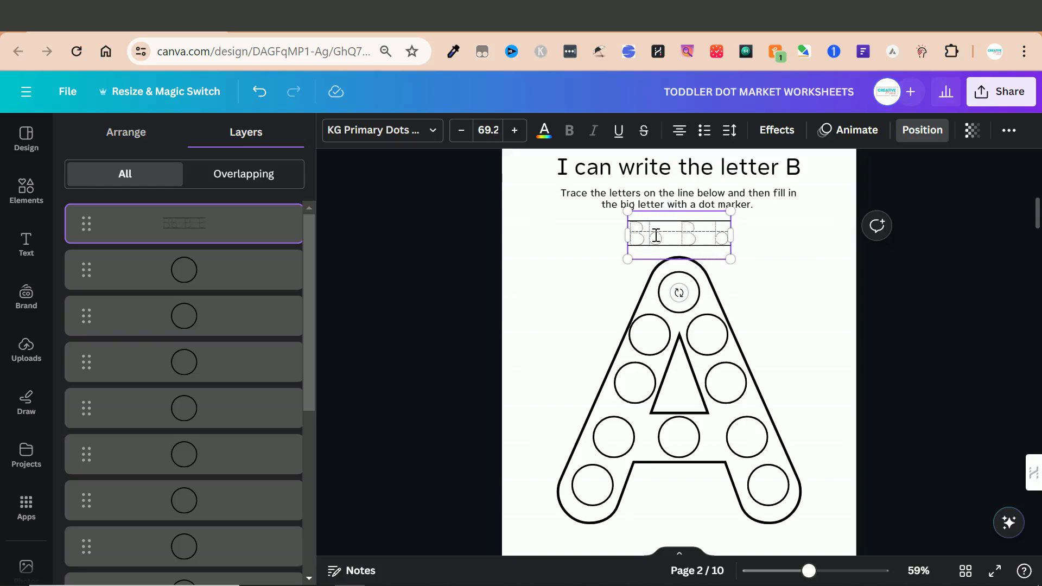
key(BackSpace)
key(BackSpace)
text(b Bb B)
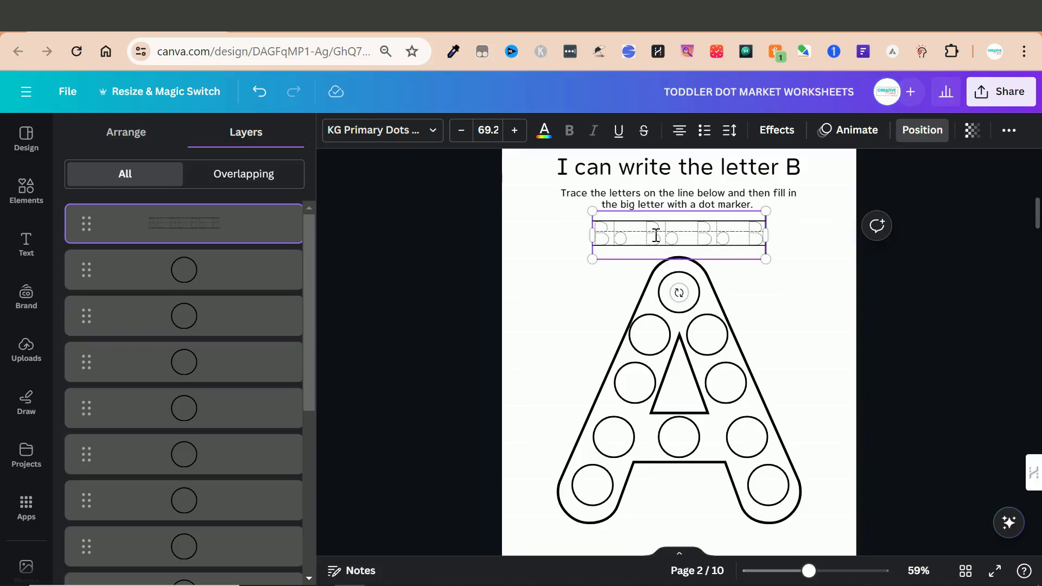
text(b B)
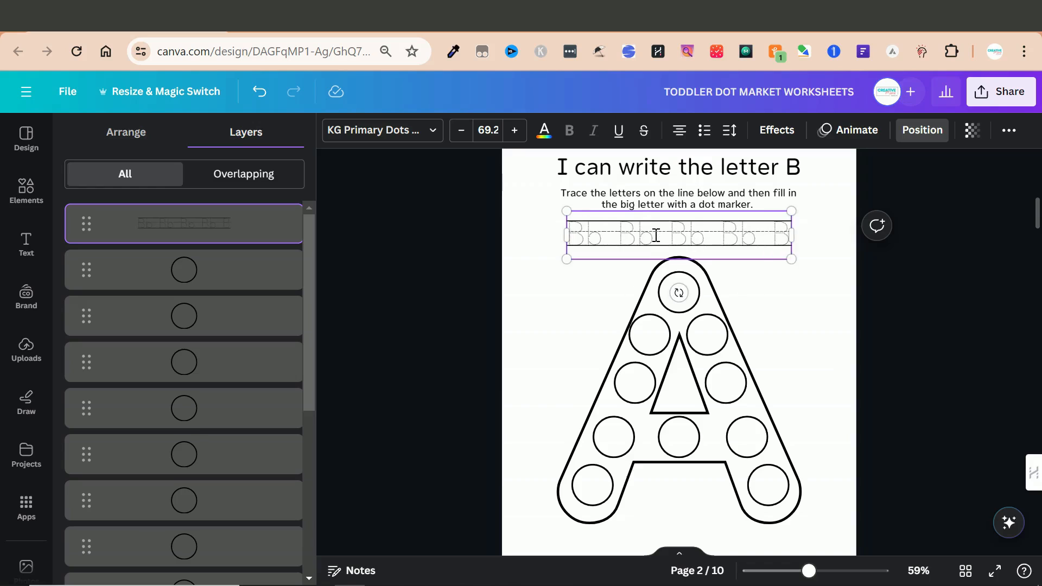
text(b Bb)
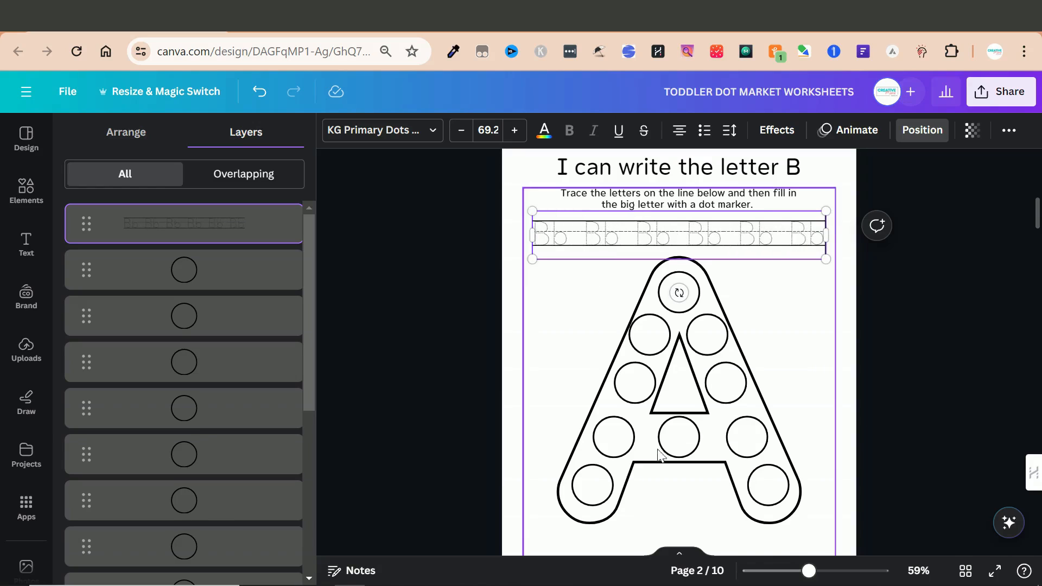
click(658, 469)
Delete all the dot circles from the large letter on page 2 except the one left of the inner triangle.
scroll(835, 241, down, 2)
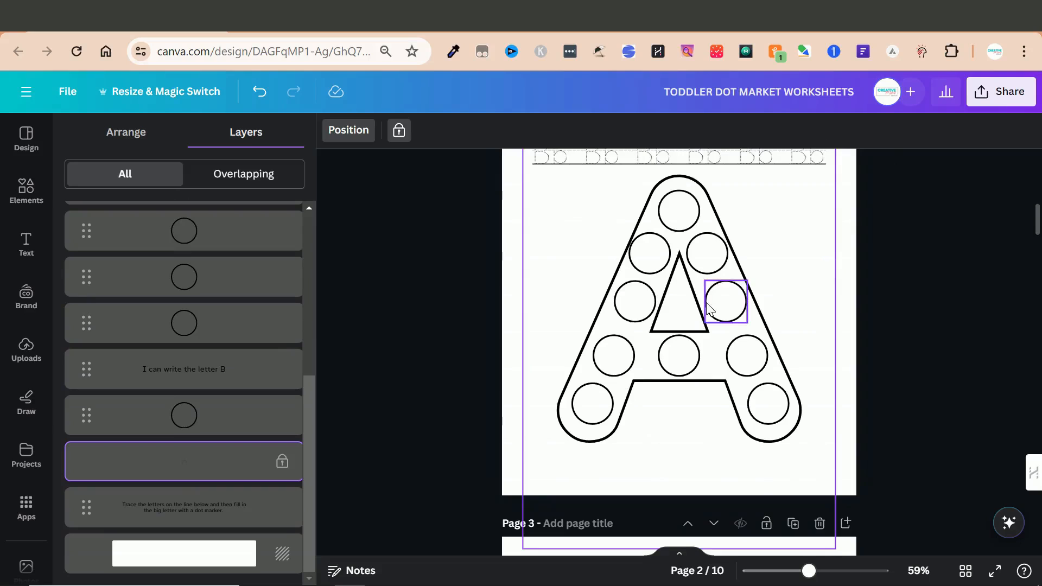
click(651, 307)
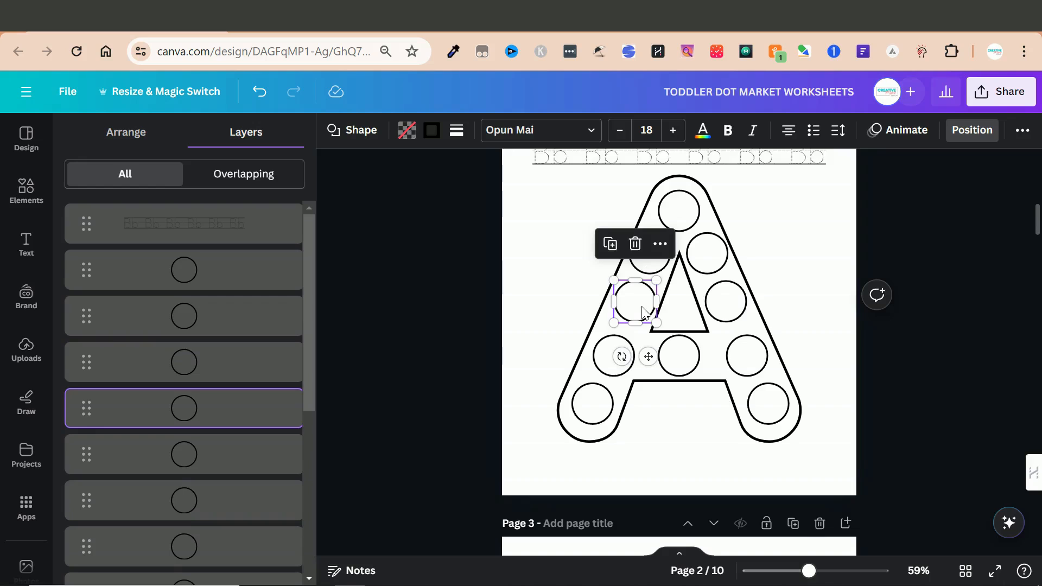
click(613, 365)
key(Delete)
click(598, 400)
key(Delete)
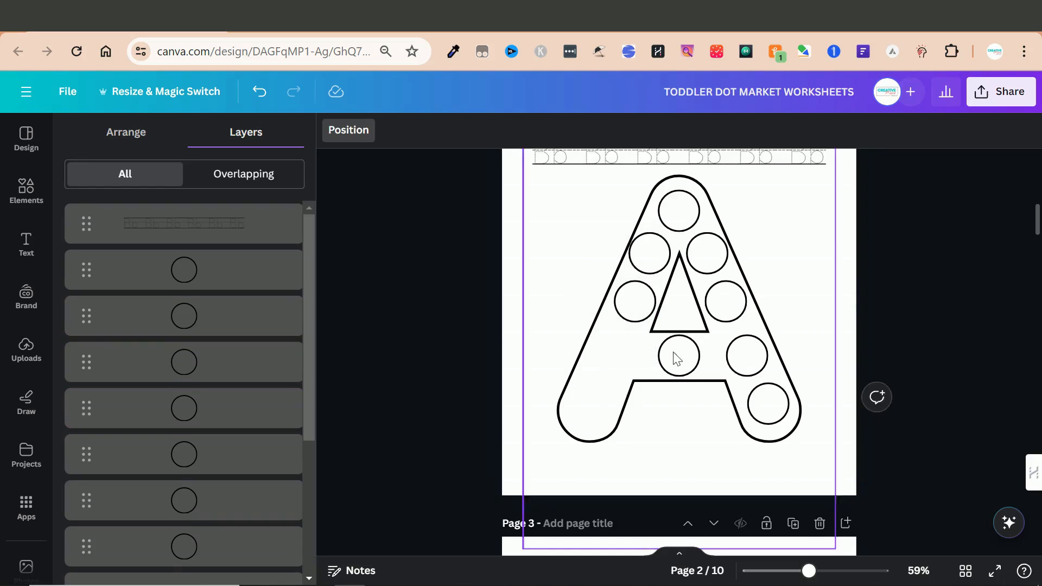
key(Delete)
click(747, 358)
key(Delete)
click(767, 402)
key(Delete)
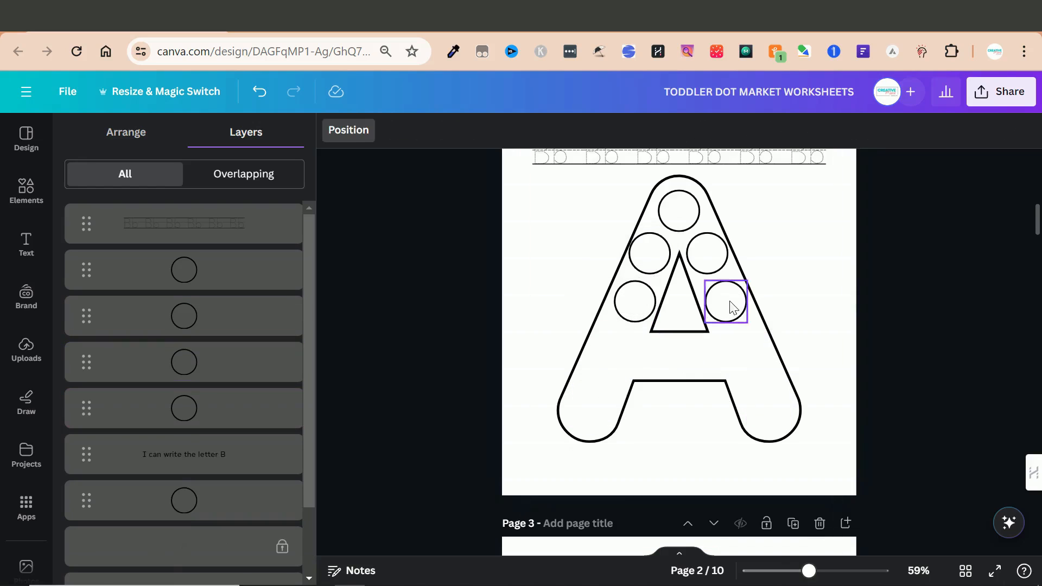
click(725, 302)
key(Delete)
click(697, 255)
key(Delete)
click(679, 211)
key(Delete)
click(649, 253)
key(Delete)
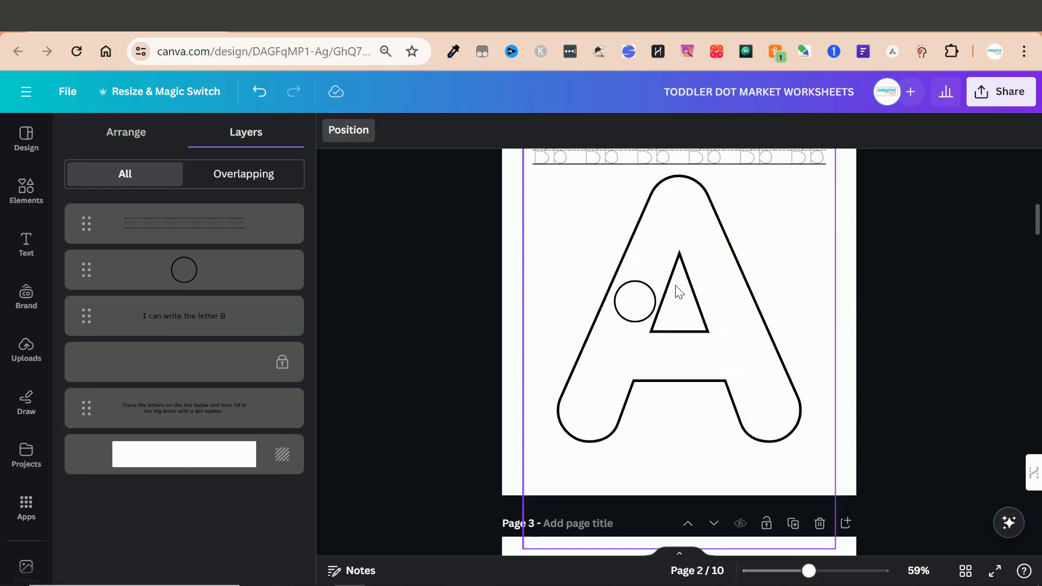
Unlock the large outlined letter on page 2 and replace it with a capital B.
click(678, 292)
click(399, 130)
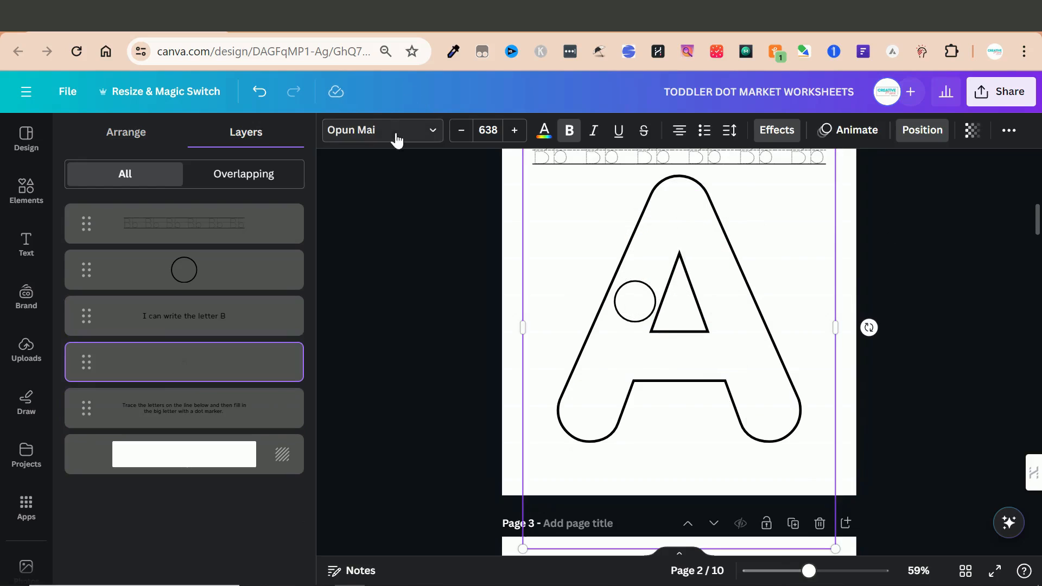
double_click(670, 266)
text(b)
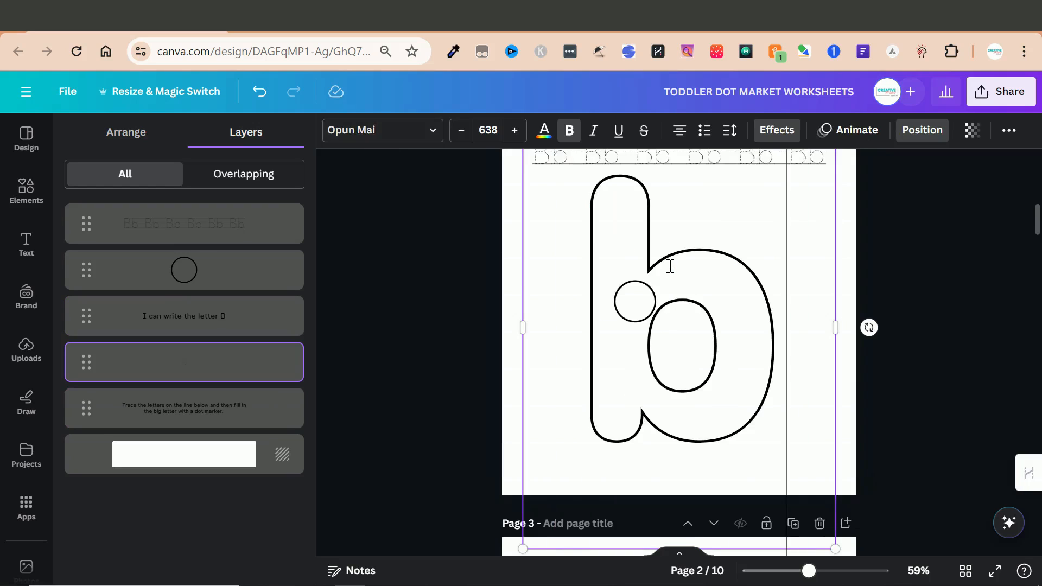
key(BackSpace)
text(B)
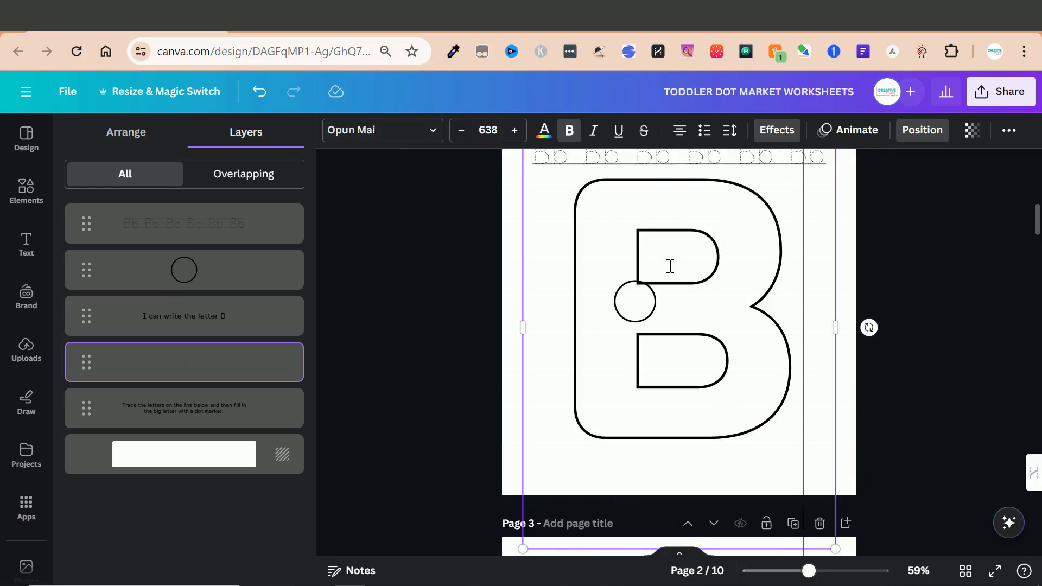
Lock the large outlined letter B in place on page 2.
click(466, 377)
click(559, 371)
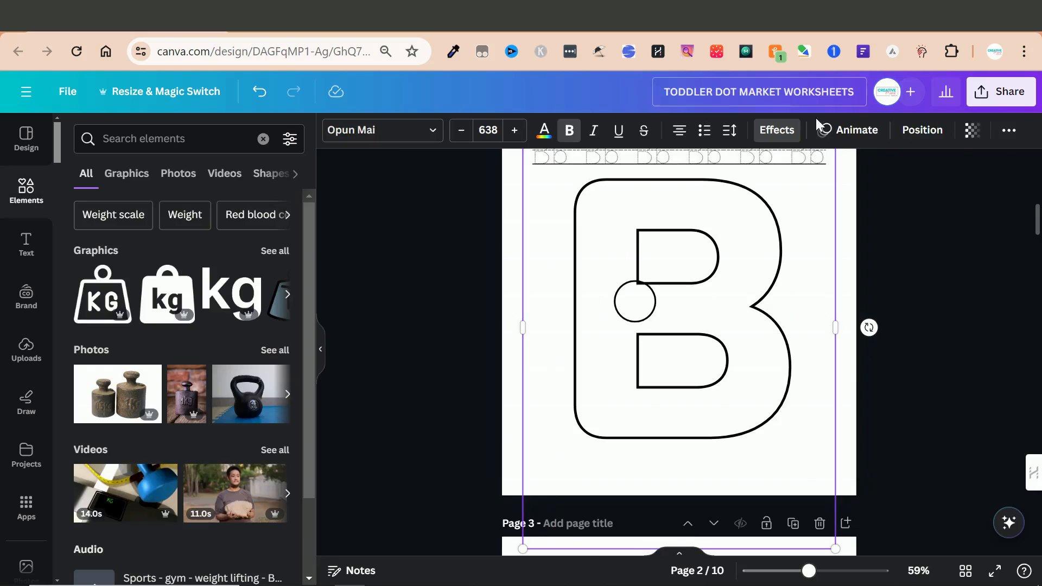
click(1008, 130)
click(989, 168)
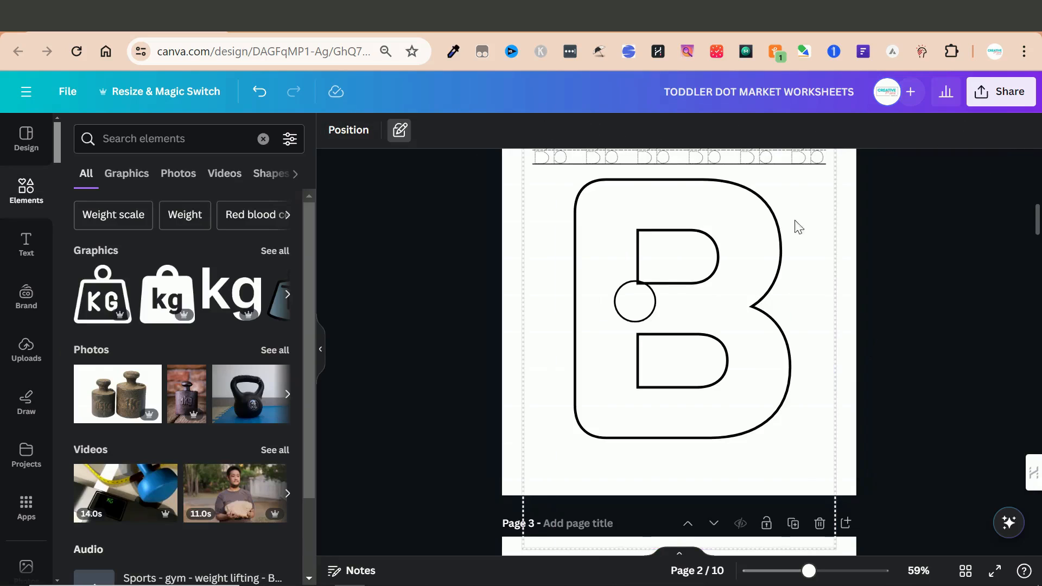
Move the remaining circle into the B's upper-left corner and place duplicates across its top bar and in the upper bowl.
drag(596, 197, 669, 212)
key(ctrl+d)
drag(604, 219, 725, 219)
key(ctrl+d)
click(620, 216)
key(ctrl+d)
drag(620, 217, 746, 262)
Add four more circle copies in a vertical column down the B's stem to its lower-left corner.
key(ctrl+v)
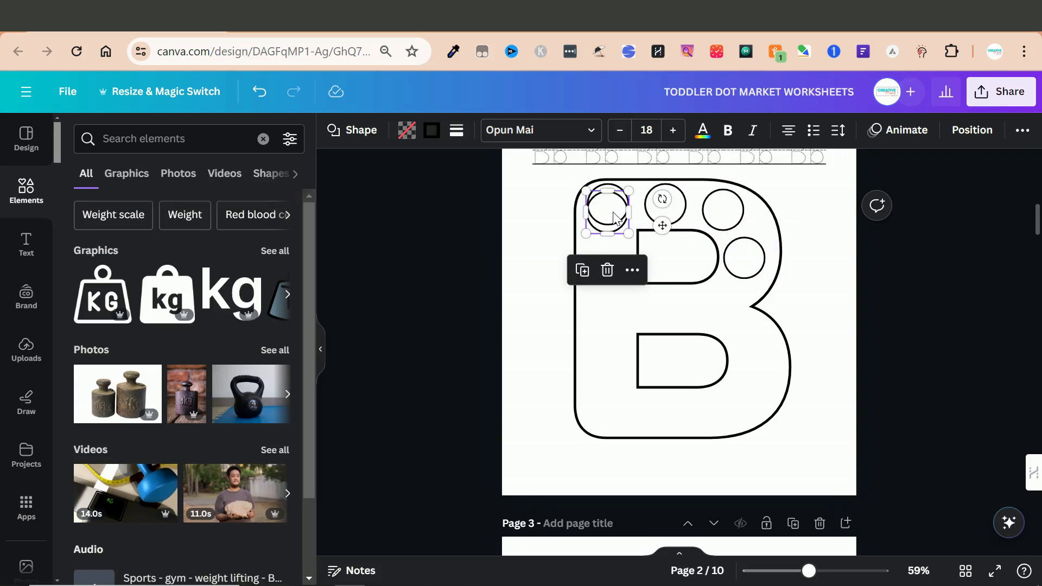
drag(613, 213, 612, 260)
key(ctrl+v)
drag(608, 222, 608, 305)
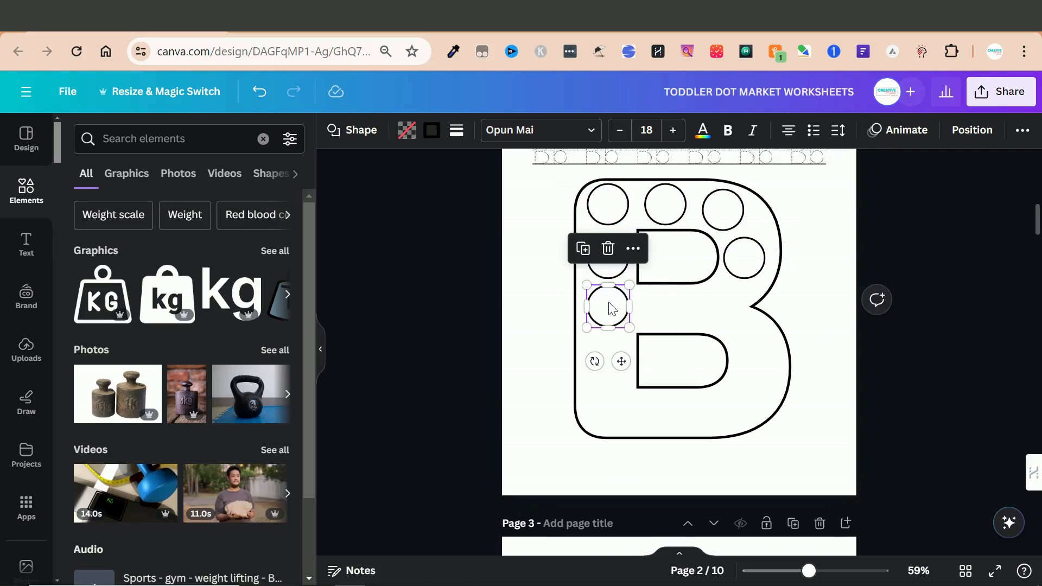
key(ctrl+v)
drag(609, 214, 606, 361)
key(ctrl+v)
drag(608, 209, 617, 408)
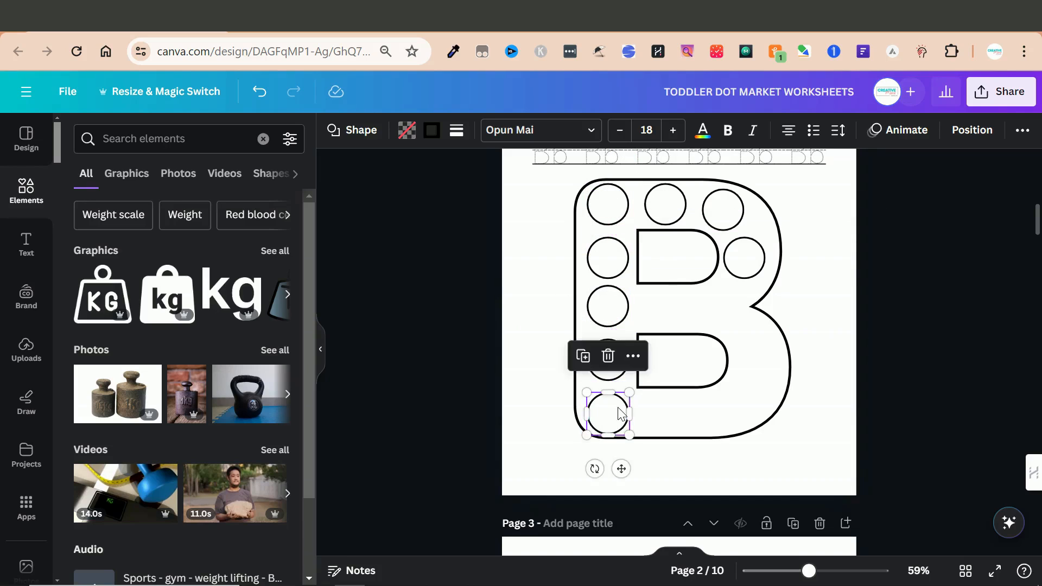
Add two circle copies along the B's middle bar, in line with the stem's middle circle.
key(ctrl+v)
drag(612, 217, 664, 306)
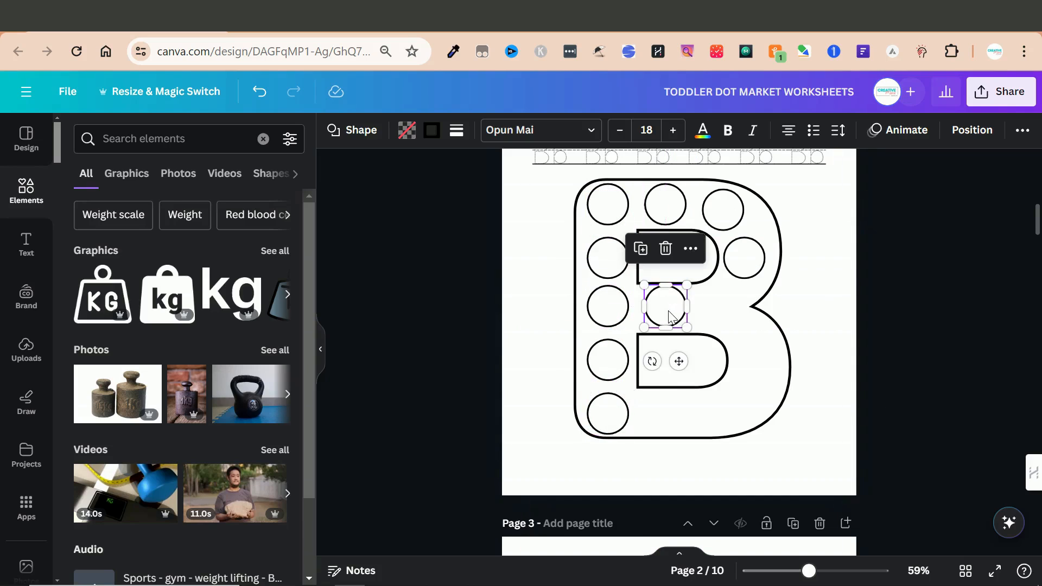
key(ctrl+v)
drag(608, 223, 724, 308)
Add two circle copies along the B's bottom bar and one in the curve of its lower bowl.
key(ctrl+v)
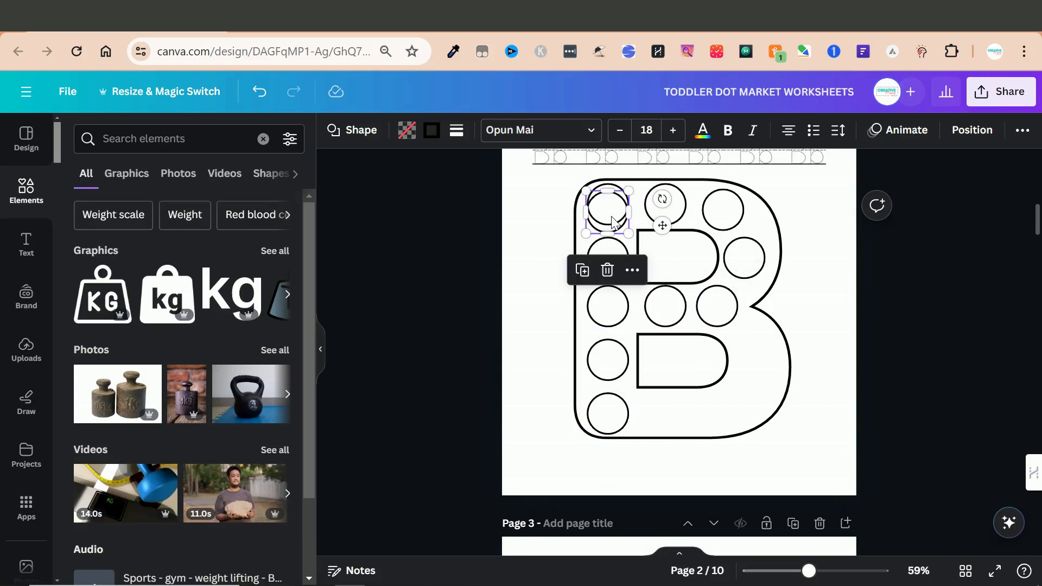
drag(610, 209, 666, 414)
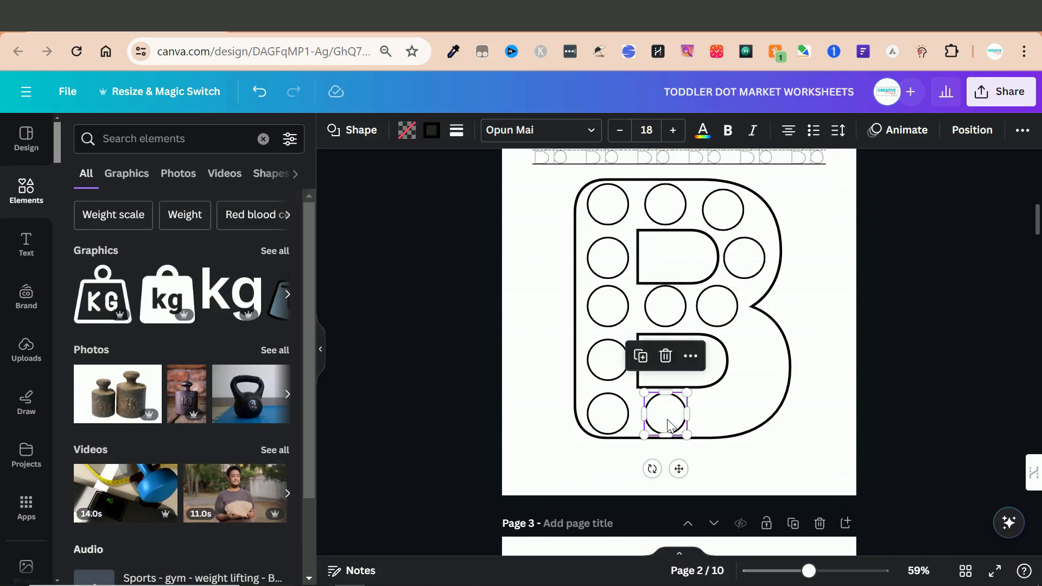
key(ctrl+v)
drag(607, 212, 722, 408)
key(ctrl+v)
drag(612, 217, 764, 354)
click(688, 288)
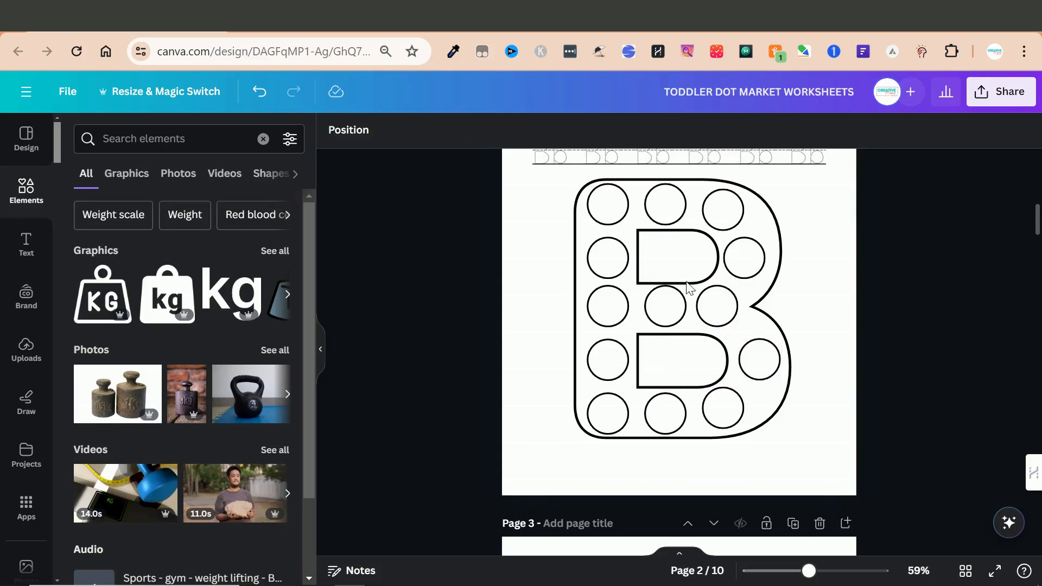
Nudge the three circles in the B's middle row slightly down, keeping them aligned.
click(669, 300)
key(Down)
click(613, 310)
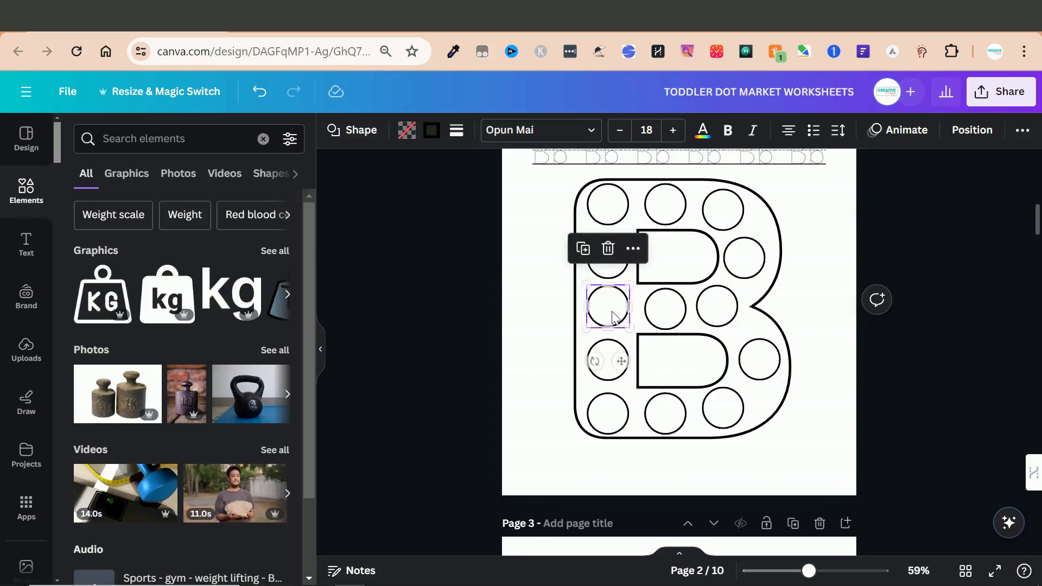
key(Down)
click(727, 305)
key(Down)
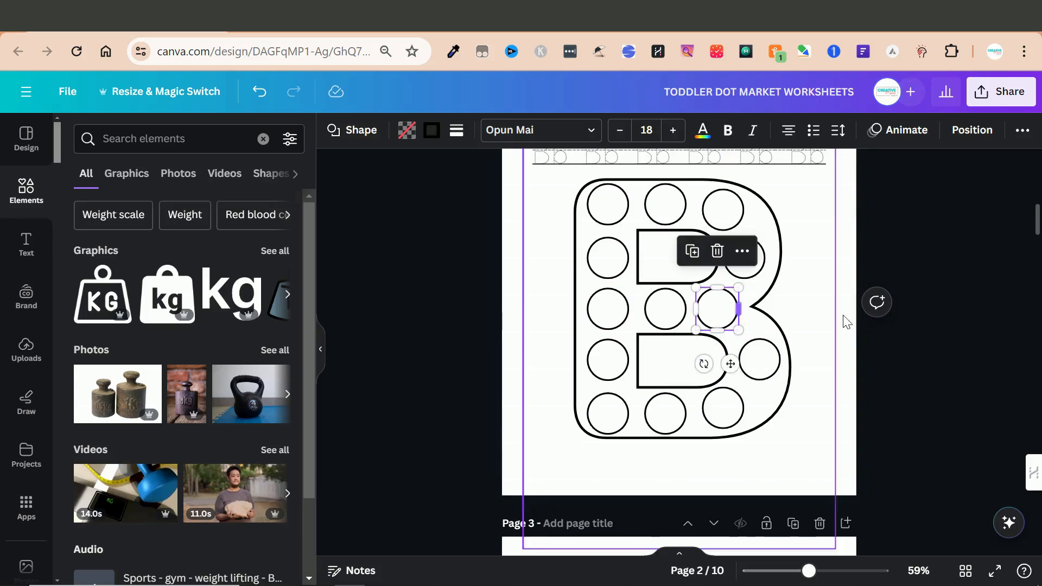
click(884, 371)
Check the letter A and B pages, and change the heading on page 3 to "I can write the letter C".
scroll(882, 366, up, 3)
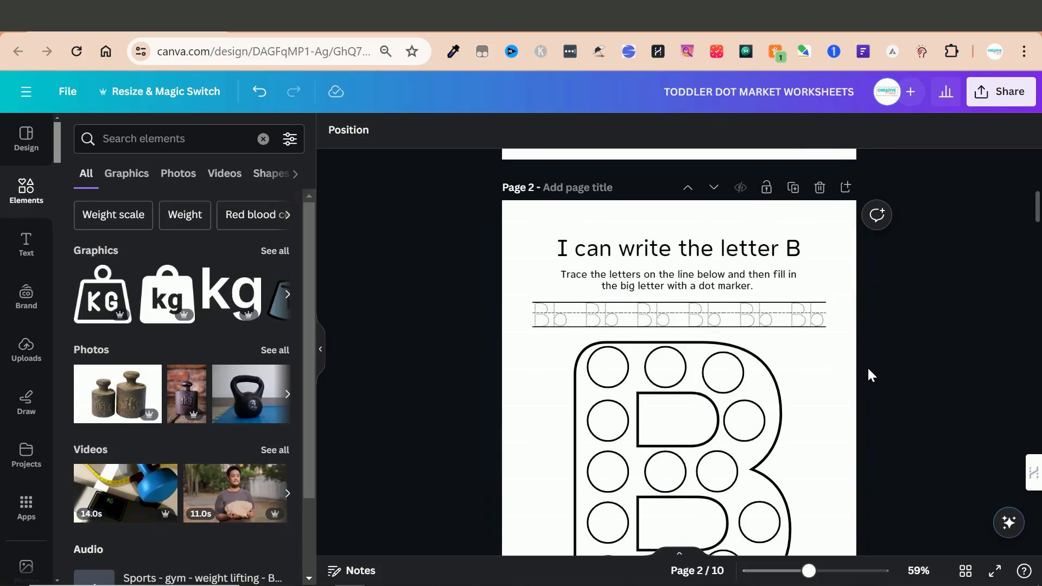
scroll(868, 369, up, 6)
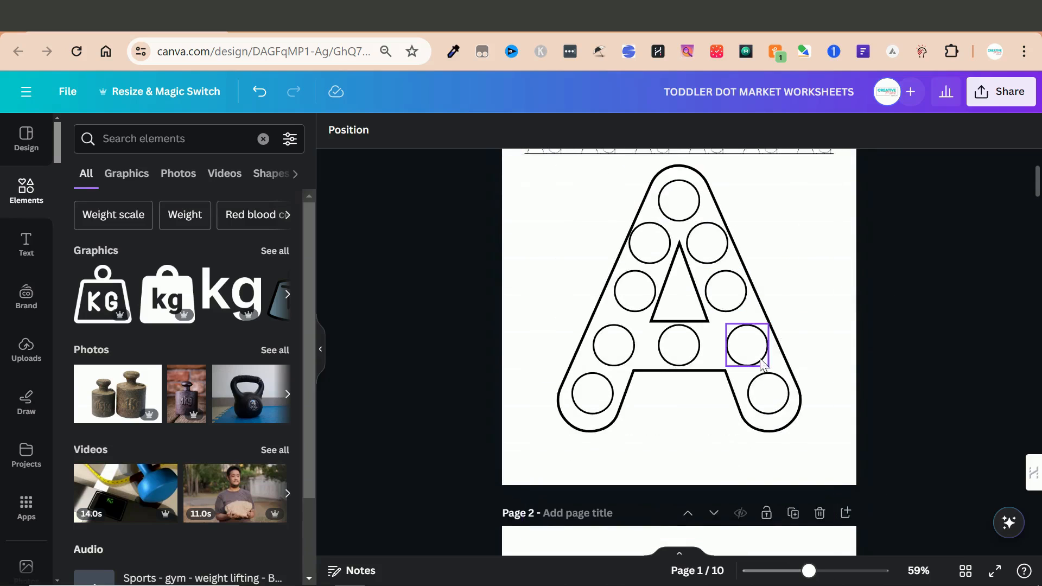
scroll(761, 363, down, 7)
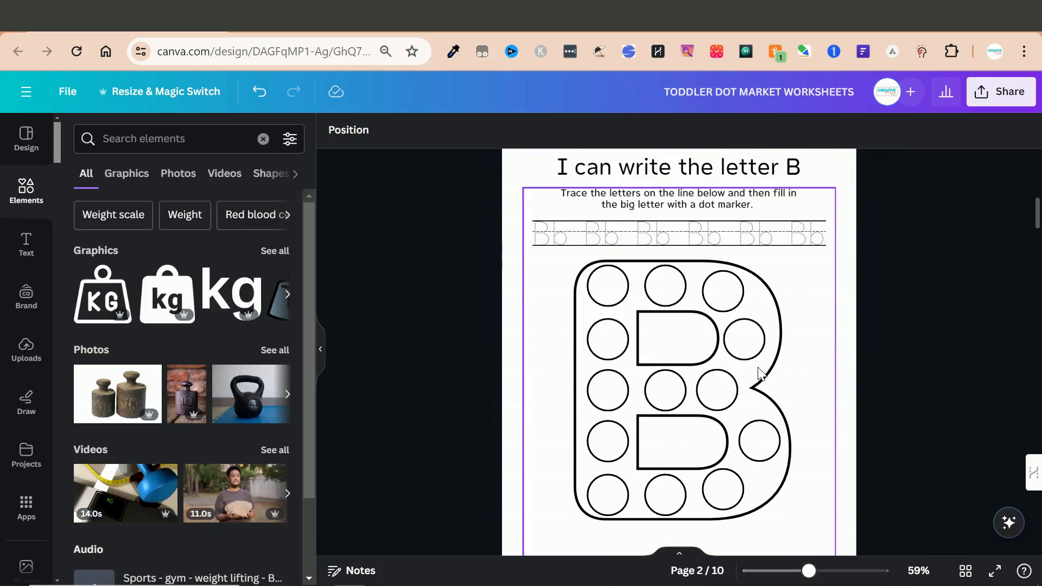
scroll(751, 347, up, 1)
scroll(757, 348, down, 7)
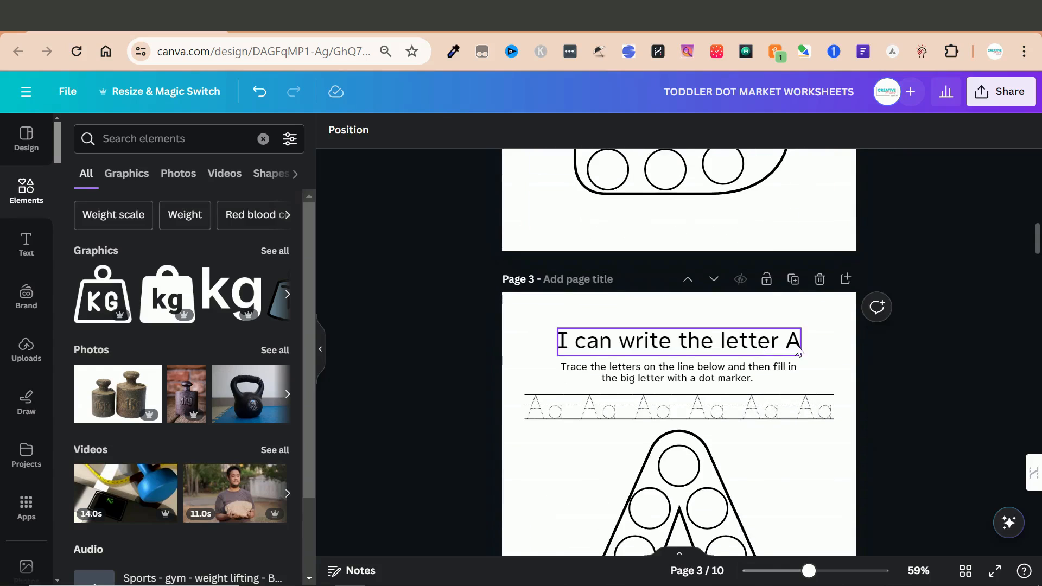
click(796, 350)
click(792, 349)
click(786, 348)
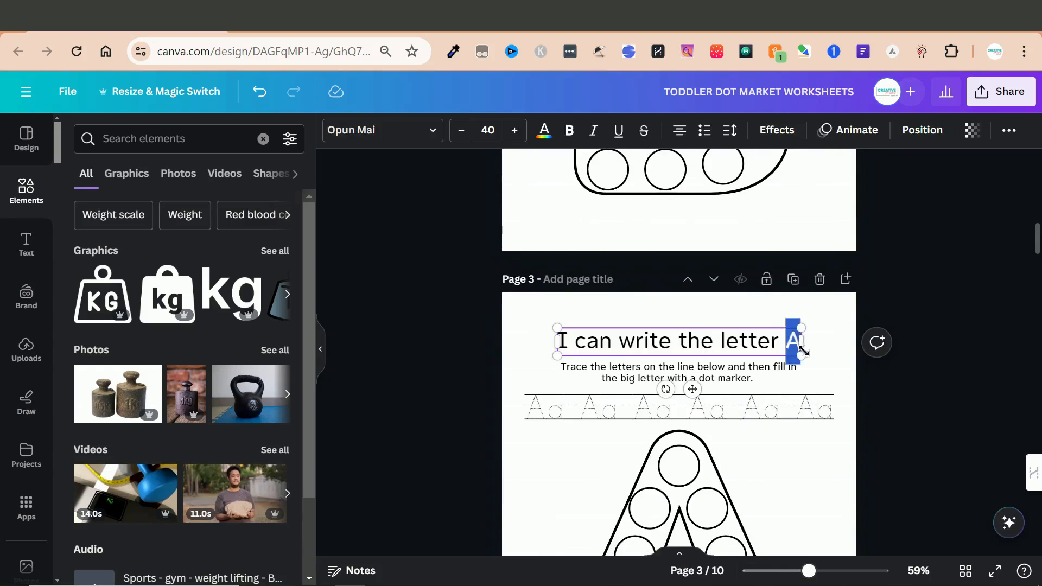
drag(804, 350, 803, 350)
click(802, 349)
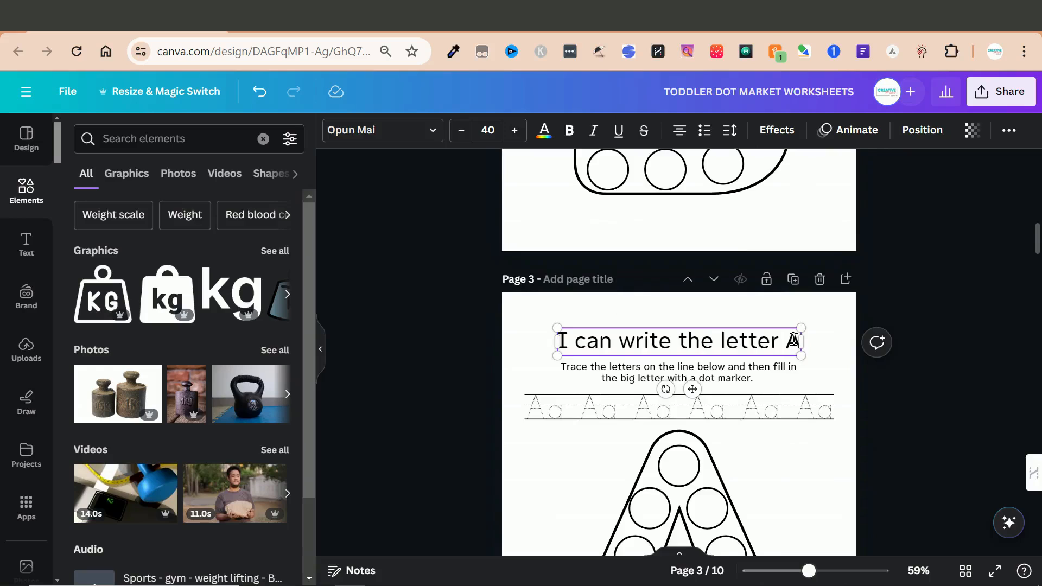
key(BackSpace)
text(C)
Move the dotted letter tracing line on page 3 to the front of the layer order.
scroll(597, 352, down, 2)
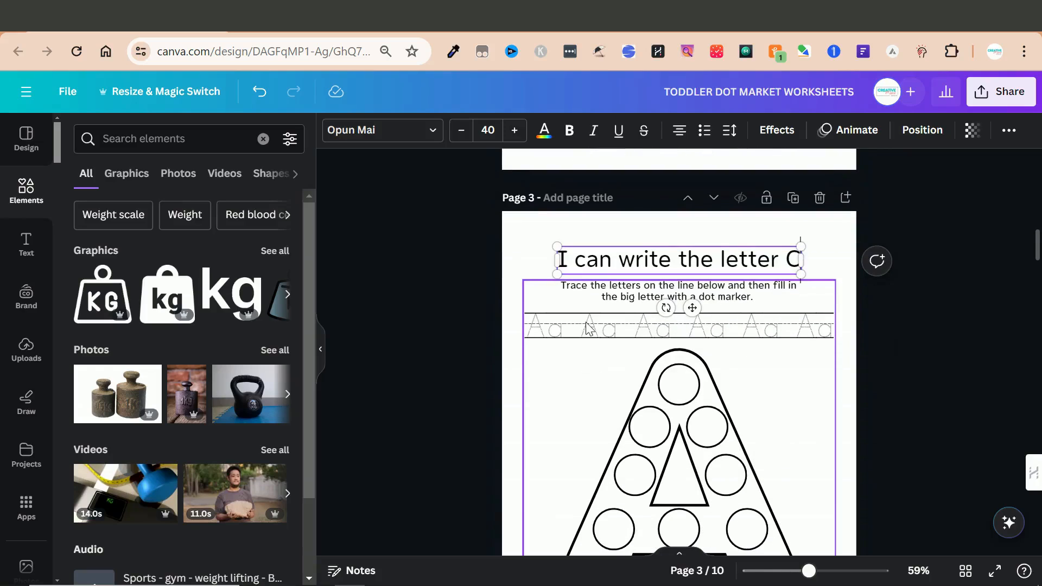
click(588, 331)
double_click(587, 329)
key(Escape)
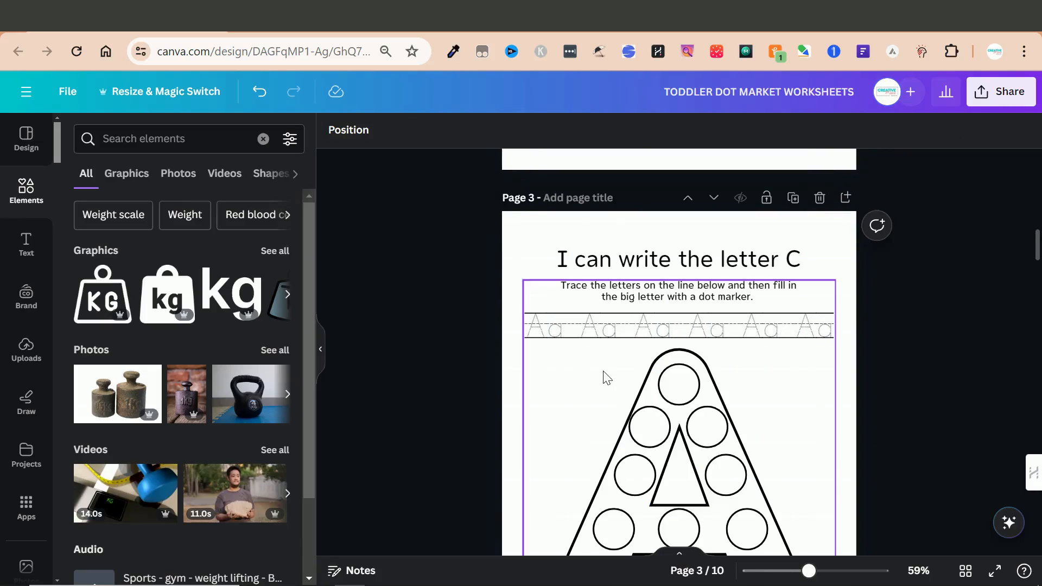
click(349, 129)
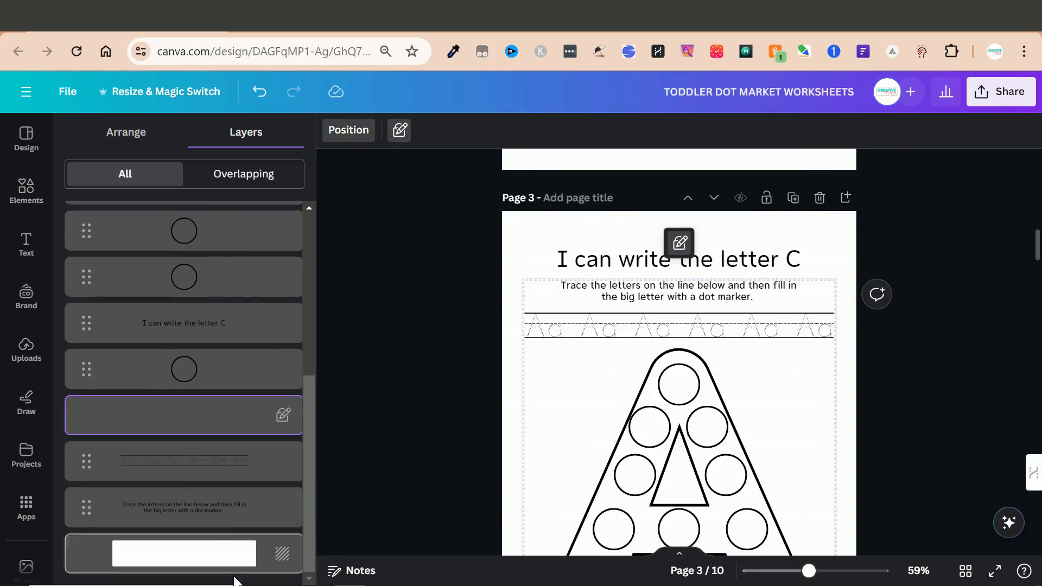
mouse_move(199, 469)
mouse_down()
mouse_move(203, 158)
mouse_move(174, 226)
mouse_move(182, 208)
mouse_up()
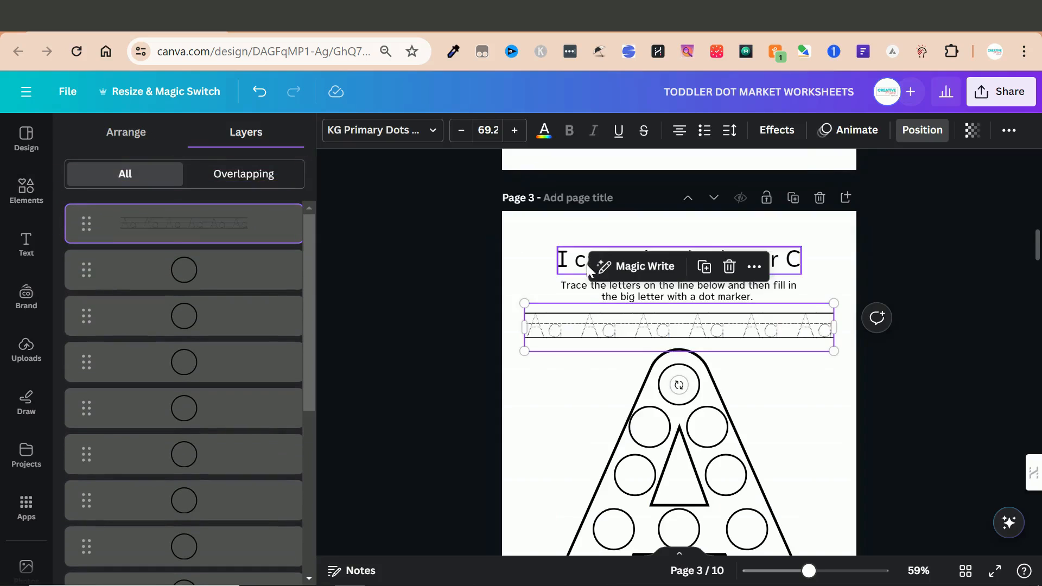
Replace the page 3 tracing line text with six "Cc" pairs separated by spaces.
double_click(585, 320)
key(BackSpace)
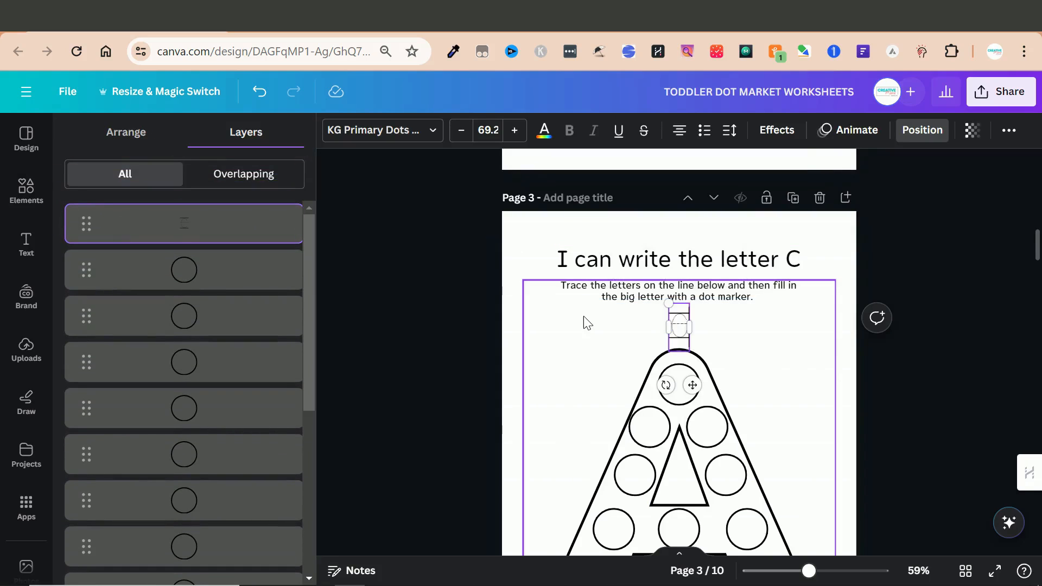
text(Cc)
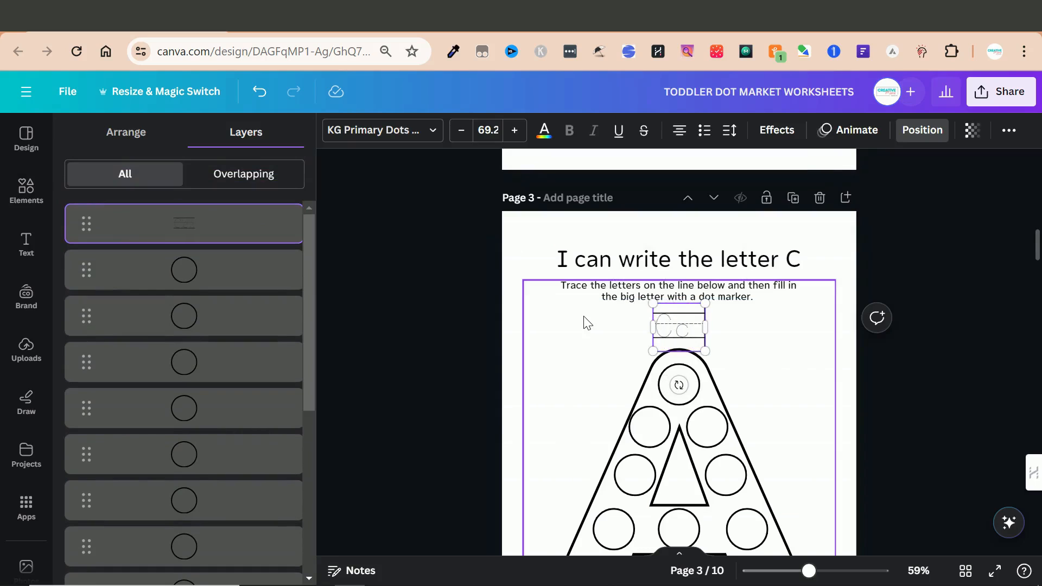
text( Cc C)
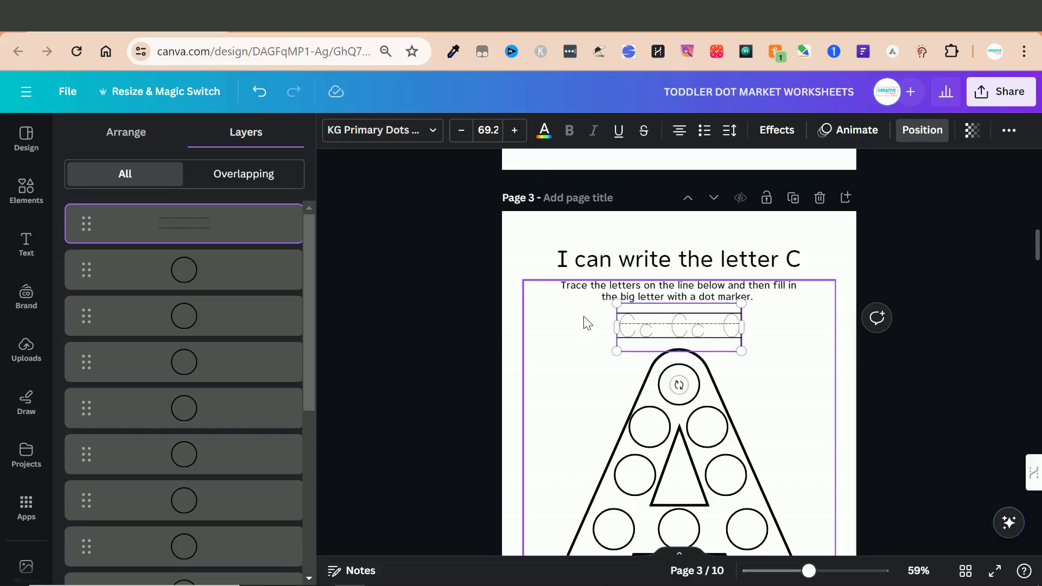
text(c)
drag(594, 321, 565, 316)
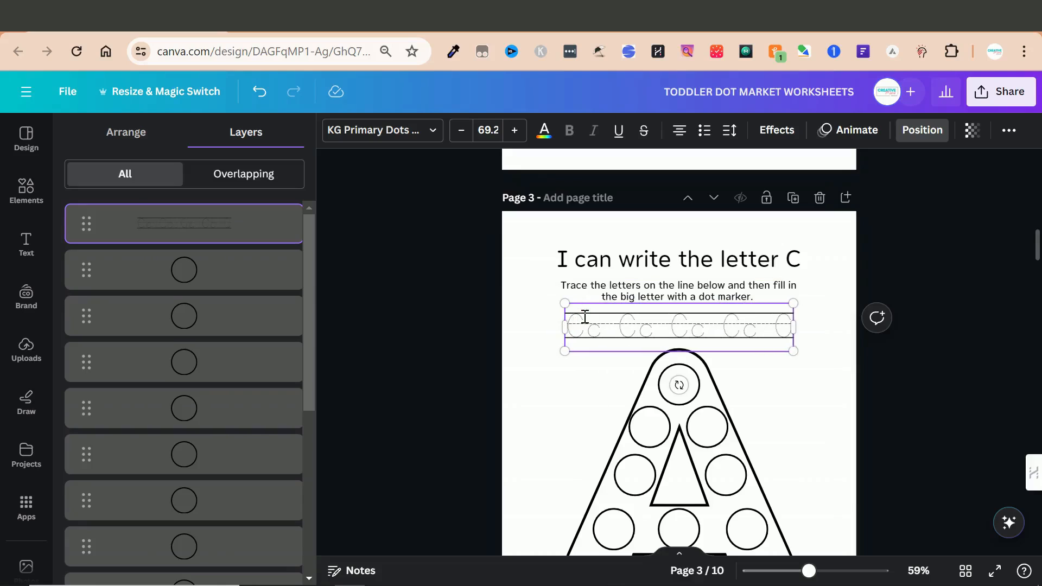
text(c Cc)
key(BackSpace)
key(BackSpace)
key(BackSpace)
key(BackSpace)
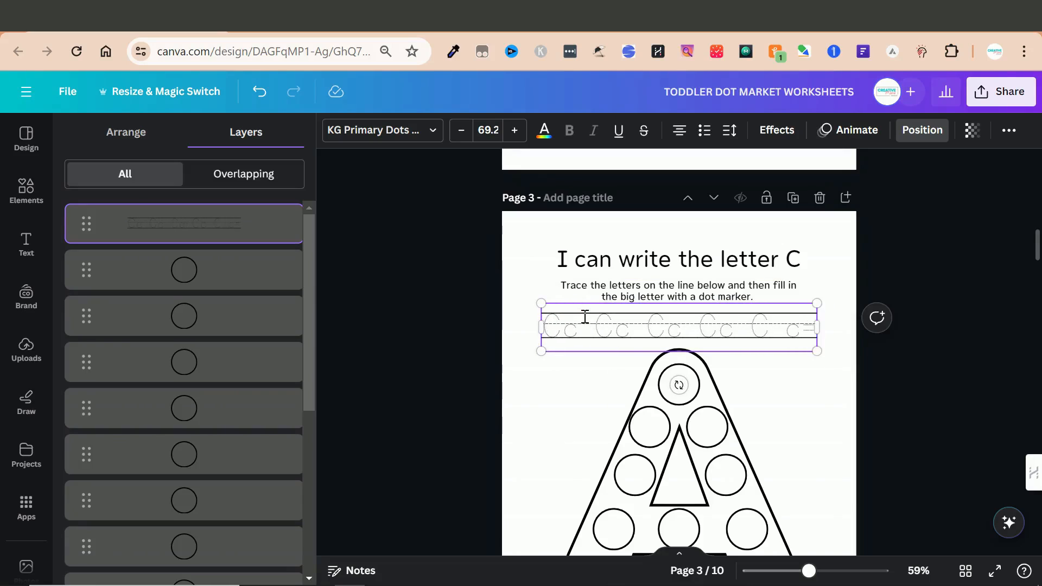
text(c Cc)
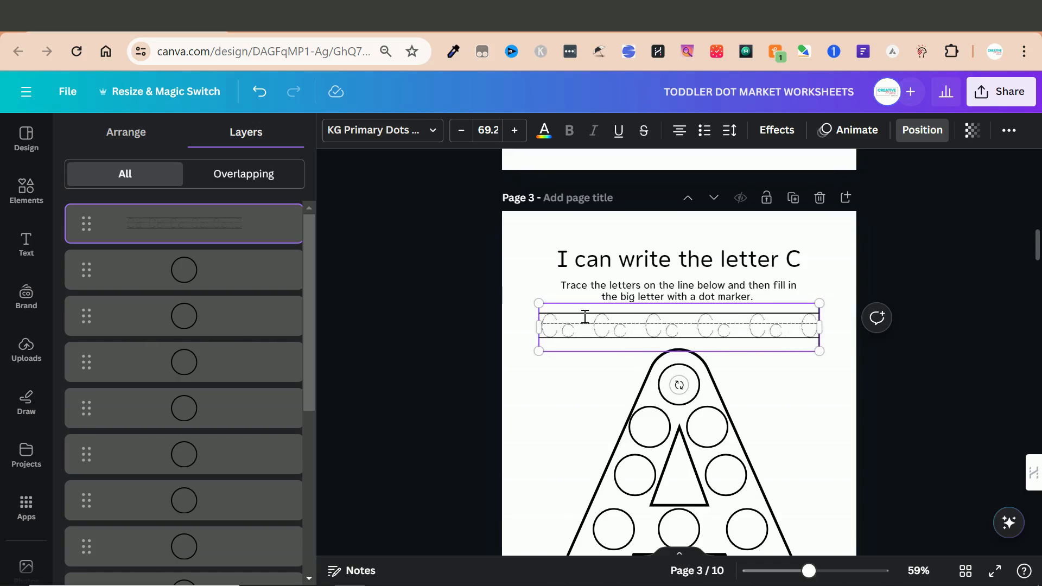
Replace the big outlined letter A on page 3 with a C.
scroll(712, 412, down, 3)
double_click(712, 412)
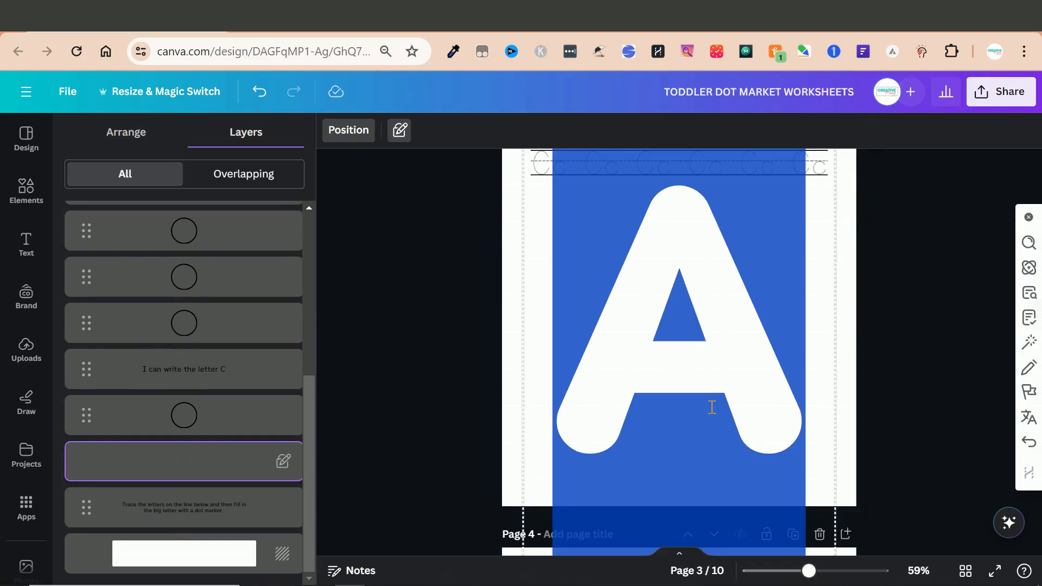
key(BackSpace)
click(966, 385)
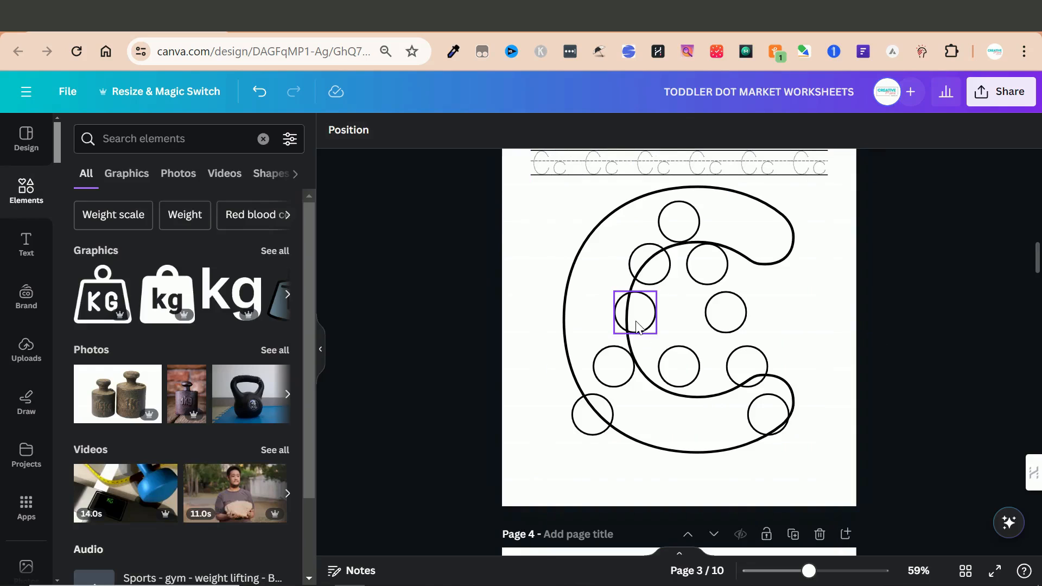
Arrange four of the circles evenly inside the C's upper curve, from its upper tip round to the upper left side.
drag(636, 325, 602, 312)
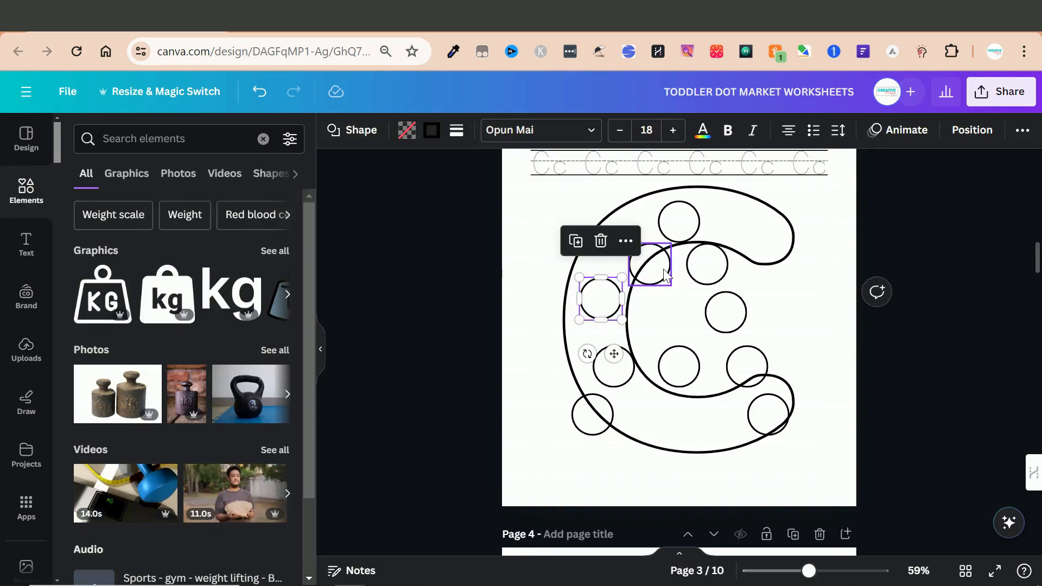
drag(663, 268, 691, 219)
click(683, 226)
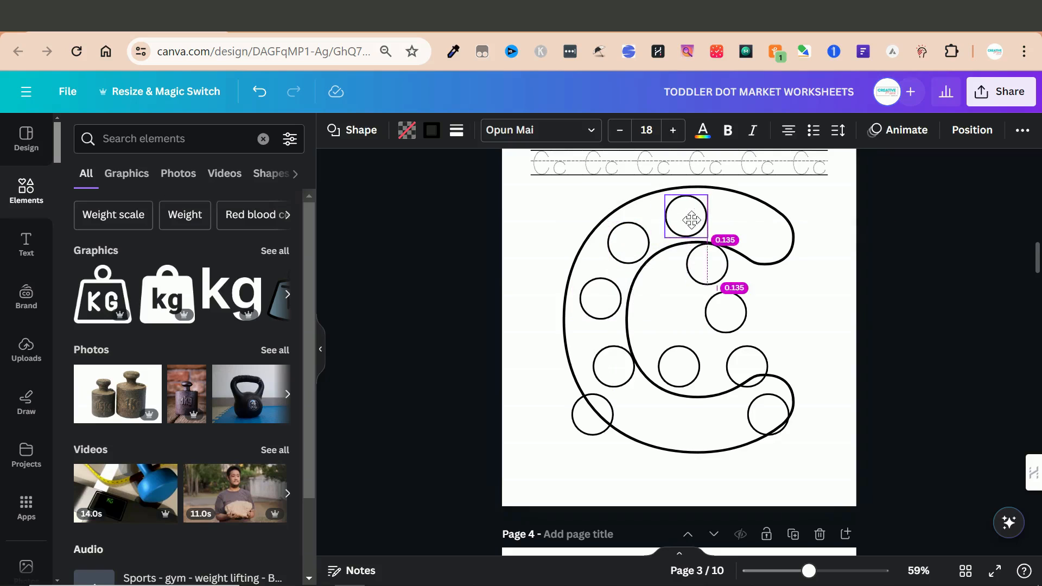
drag(711, 254, 763, 227)
click(694, 223)
drag(694, 223, 707, 223)
drag(638, 242, 653, 227)
drag(613, 304, 618, 276)
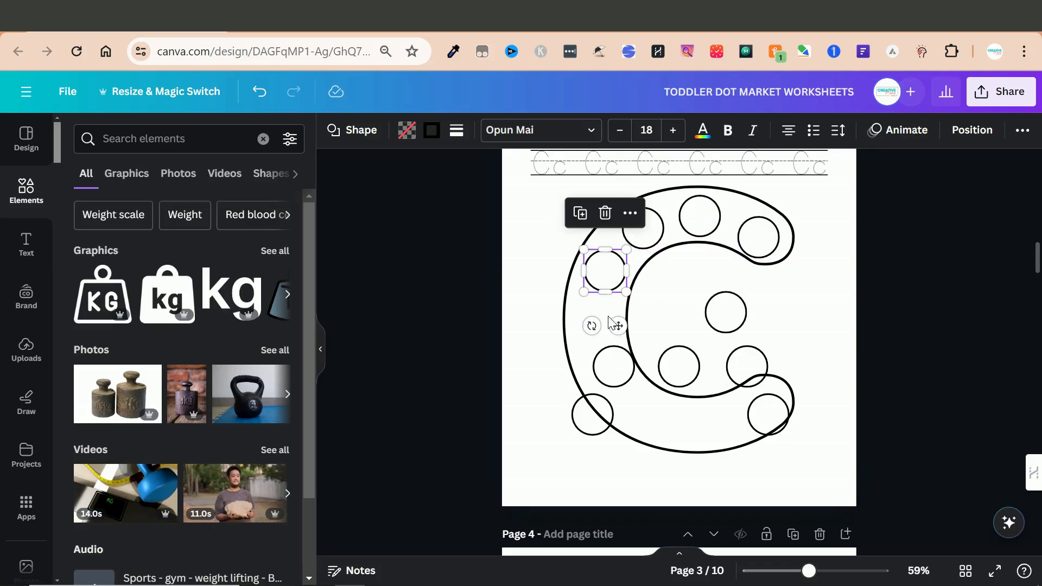
Arrange five more circles inside the C's outline, from the middle of its left side round to the lower tip.
drag(606, 372, 592, 330)
drag(593, 414, 611, 377)
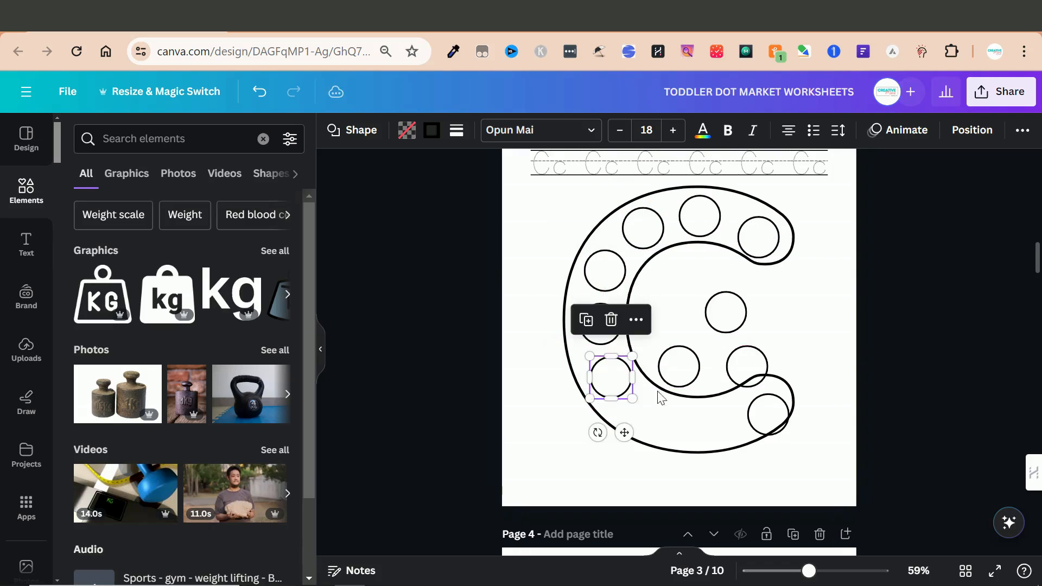
drag(678, 368, 654, 416)
click(748, 416)
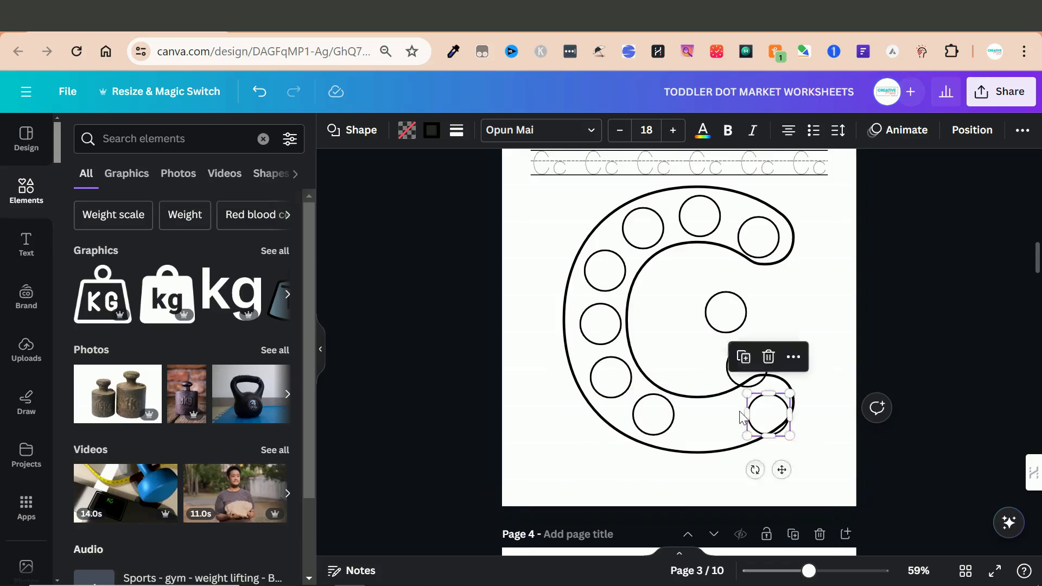
drag(756, 423, 700, 432)
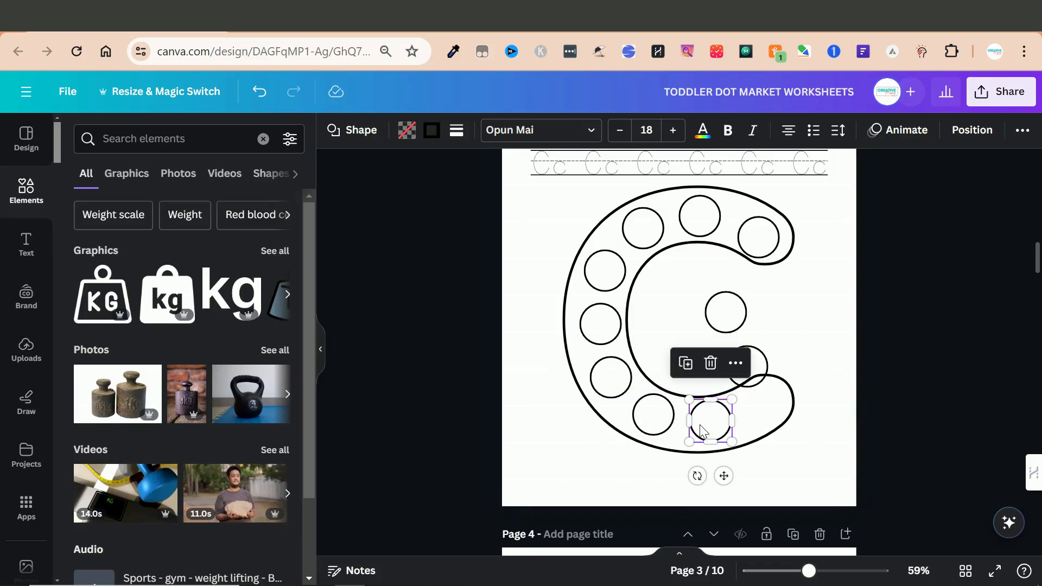
drag(749, 374, 767, 404)
Delete the spare circle in the C's opening, then nudge the lower tip circle down and the upper tip circle up and right.
click(725, 310)
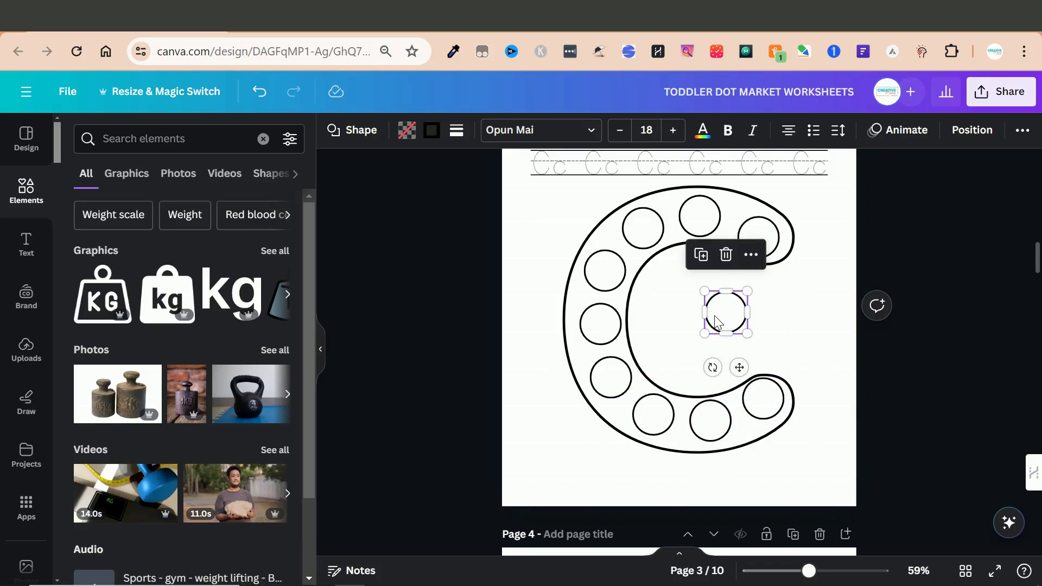
key(Delete)
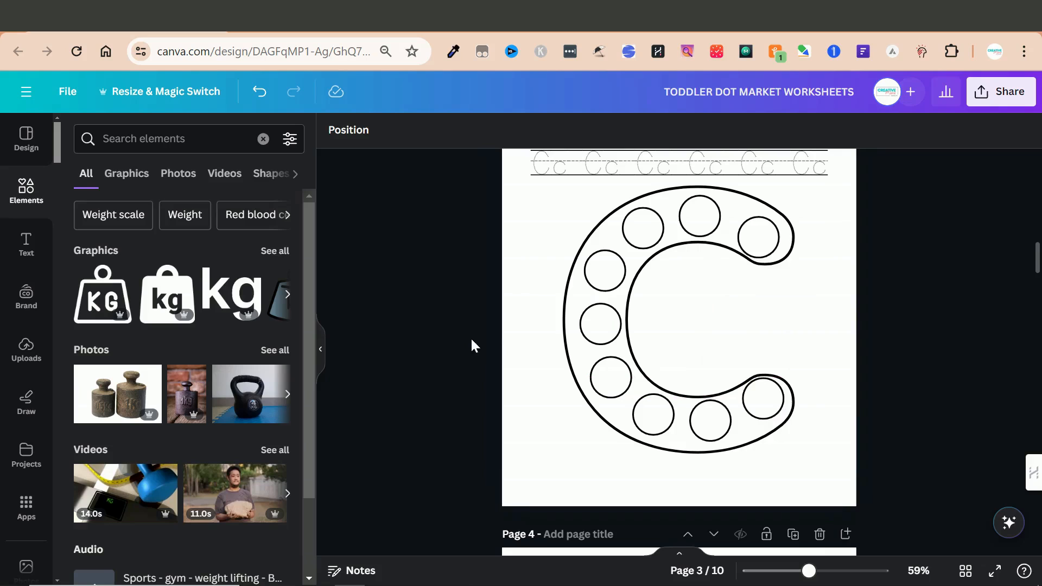
click(758, 412)
drag(758, 404, 758, 413)
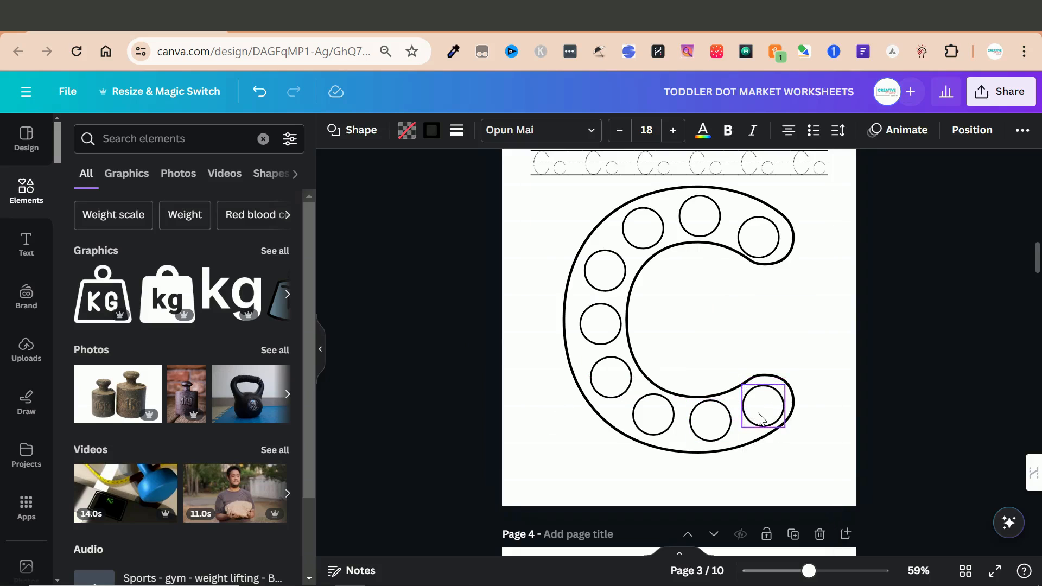
click(758, 239)
drag(757, 239, 762, 231)
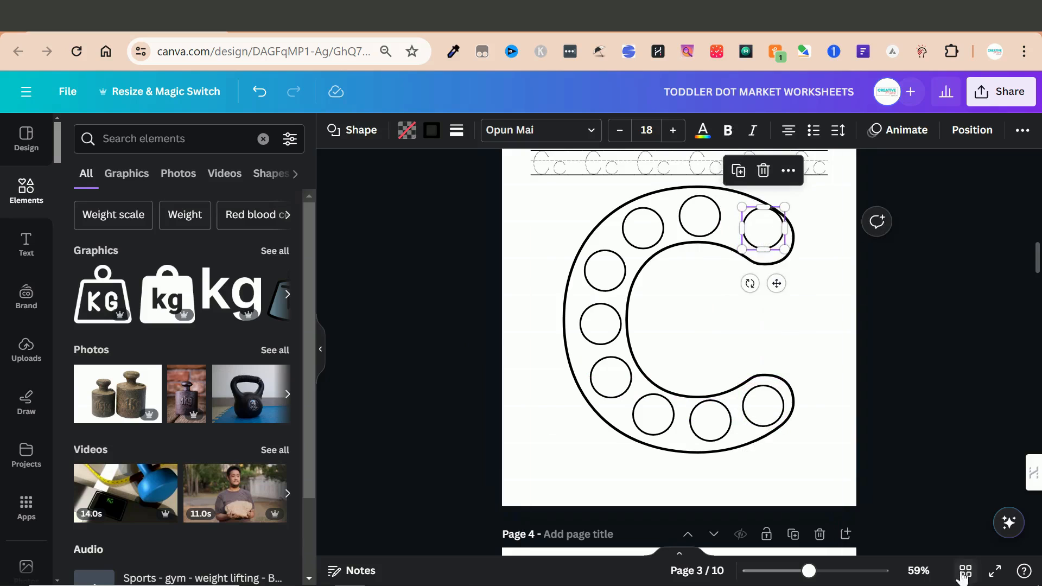
Review all worksheet pages in a grid overview and open the letter A page.
click(964, 571)
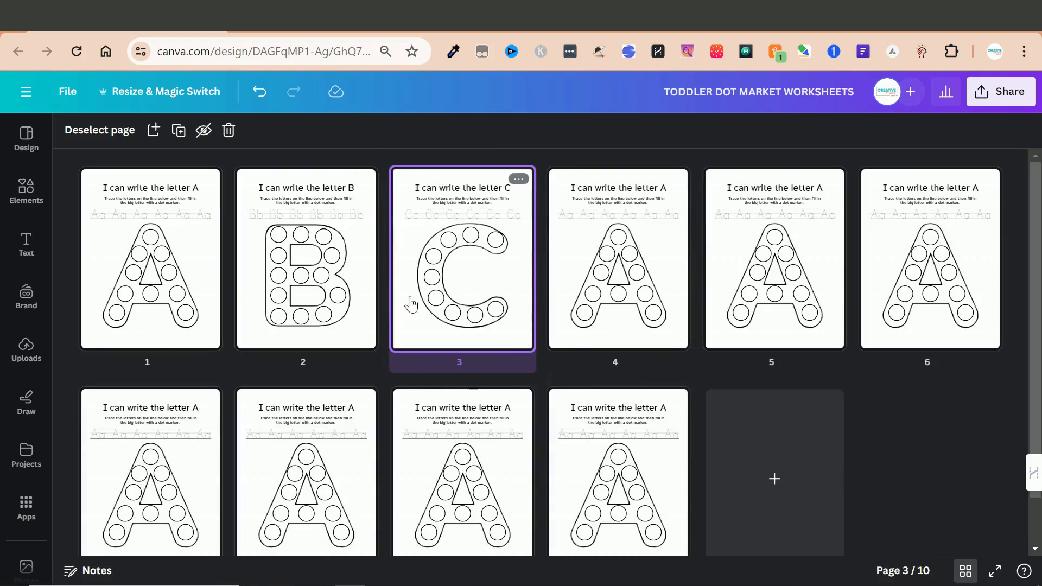
double_click(179, 266)
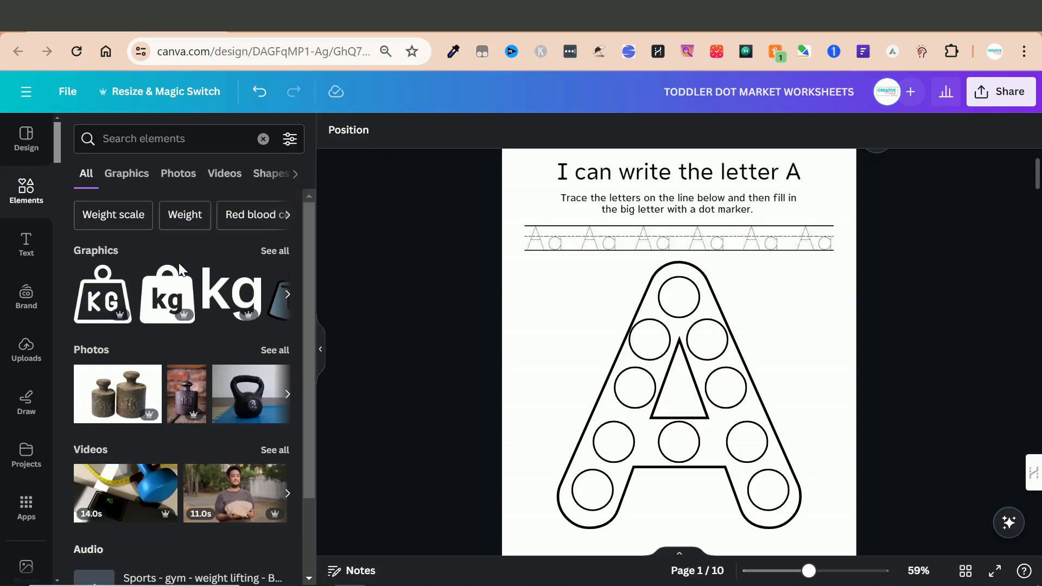